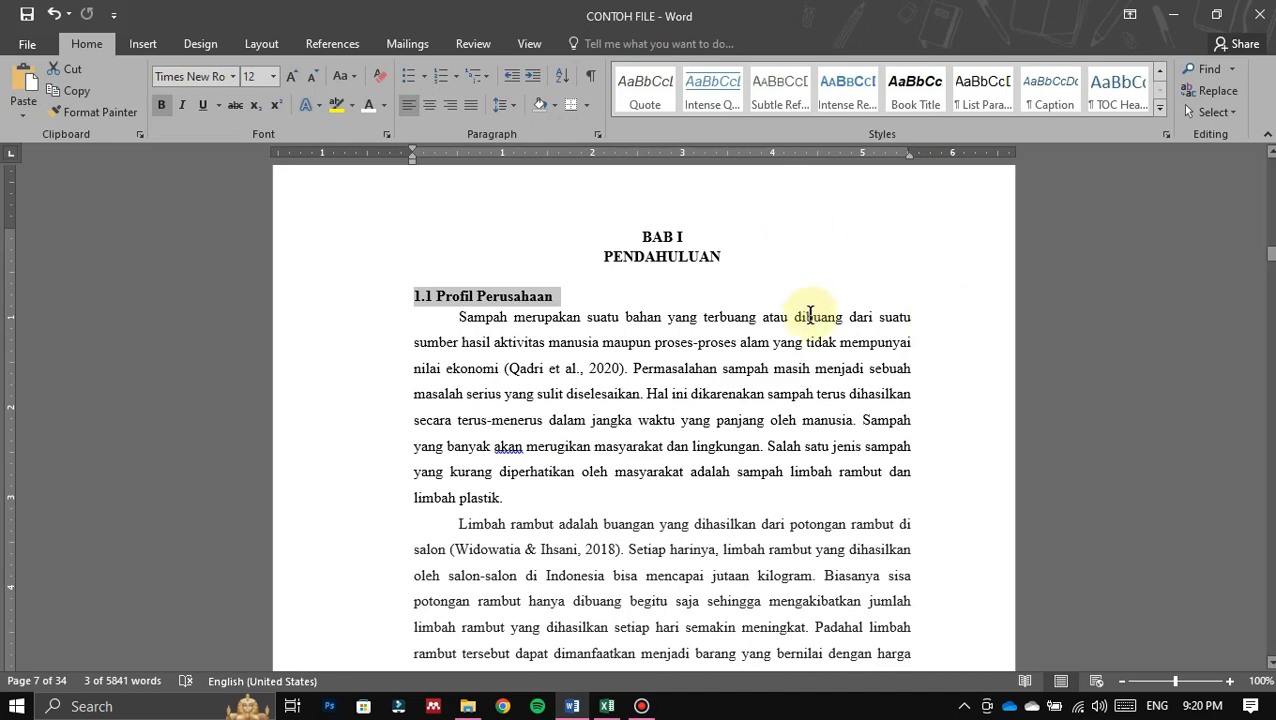
Step: Look through the available numbering formats for the "1.1 Profil Perusahaan" heading without applying one
scroll(829, 313, down, 1)
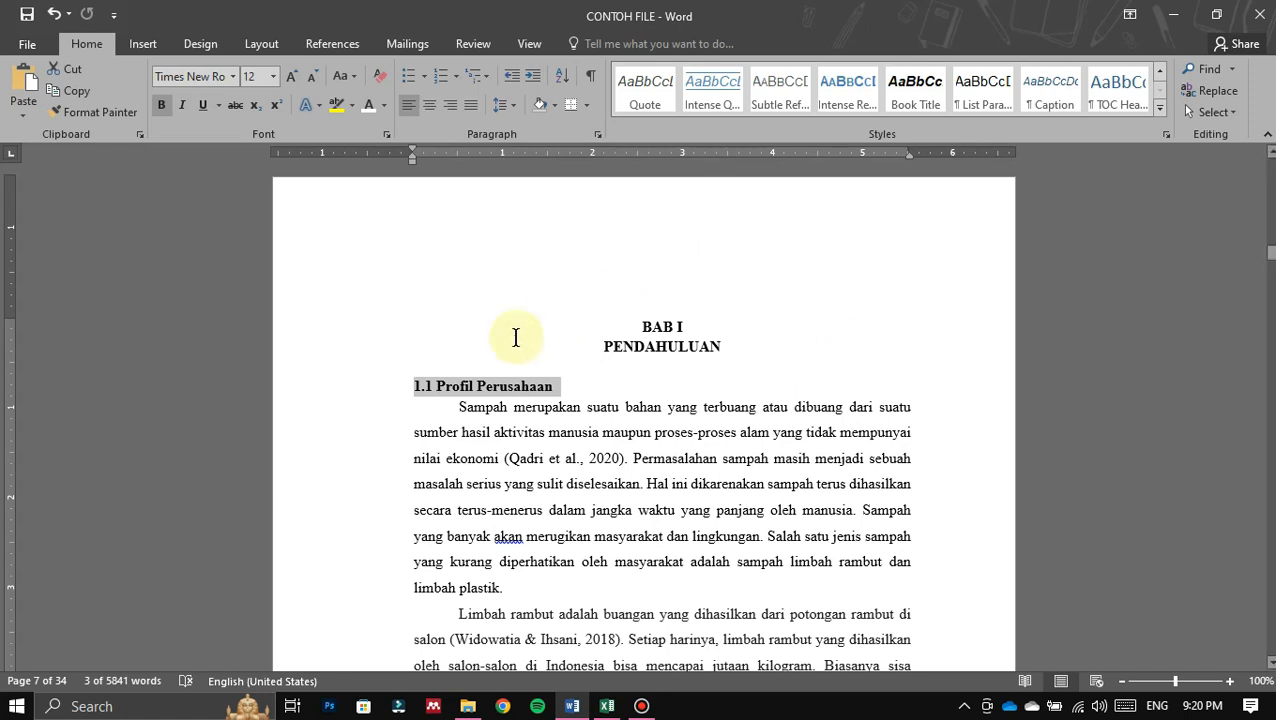
click(436, 390)
drag(434, 392, 471, 392)
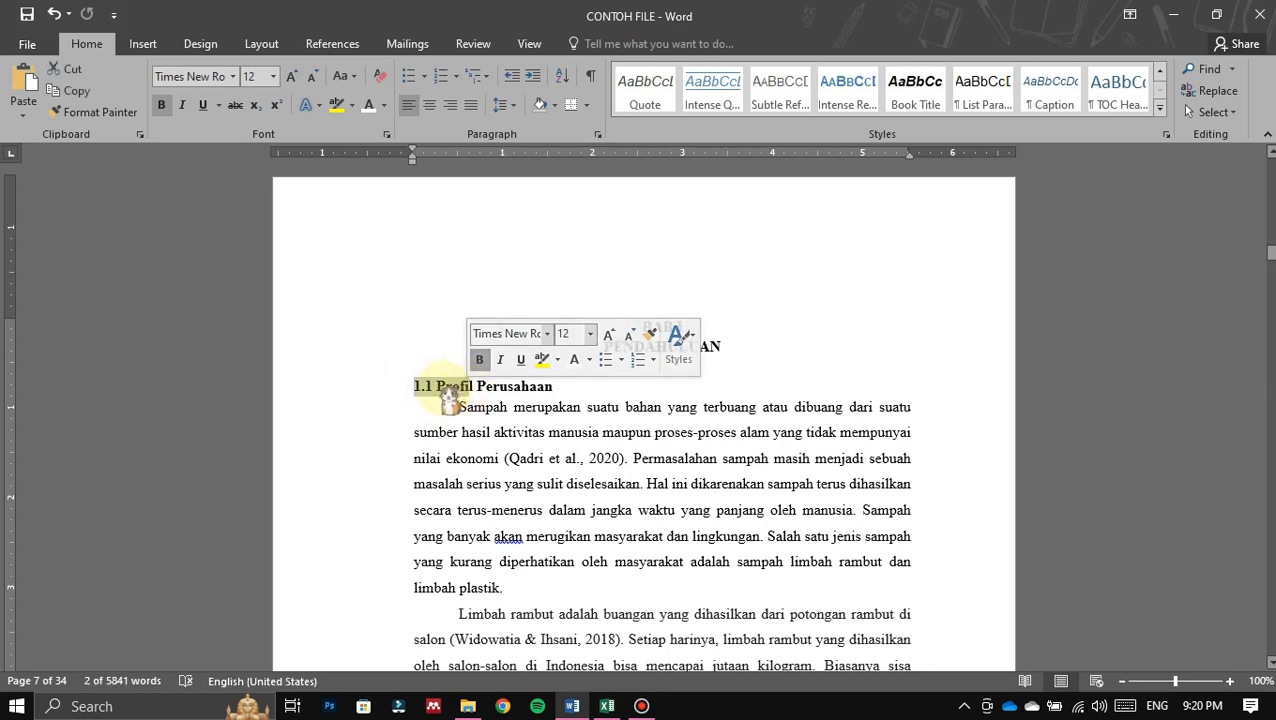
click(455, 77)
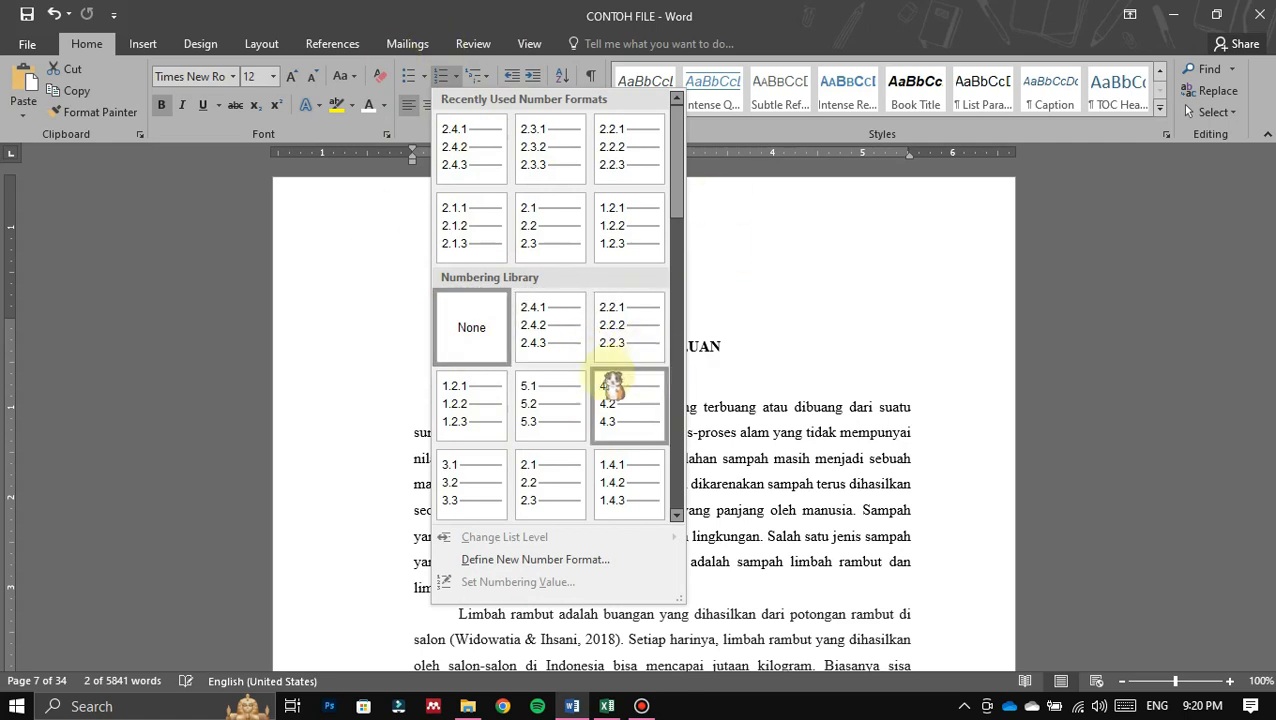
scroll(610, 365, down, 6)
scroll(560, 338, up, 3)
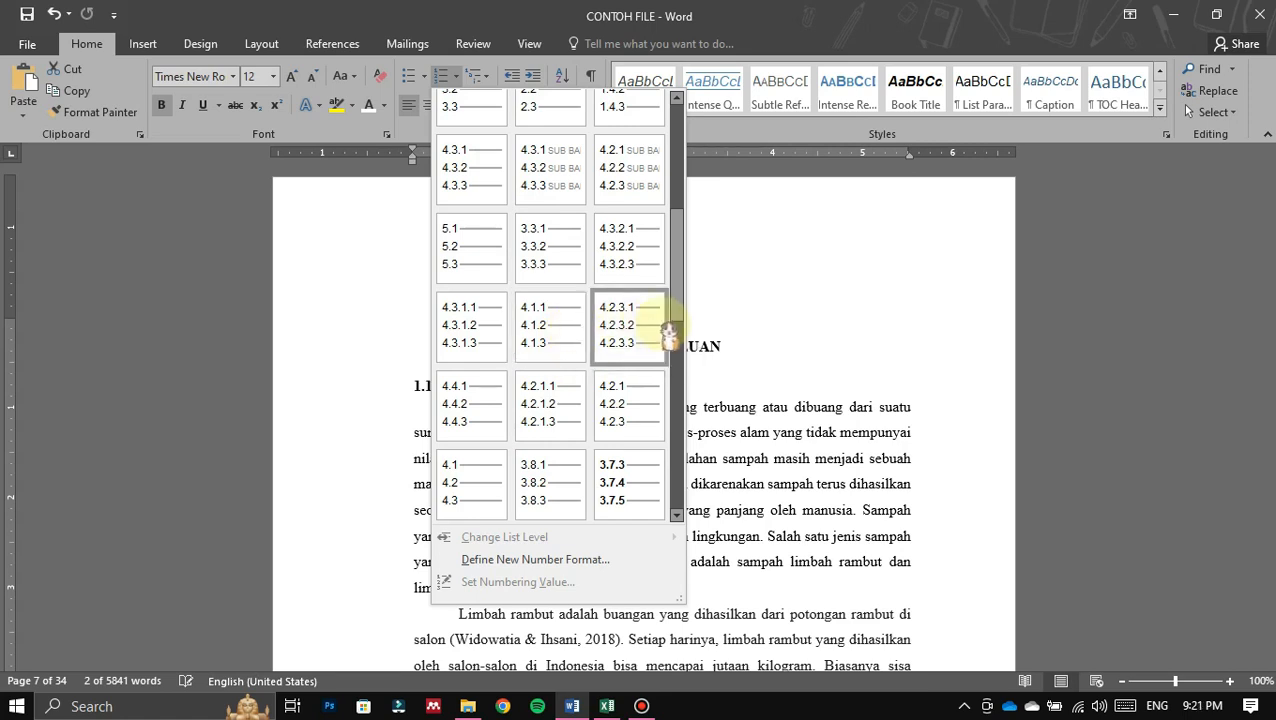
click(705, 330)
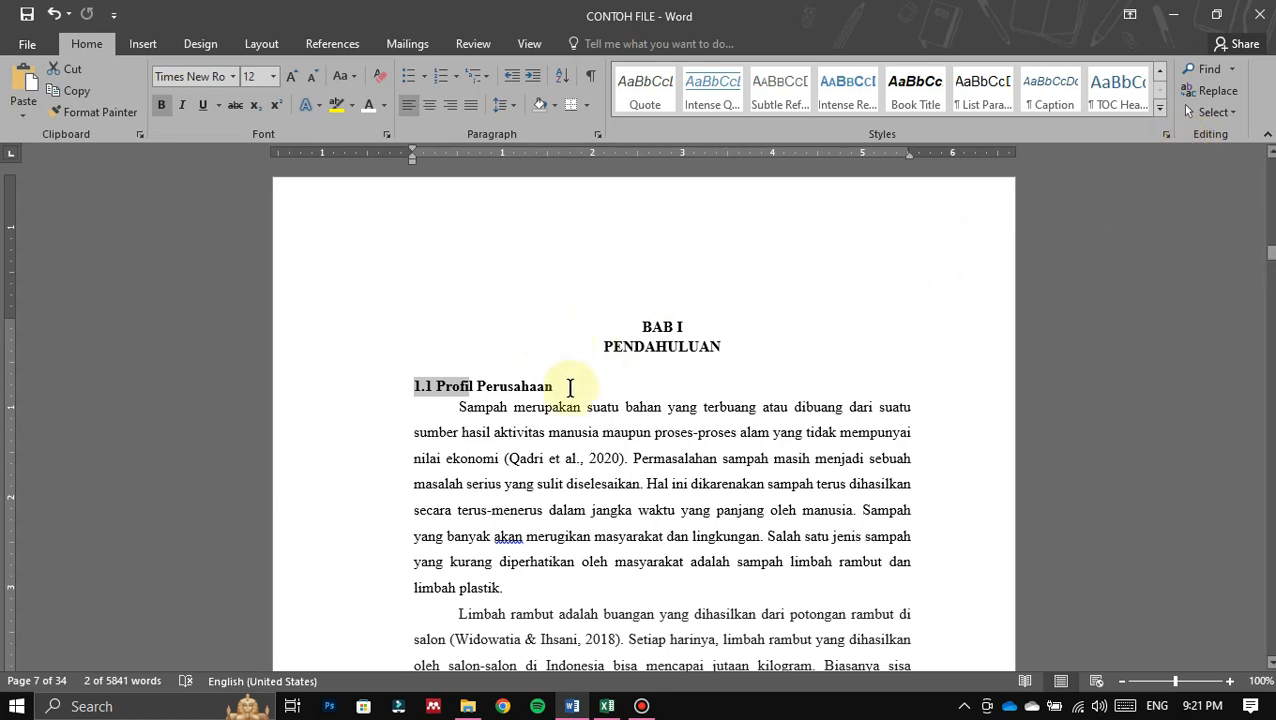
Step: Add the sample lines "1. HEADING 1", "1.2 HEADING 2" and "1.2.1 HEADING 3" below the "1.1 Profil Perusahaan" heading
scroll(560, 360, down, 2)
click(567, 298)
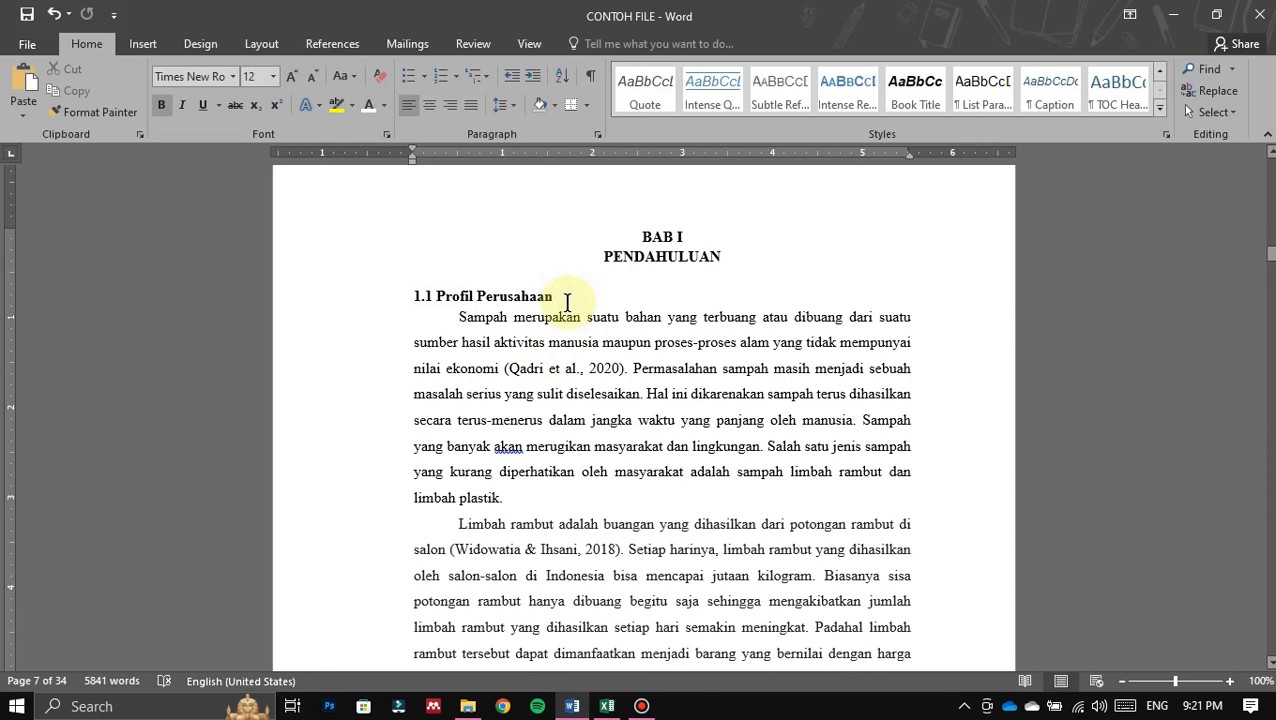
key(Return)
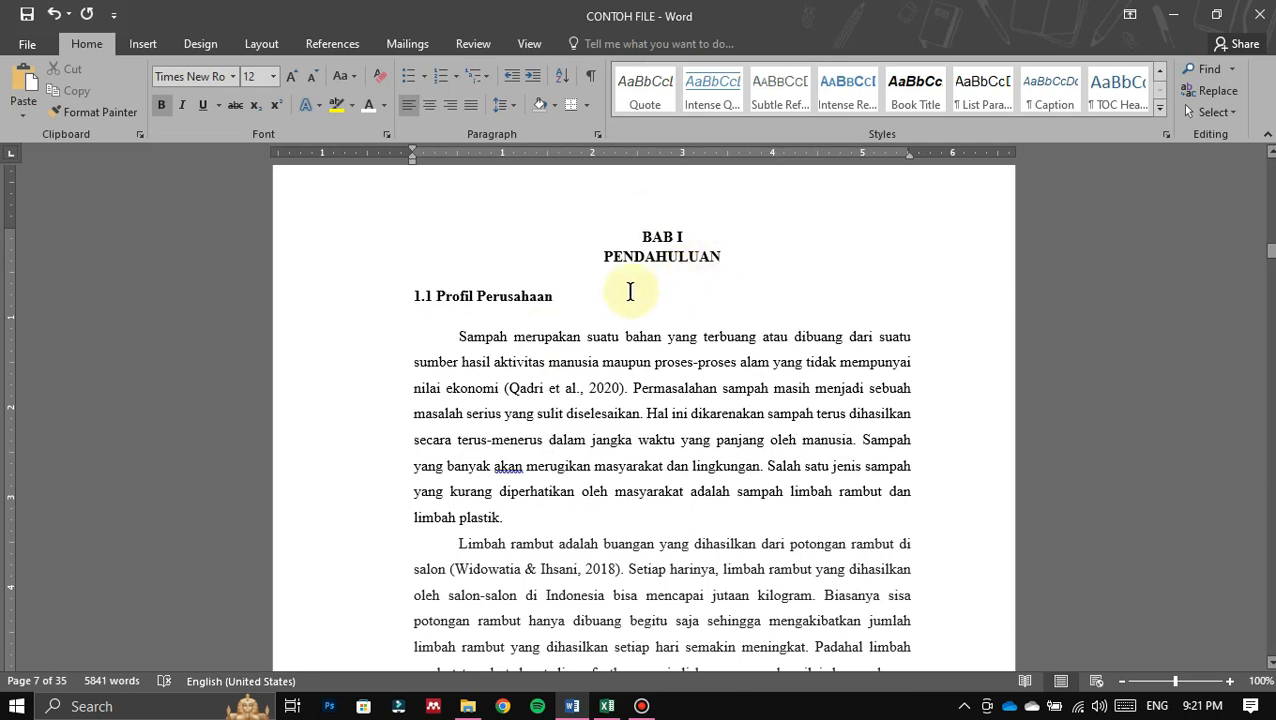
text(1.)
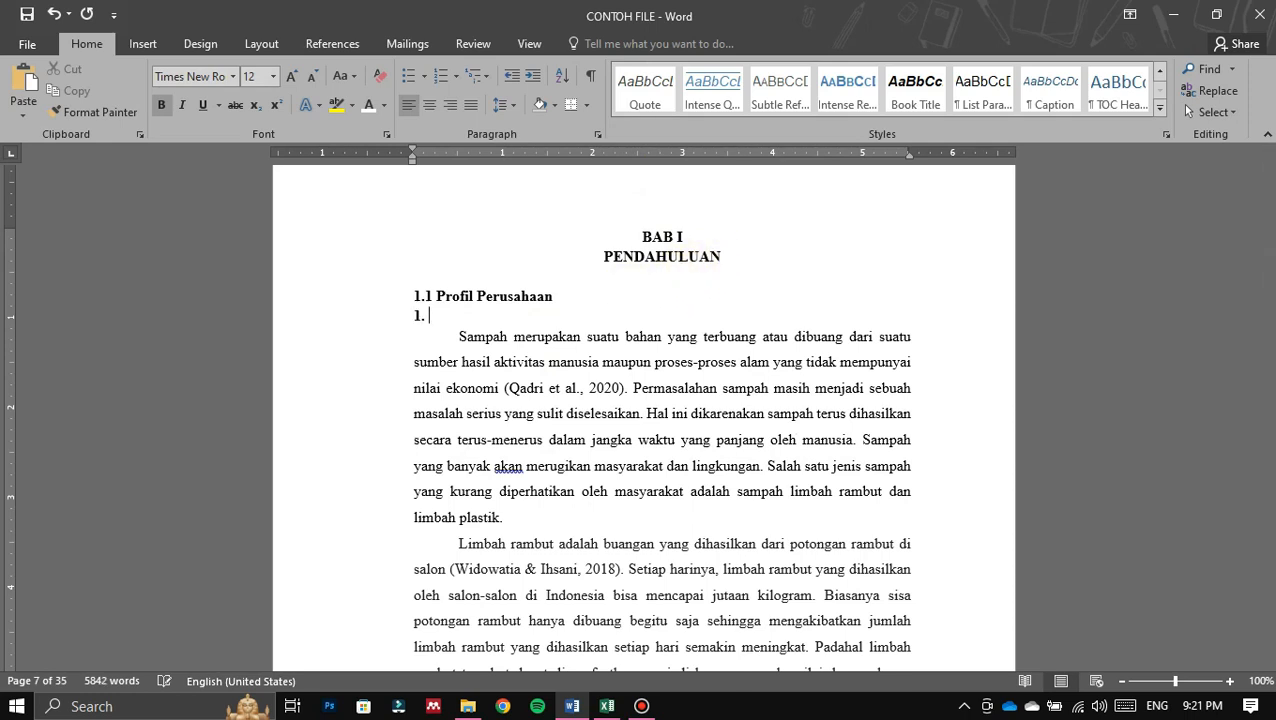
text( HEADING 1)
key(Return)
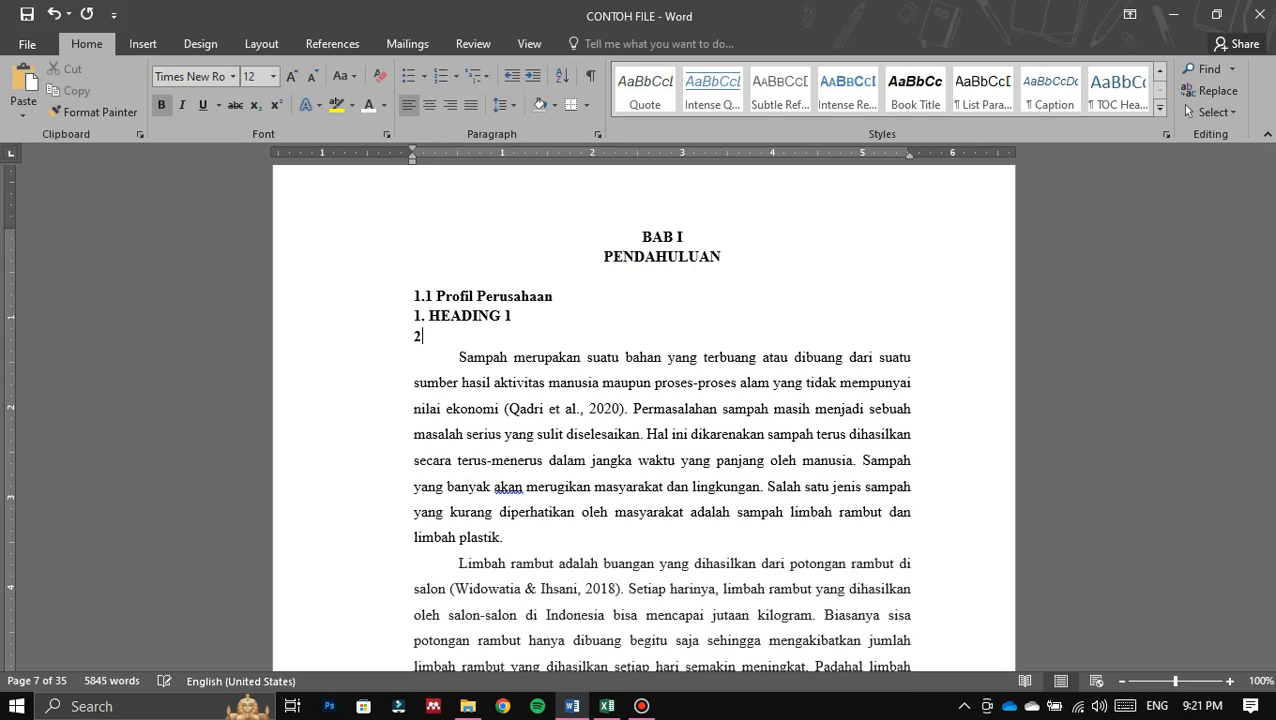
text(1.2 HEADING 2)
key(Return)
text(1.2.1)
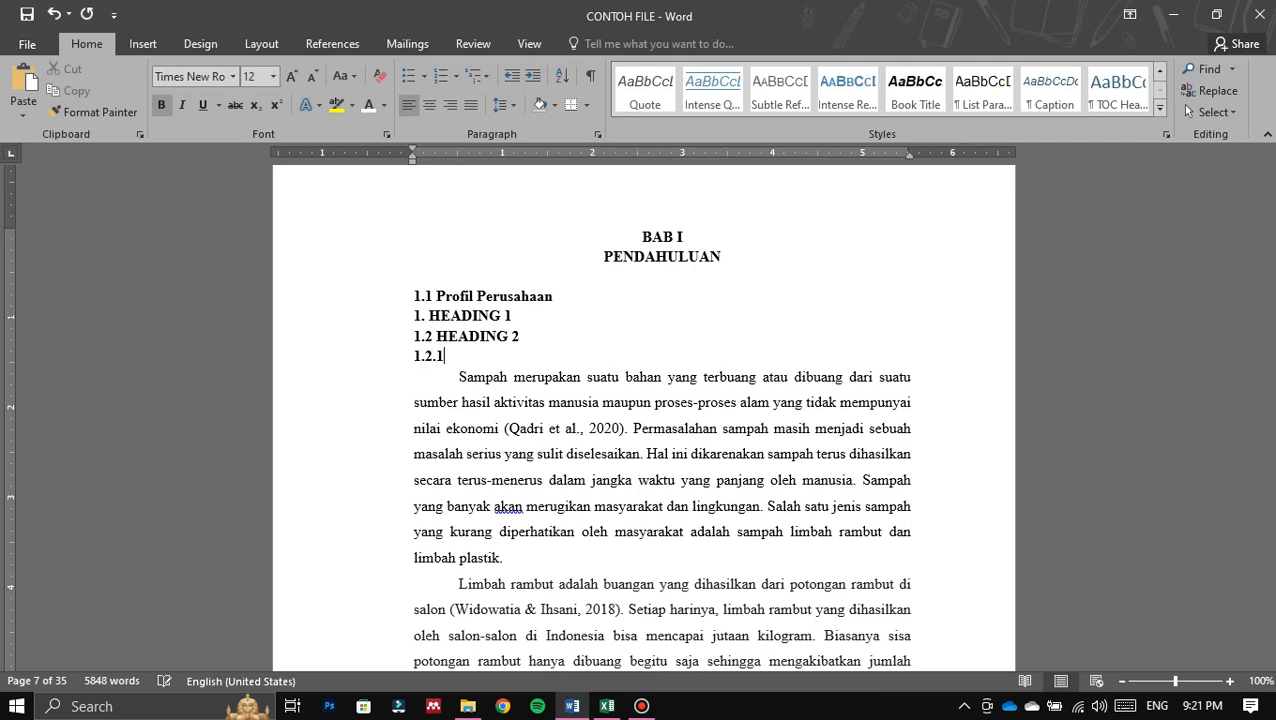
text( HEADING 3)
key(Return)
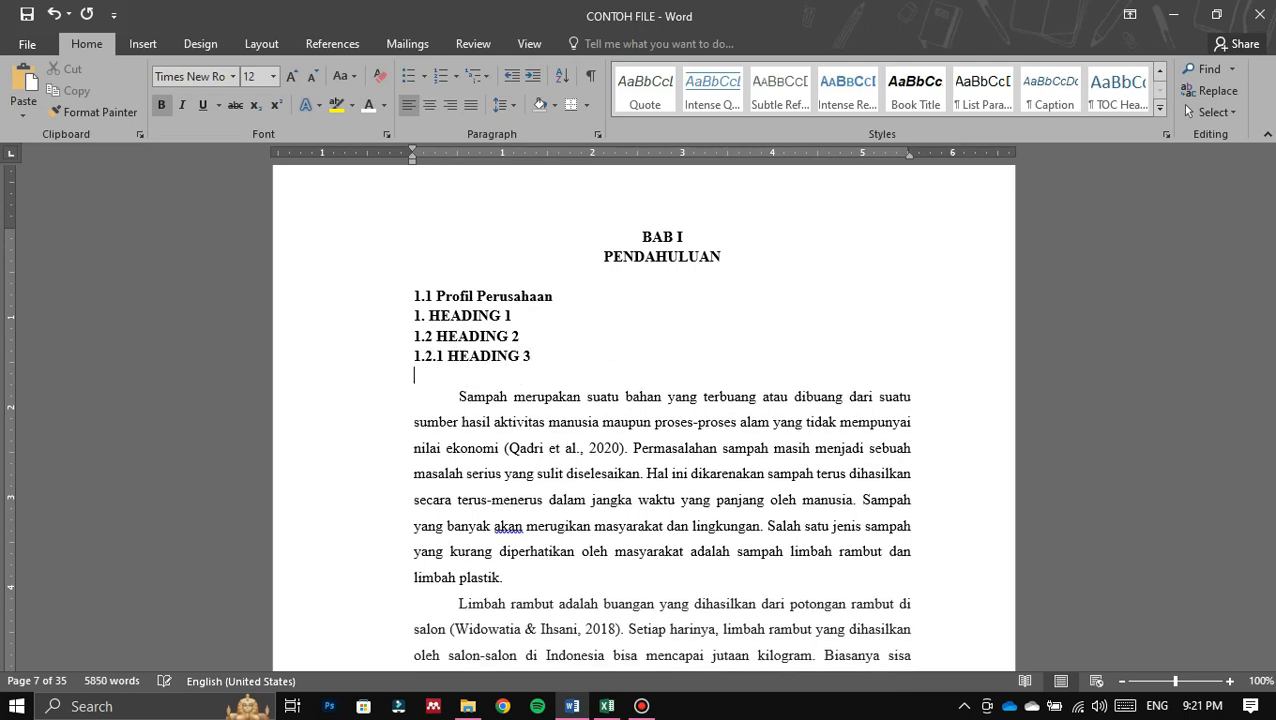
Step: Add the sample lines "1.2.1.1 HEADING 4" and "1.2.1.1.1 HEADING 5" below the HEADING 3 line
text(1.2.1.1 HEADING 4)
key(Return)
text(HE)
key(BackSpace)
key(BackSpace)
text(1.2.1.1.1 HEADING 5)
key(BackSpace)
text(5)
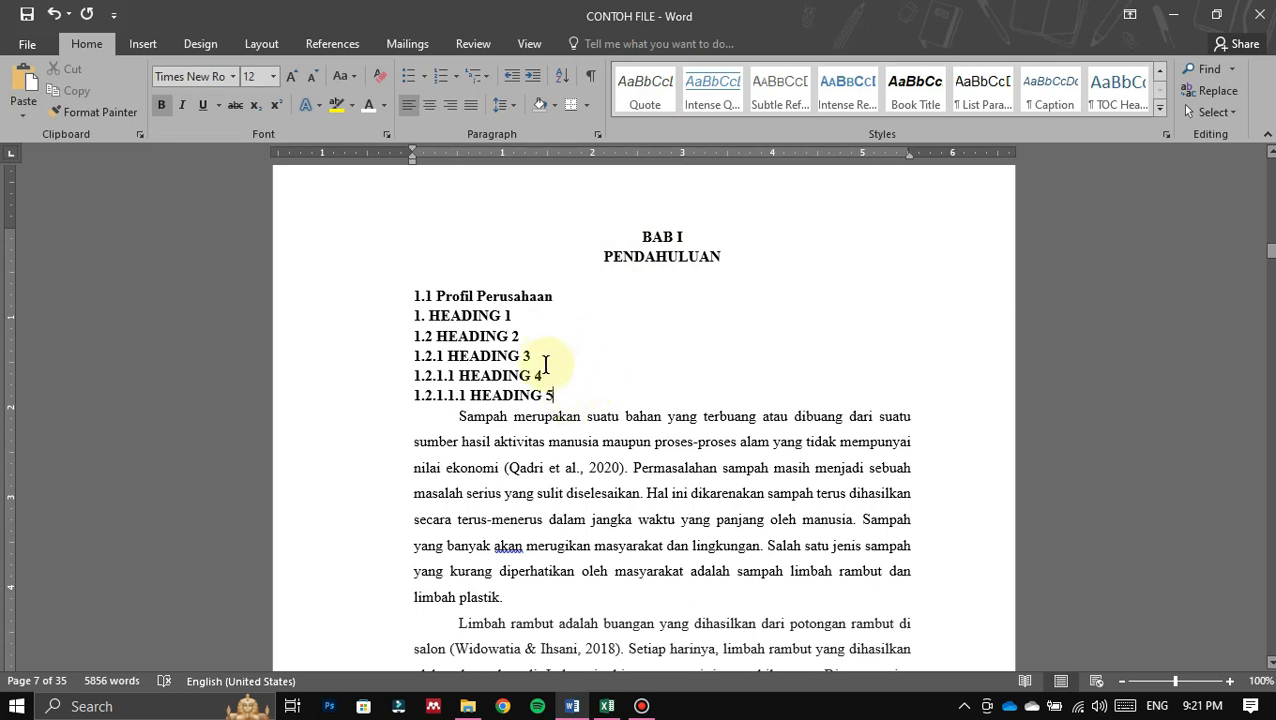
Step: Delete the "1.1 Profil Perusahaan" heading together with the five sample heading lines below it
drag(532, 356, 447, 357)
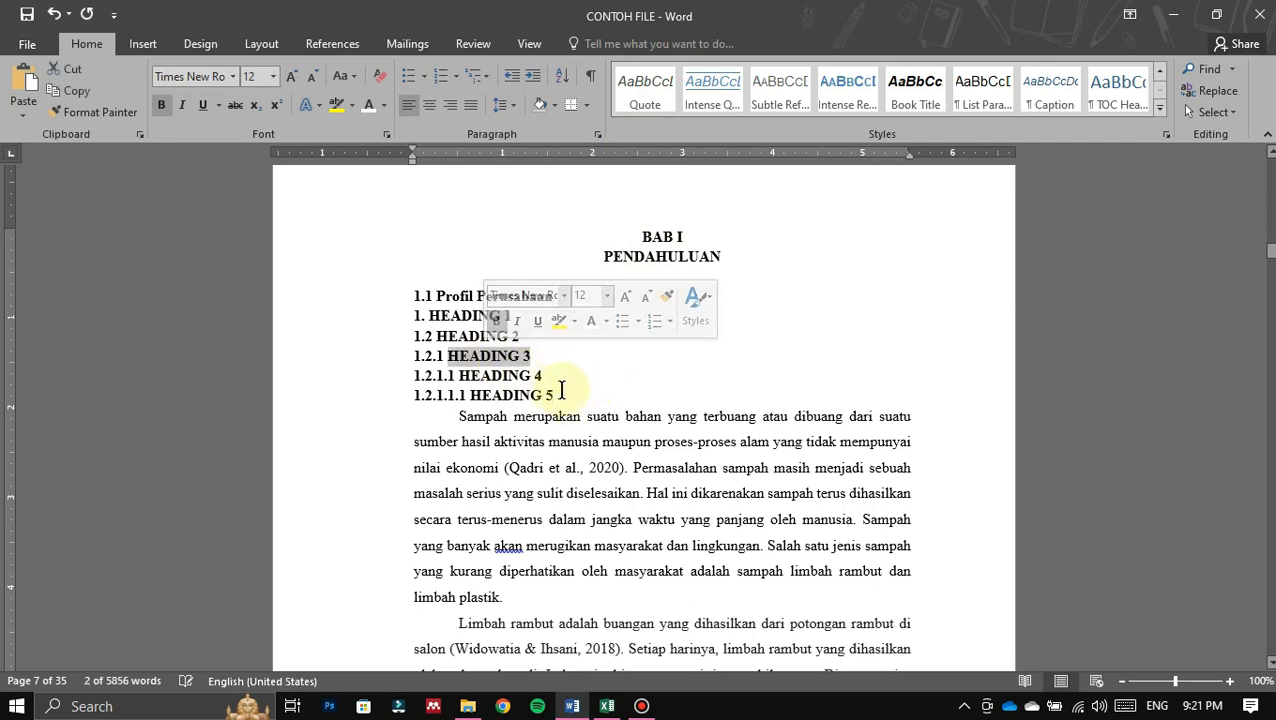
click(562, 370)
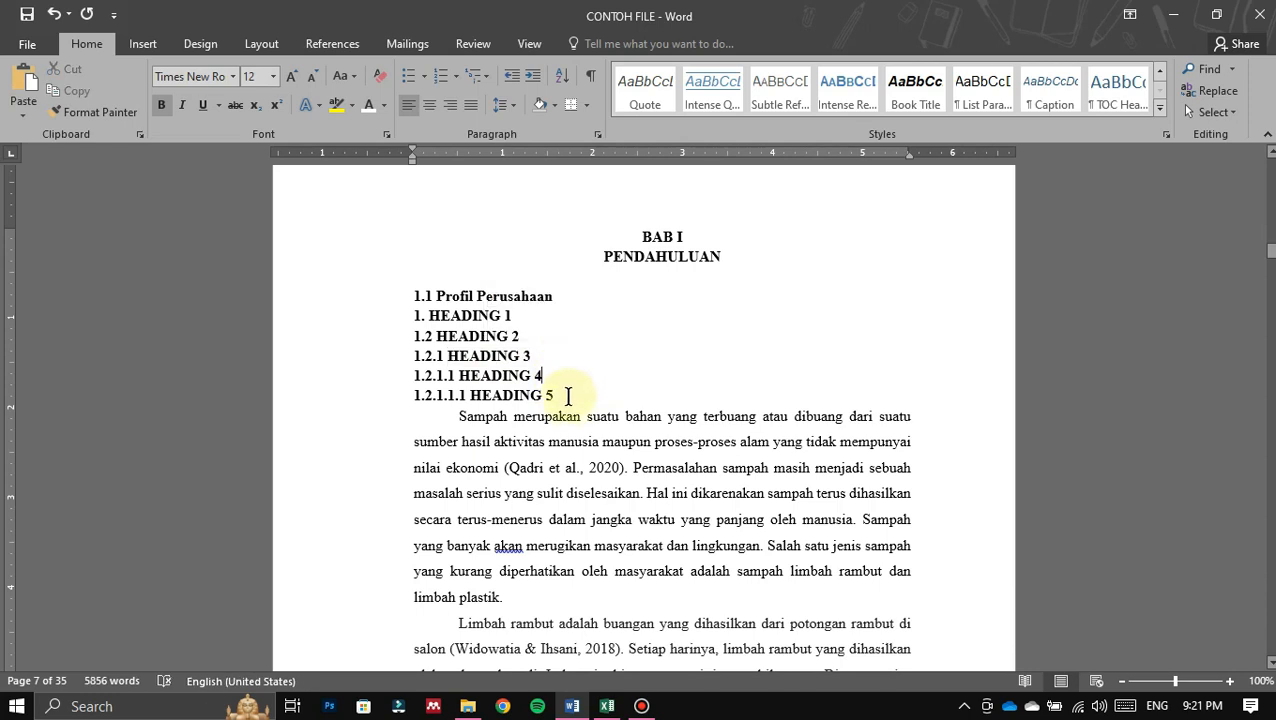
drag(543, 376, 418, 376)
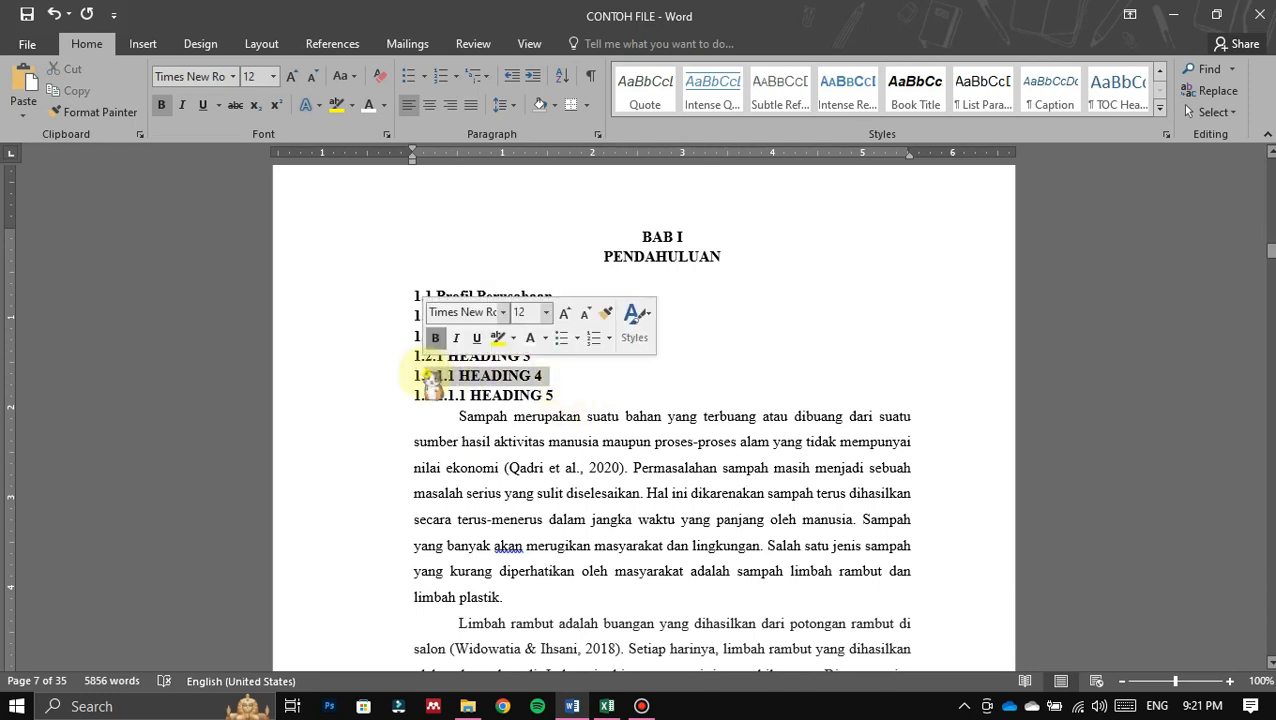
click(425, 376)
drag(570, 376, 424, 376)
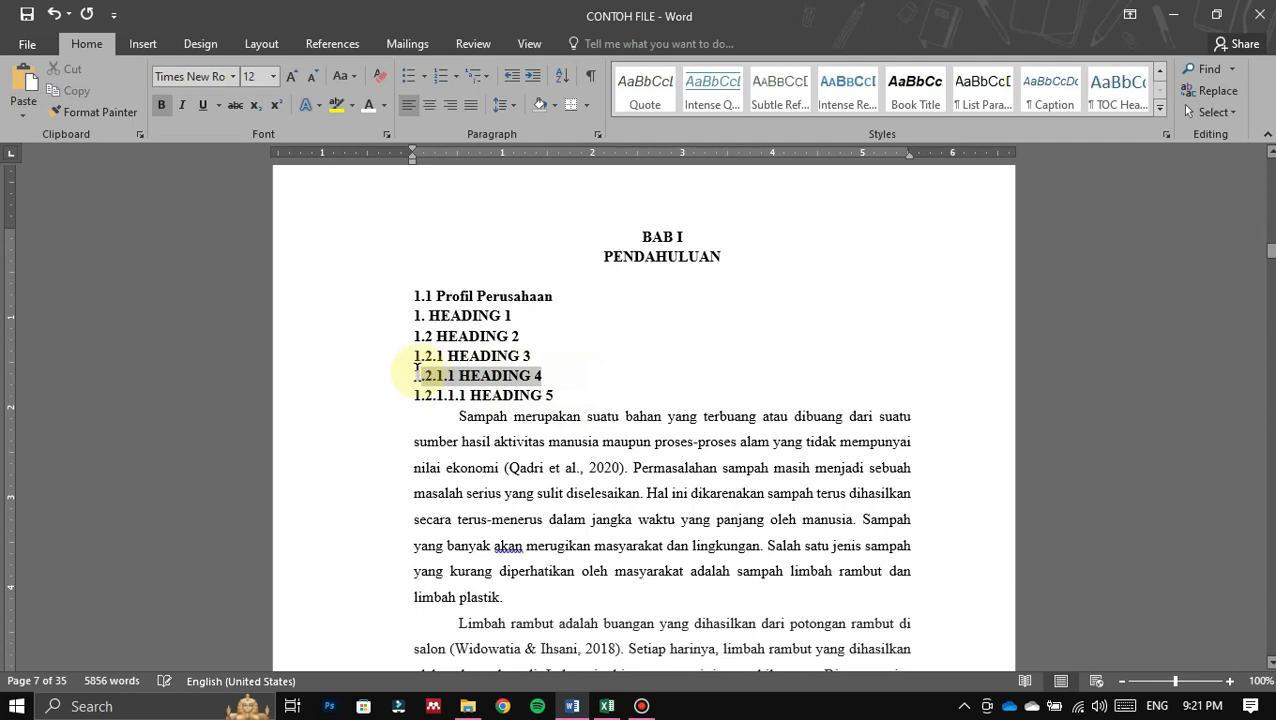
drag(563, 396, 407, 395)
drag(584, 399, 410, 294)
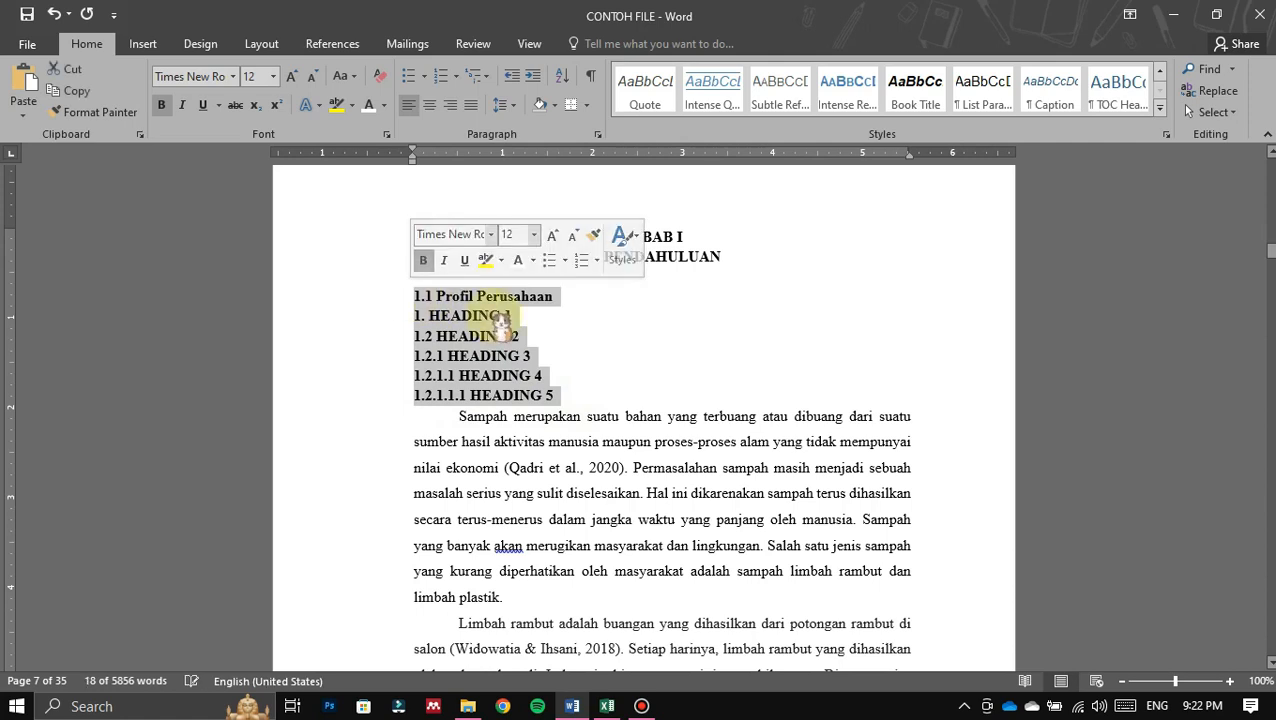
key(Delete)
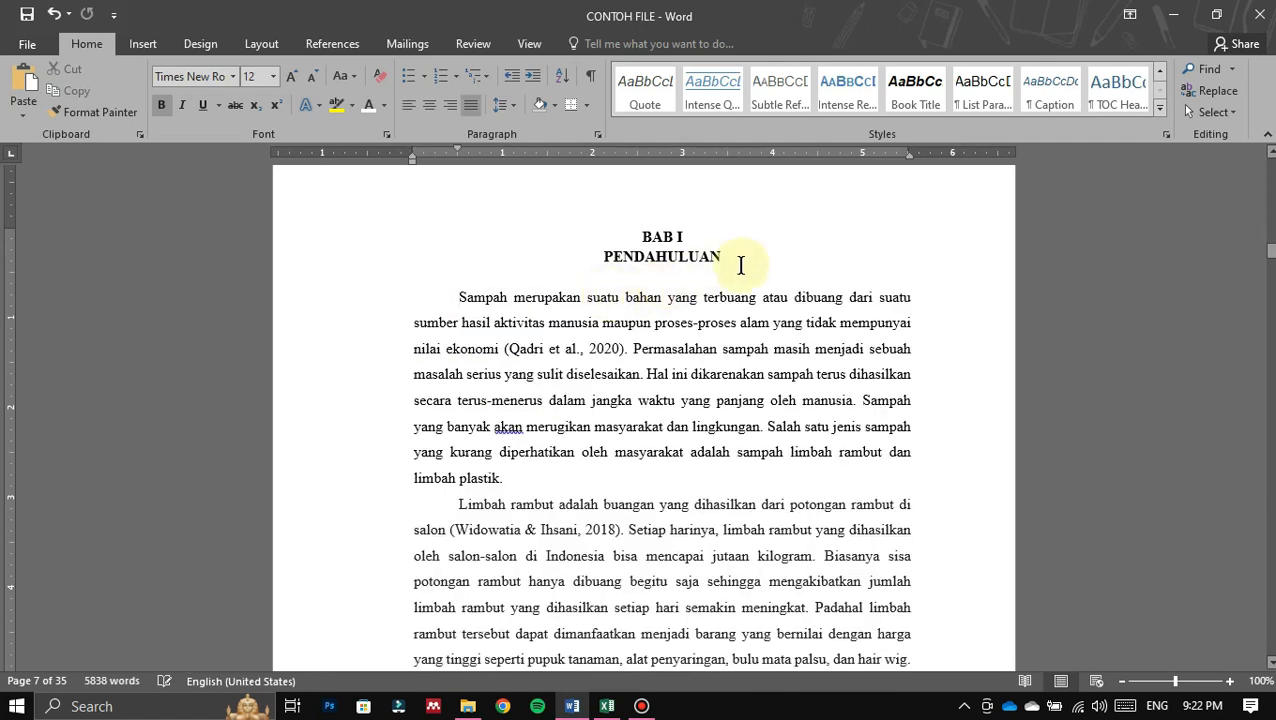
Step: Search the document for the "BAB I PENDAHULUAN" chapter title and display the document's heading outline
drag(742, 263, 642, 238)
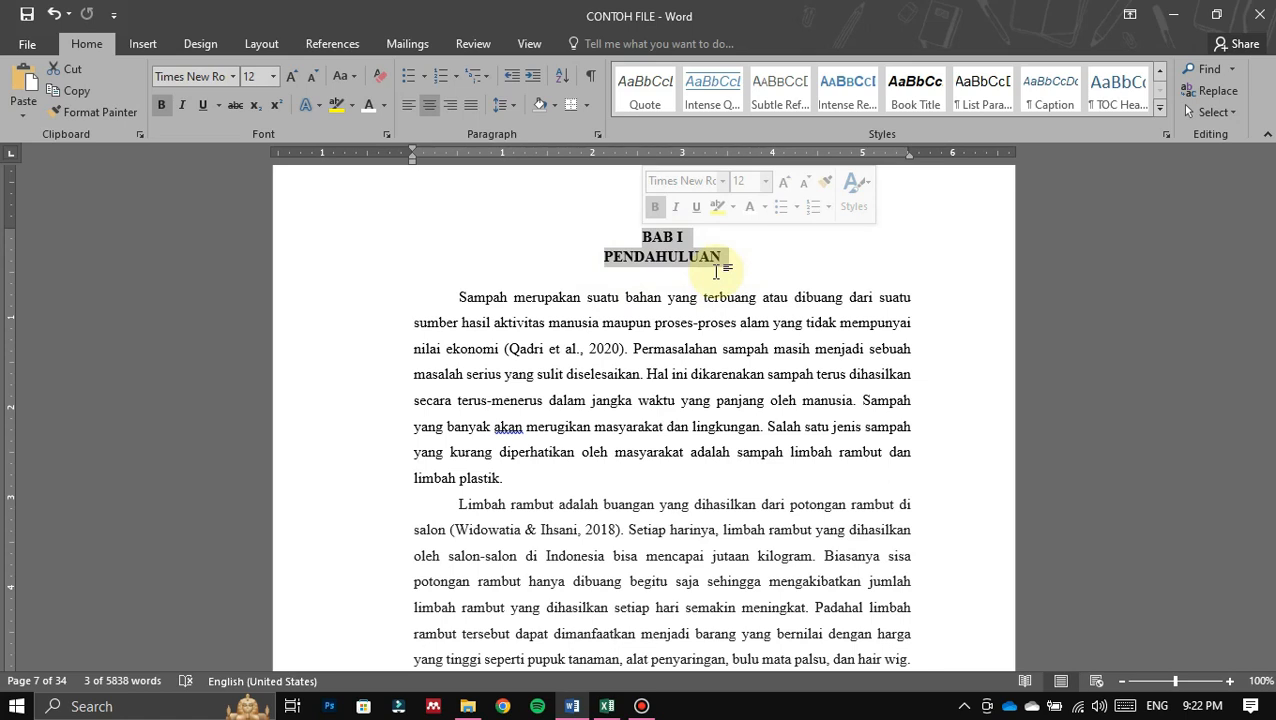
scroll(700, 300, up, 5)
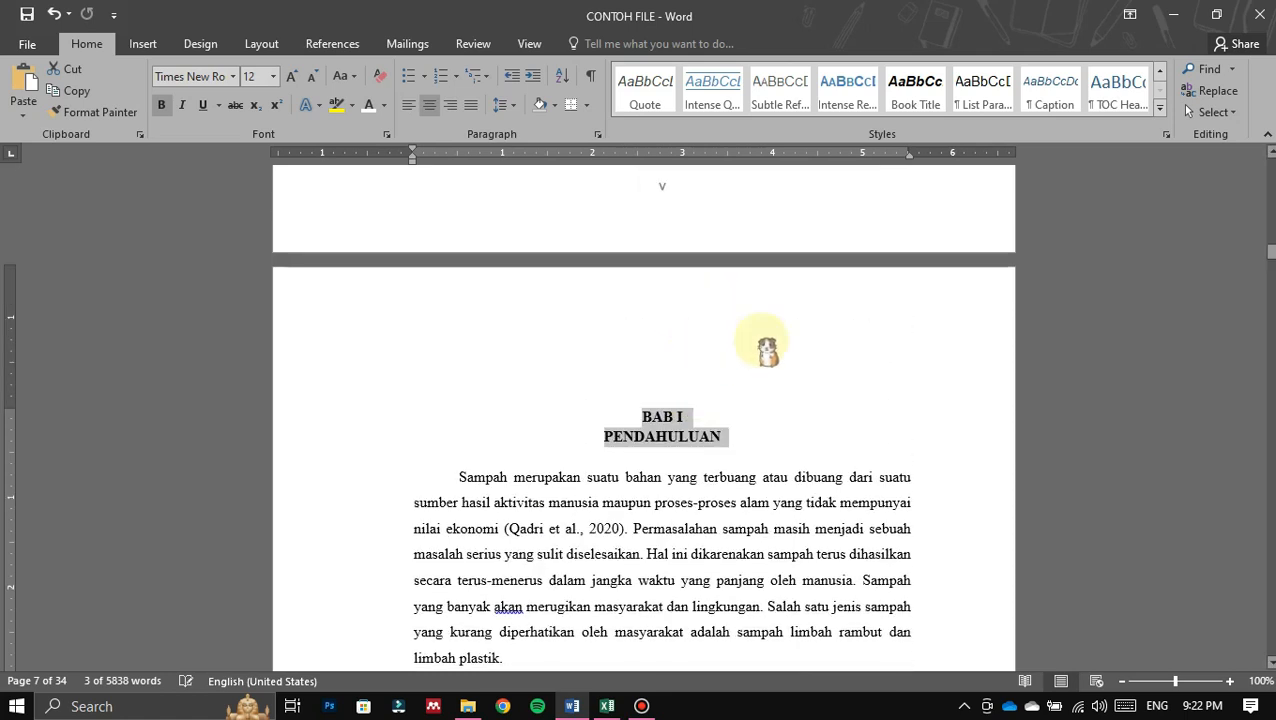
scroll(875, 266, up, 3)
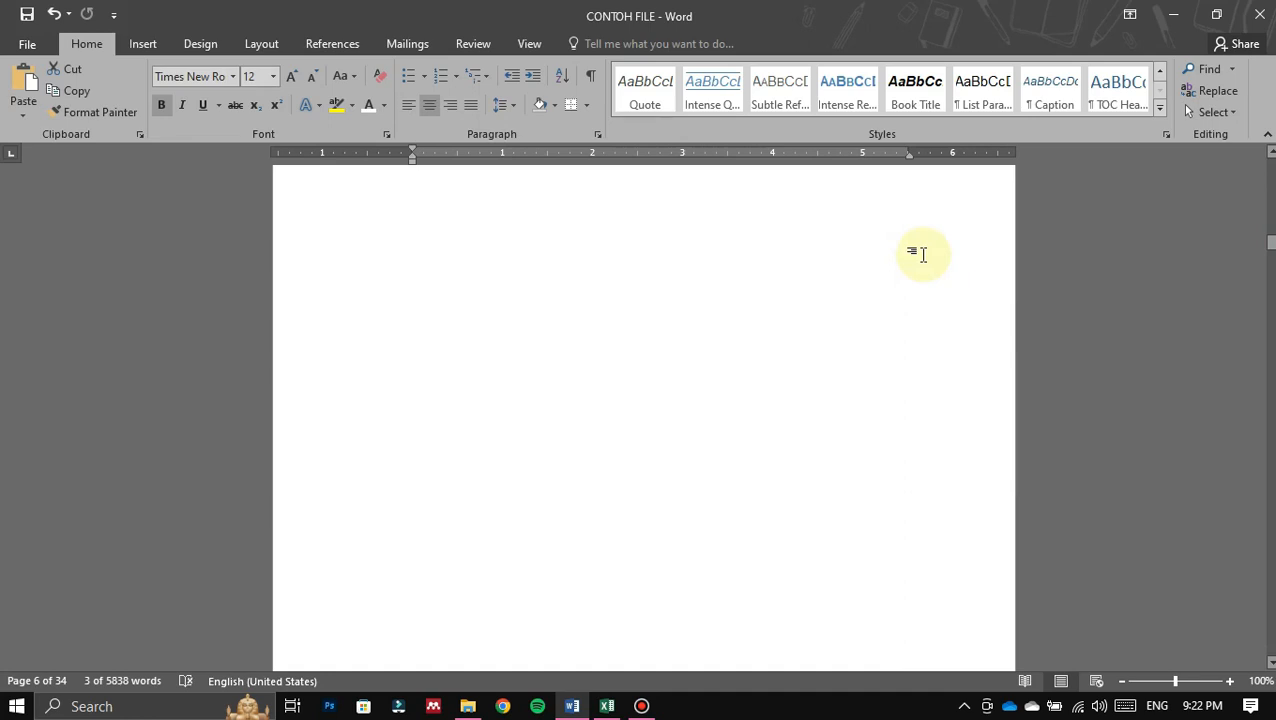
key(ctrl+f)
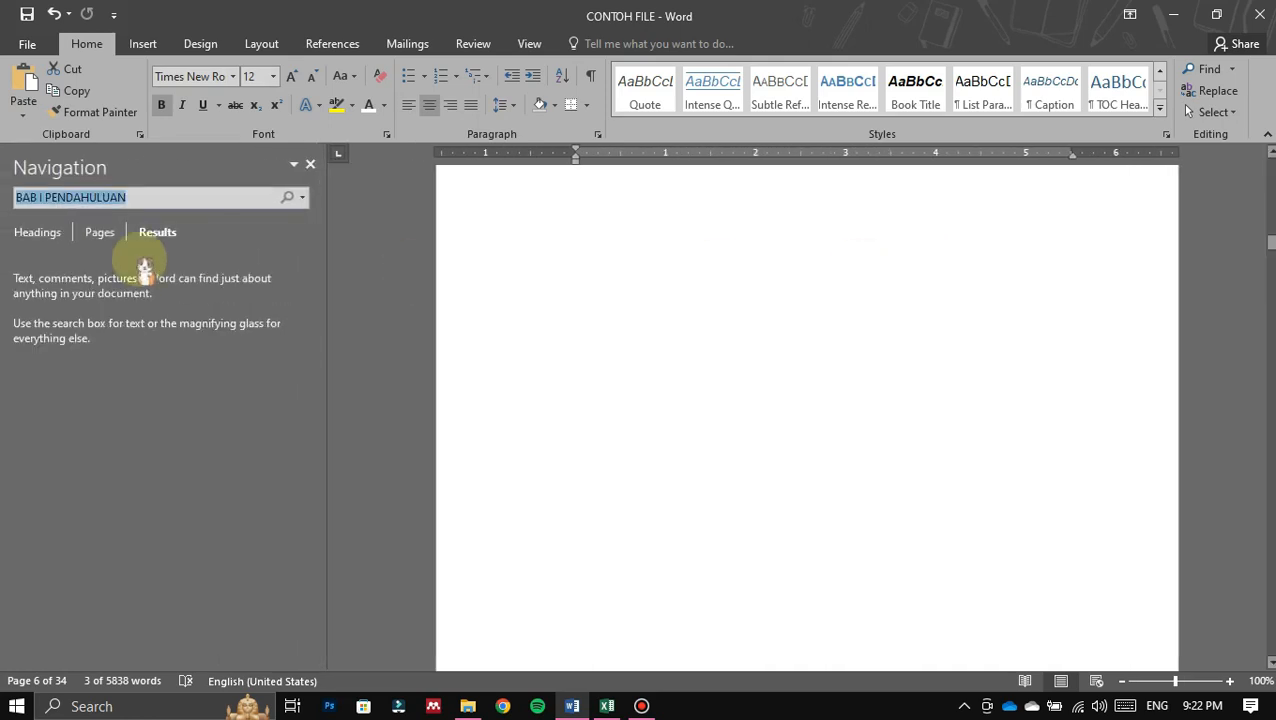
click(38, 251)
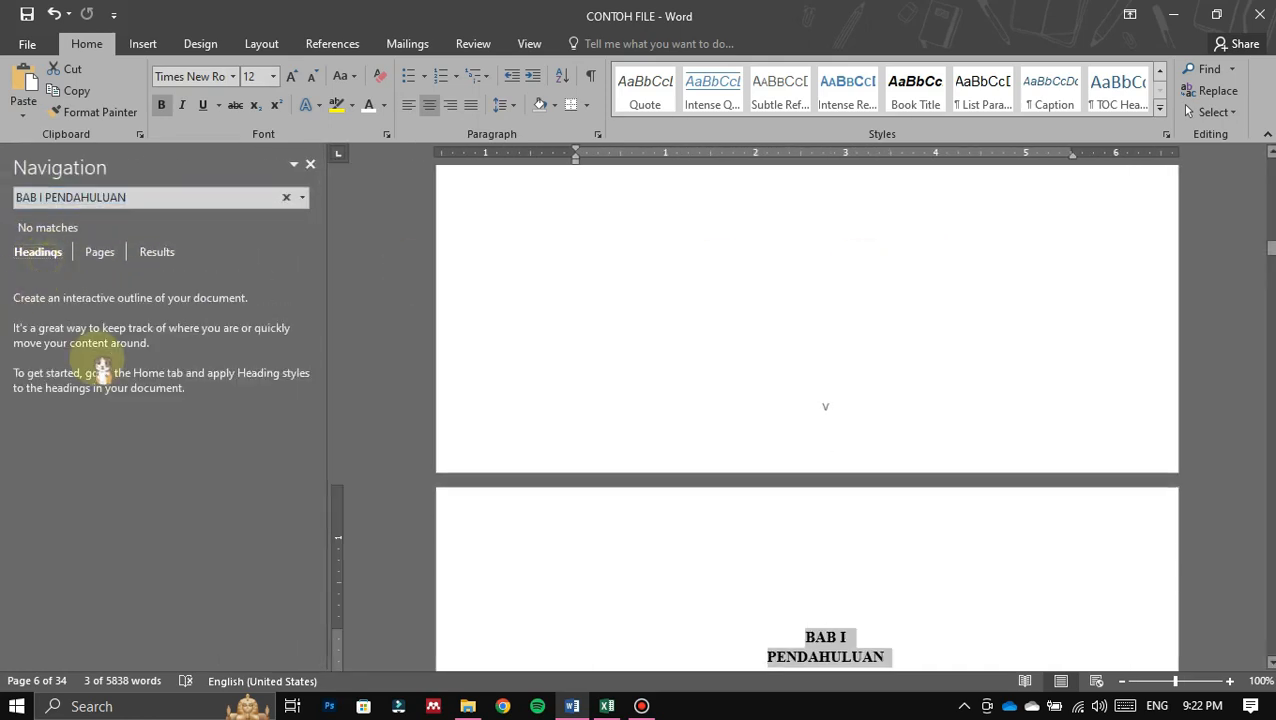
Step: Enter "HALAMAN SAMPUL" on the cover page between the ‘HAIRCARE’ title and the logo, and colour the text white
drag(1268, 248, 1196, 177)
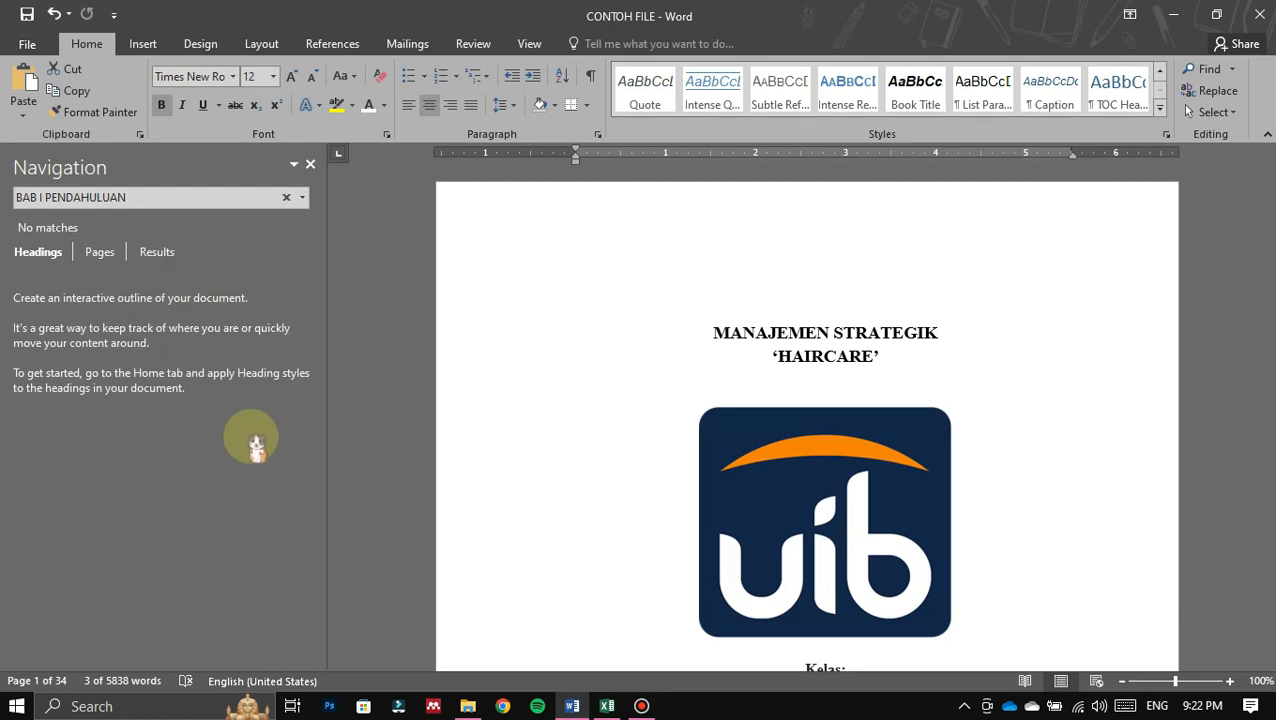
click(804, 383)
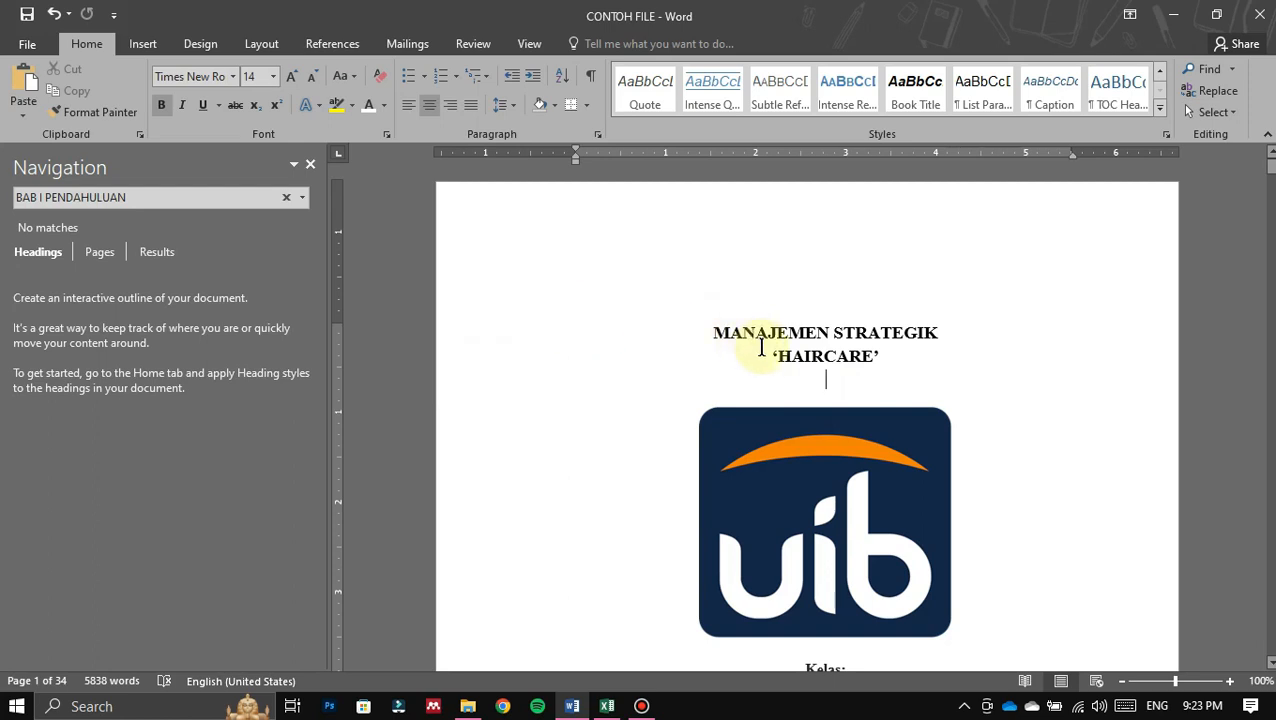
text(HALAMAN SAMPUL)
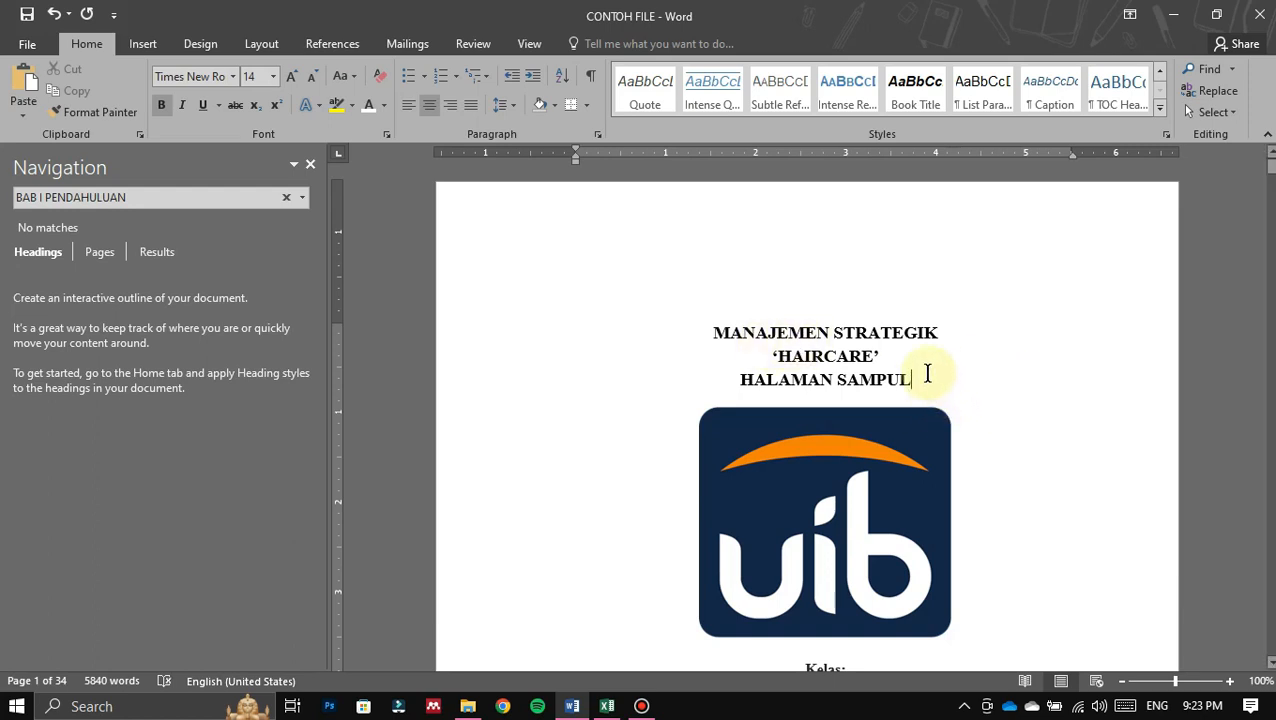
drag(931, 382, 733, 396)
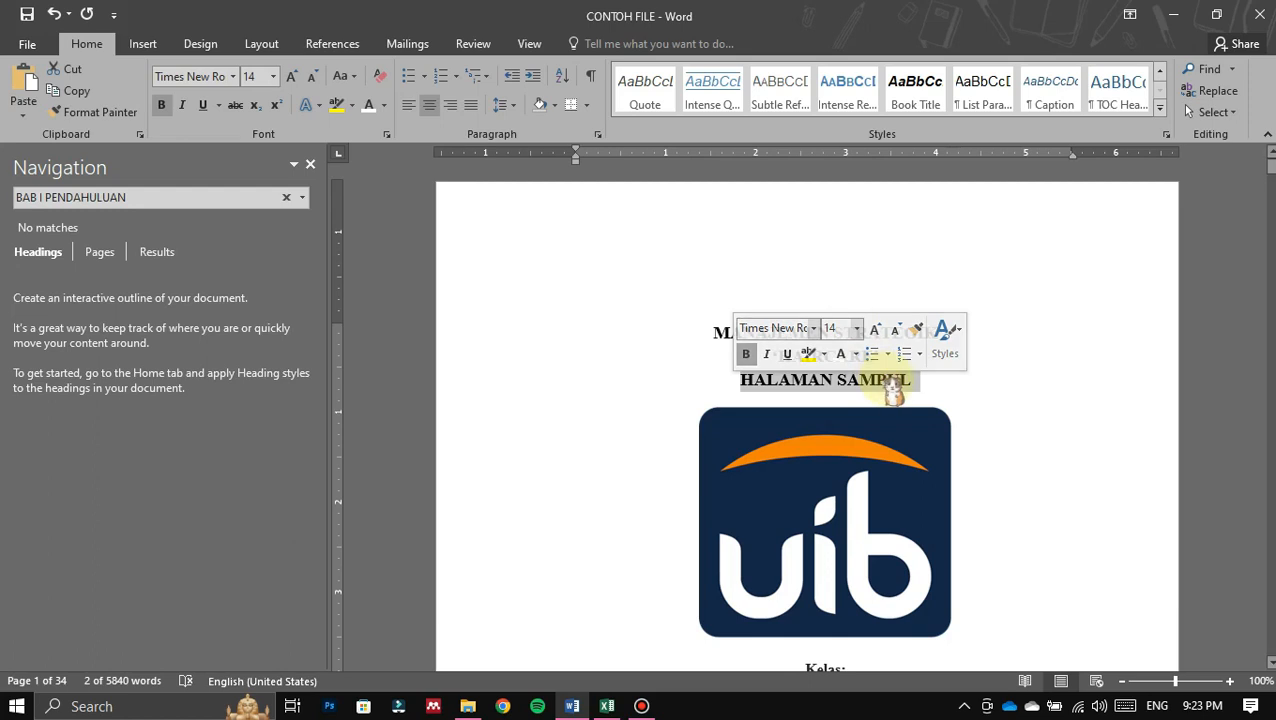
click(368, 105)
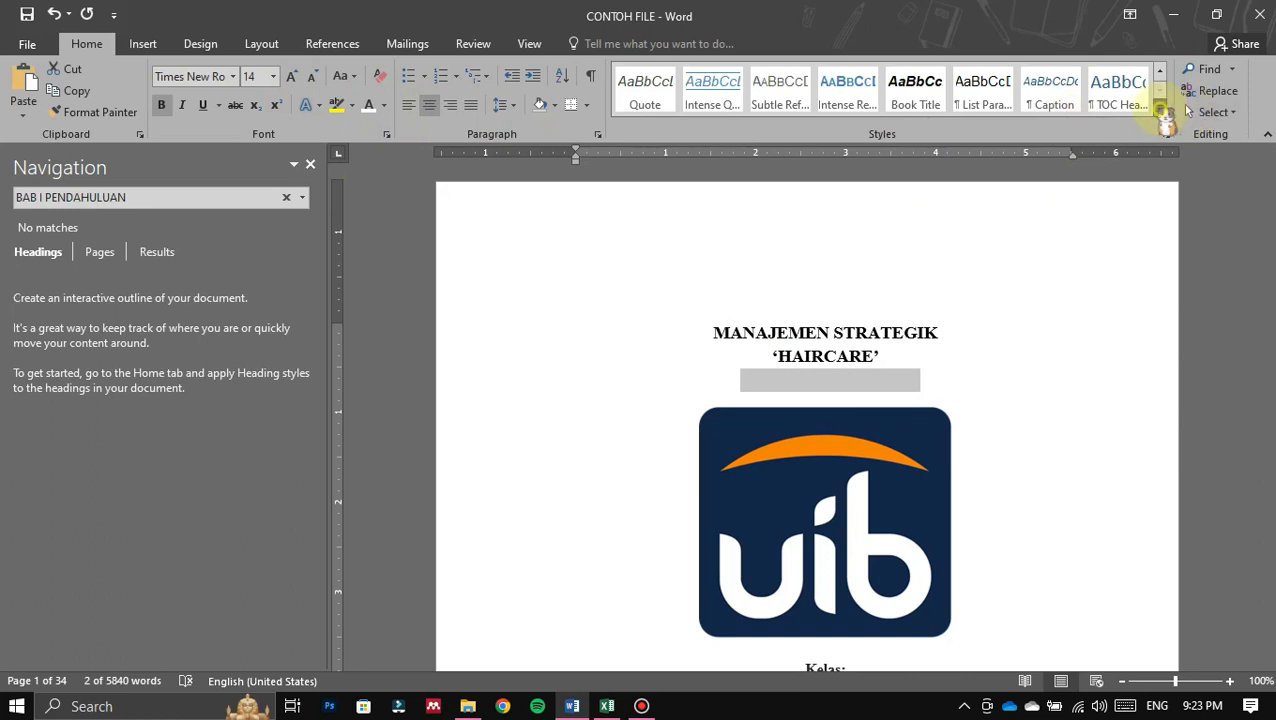
Step: Create a new style from the HALAMAN SAMPUL line's formatting and name it "JUDUL 1"
click(1161, 110)
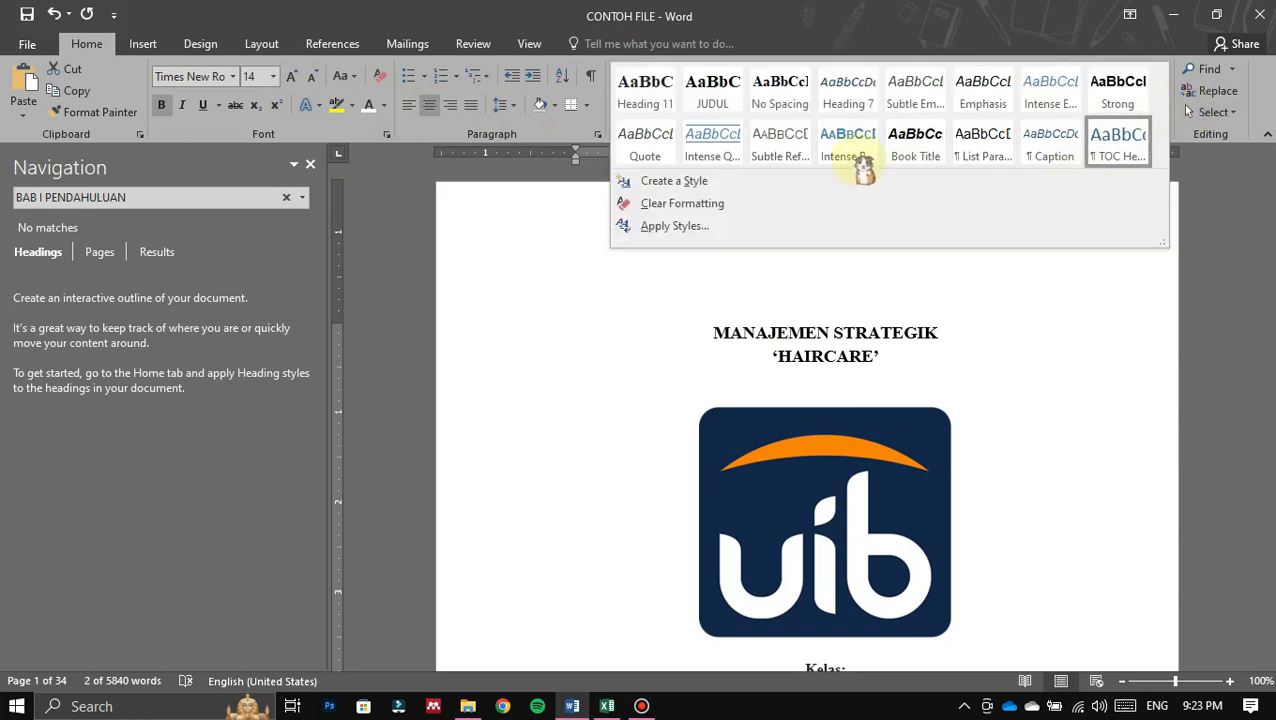
click(690, 182)
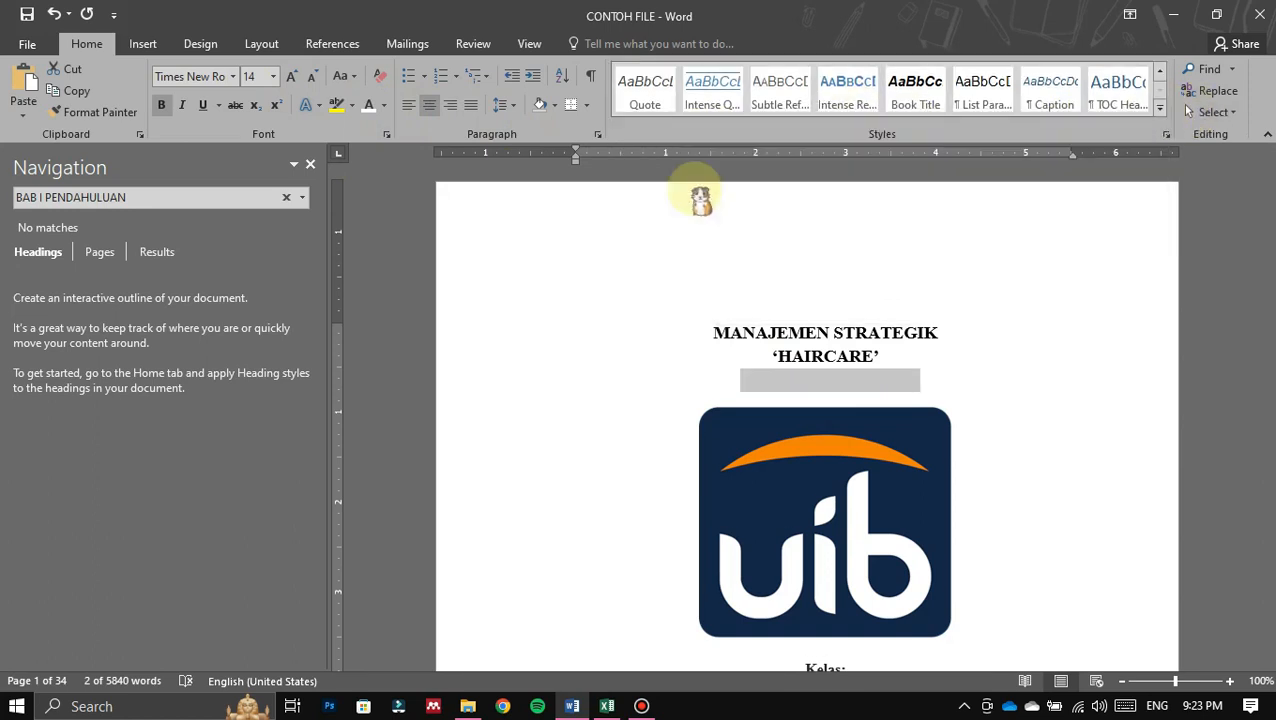
drag(903, 155, 977, 82)
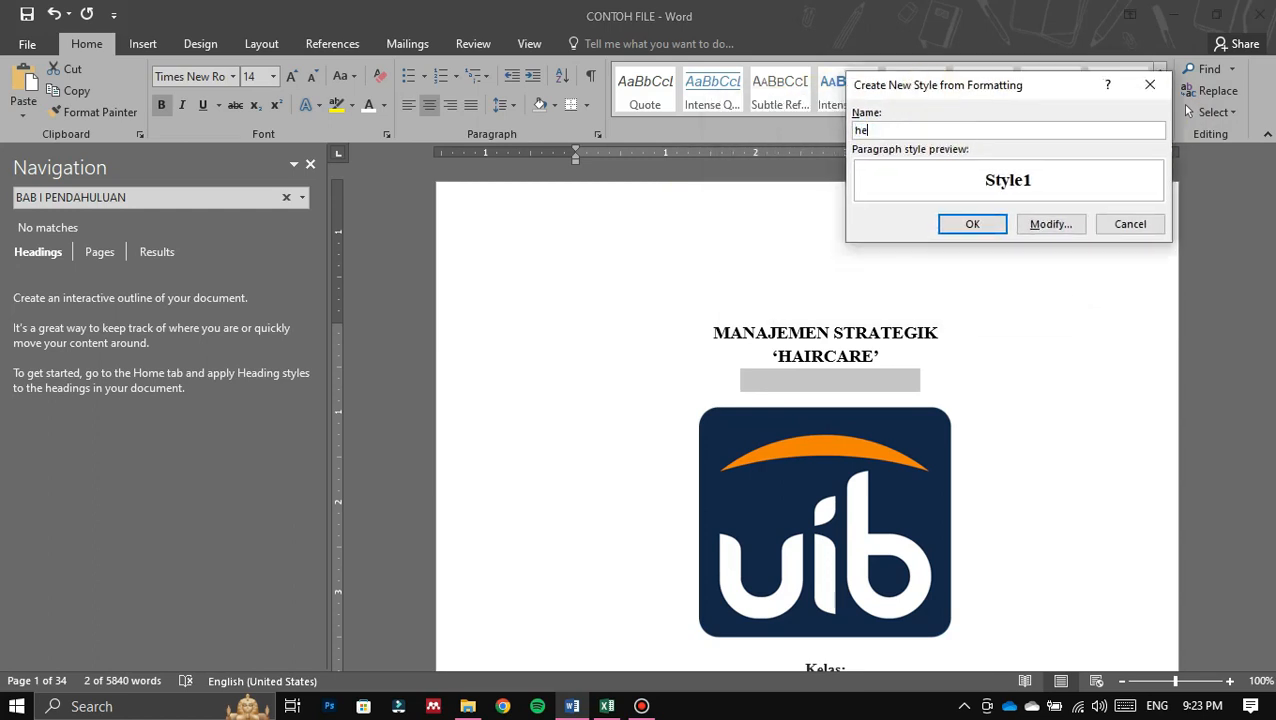
key(BackSpace)
key(BackSpace)
text(JUDUL 1)
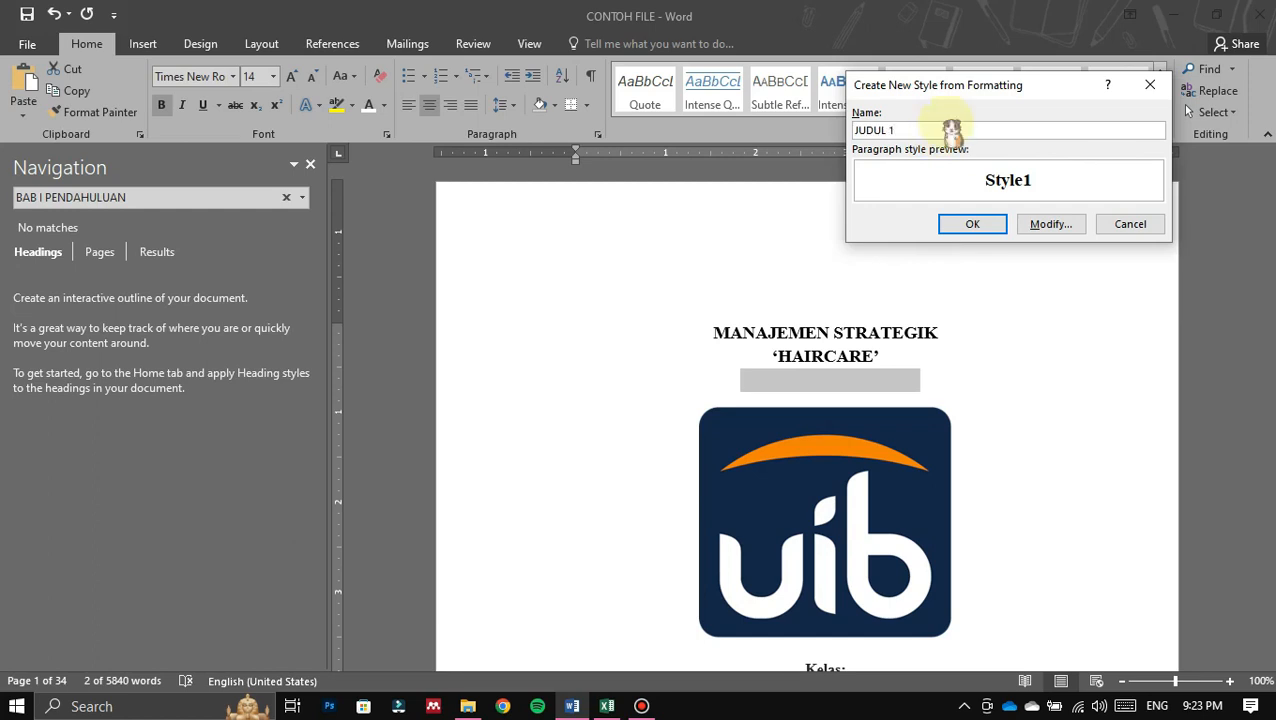
Step: Modify the new JUDUL 1 style so that it is based on Heading 1
click(1055, 228)
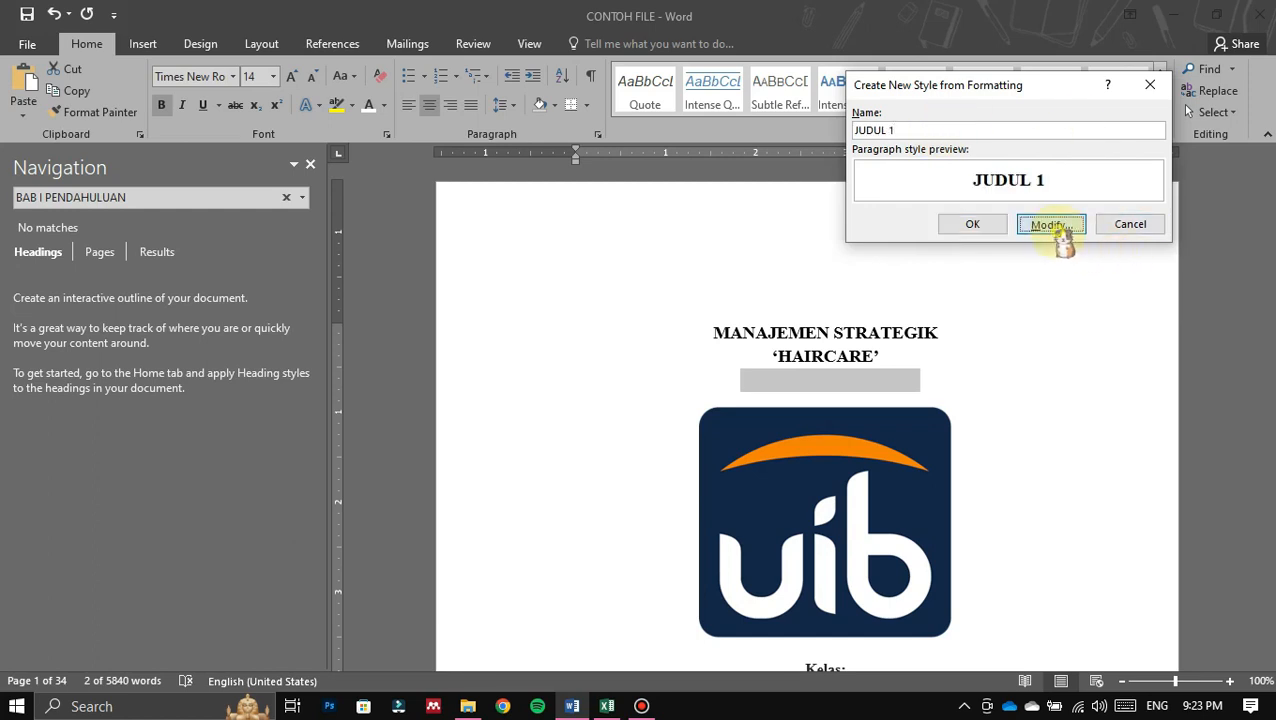
drag(1040, 95, 300, 18)
click(355, 112)
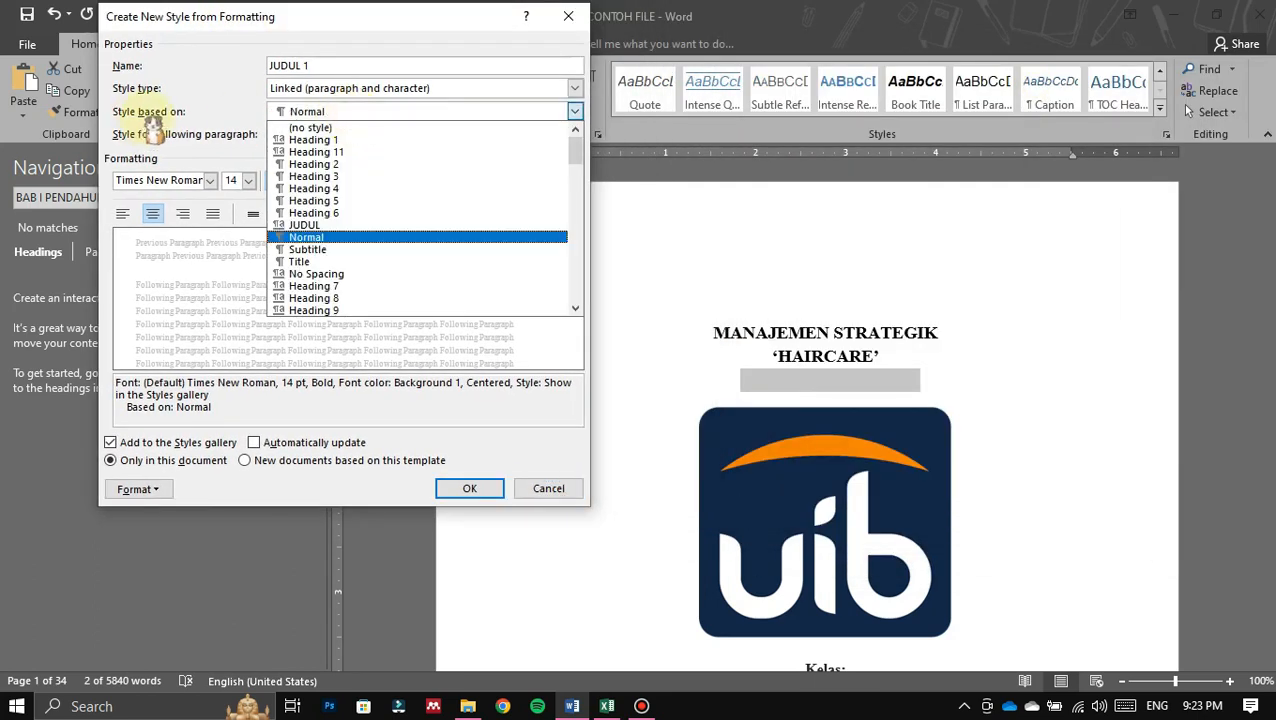
click(308, 141)
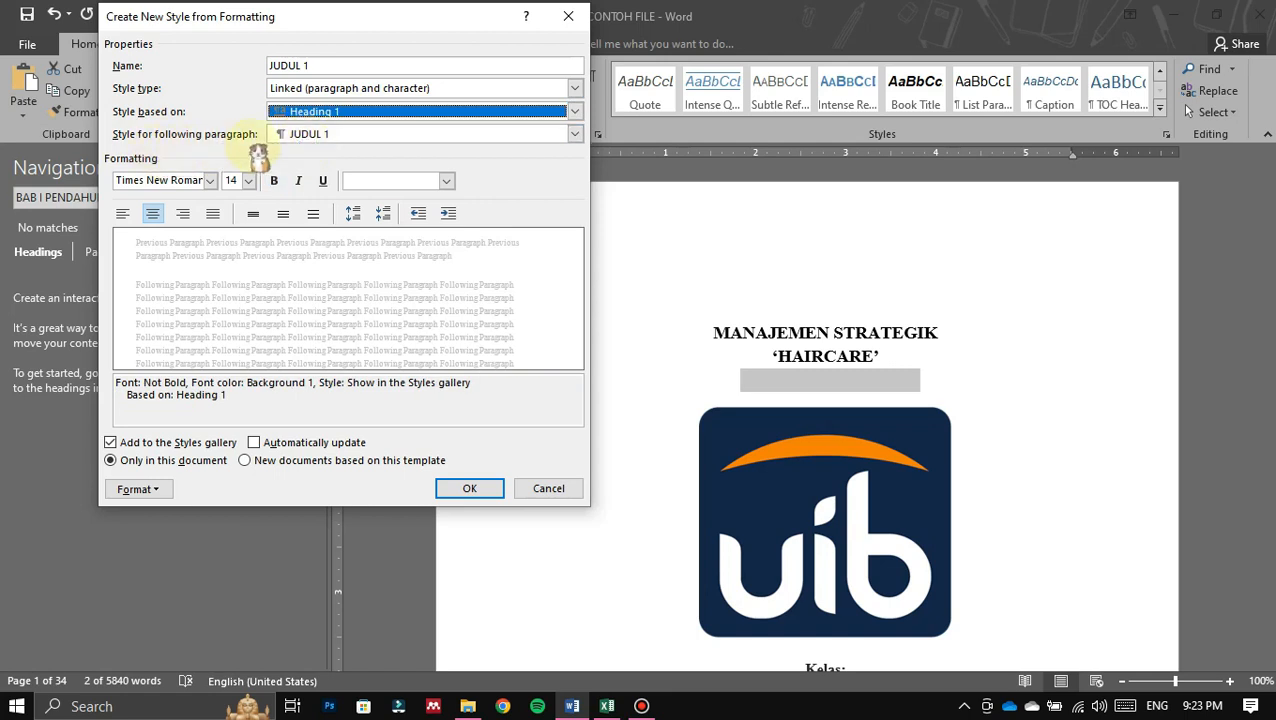
Step: Make the JUDUL 1 style bold and set its font colour to black (Text 1)
click(336, 140)
click(336, 140)
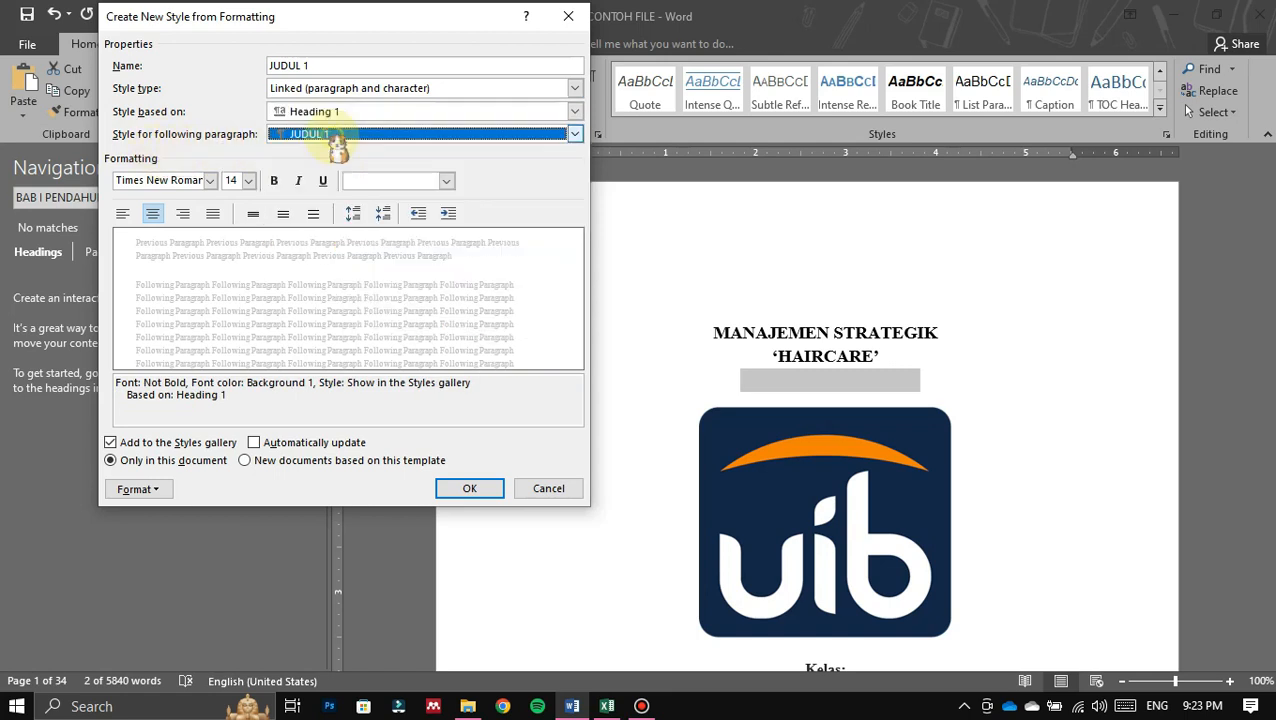
click(273, 181)
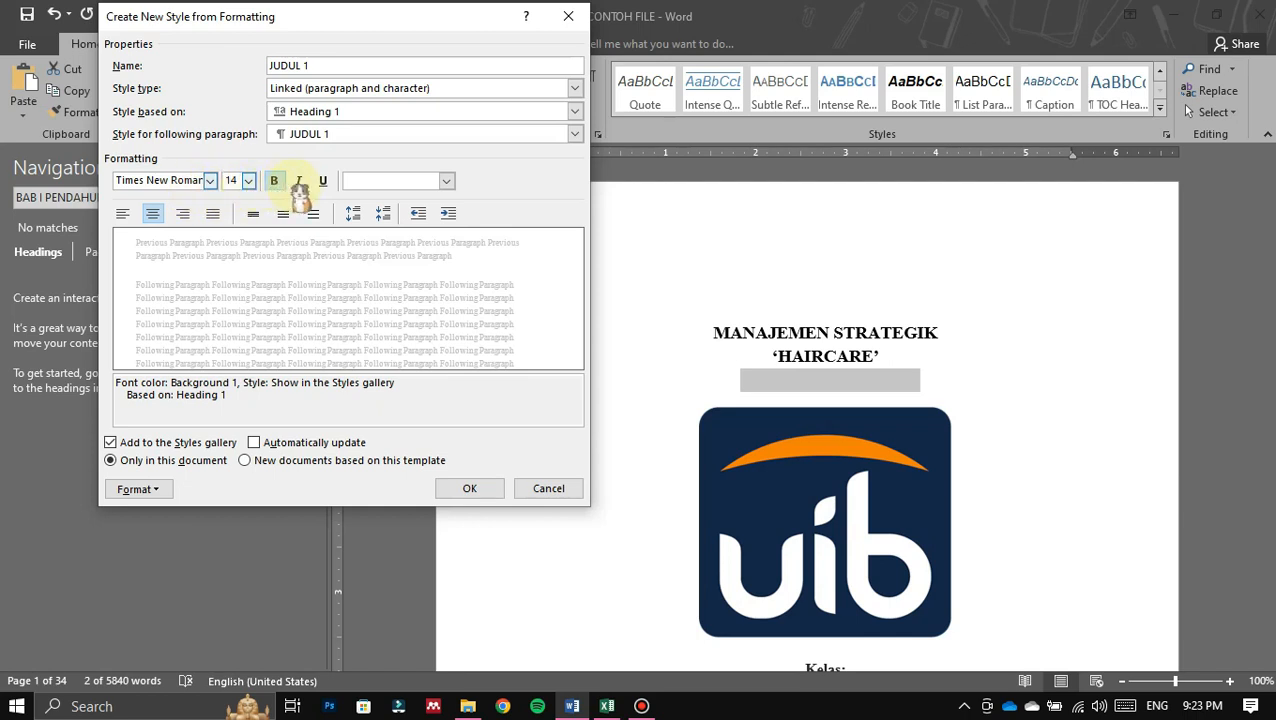
click(410, 181)
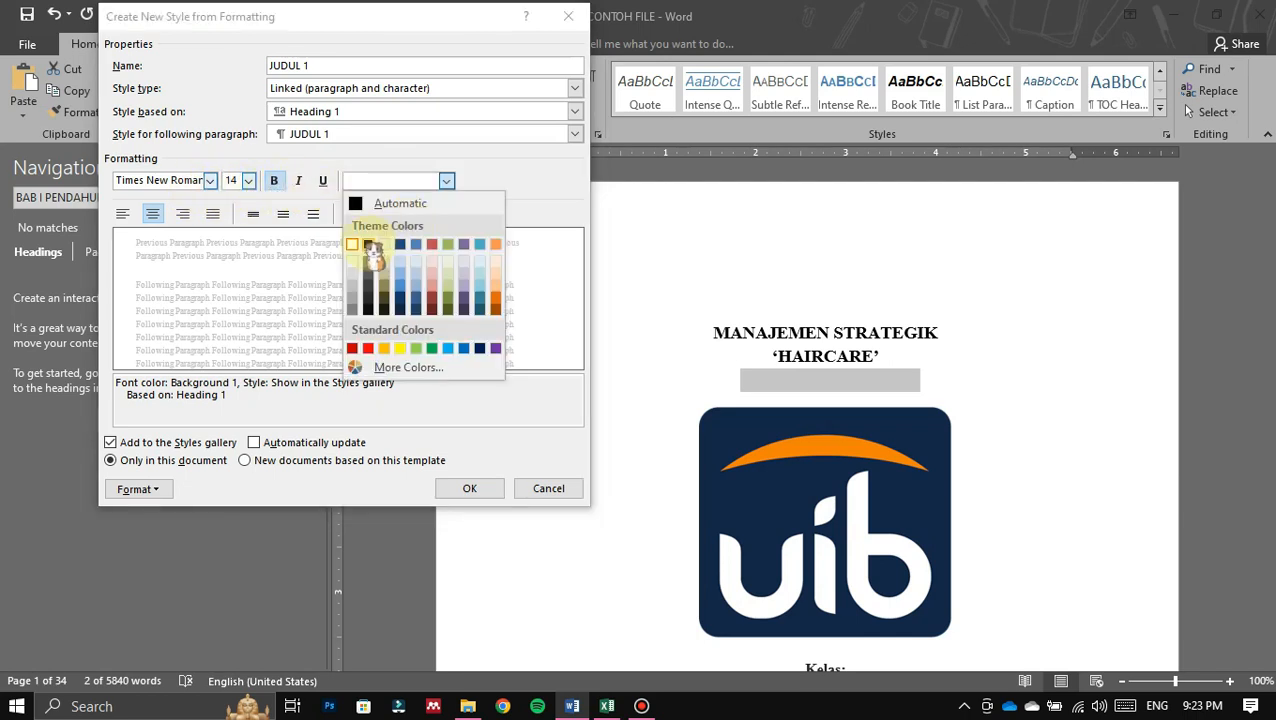
click(368, 245)
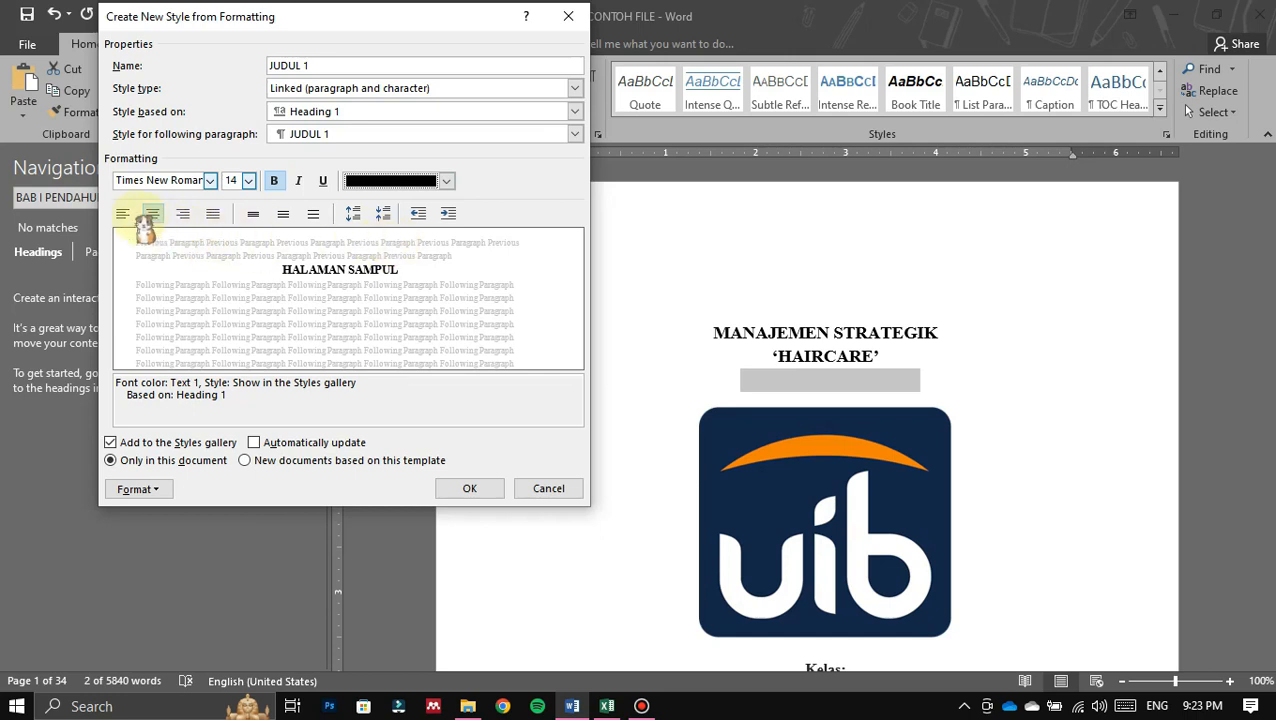
Step: Set the JUDUL 1 style's line spacing to 1.5 lines and save the style
click(284, 216)
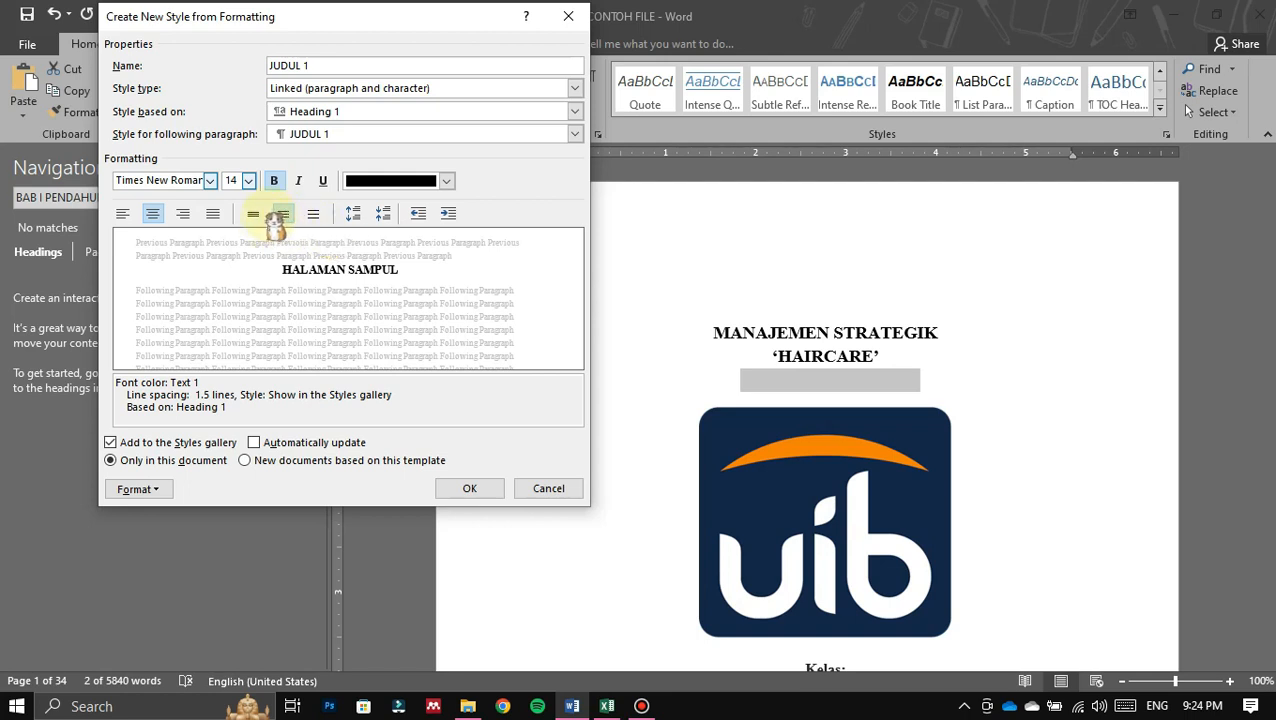
click(312, 215)
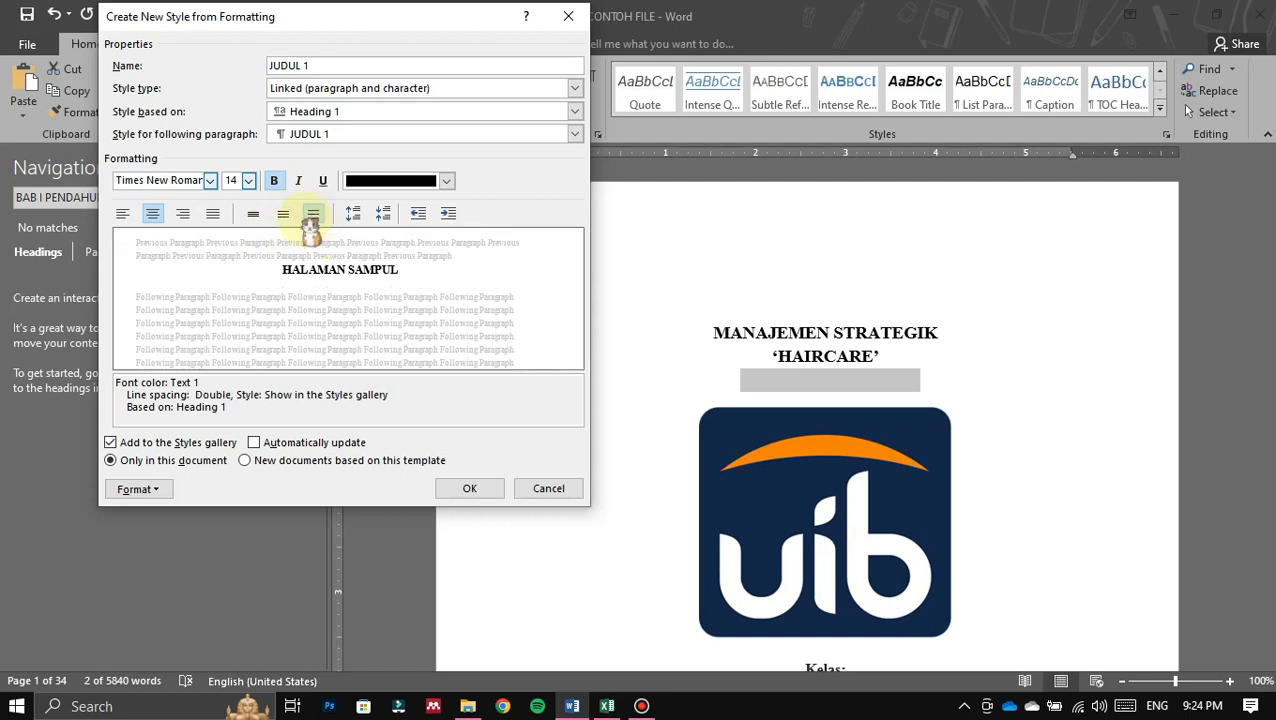
click(284, 216)
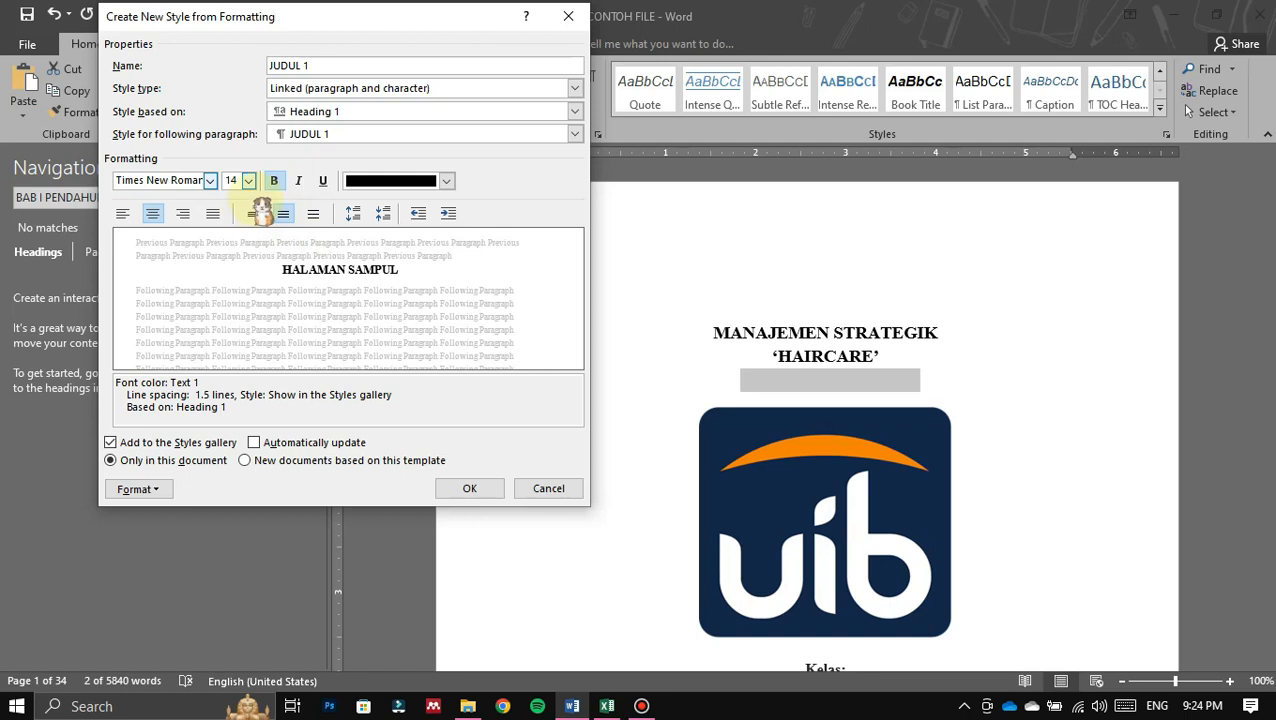
click(469, 489)
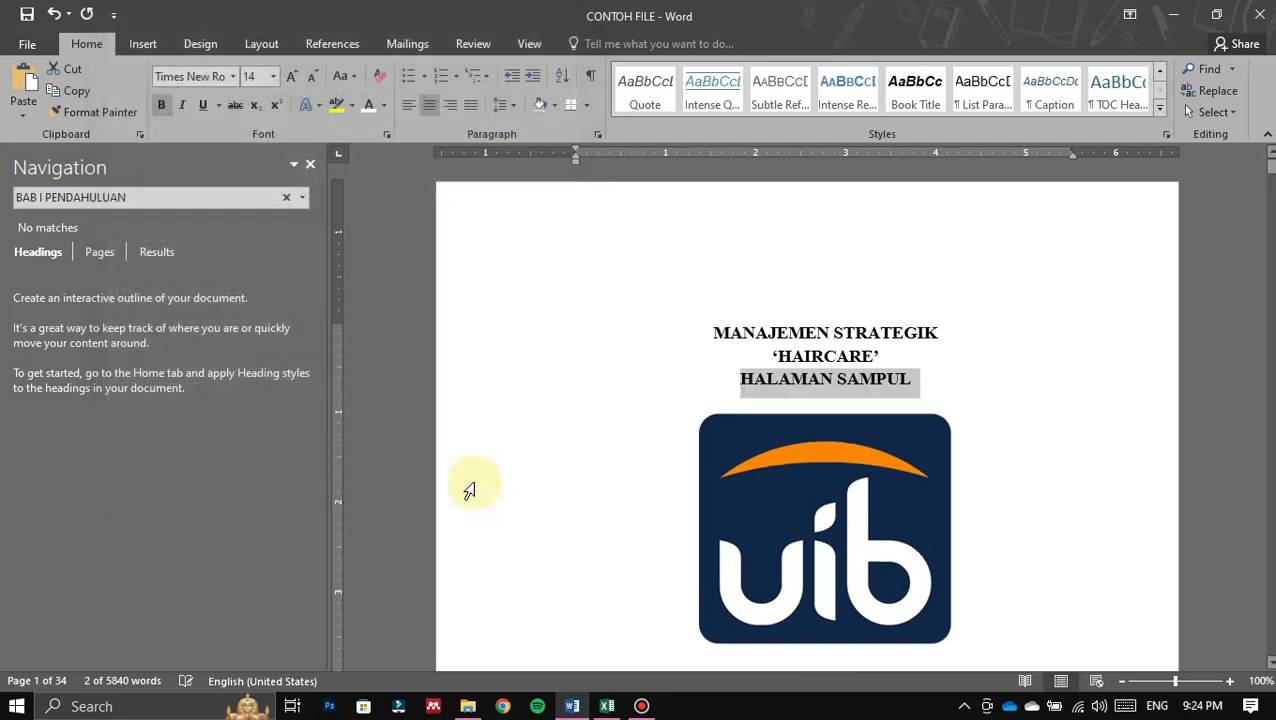
Step: Hide the HALAMAN SAMPUL line on the cover page by colouring it white and reducing its font size to 9 pt
click(624, 199)
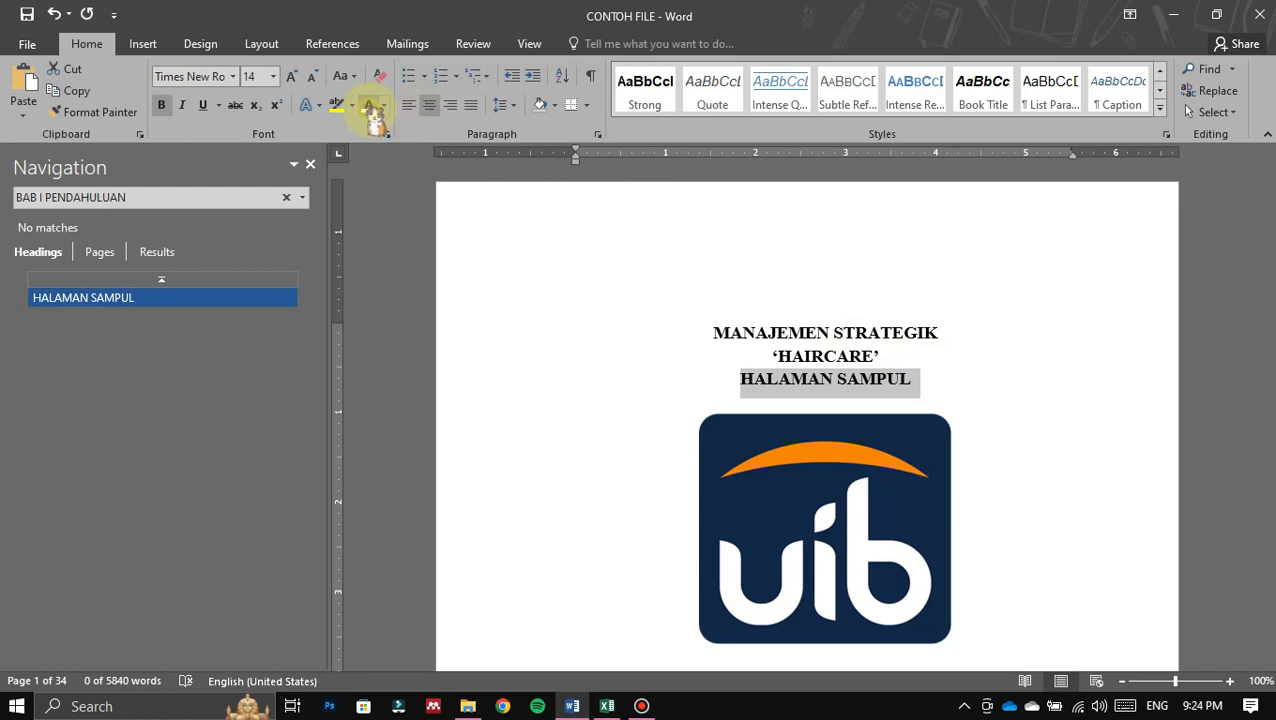
click(313, 76)
click(313, 76)
click(313, 76)
click(313, 76)
Step: Apply the Heading 11 style to the KATA PENGANTAR title on page 2
scroll(891, 392, down, 1)
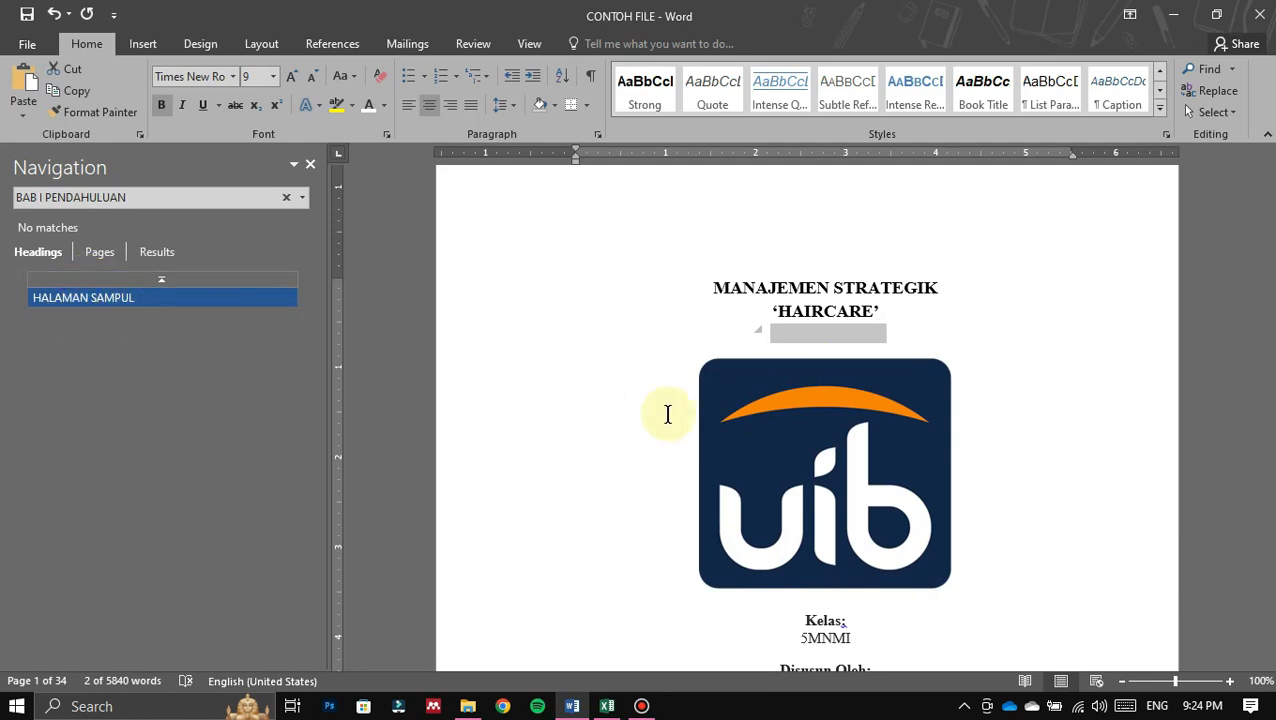
scroll(732, 390, down, 12)
scroll(732, 381, down, 10)
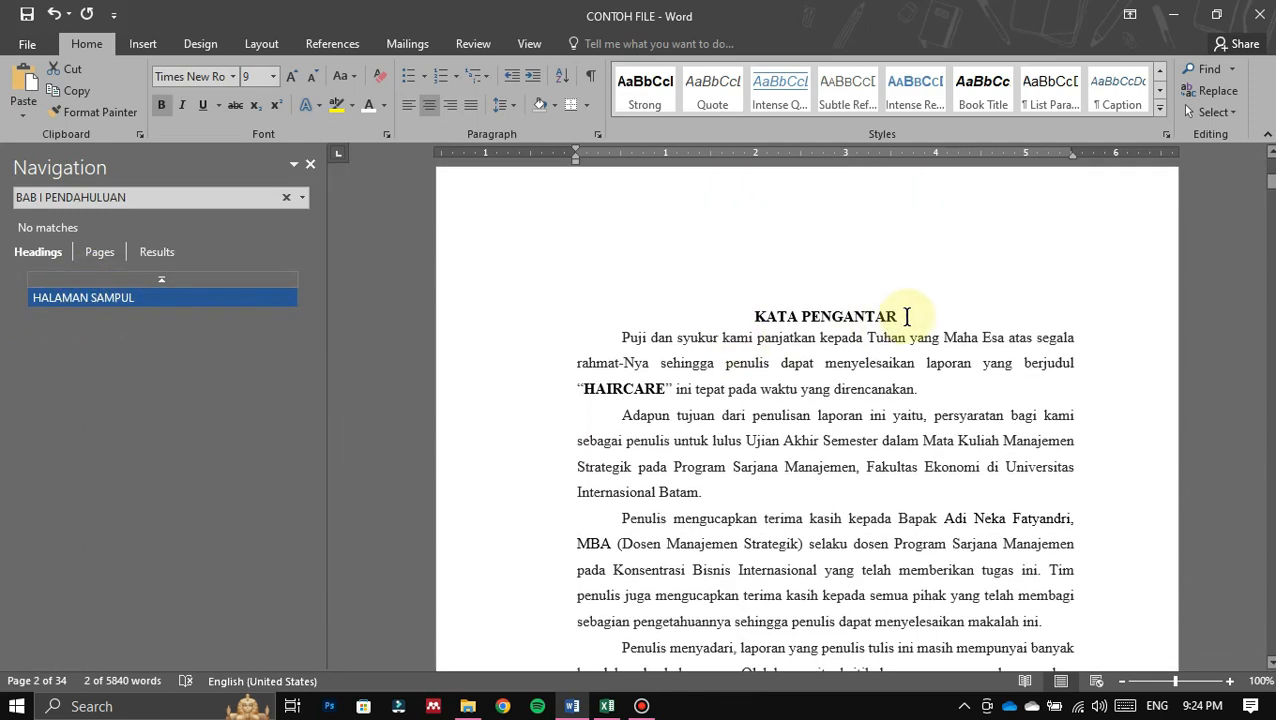
triple_click(757, 317)
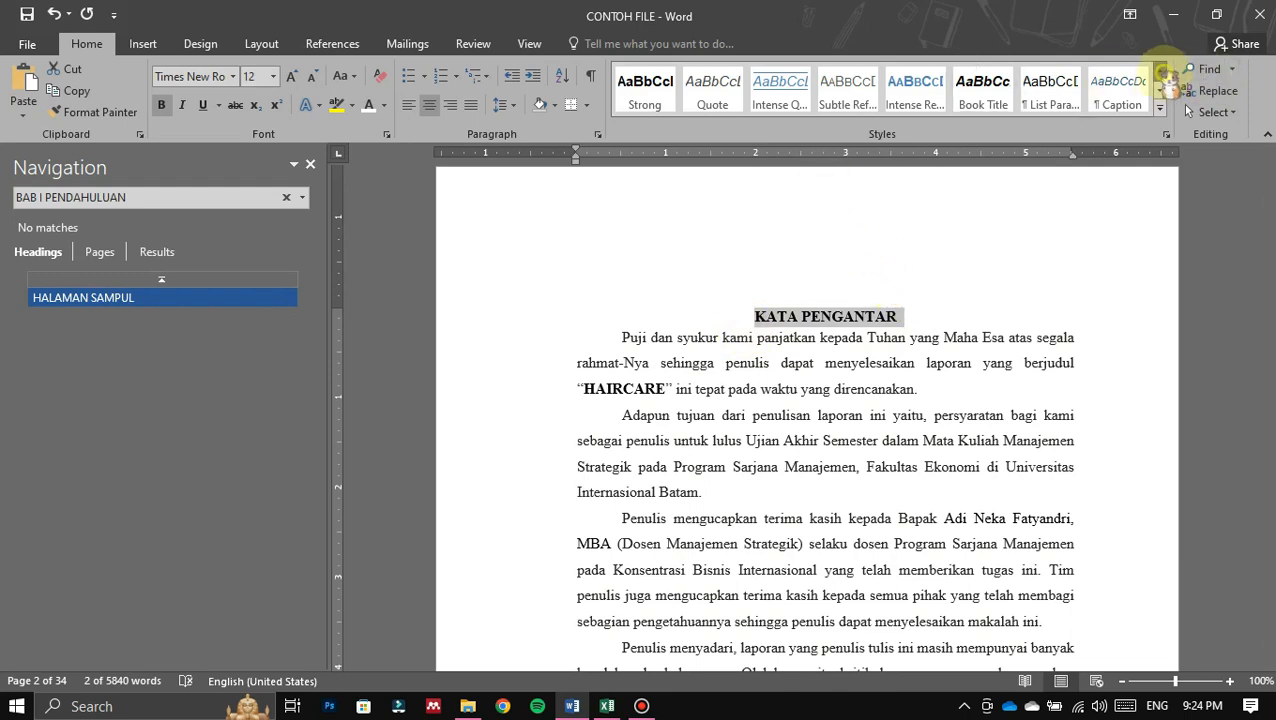
click(1160, 73)
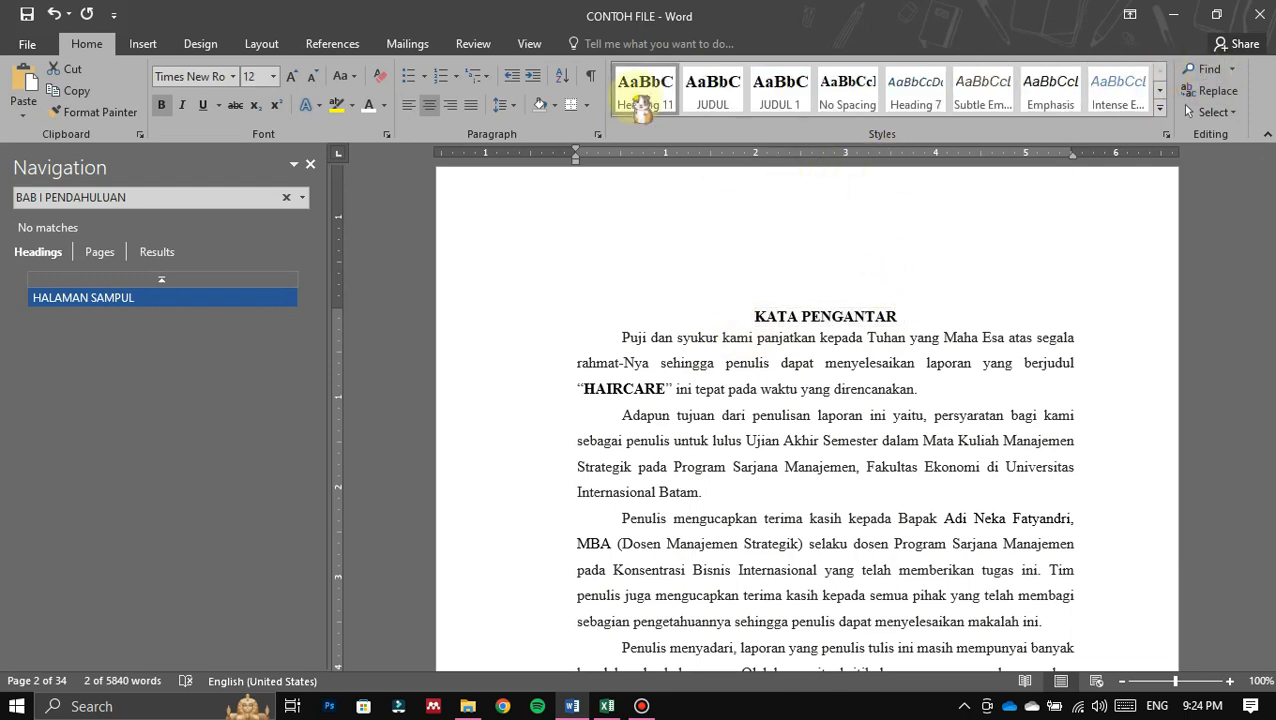
click(640, 106)
Step: Apply the Heading 11 style to the DAFTAR ISI and DAFTAR TABEL titles
scroll(894, 345, down, 15)
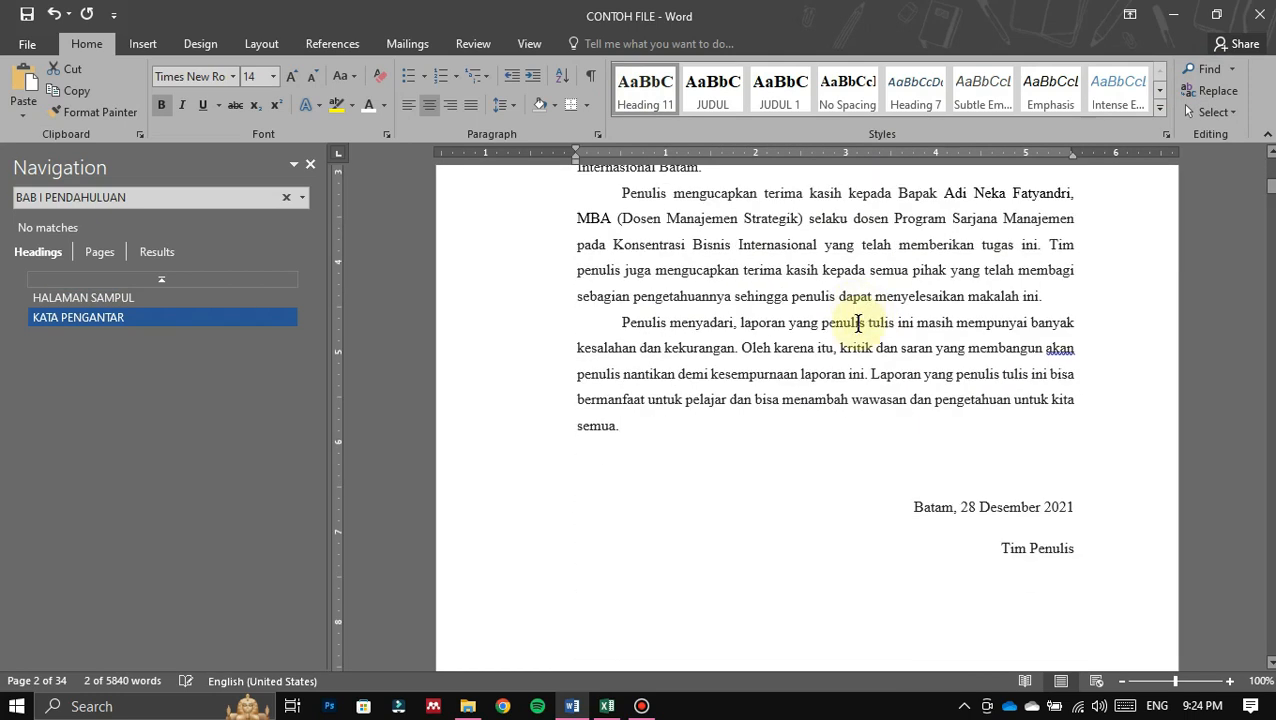
drag(786, 218, 868, 214)
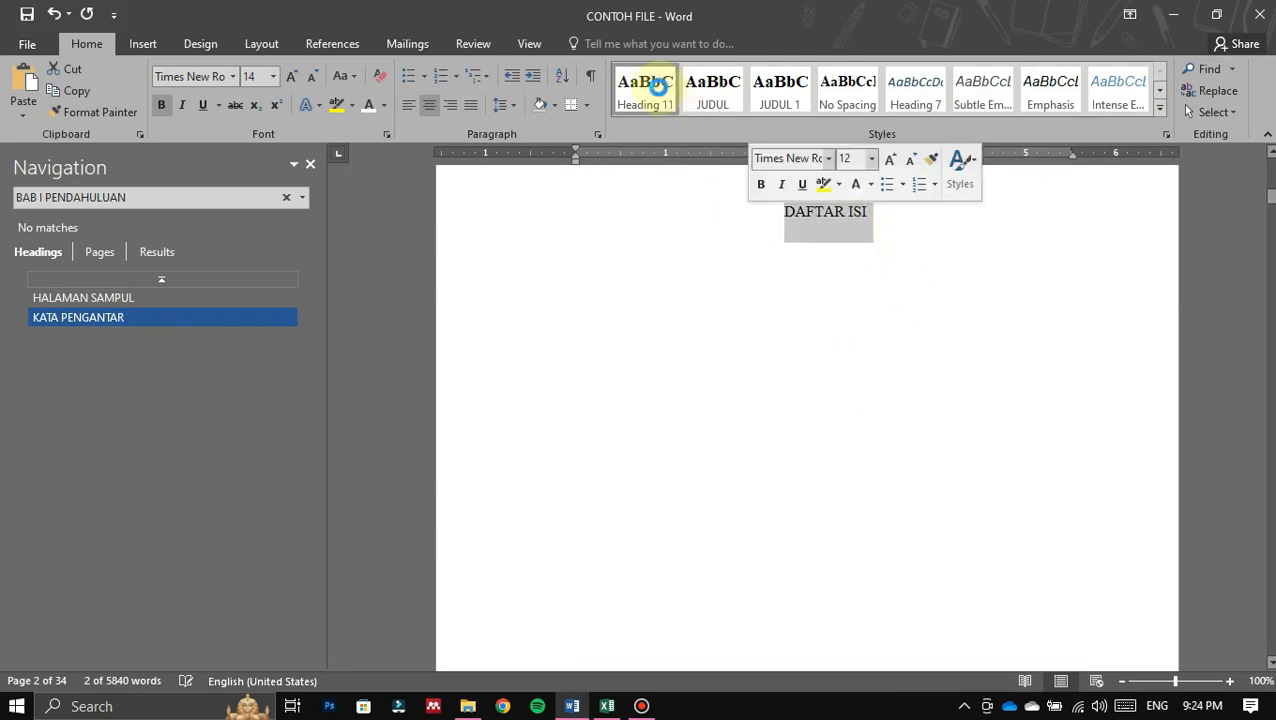
click(652, 88)
scroll(880, 280, down, 5)
scroll(890, 300, down, 6)
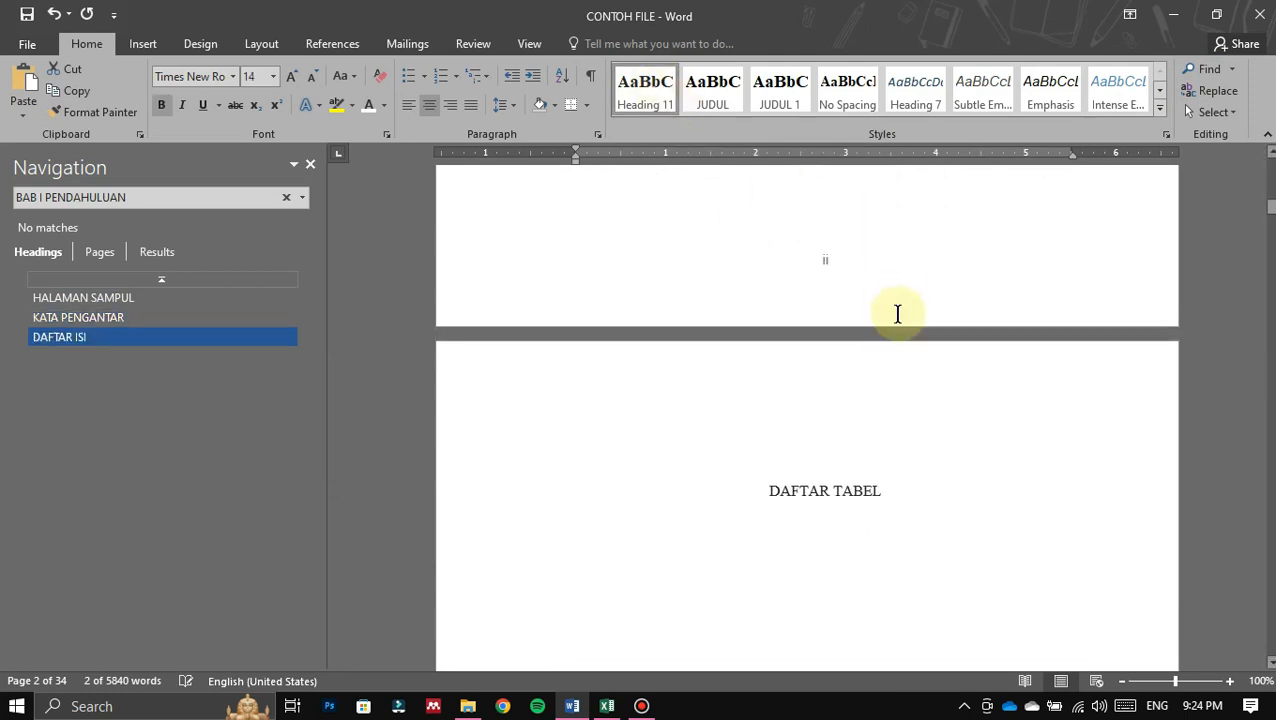
drag(882, 295, 768, 288)
click(652, 95)
Step: Apply the Heading 11 style to the DAFTAR GAMBAR and DAFTAR LAMPIRAN titles
scroll(800, 313, down, 10)
drag(907, 315, 726, 285)
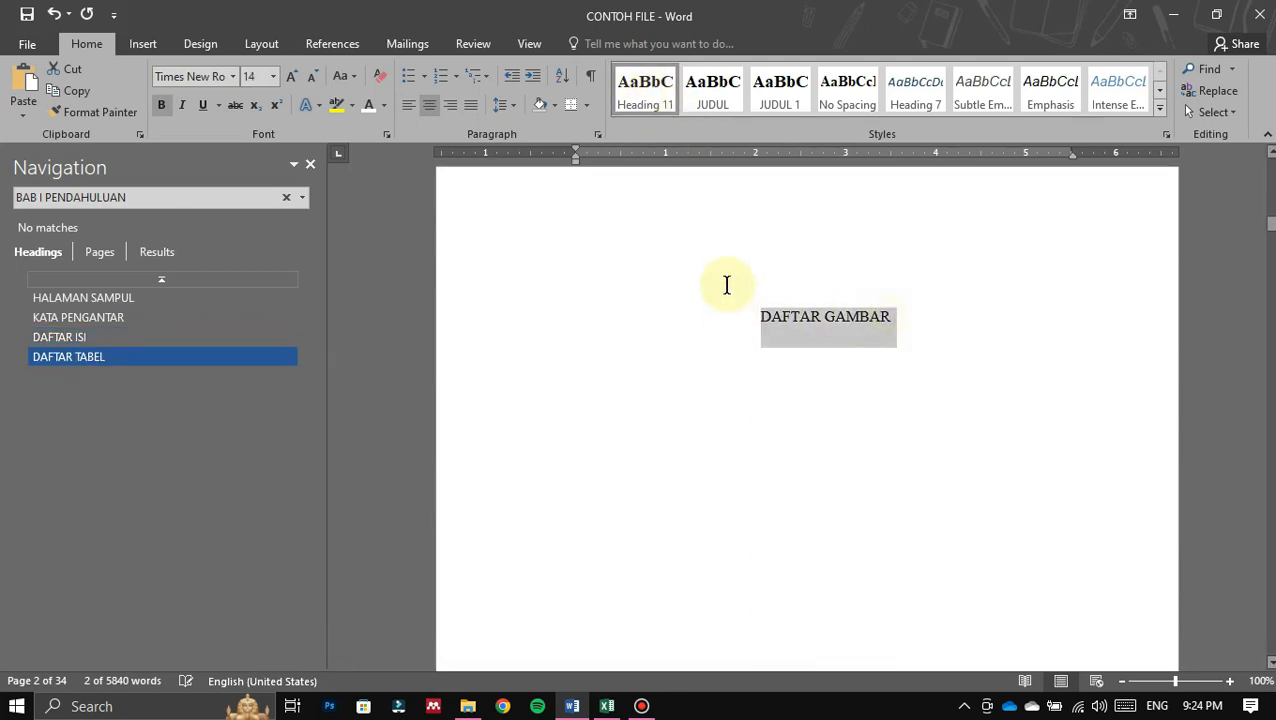
click(649, 92)
scroll(923, 327, down, 4)
scroll(923, 327, down, 5)
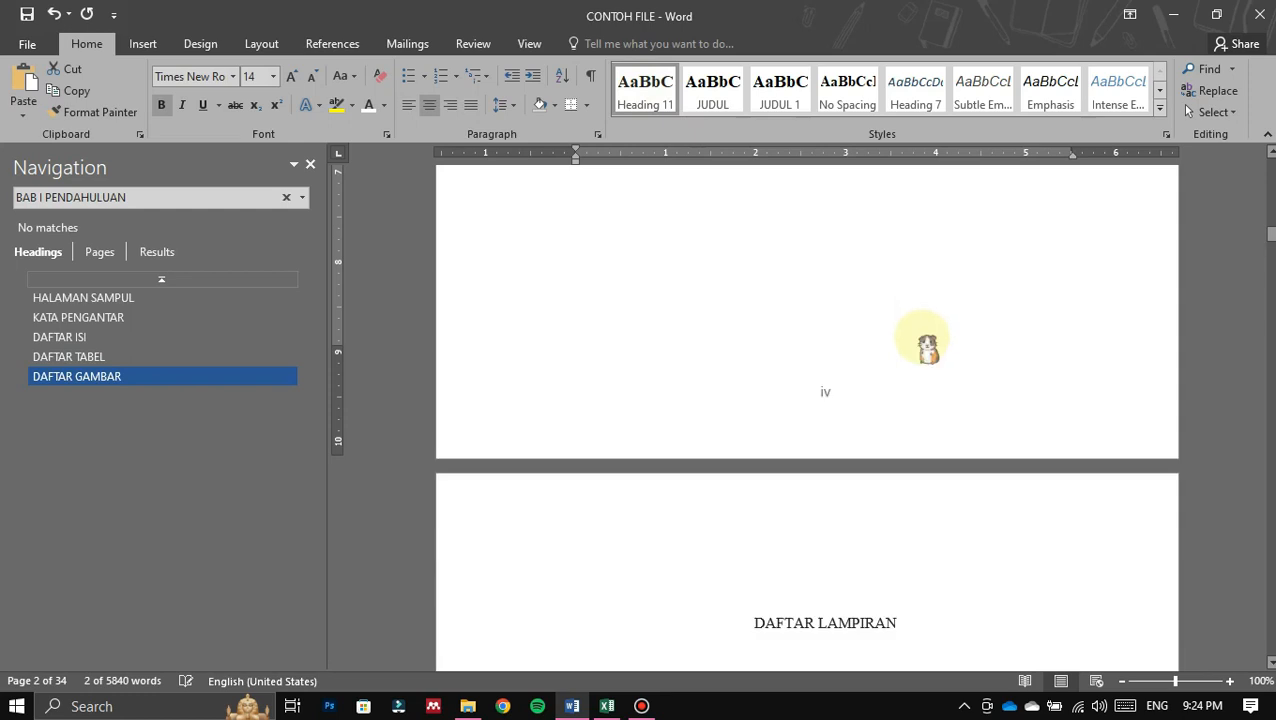
drag(914, 432, 735, 447)
click(652, 108)
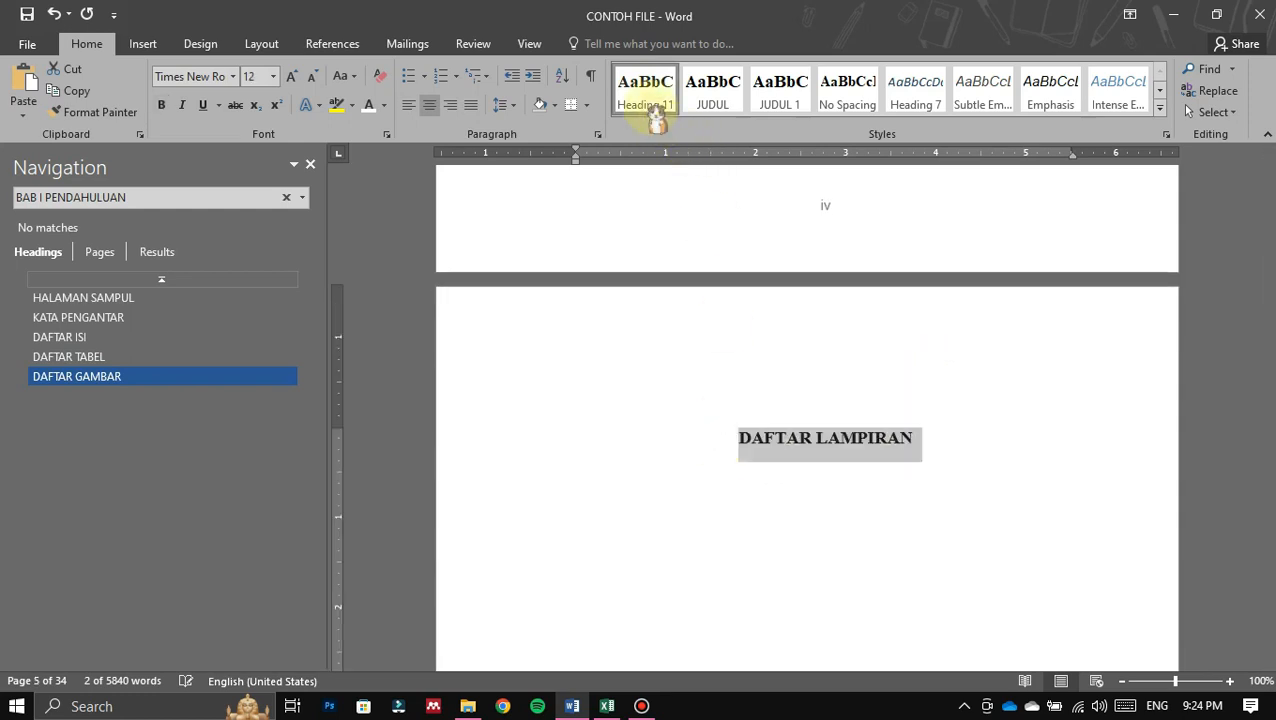
Step: Apply the Heading 11 style to the two-line chapter title BAB I PENDAHULUAN
scroll(740, 290, down, 8)
scroll(763, 304, down, 15)
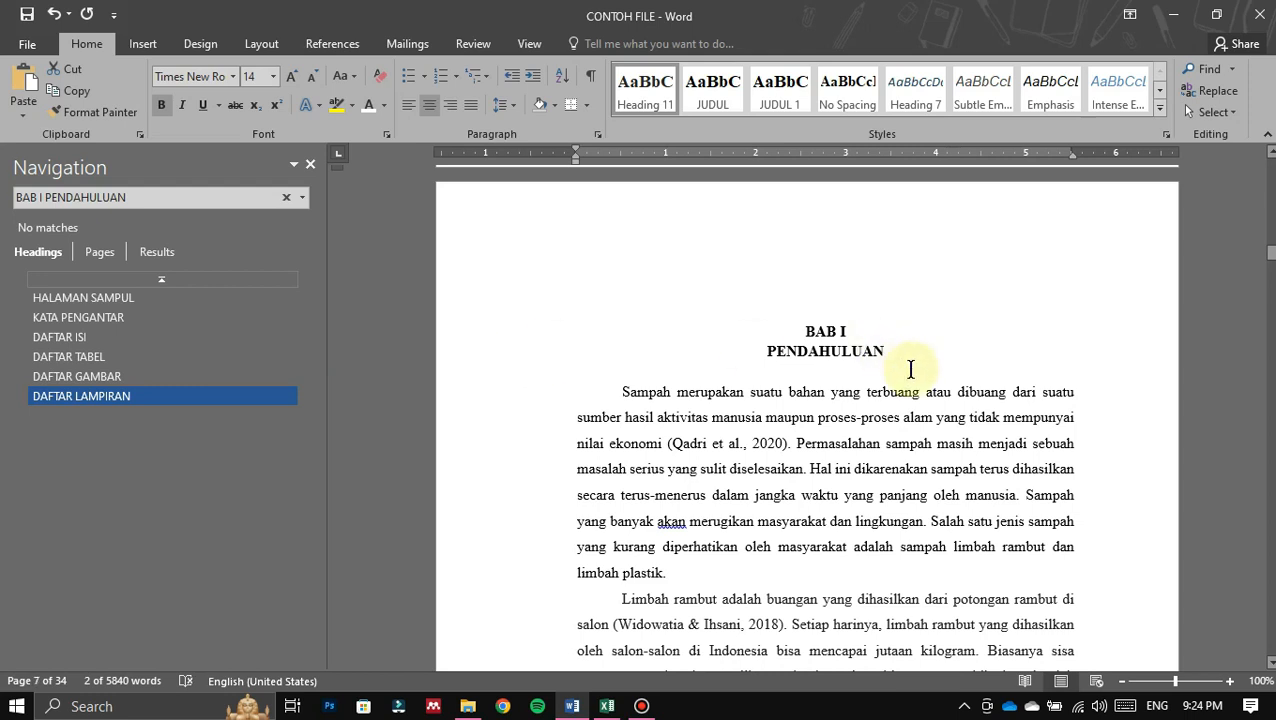
drag(891, 355, 806, 322)
click(645, 95)
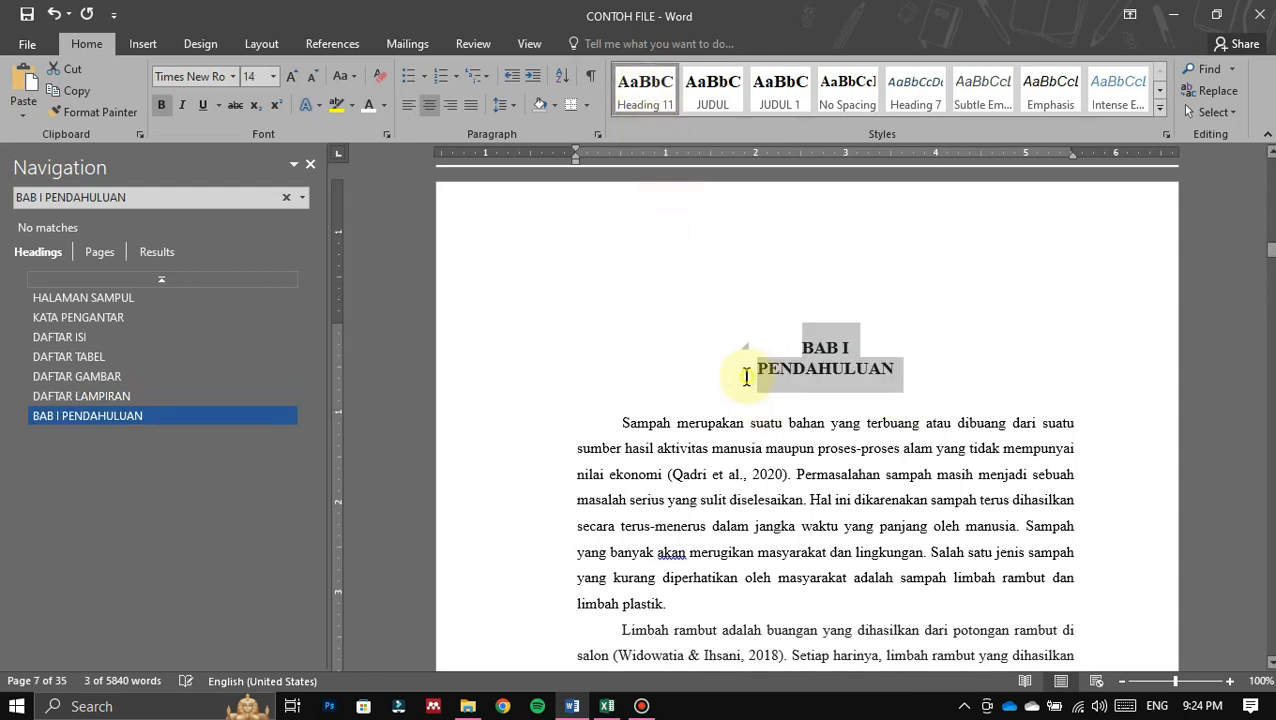
Step: Try separating BAB I and PENDAHULUAN with a paragraph break instead of the line break
click(746, 376)
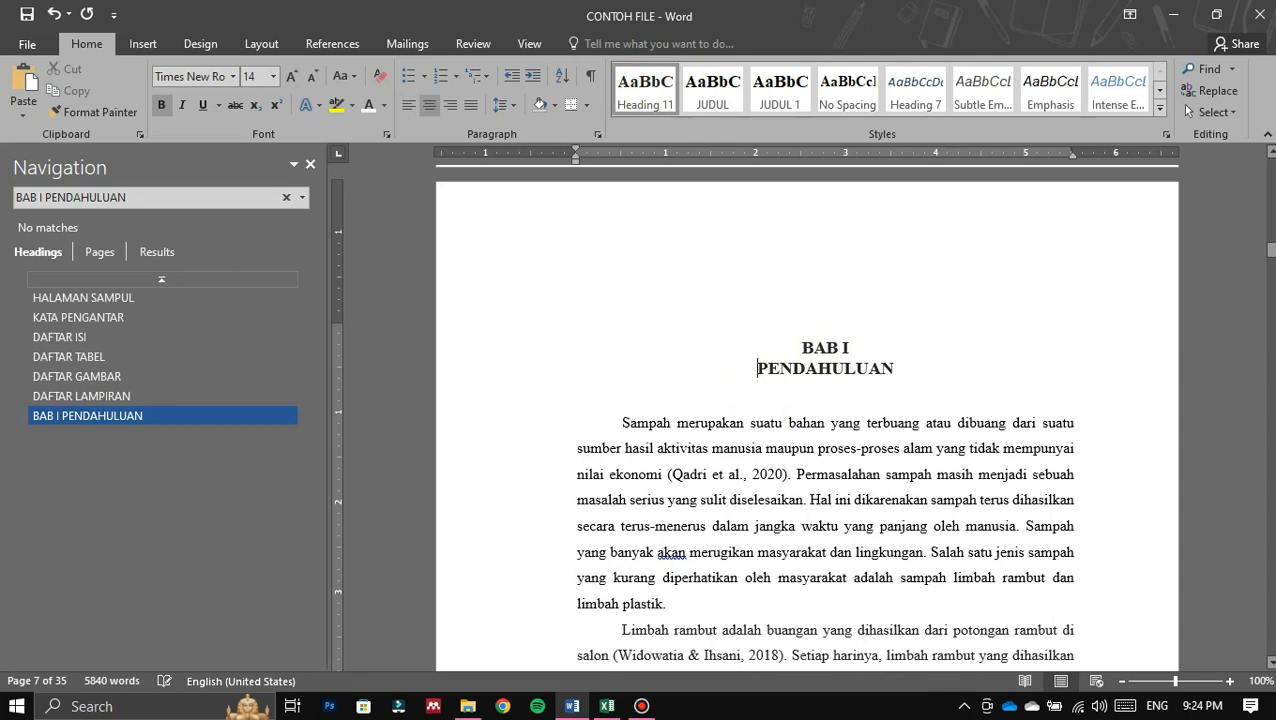
key(BackSpace)
key(Return)
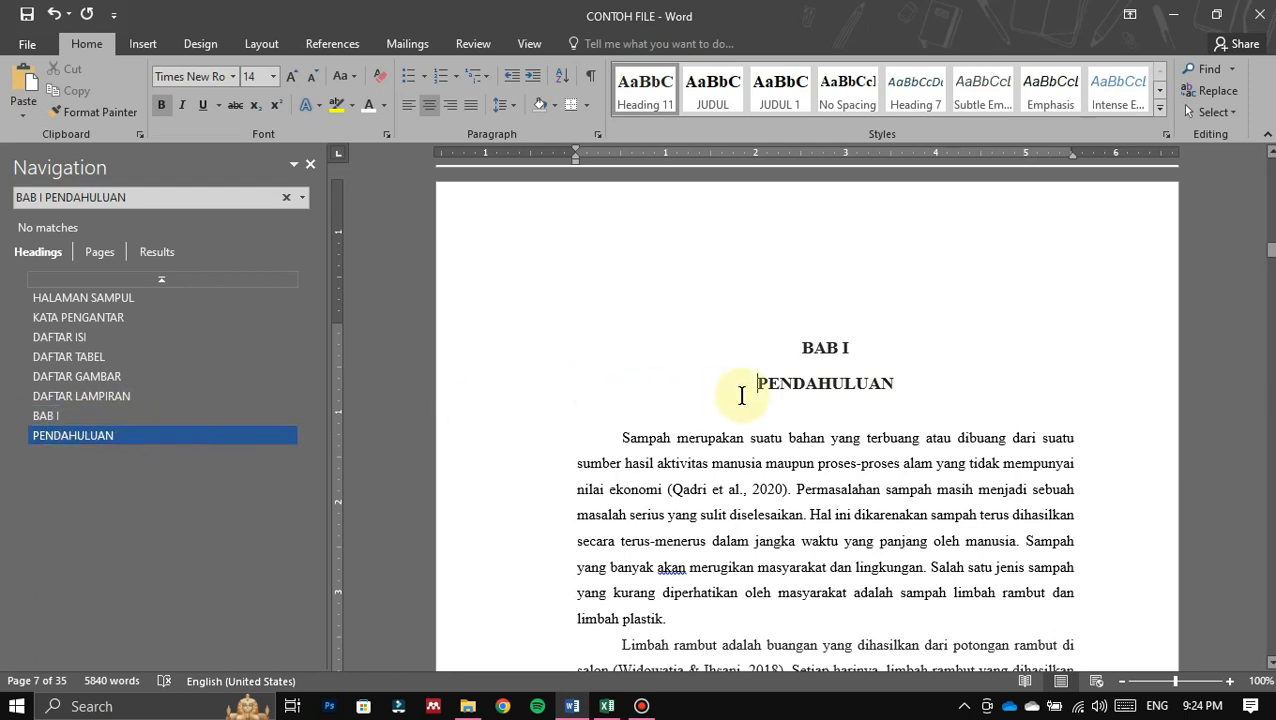
Step: Remove the paragraph break between BAB I and PENDAHULUAN and put PENDAHULUAN on a second line with a manual line break
key(BackSpace)
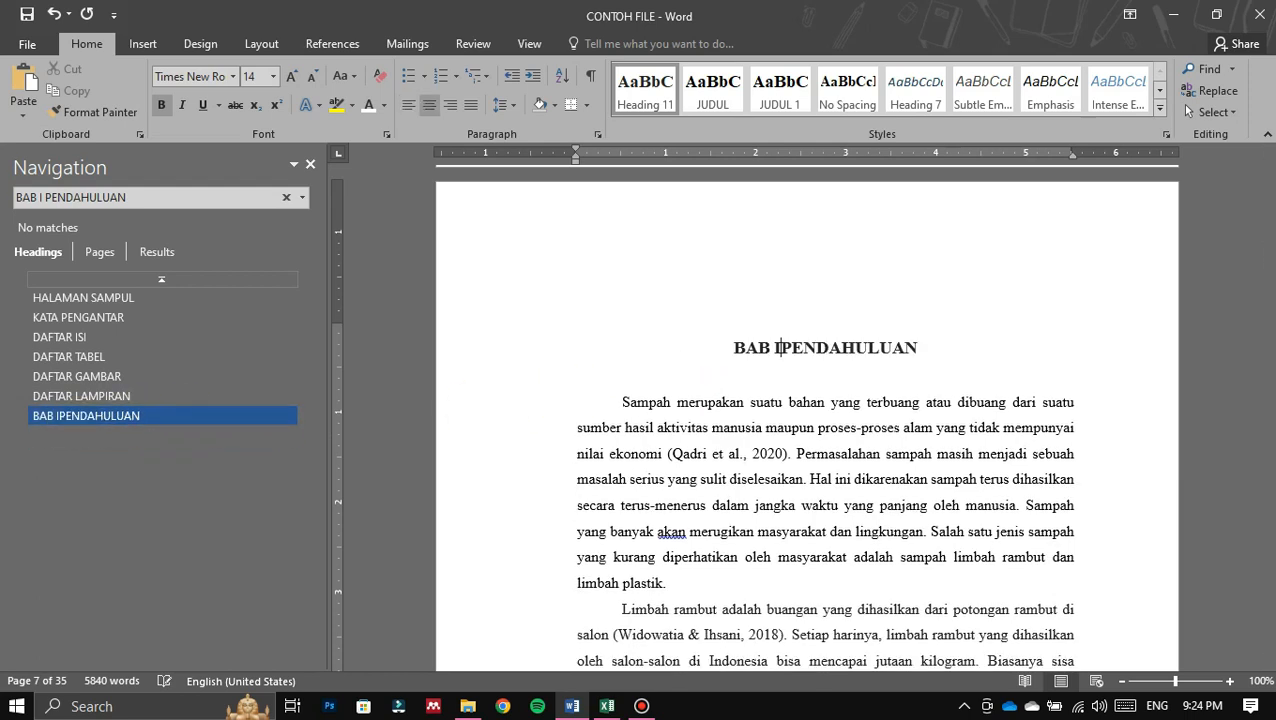
key(BackSpace)
key(shift+Return)
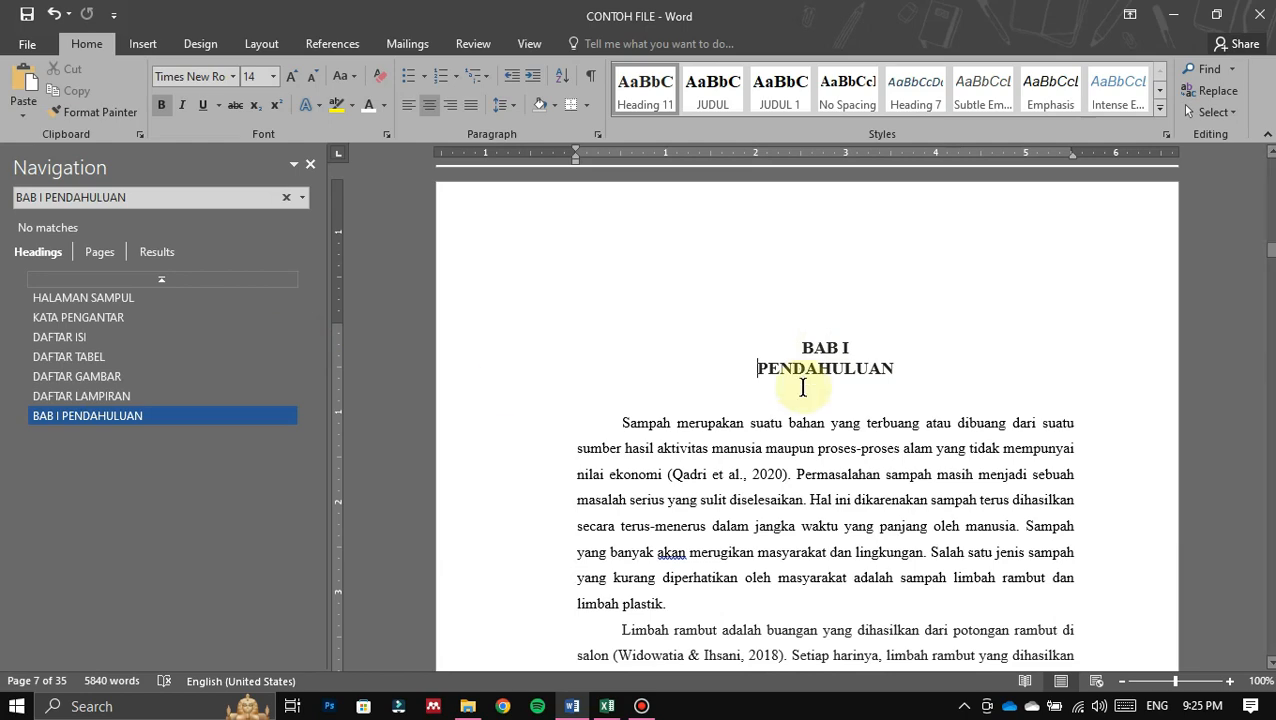
Step: Delete the blank line above the BAB II TINJAUAN PUSTAKA title and apply the Heading 11 style to the title
scroll(806, 362, down, 15)
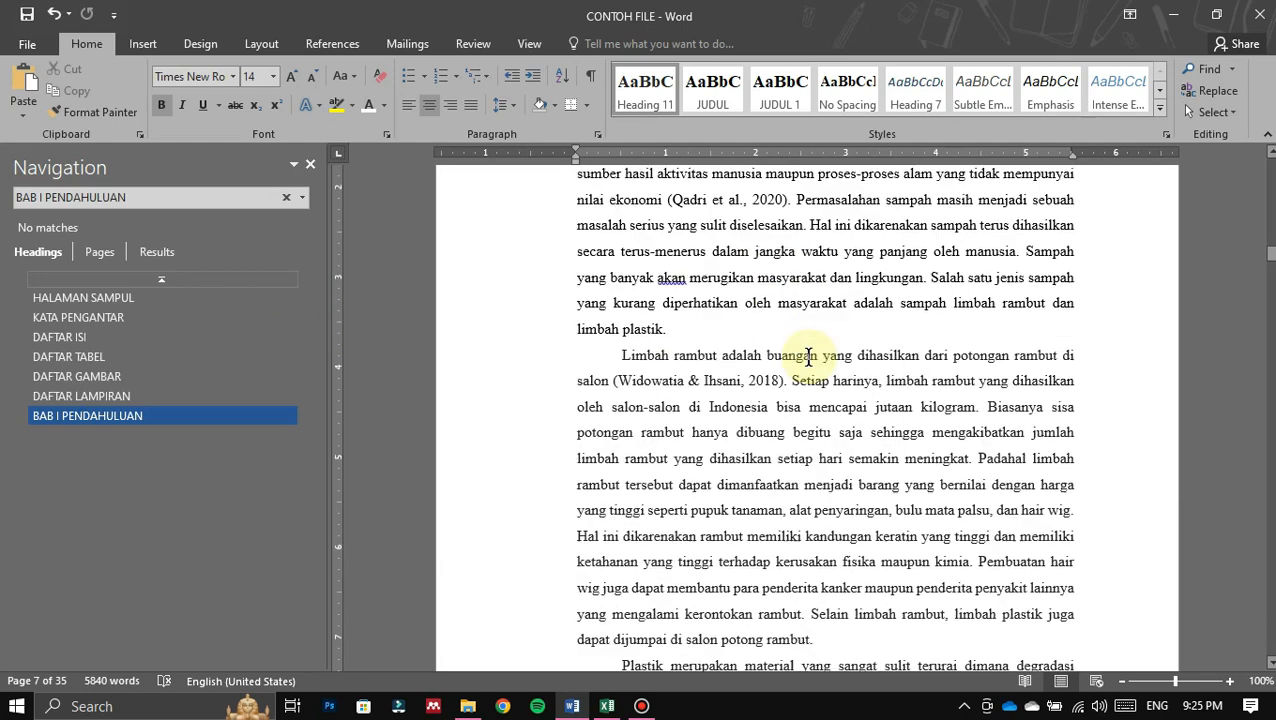
scroll(810, 298, down, 18)
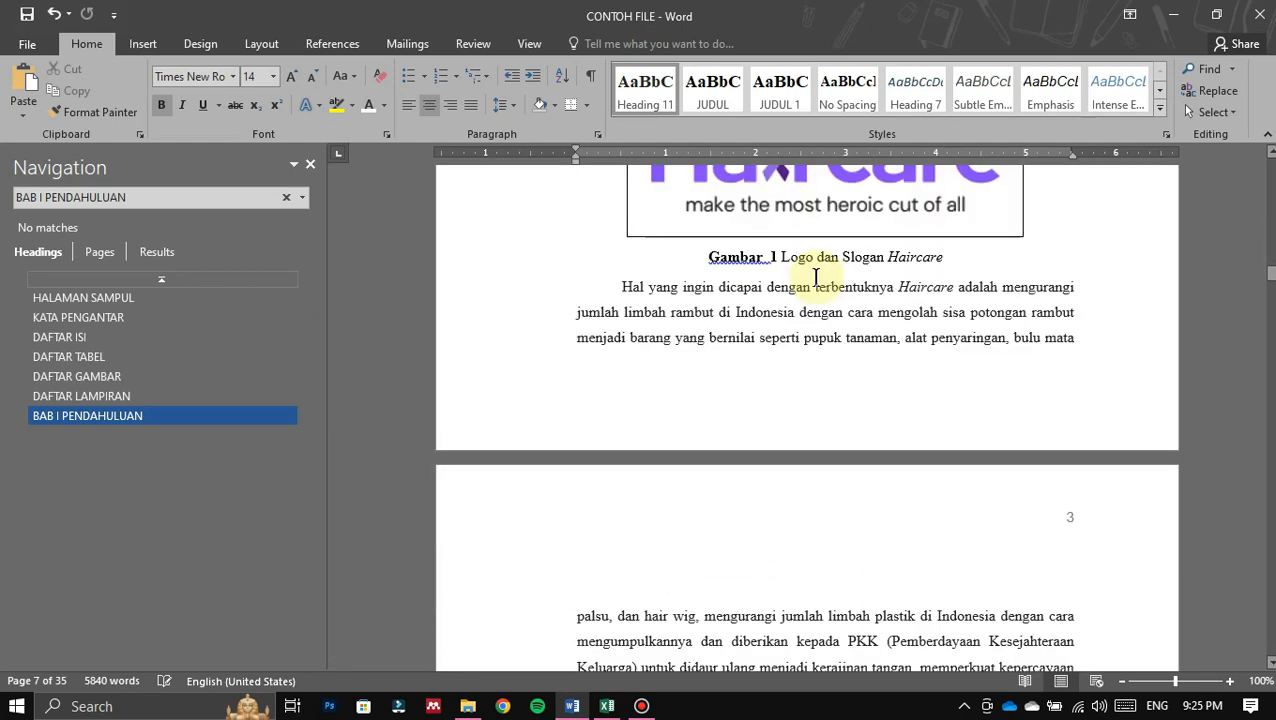
scroll(818, 276, down, 18)
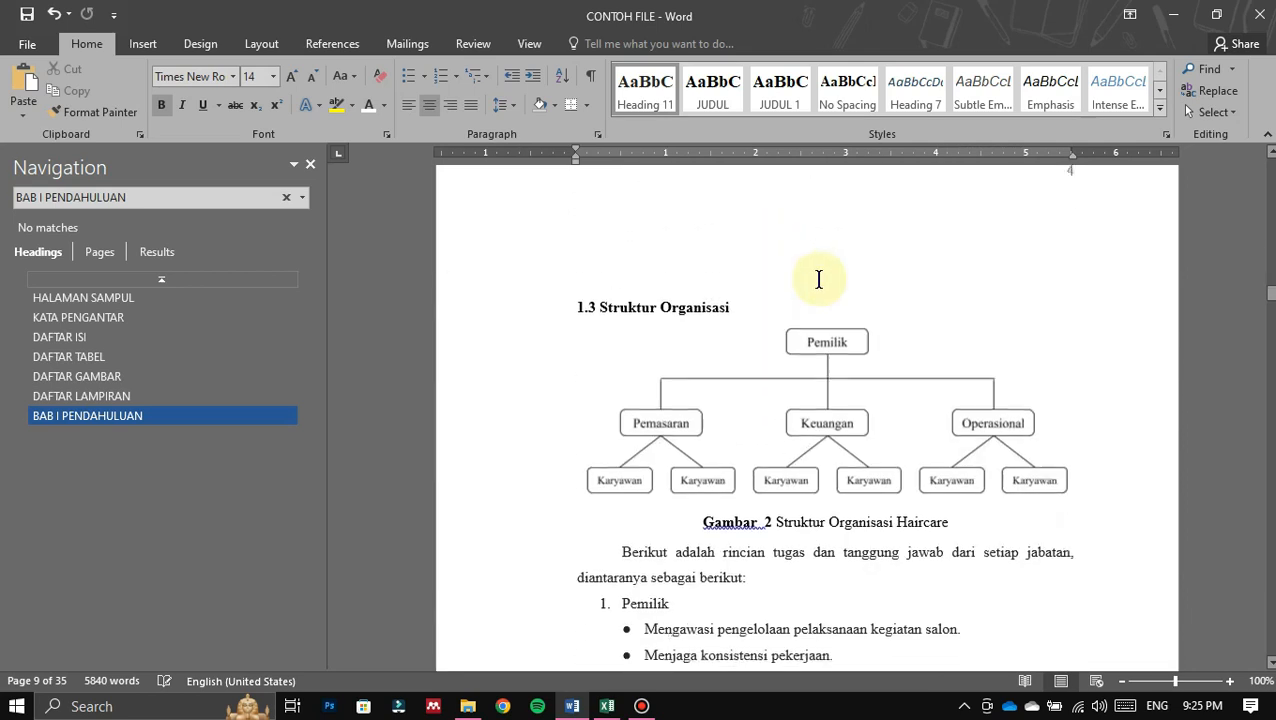
scroll(845, 308, down, 12)
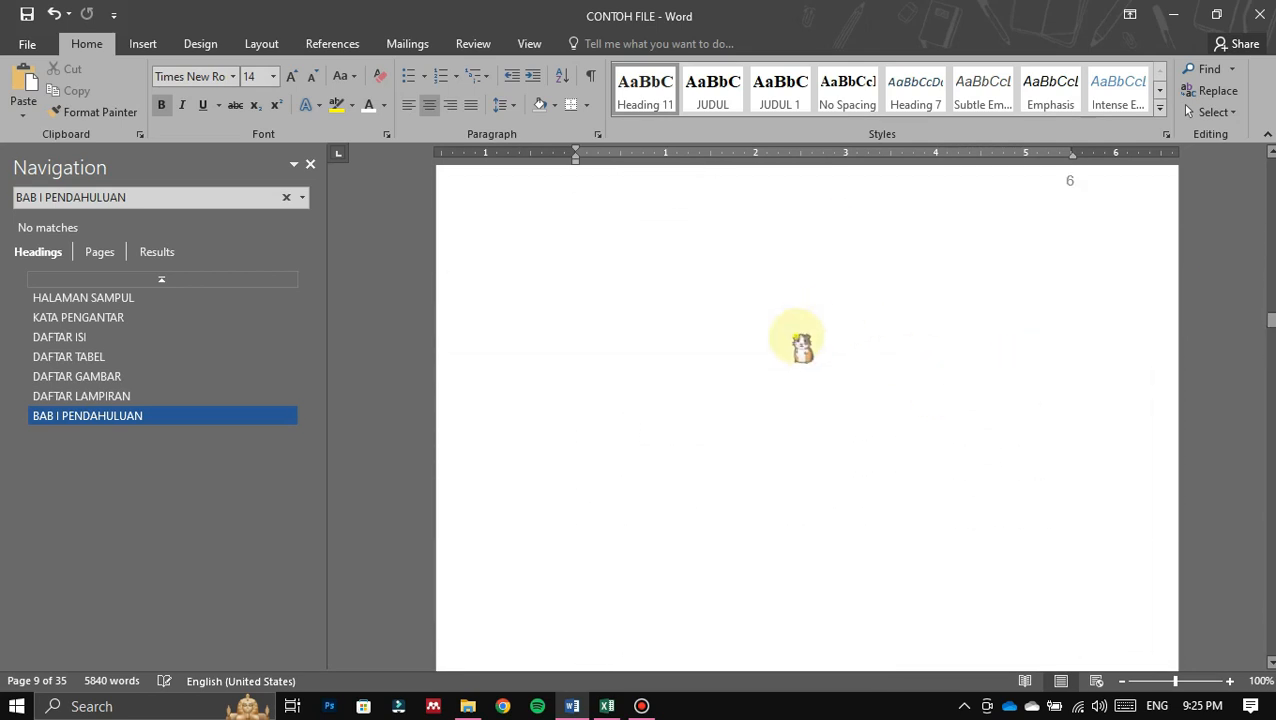
scroll(802, 345, down, 15)
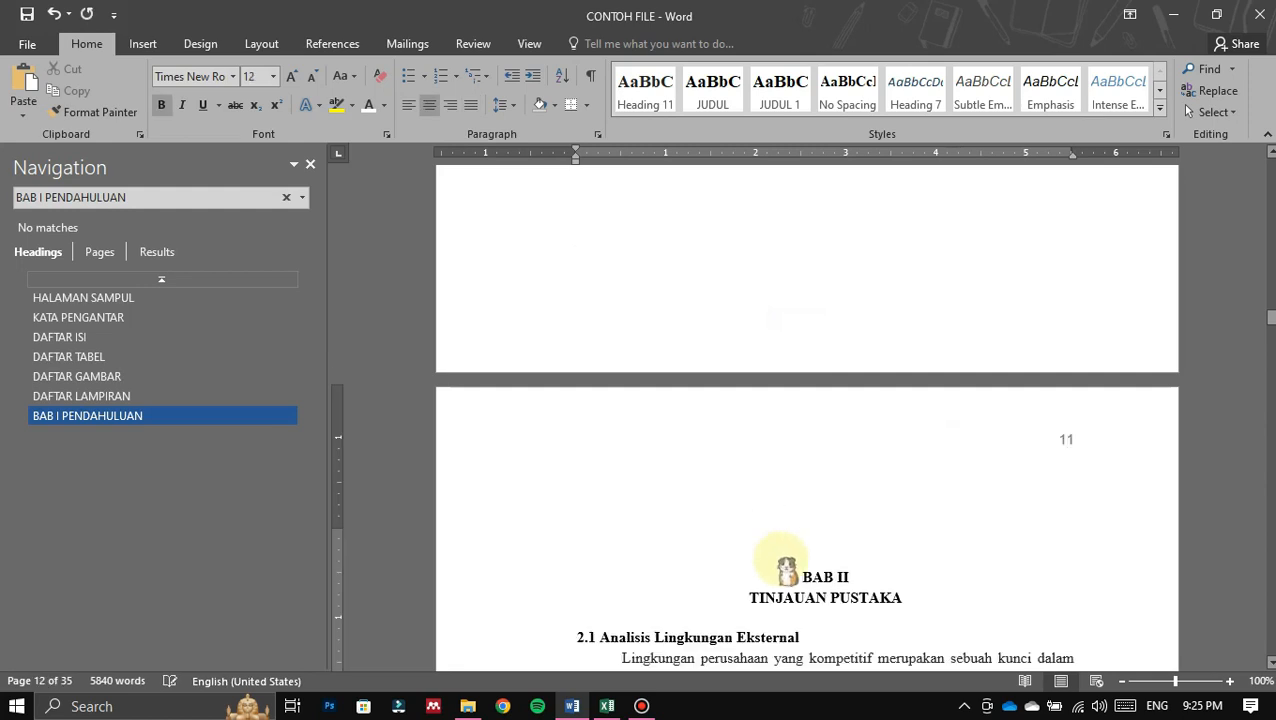
key(BackSpace)
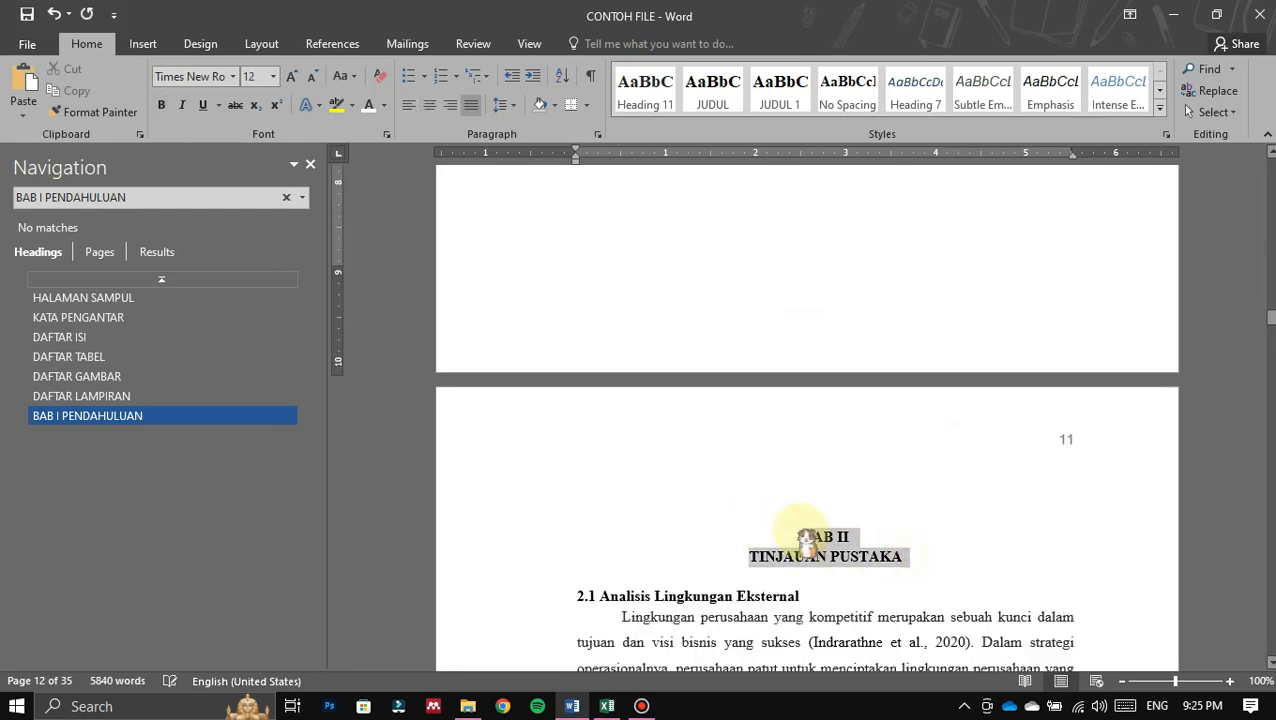
click(645, 88)
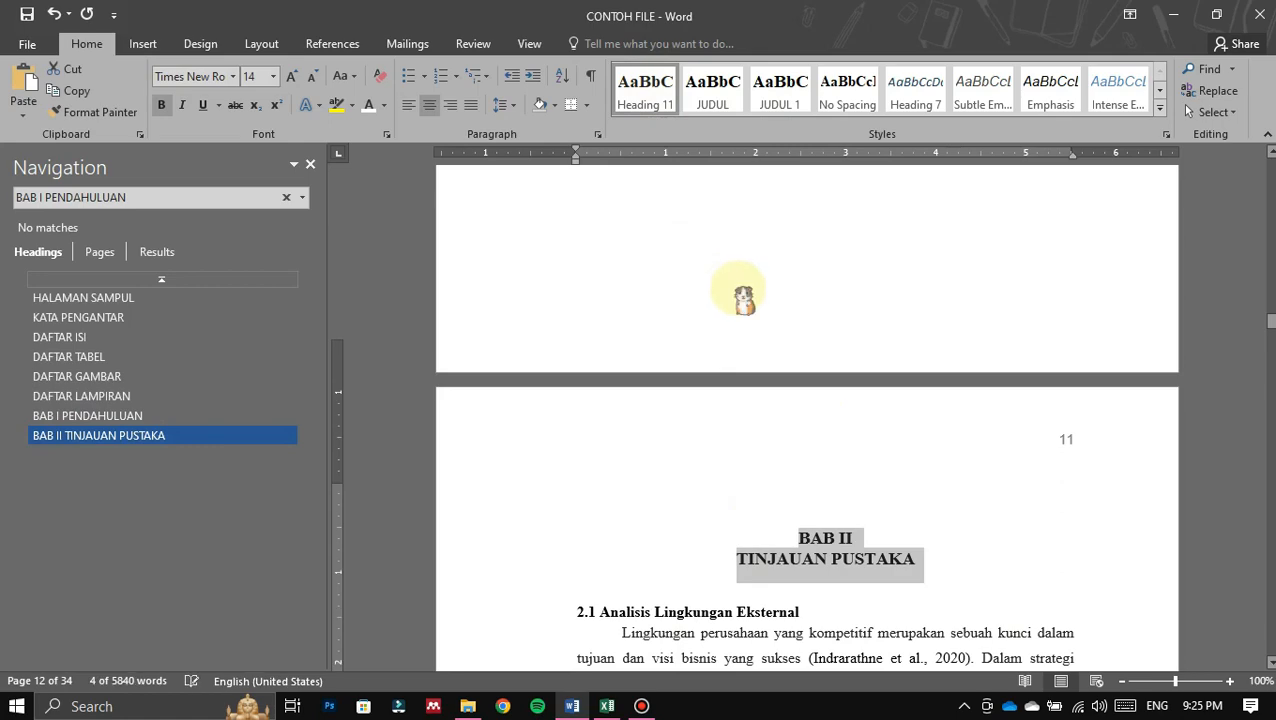
Step: Apply the Heading 11 style to the two-line chapter title BAB III ANALISIS DAN PEMBAHASAN
scroll(743, 300, down, 5)
scroll(800, 305, down, 15)
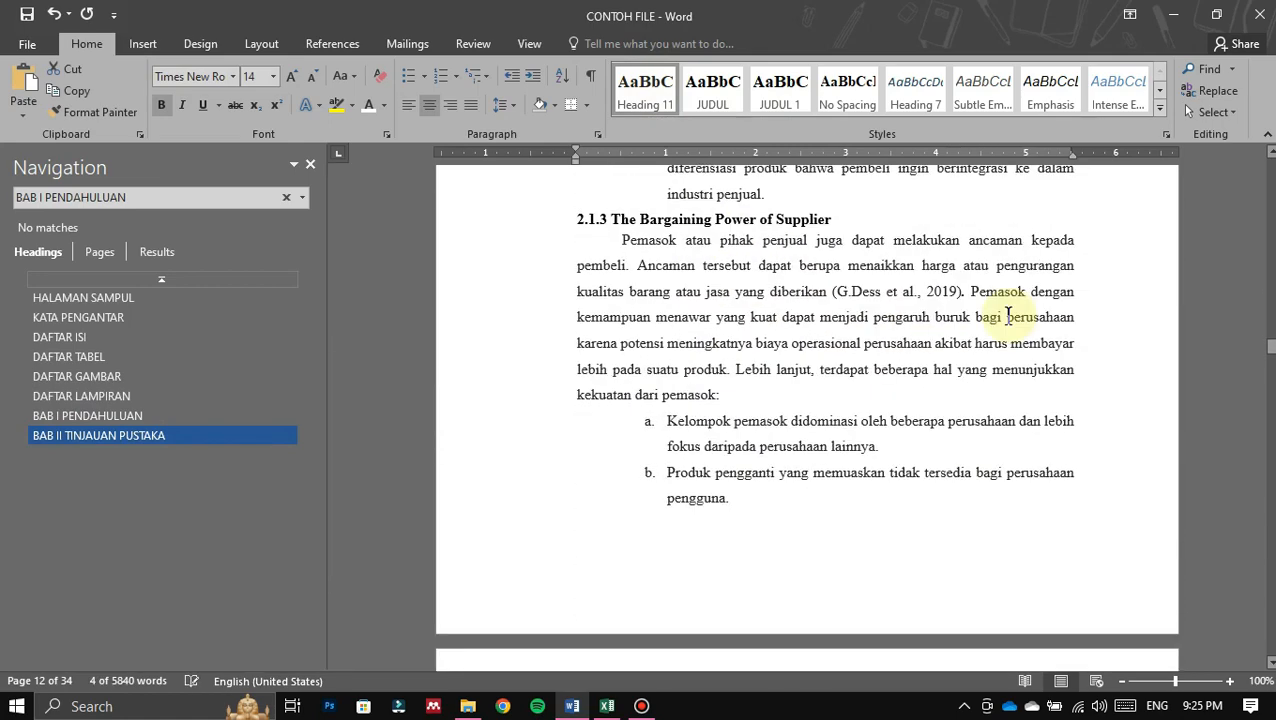
scroll(985, 329, down, 15)
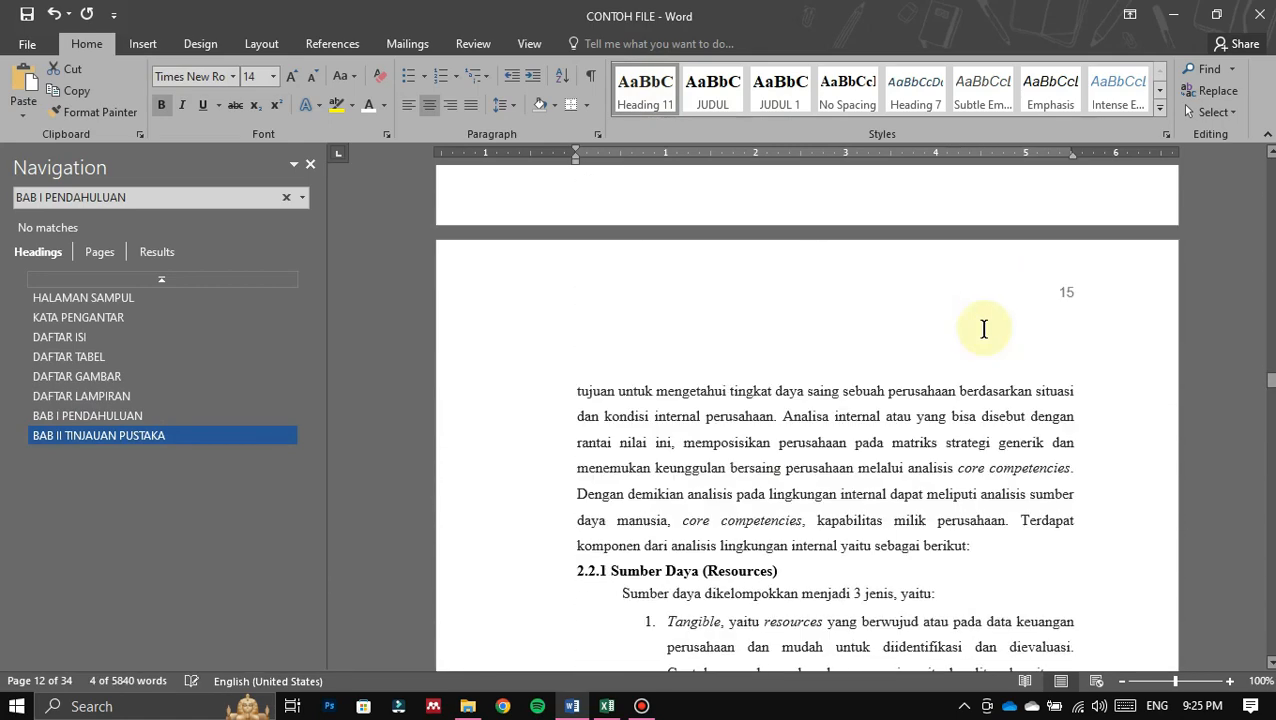
scroll(986, 322, down, 15)
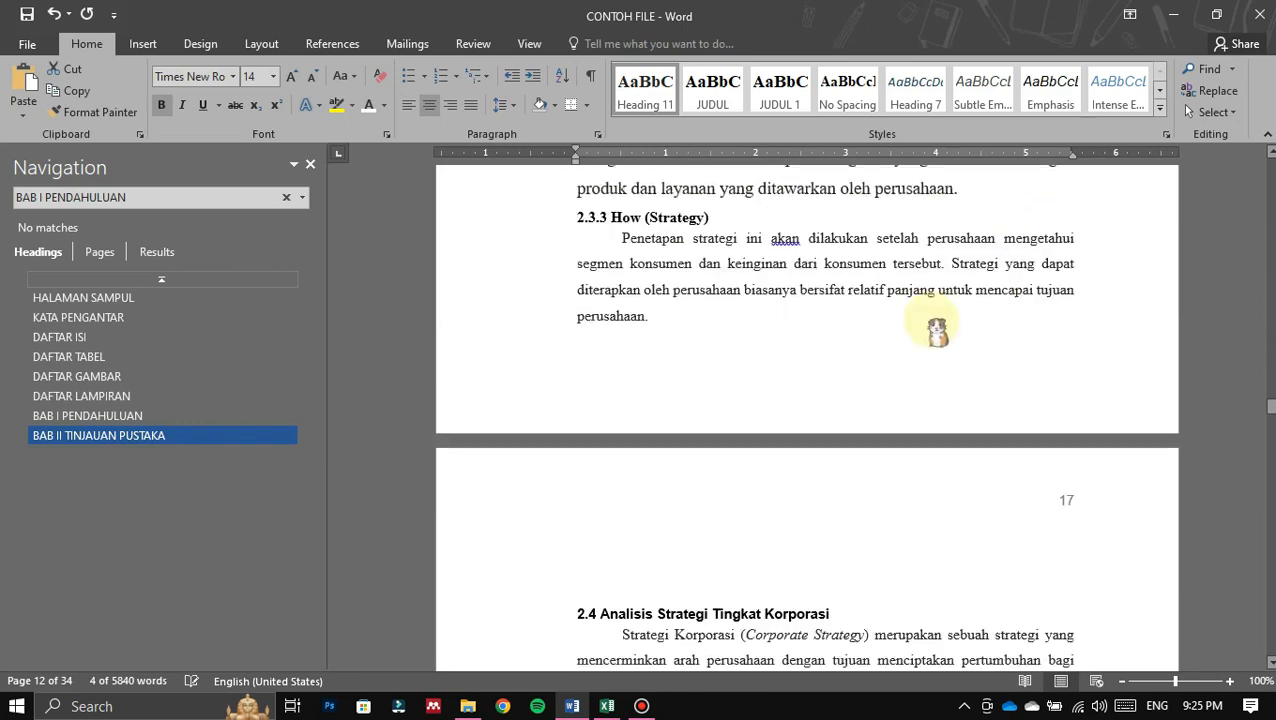
scroll(895, 320, down, 7)
scroll(905, 290, up, 4)
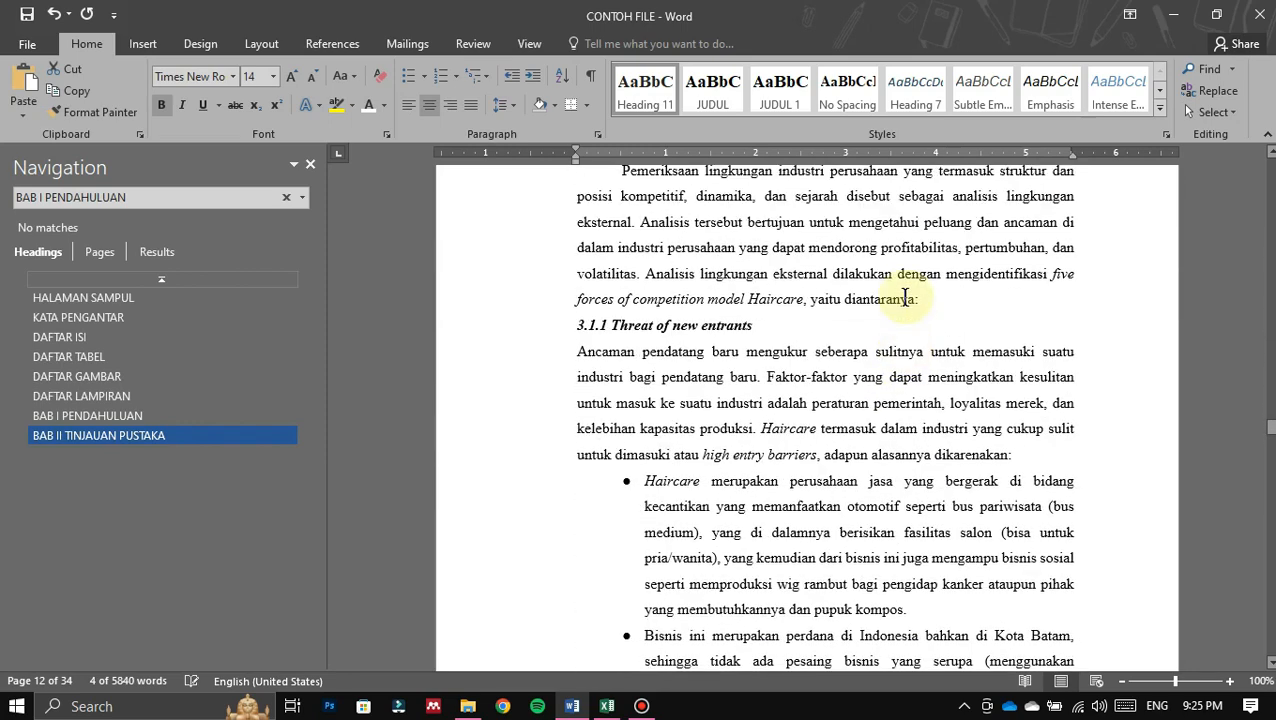
drag(928, 268, 793, 241)
click(645, 90)
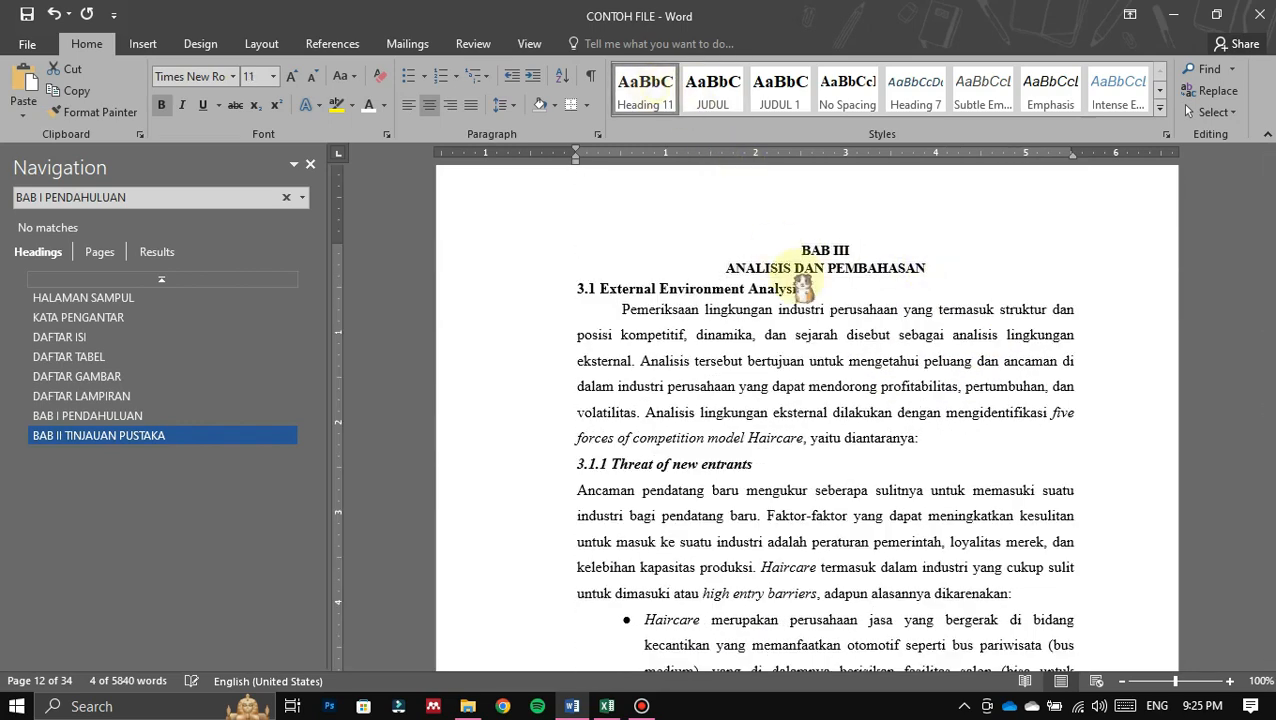
Step: Apply the Heading 11 style to the two-line chapter title BAB IV SIMPULAN DAN REKOMENDASI
scroll(800, 300, down, 10)
scroll(815, 313, down, 20)
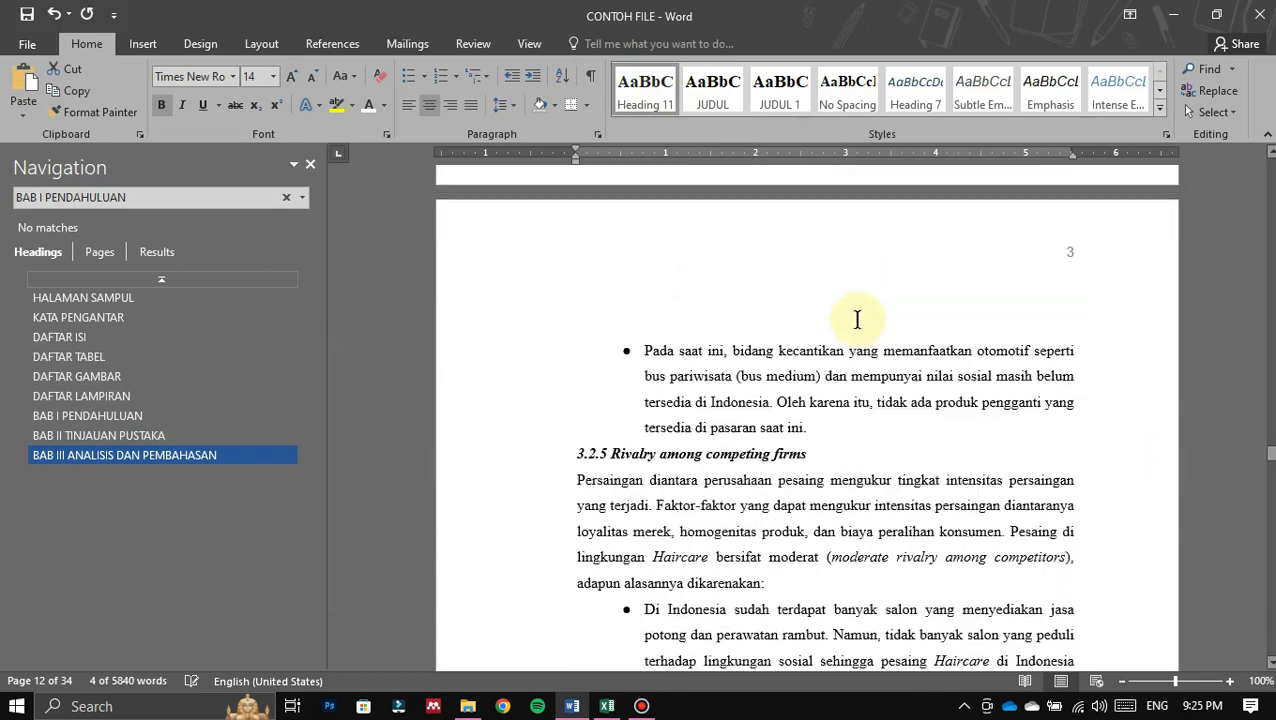
scroll(903, 325, down, 20)
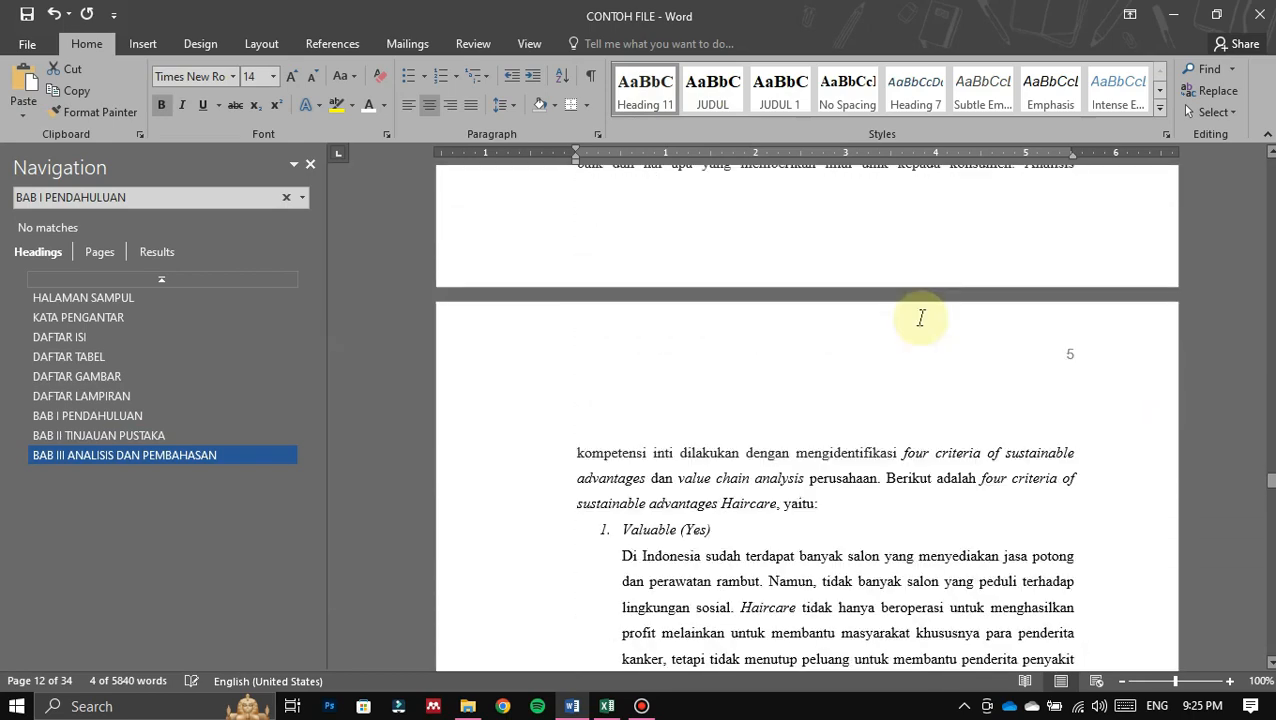
scroll(902, 329, down, 15)
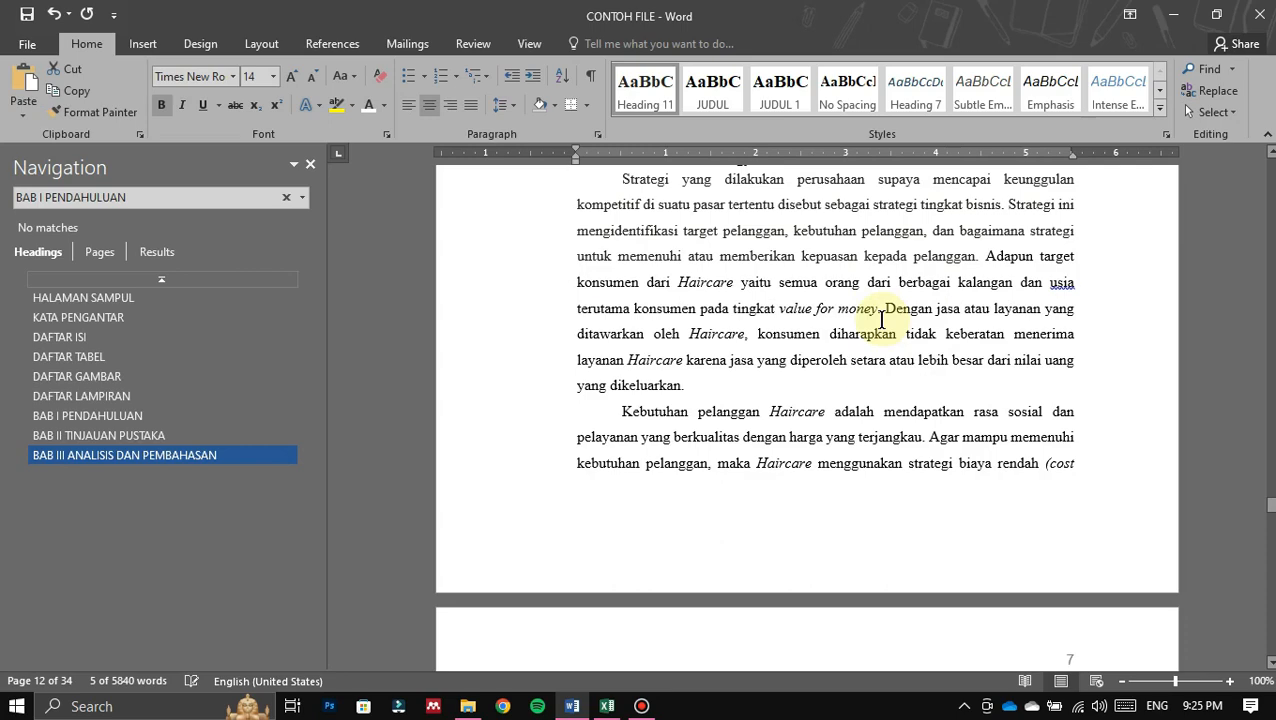
scroll(878, 320, down, 20)
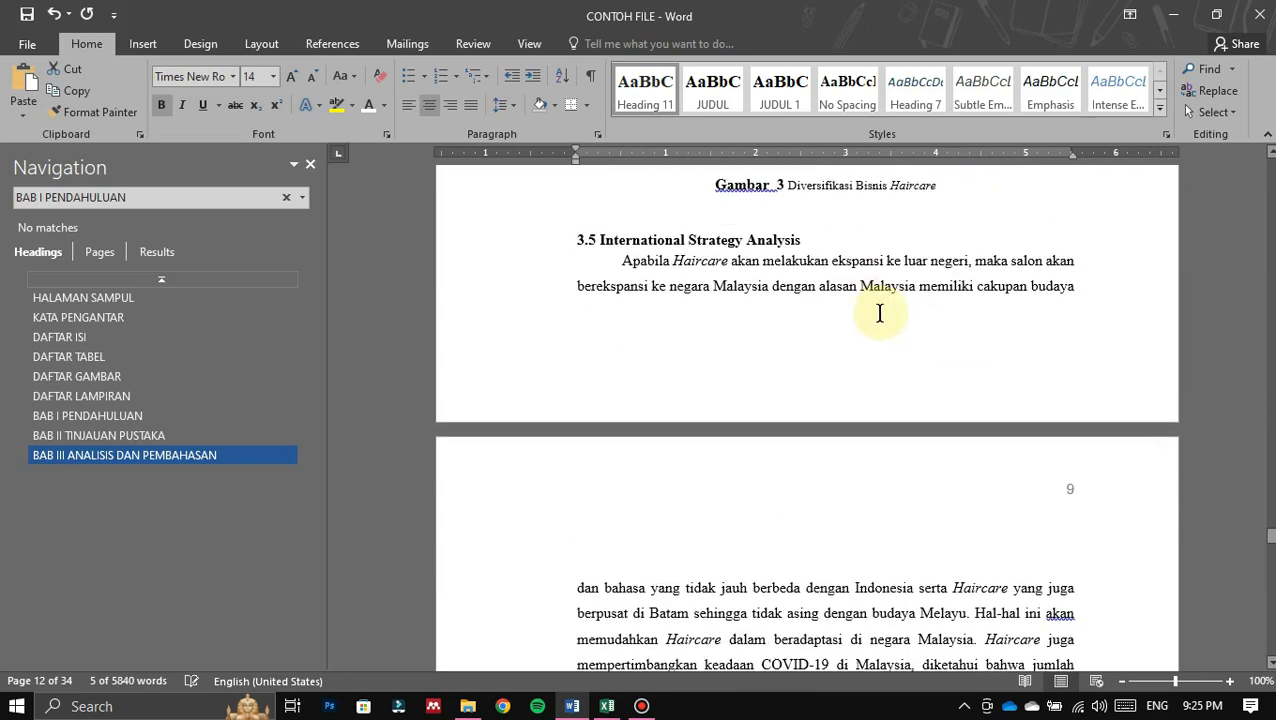
scroll(878, 318, down, 20)
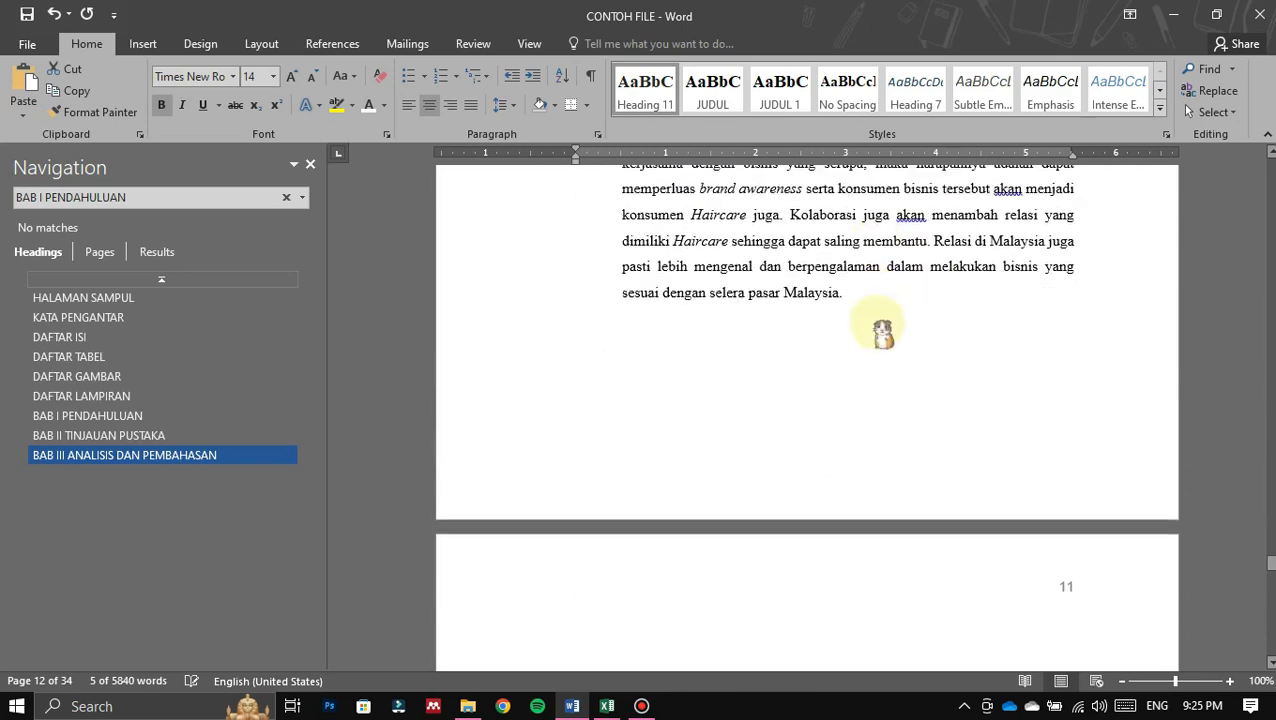
scroll(955, 341, up, 1)
drag(963, 356, 800, 327)
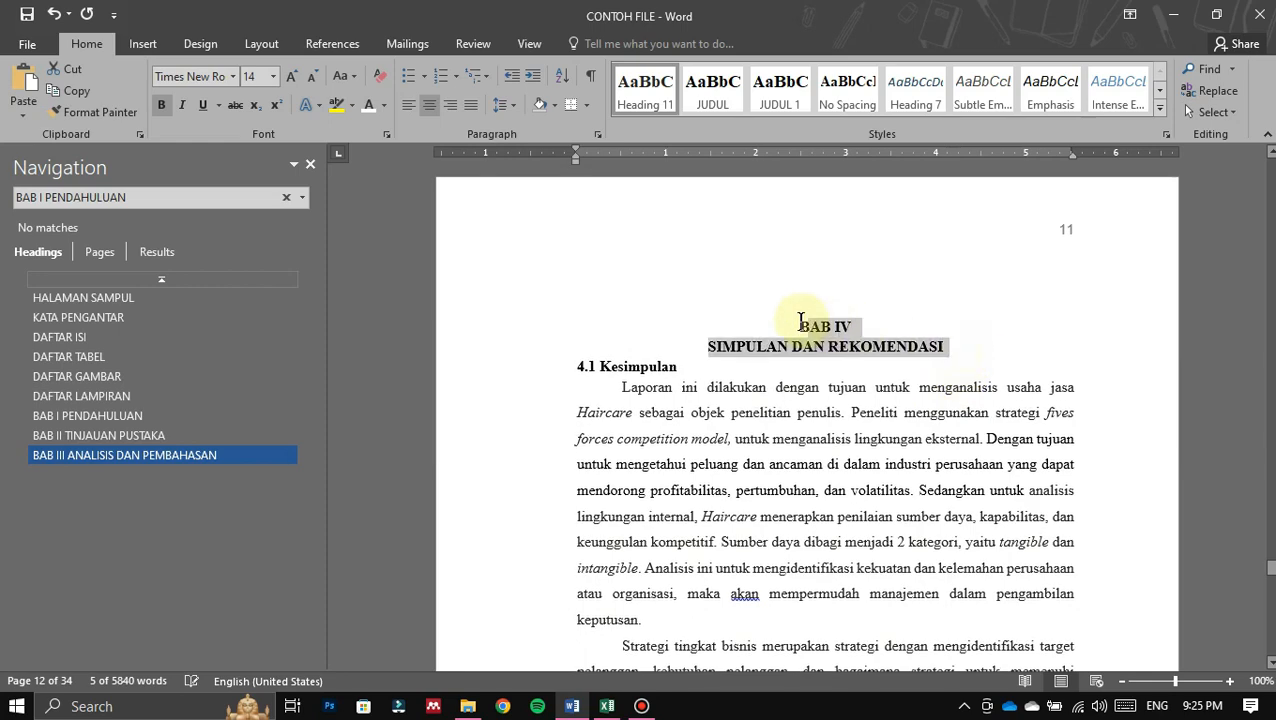
click(645, 90)
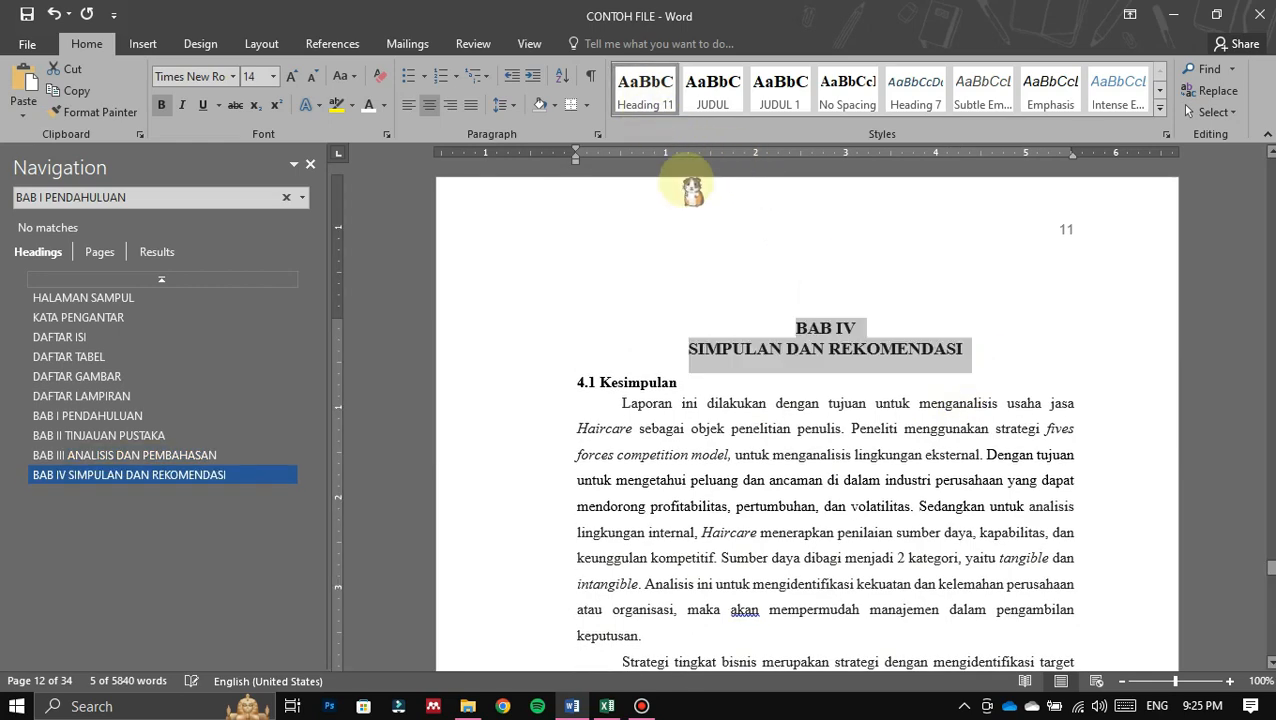
Step: Apply the Heading 11 style to the DAFTAR PUSTAKA title after chapter IV
scroll(863, 300, down, 10)
scroll(806, 398, down, 20)
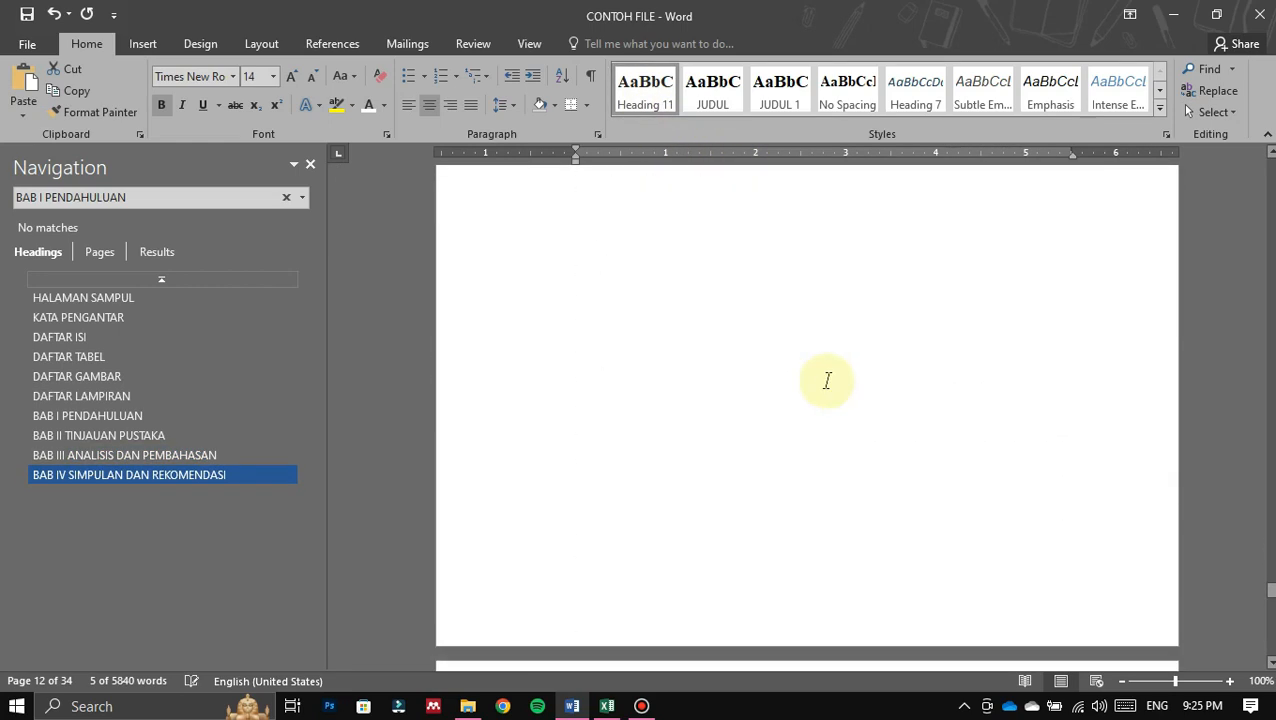
drag(878, 275, 745, 270)
click(645, 90)
Step: Delete the blank lines above the LAMPIRAN title and apply the Heading 11 style to it
scroll(787, 318, down, 4)
scroll(787, 318, down, 15)
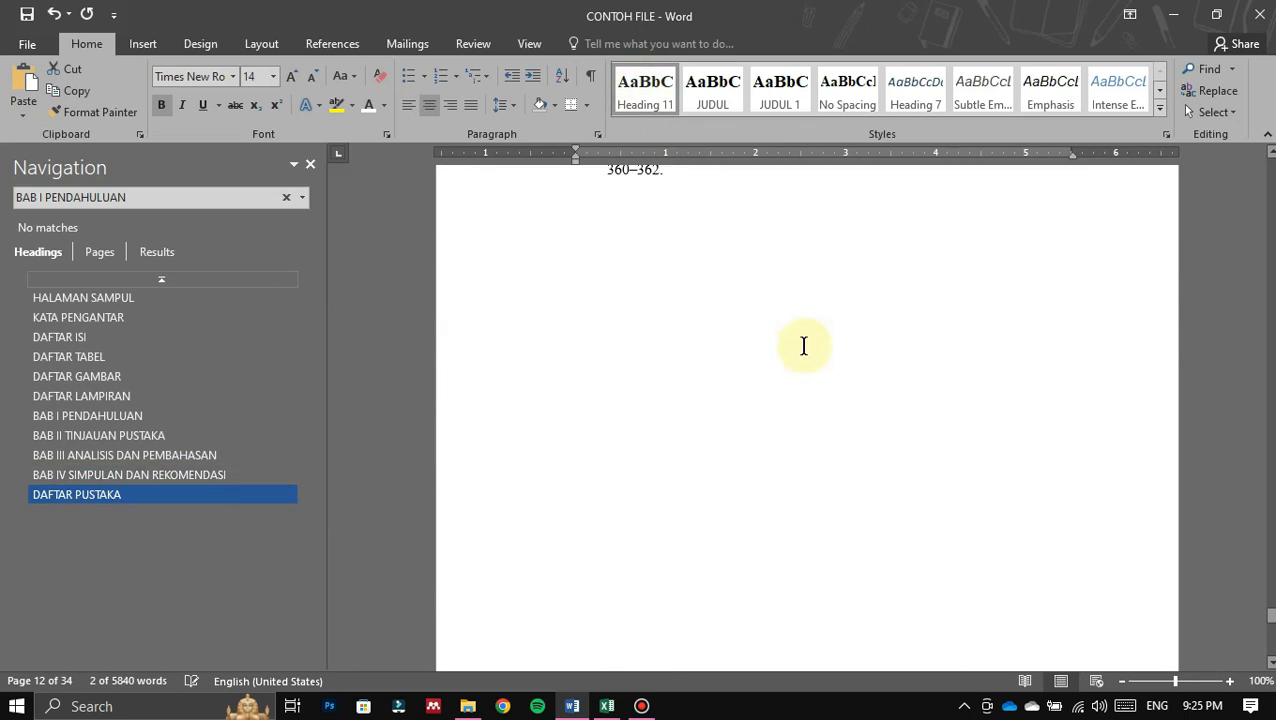
scroll(884, 543, down, 3)
click(880, 396)
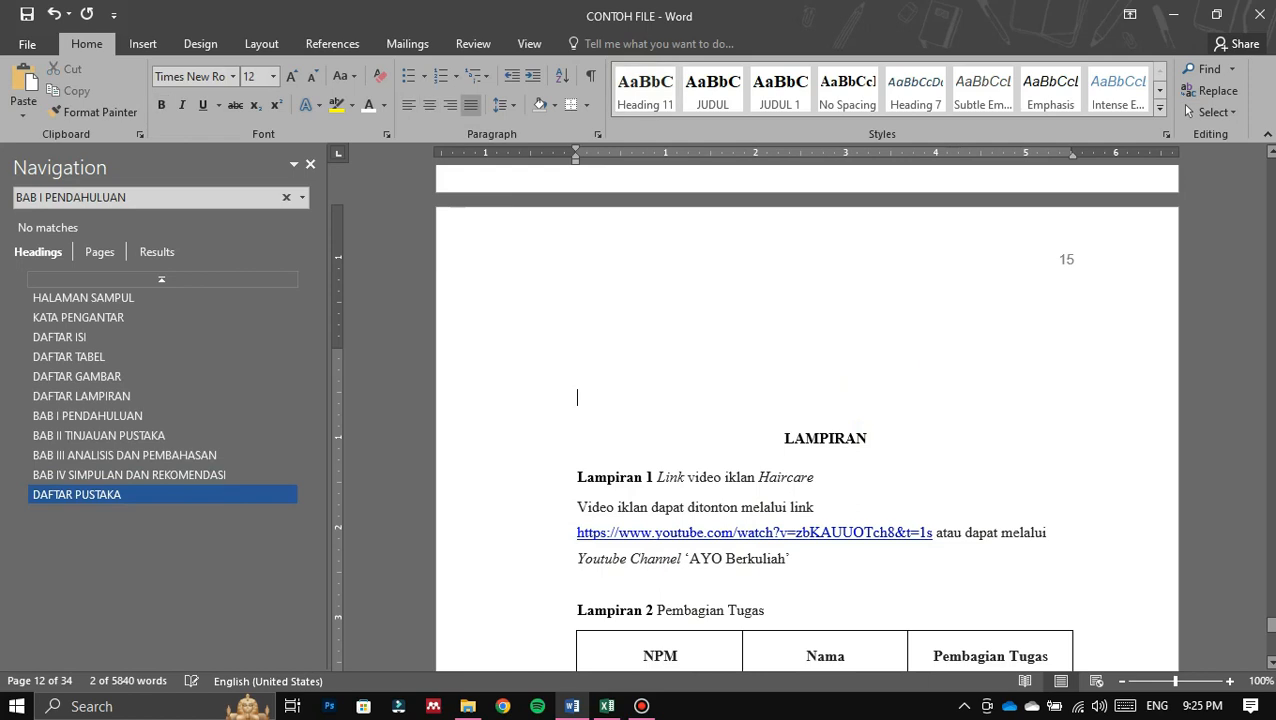
key(BackSpace)
key(BackSpace)
key(BackSpace)
key(BackSpace)
drag(905, 520, 763, 516)
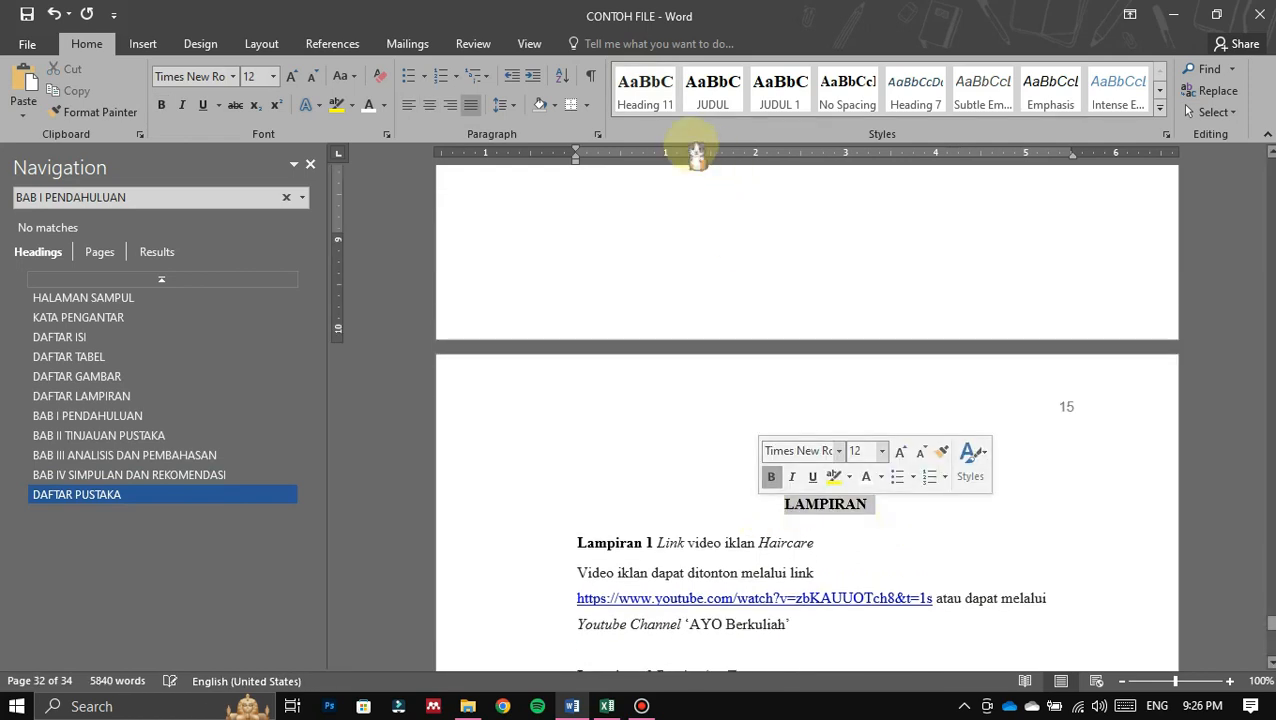
click(658, 98)
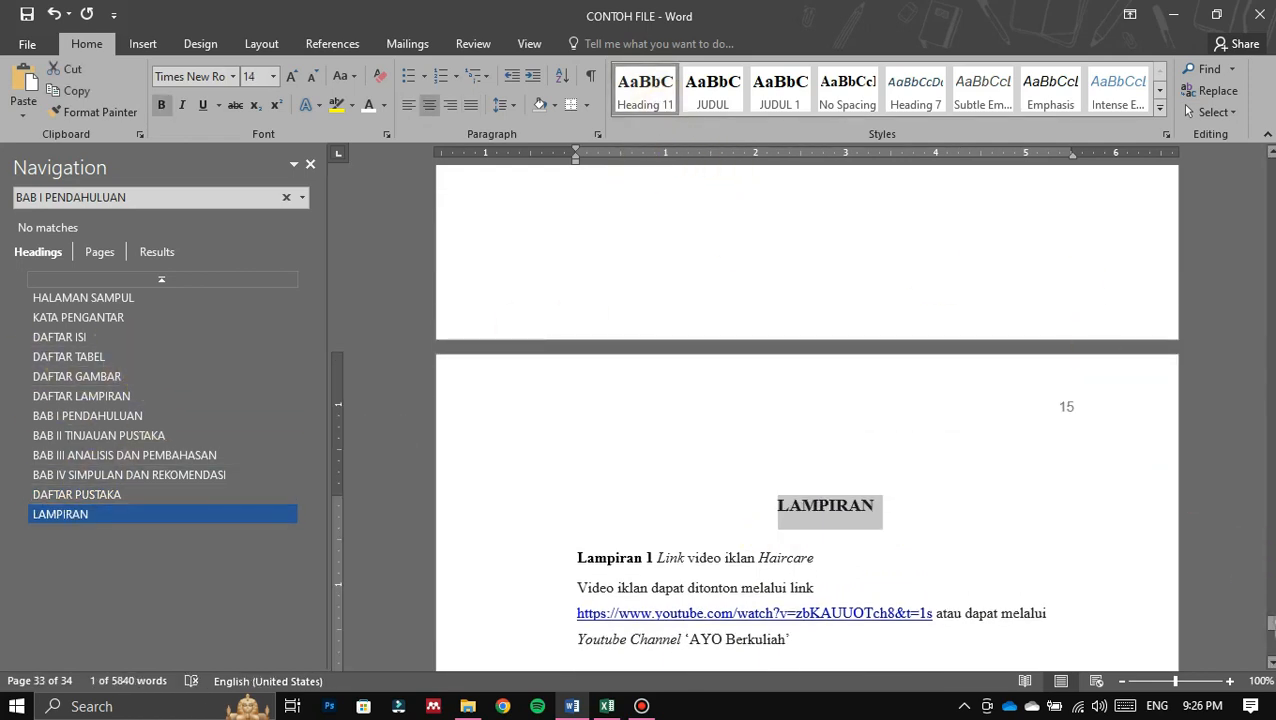
Step: Check the document outline by jumping to DAFTAR ISI, DAFTAR TABEL and BAB I PENDAHULUAN
click(150, 338)
click(140, 360)
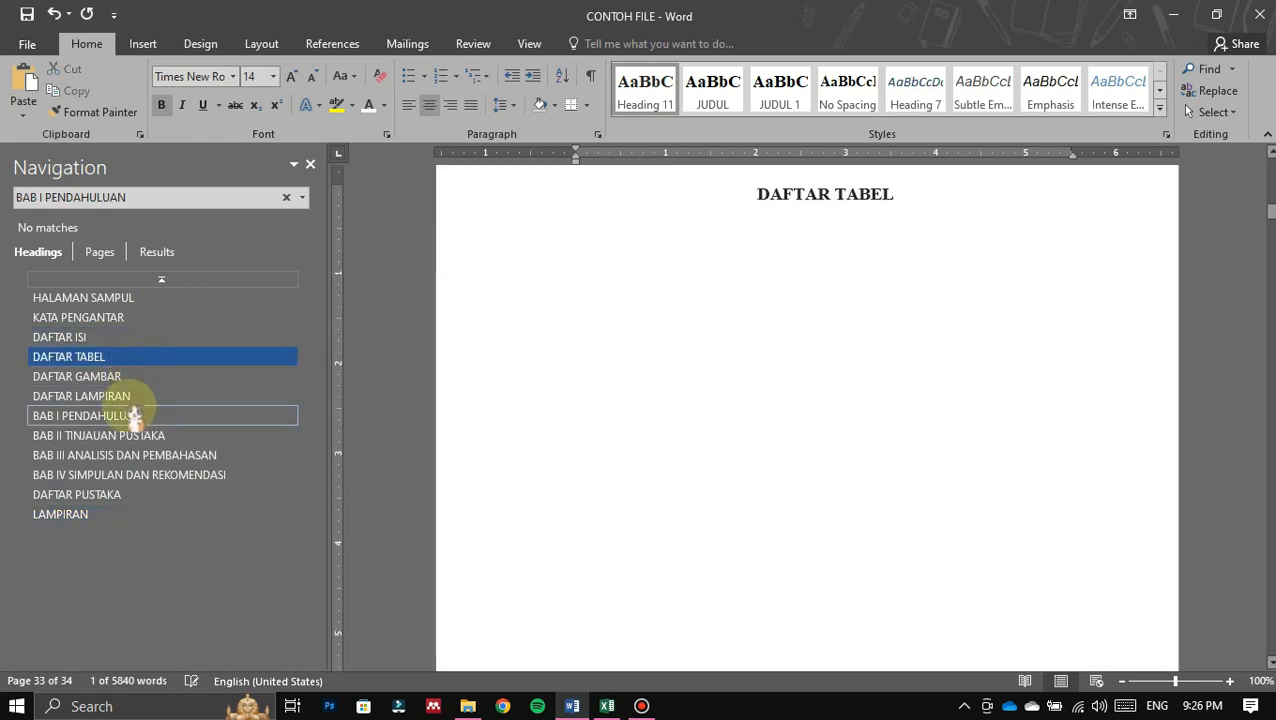
click(128, 414)
Step: Apply the 1.1, 1.2, 1.3 number format to the blank line below the BAB I PENDAHULUAN title
click(613, 255)
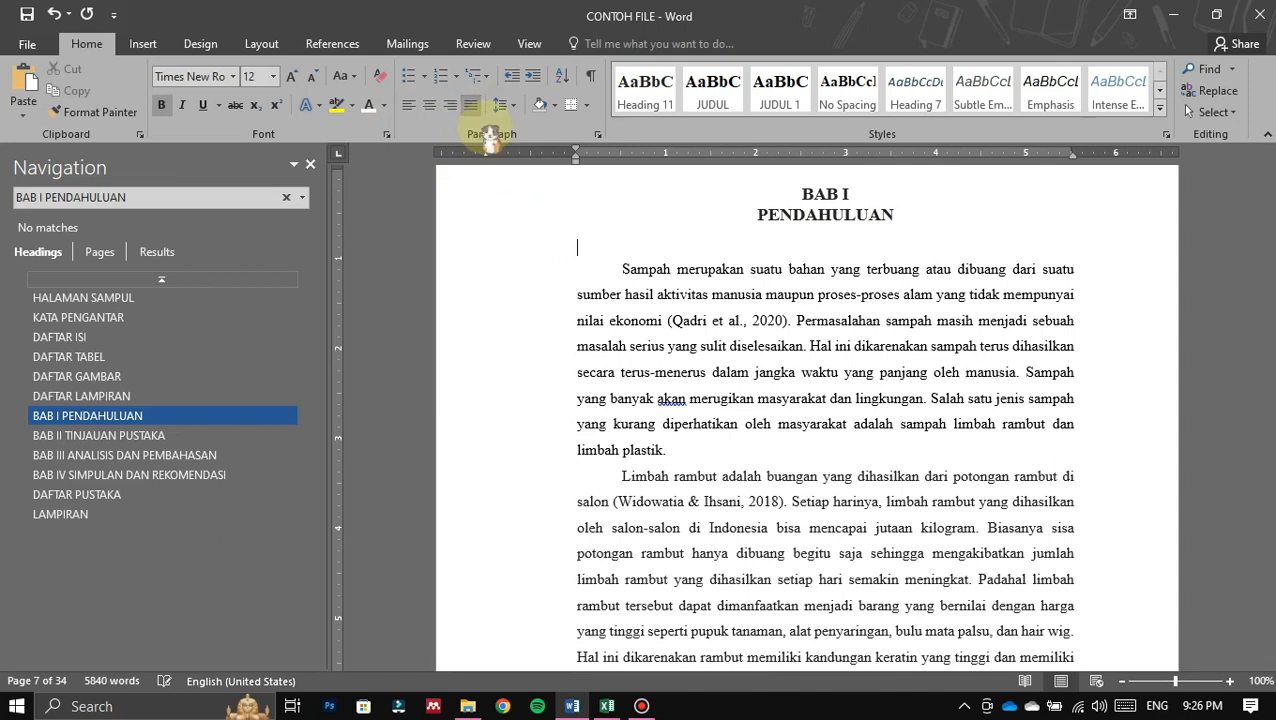
click(474, 75)
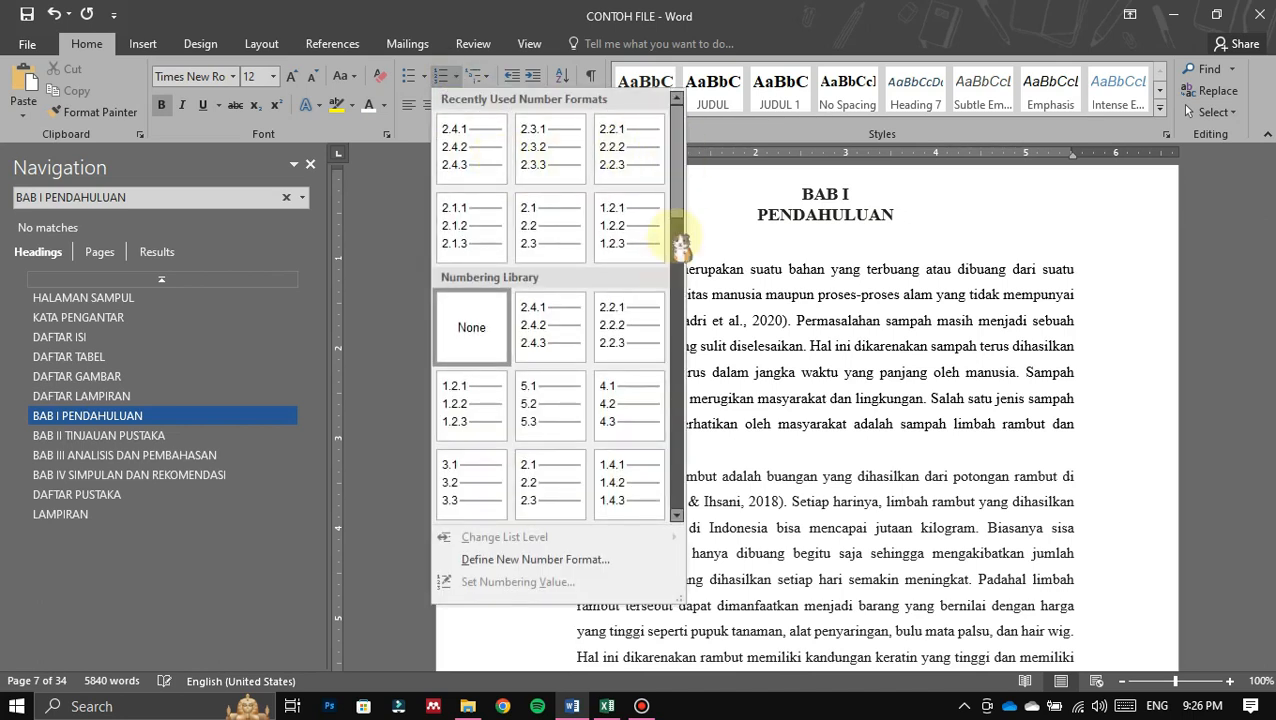
drag(679, 181, 570, 365)
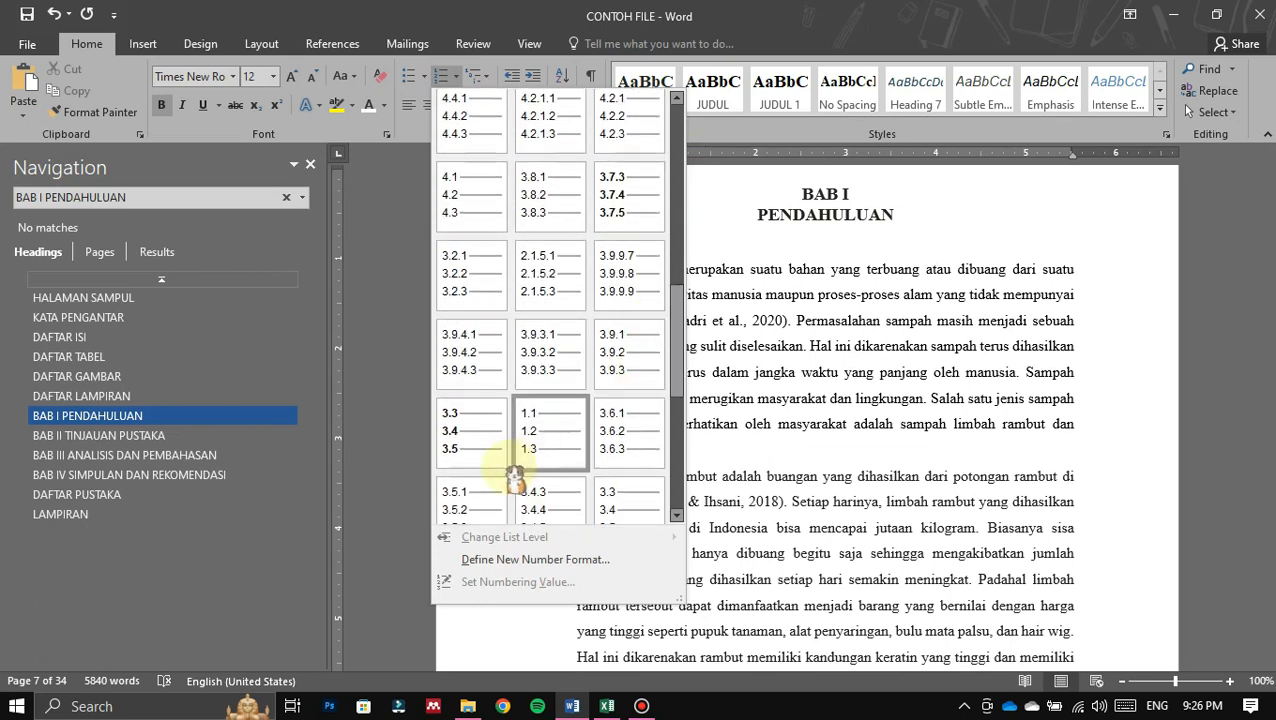
click(545, 452)
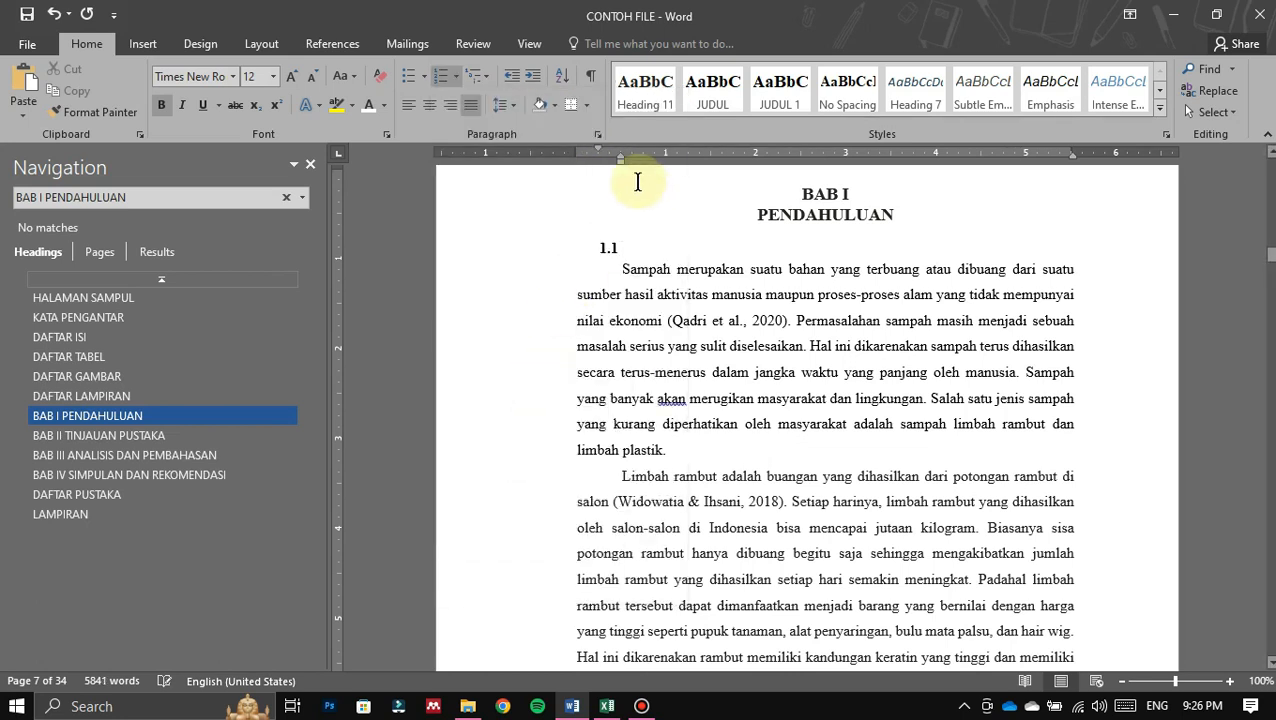
Step: Enter Latar Belakang as the 1.1 heading and align its number with the margin, with a 0.5-inch hanging indent for the text
drag(620, 158, 600, 160)
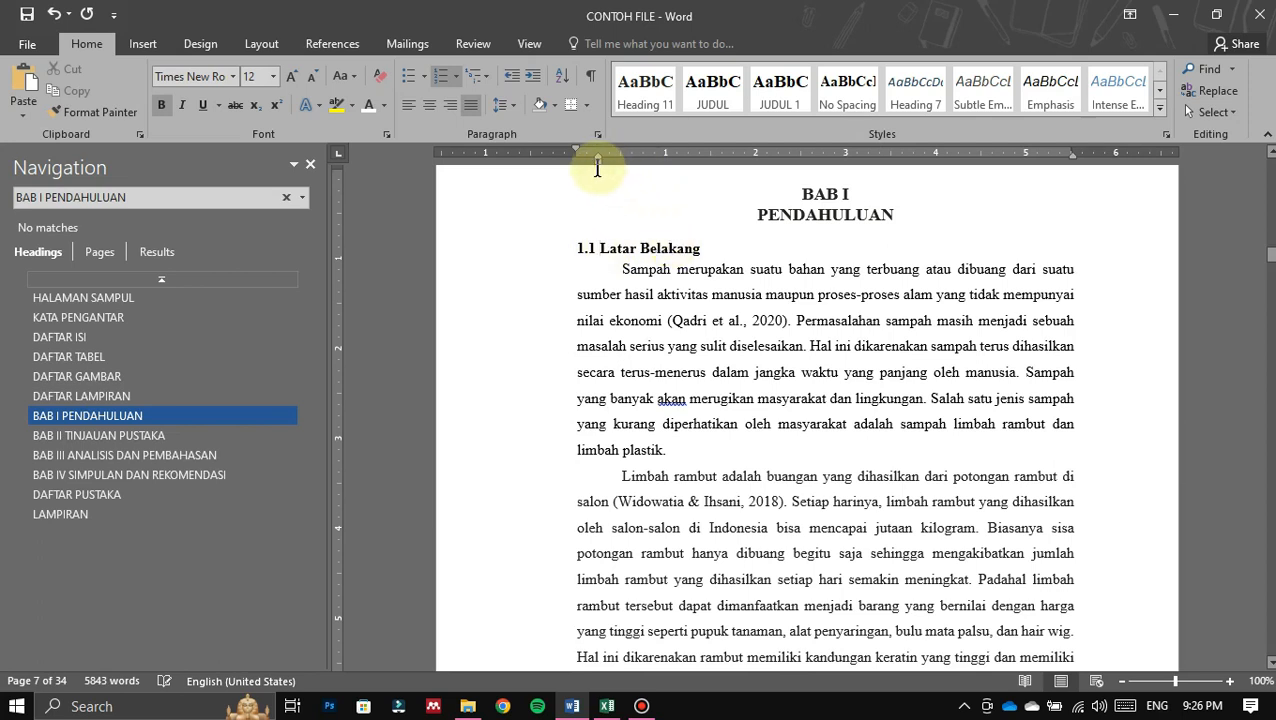
drag(598, 160, 620, 164)
drag(594, 158, 576, 157)
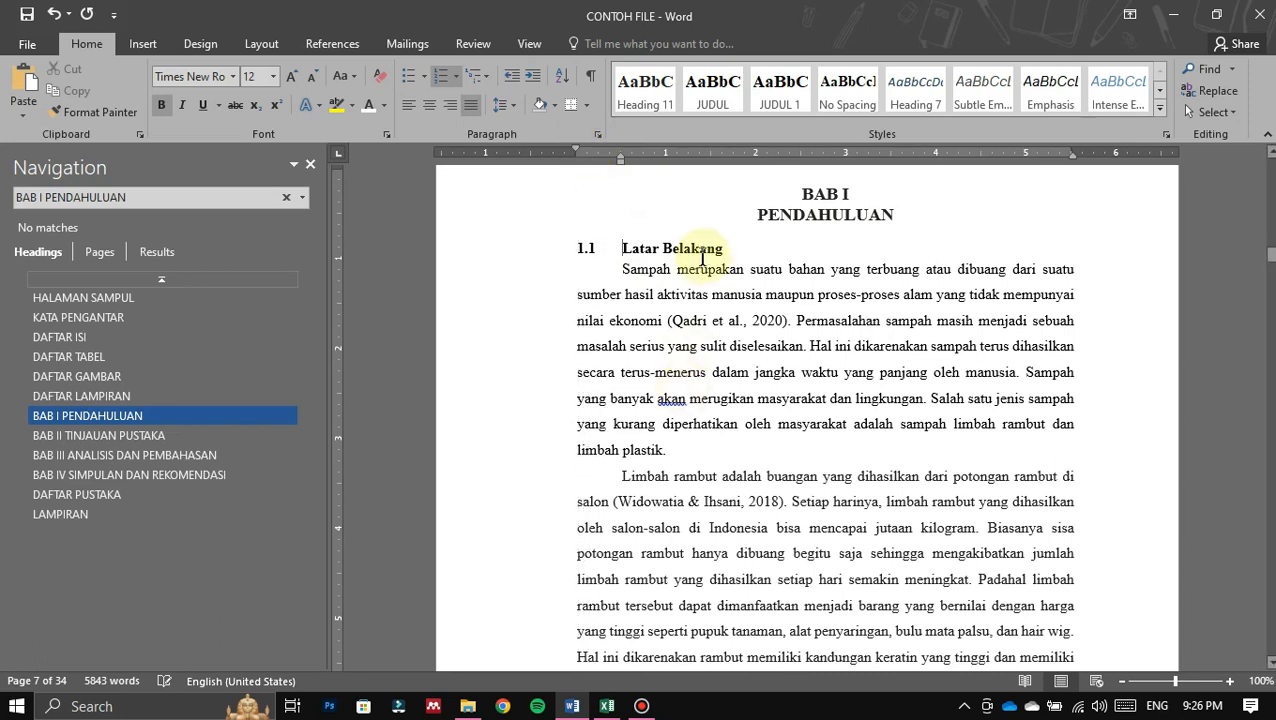
Step: Select the Latar Belakang heading and check its line spacing
scroll(630, 330, down, 1)
scroll(615, 330, up, 2)
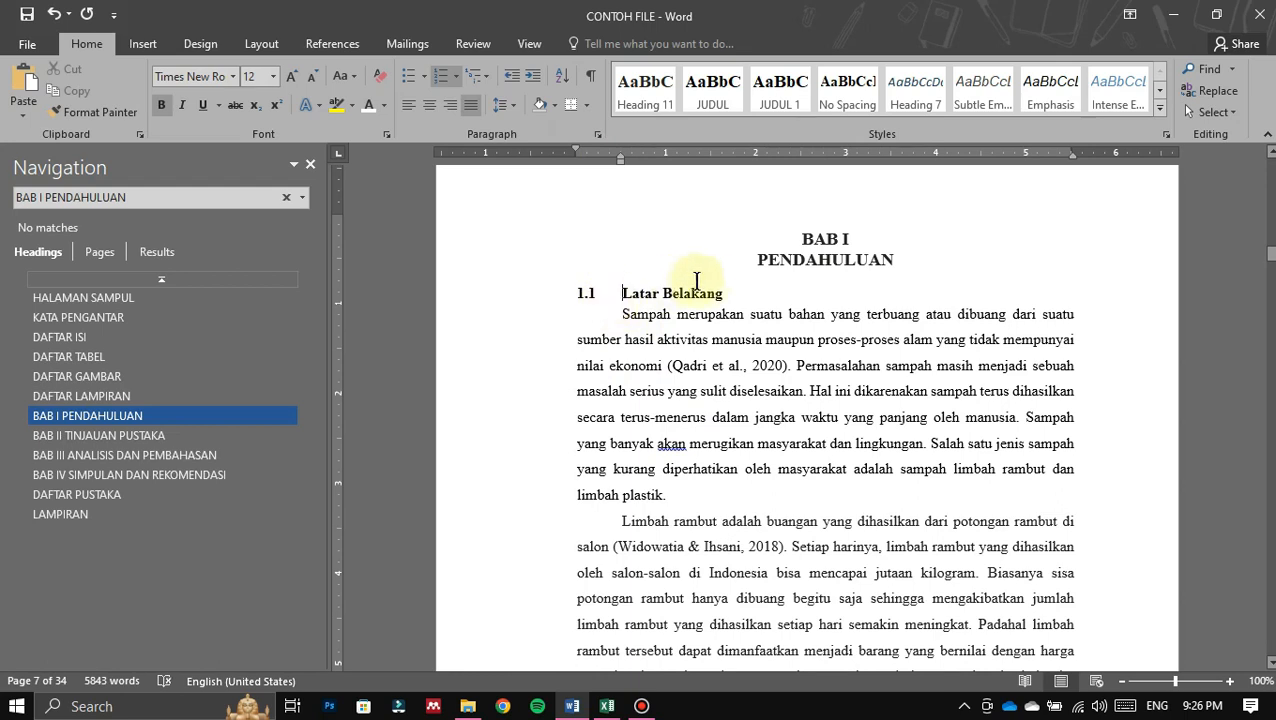
drag(735, 293, 612, 294)
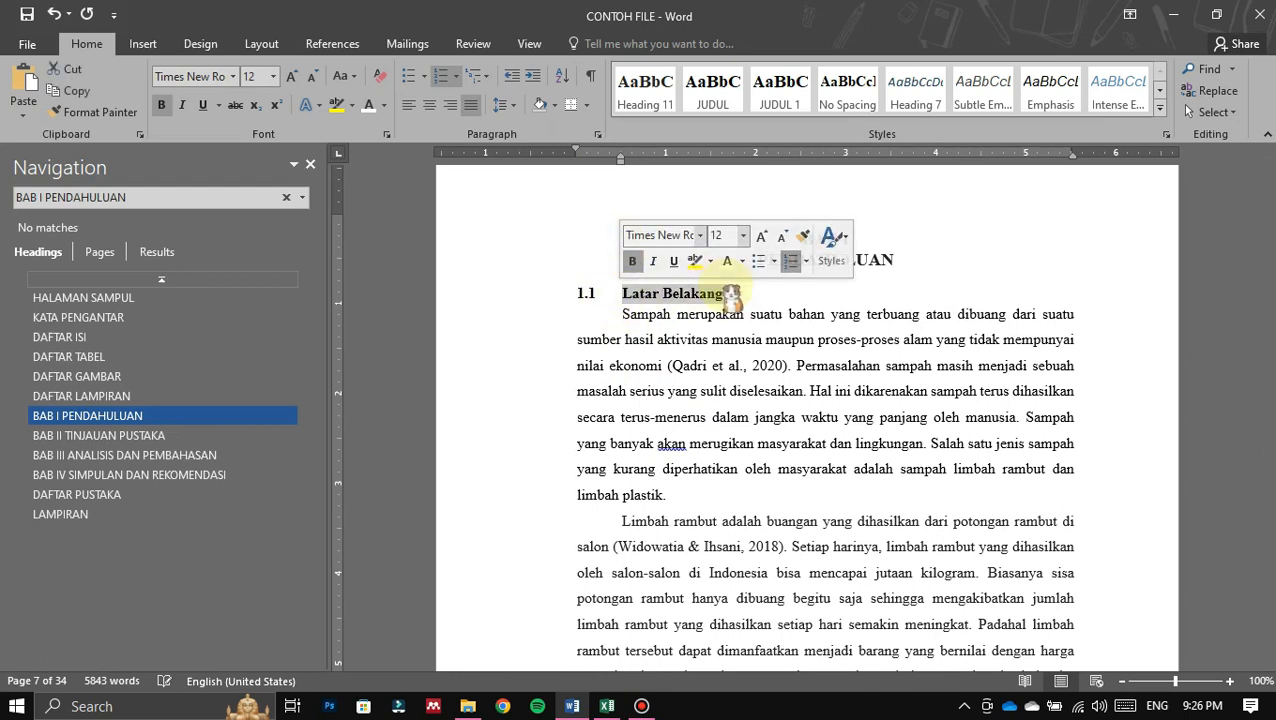
click(509, 105)
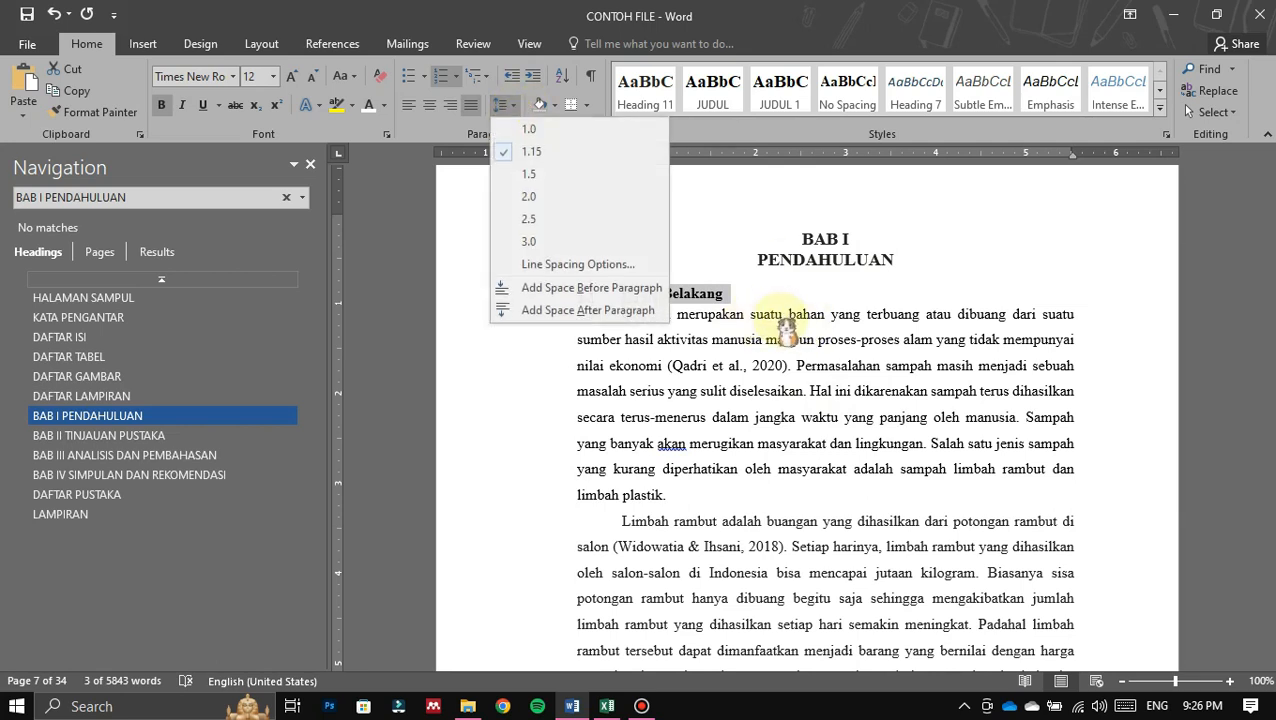
click(771, 307)
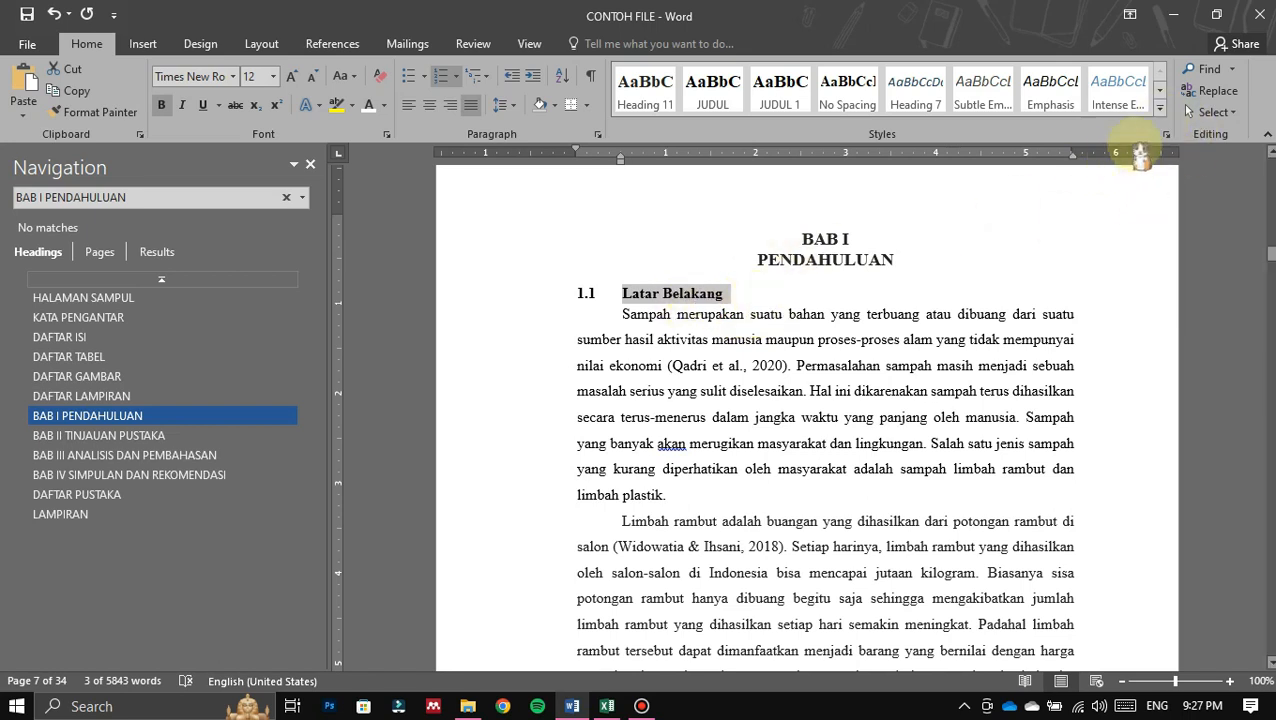
Step: Create a new style named "1." from the Latar Belakang heading's formatting and base it on Heading 2
click(1160, 117)
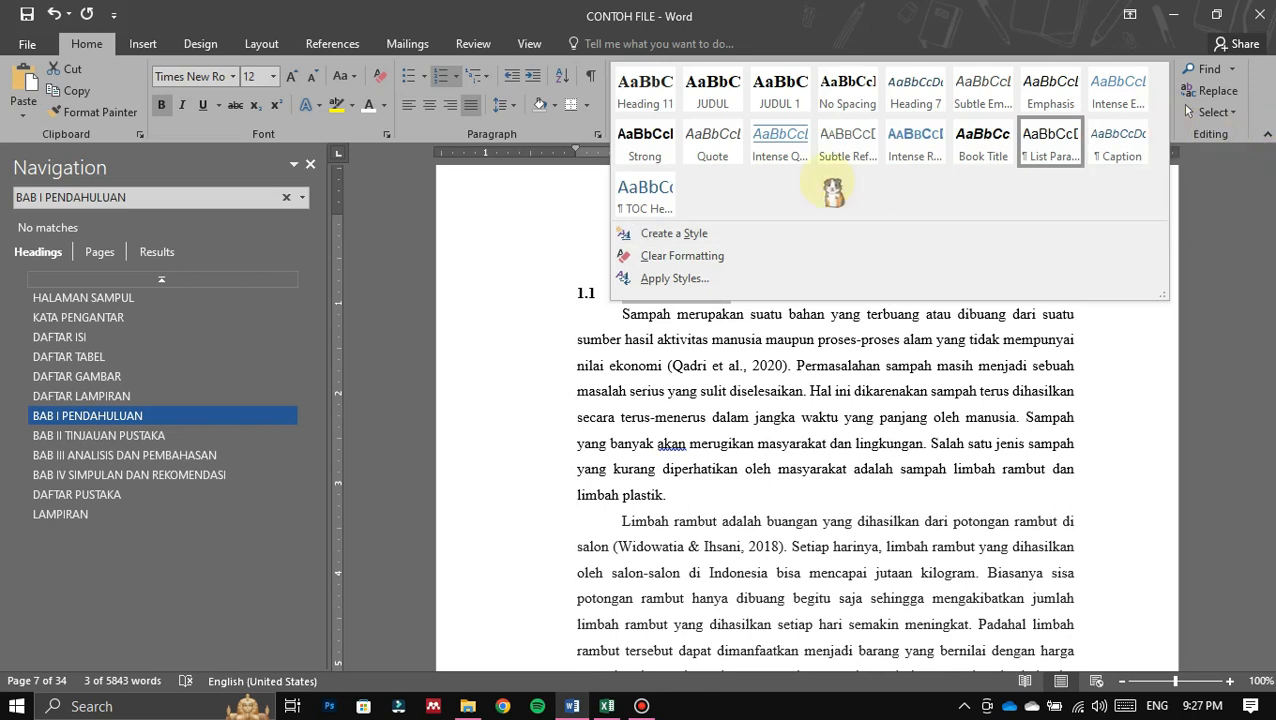
click(700, 236)
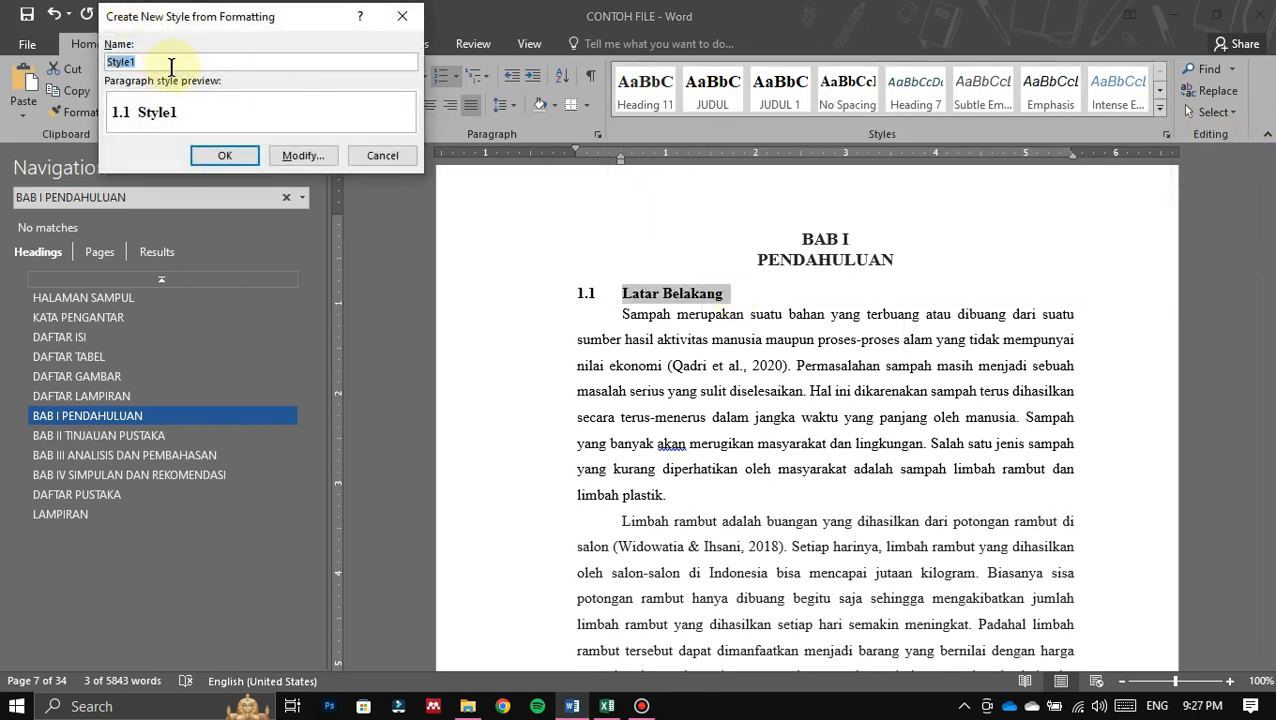
drag(210, 16, 273, 189)
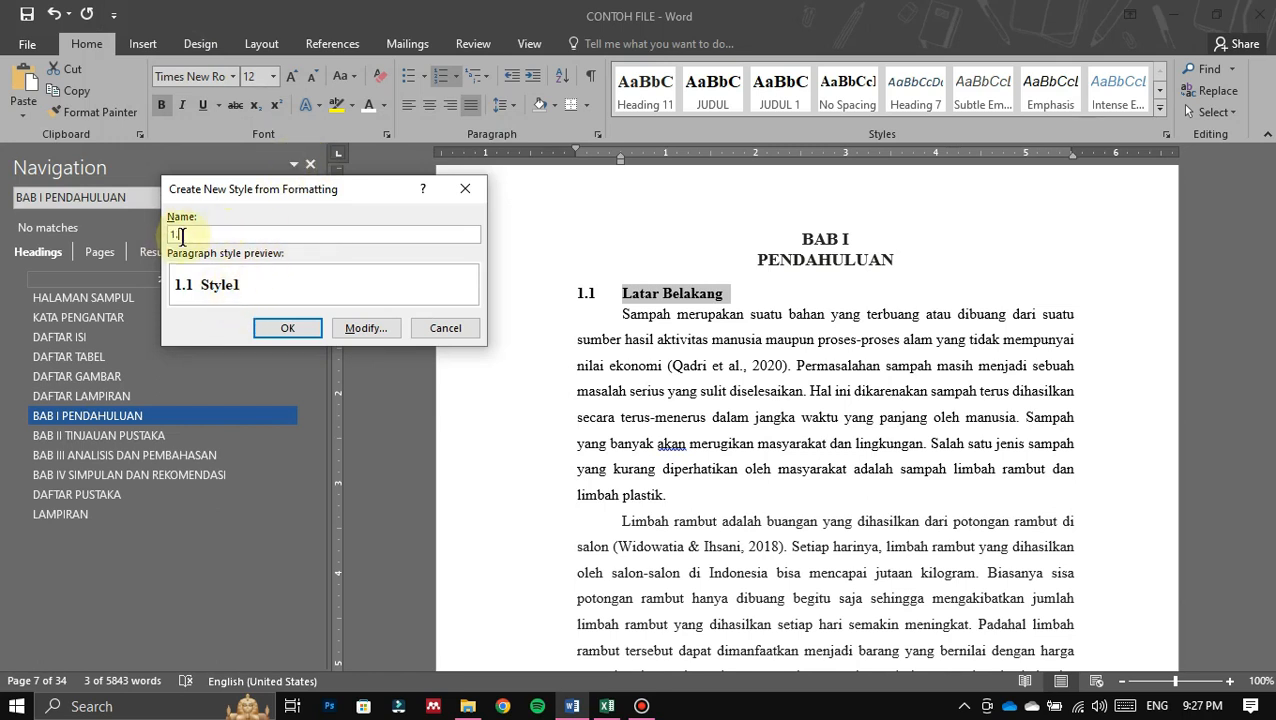
click(366, 330)
drag(415, 180, 328, 159)
click(318, 248)
scroll(328, 268, up, 2)
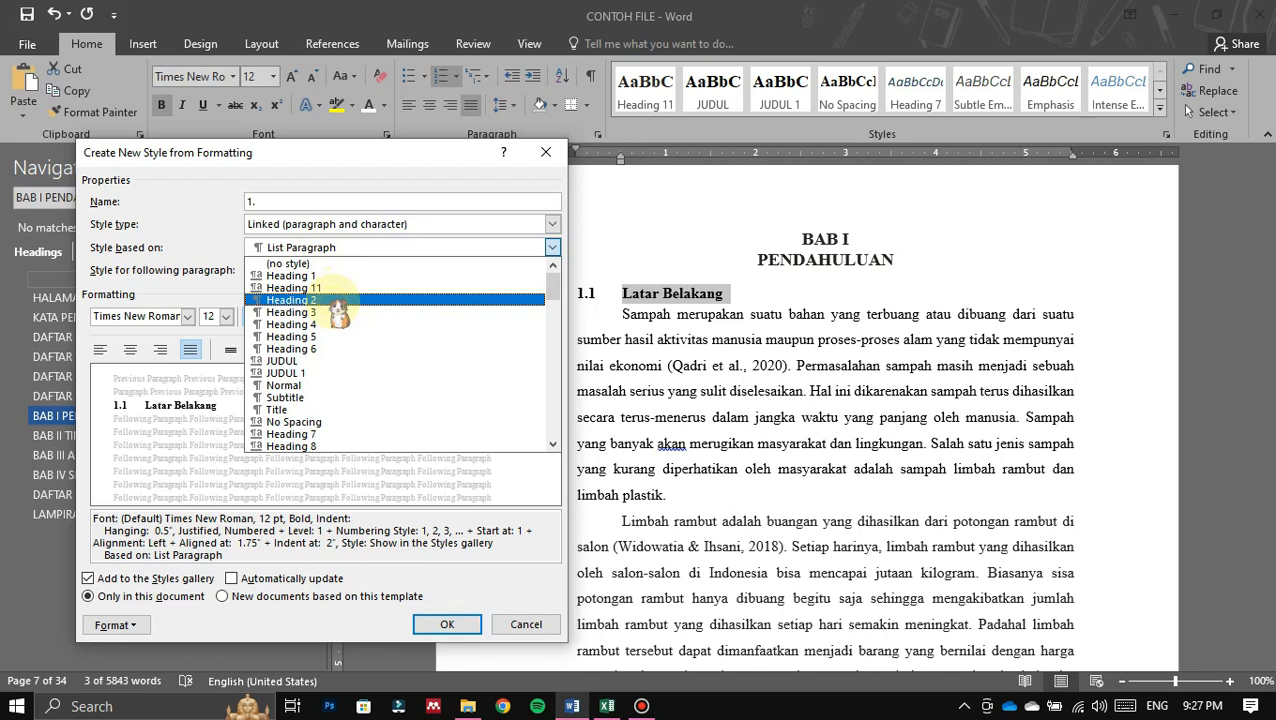
click(336, 302)
Step: Set the new style's font color to black (Text 1) and make it bold
click(358, 318)
click(358, 318)
click(370, 330)
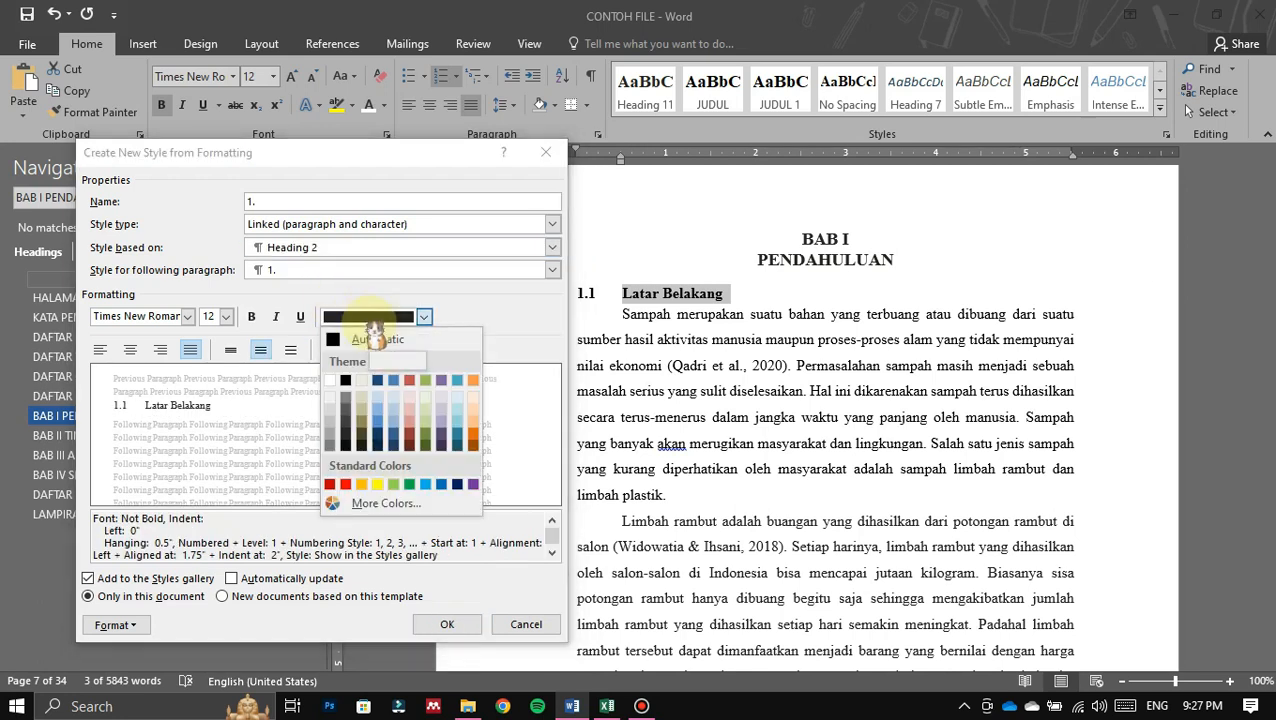
click(350, 390)
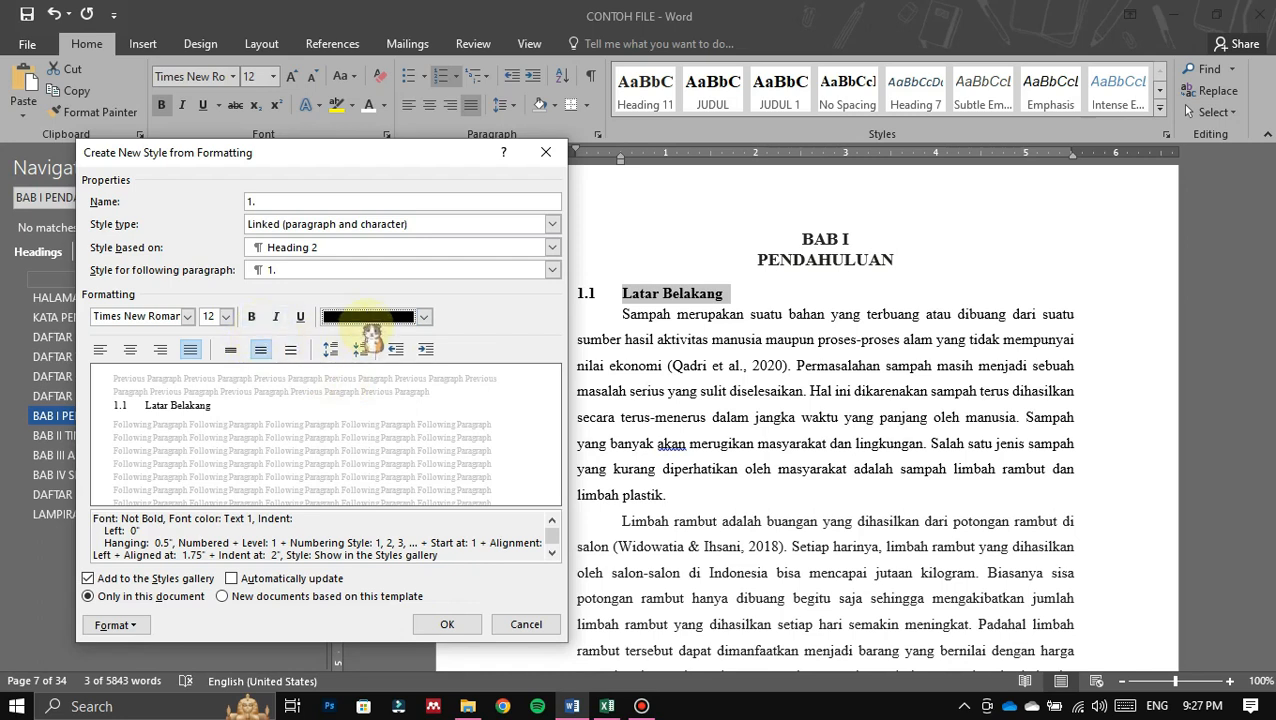
click(252, 317)
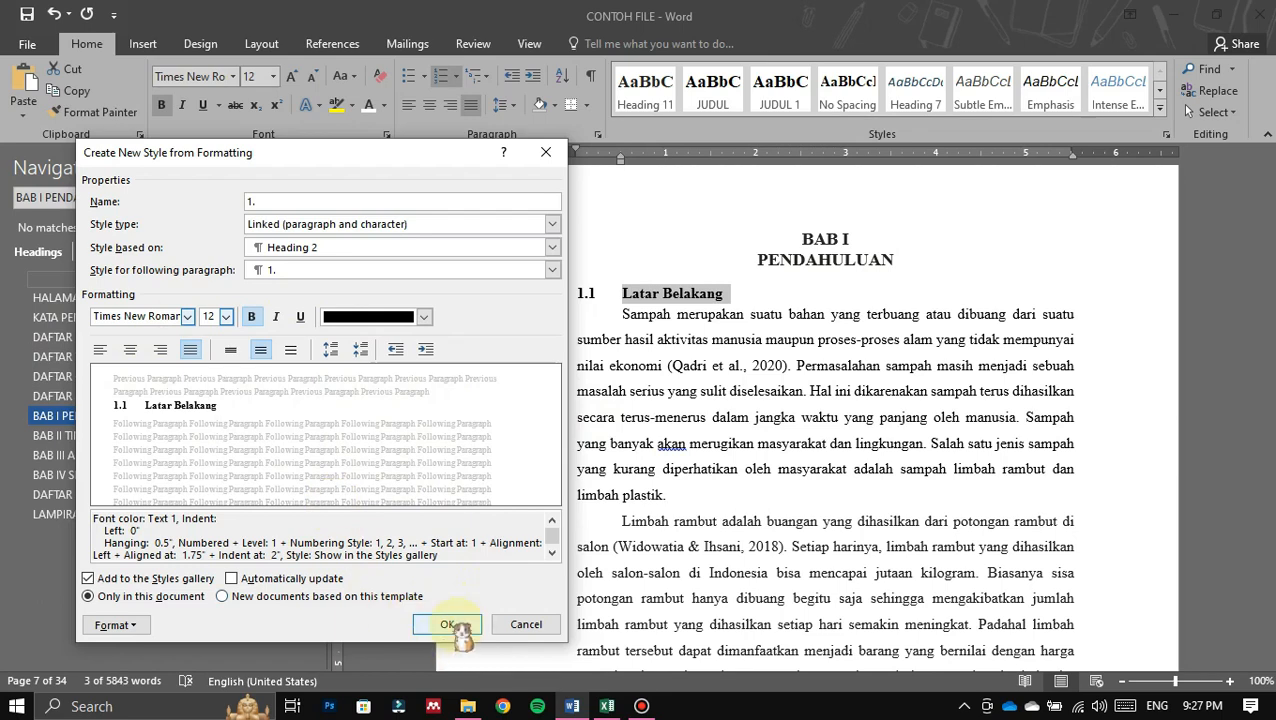
Step: Save the new style and replace the typed number of the Visi dan Misi Perusahaan heading with the "1." style
click(455, 627)
scroll(700, 293, down, 2)
scroll(684, 279, up, 2)
scroll(660, 285, down, 8)
scroll(645, 330, down, 18)
scroll(642, 330, down, 5)
scroll(600, 290, up, 1)
click(596, 290)
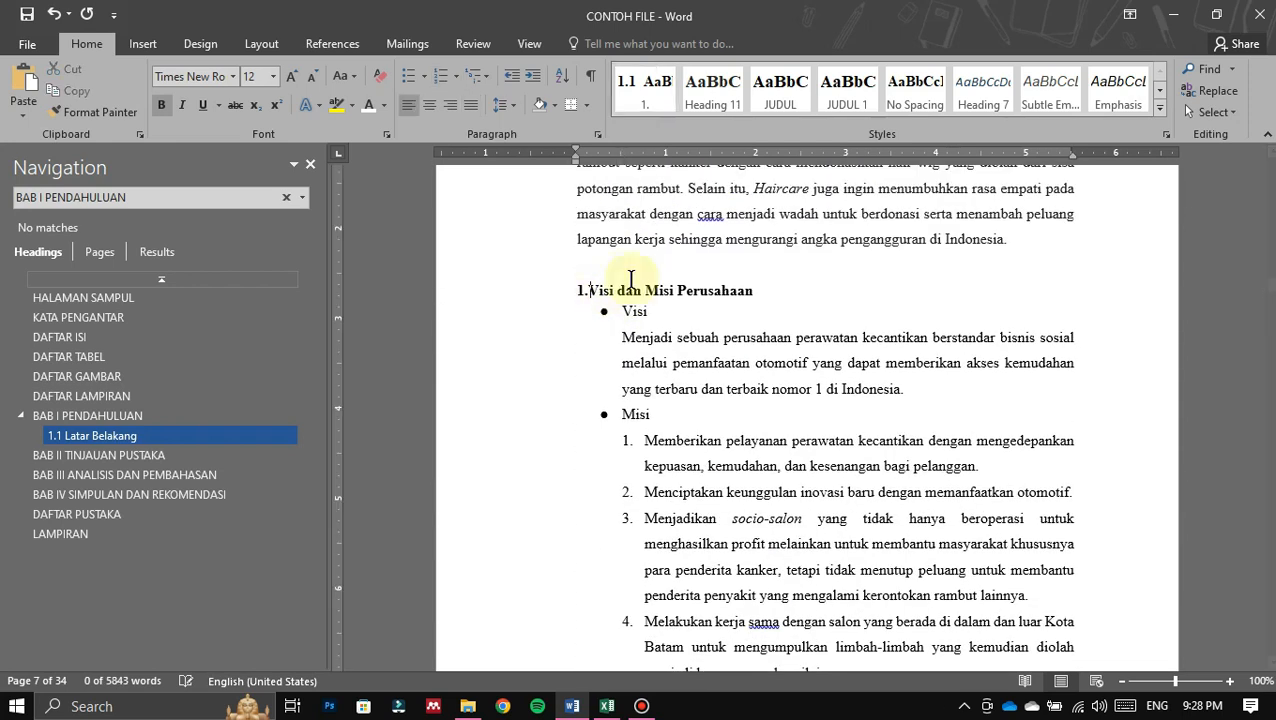
key(BackSpace)
key(BackSpace)
key(BackSpace)
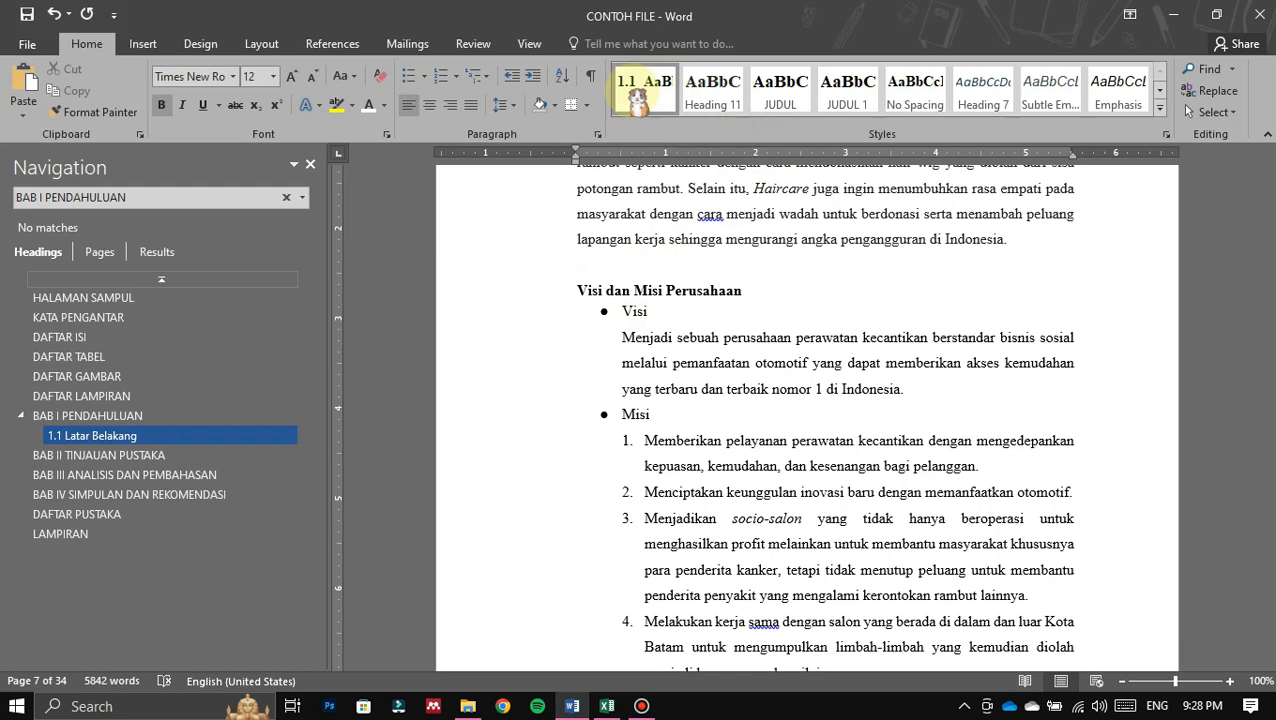
click(655, 95)
Step: Delete the typed number of the Struktur Organisasi heading and apply the "1." style to it
scroll(640, 280, down, 8)
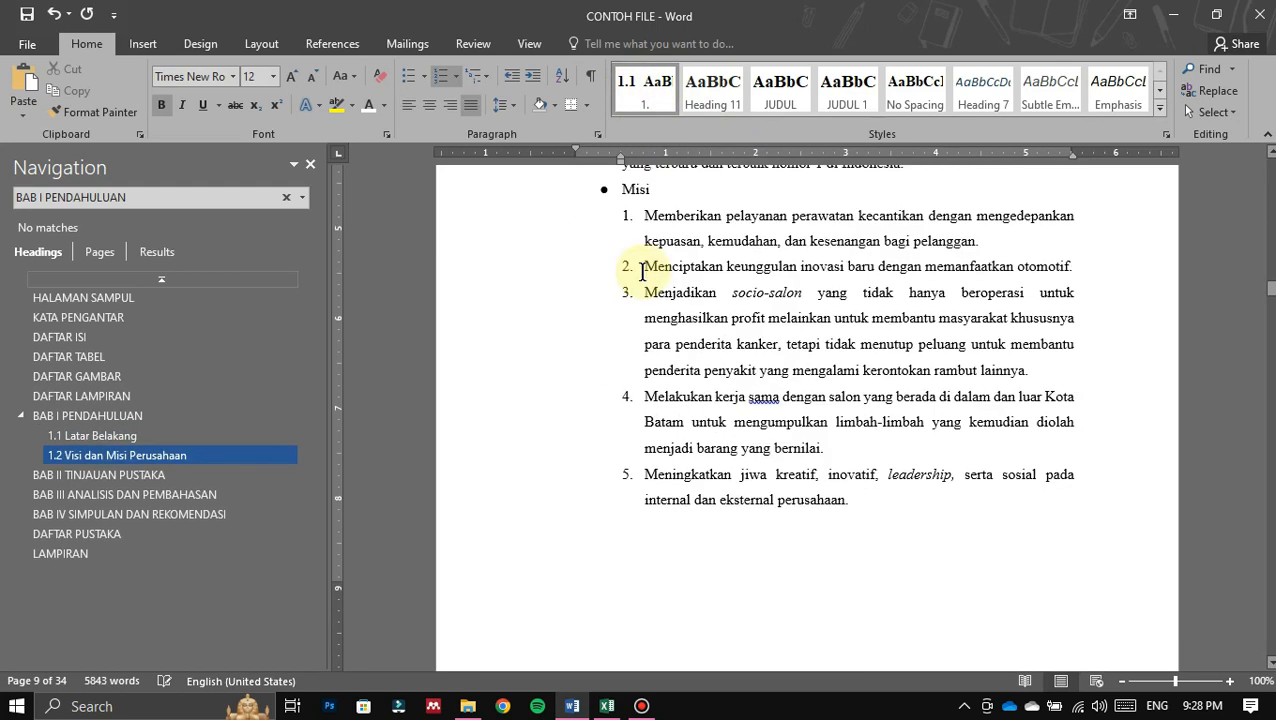
scroll(620, 260, down, 4)
click(599, 218)
key(BackSpace)
key(BackSpace)
key(BackSpace)
key(BackSpace)
click(655, 95)
Step: Remove the bullet and indent from the Visi subheading under Visi dan Misi Perusahaan
scroll(680, 200, down, 6)
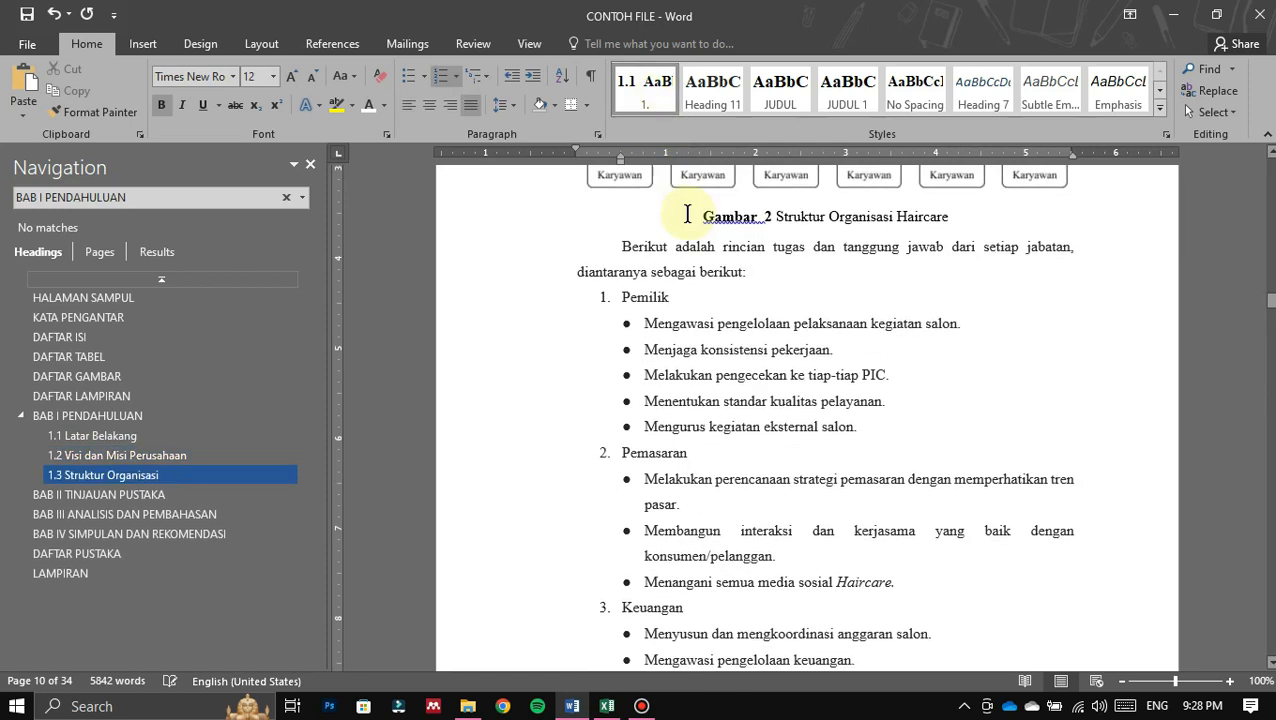
scroll(684, 240, down, 18)
scroll(680, 250, up, 15)
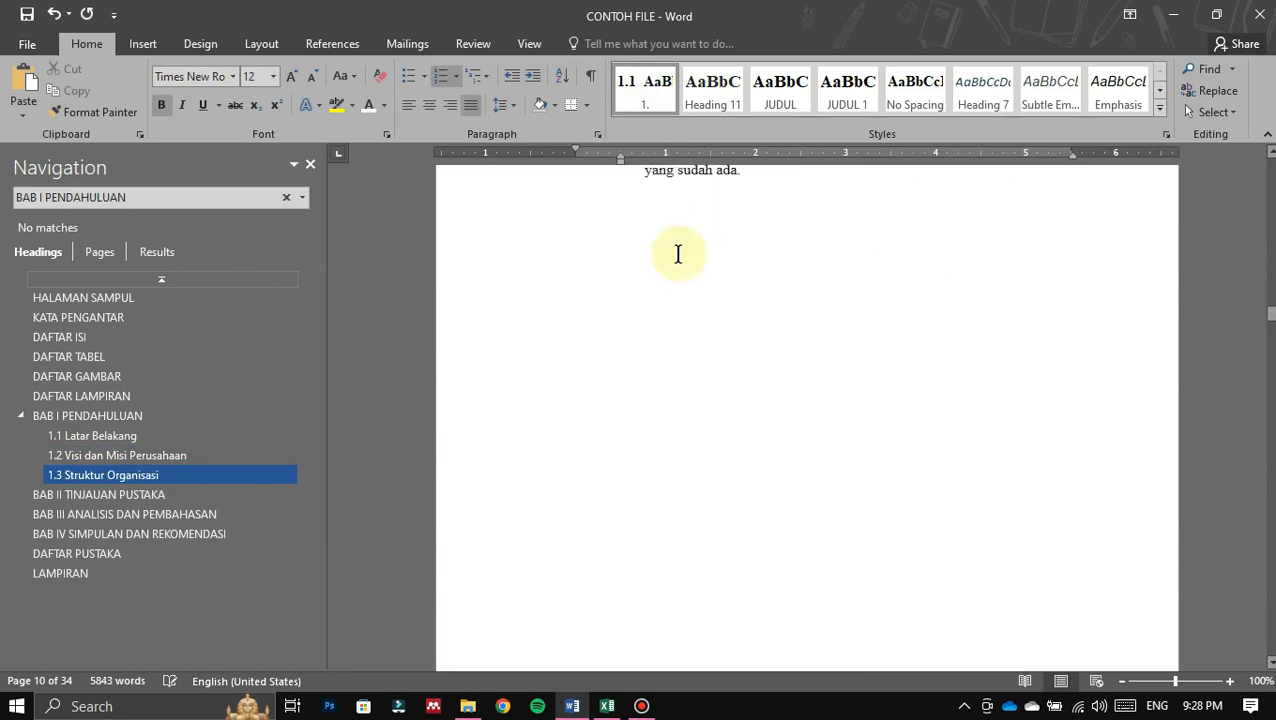
scroll(677, 265, up, 15)
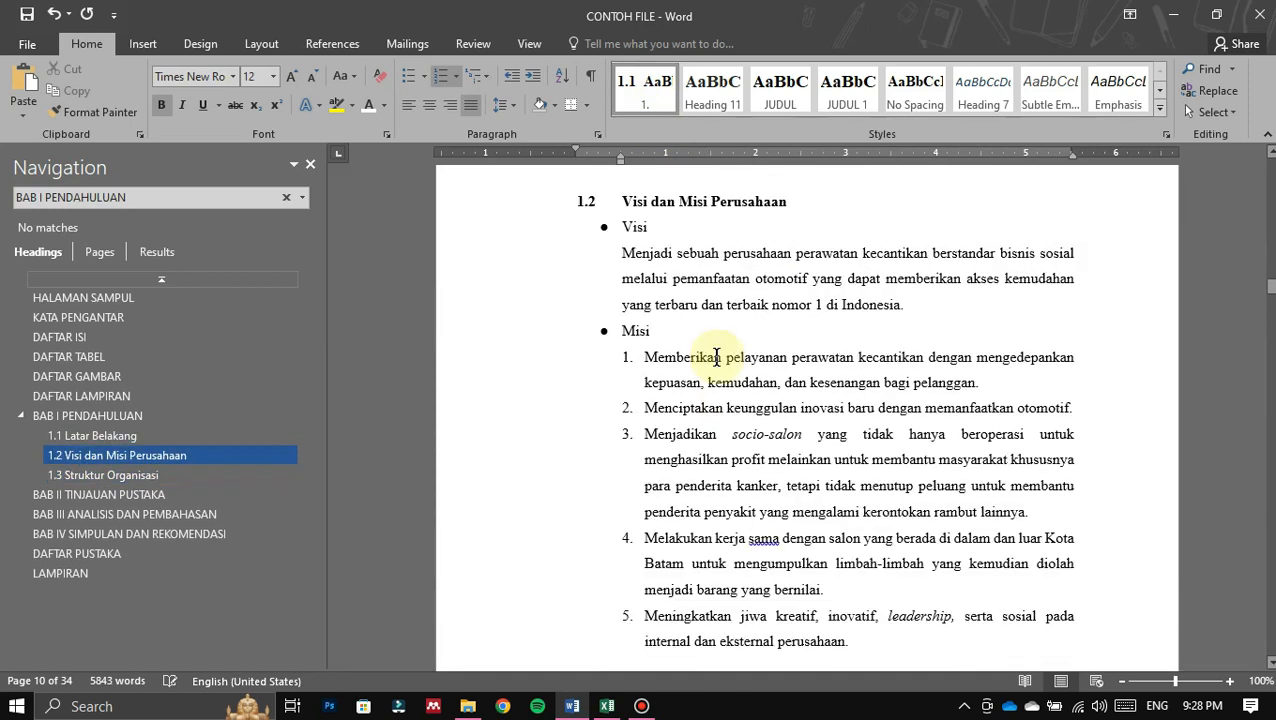
click(631, 317)
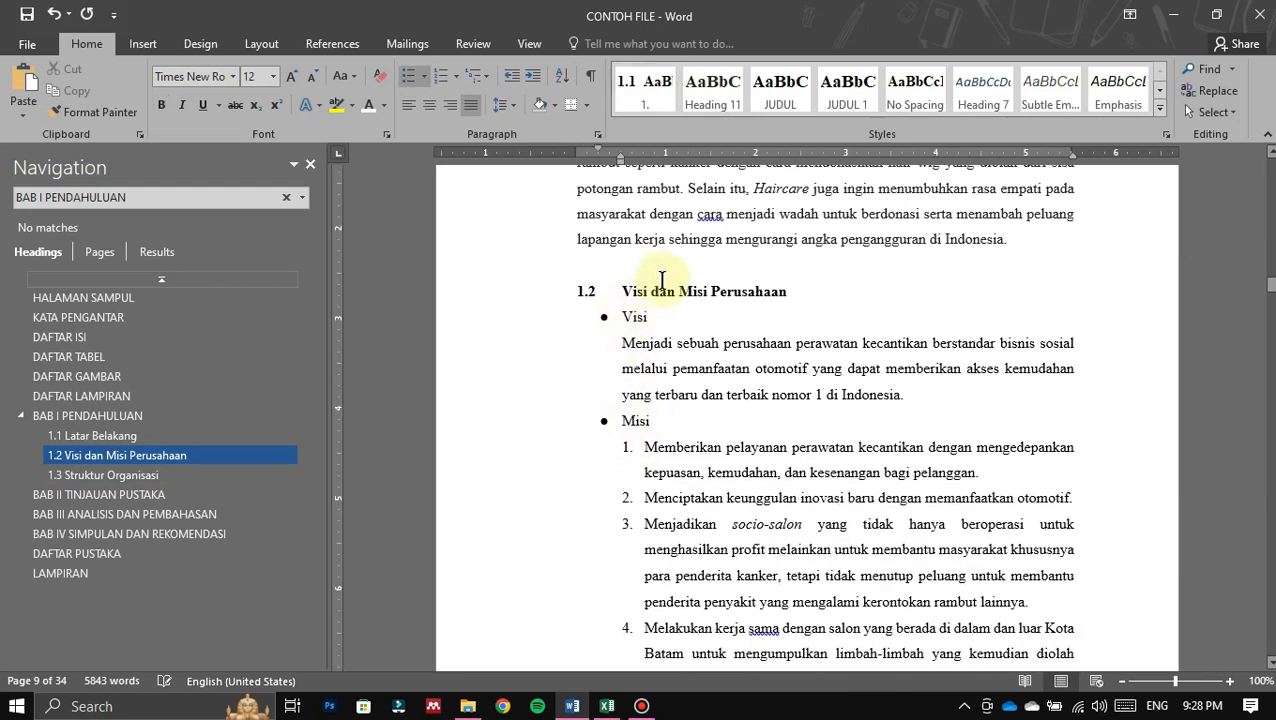
click(512, 76)
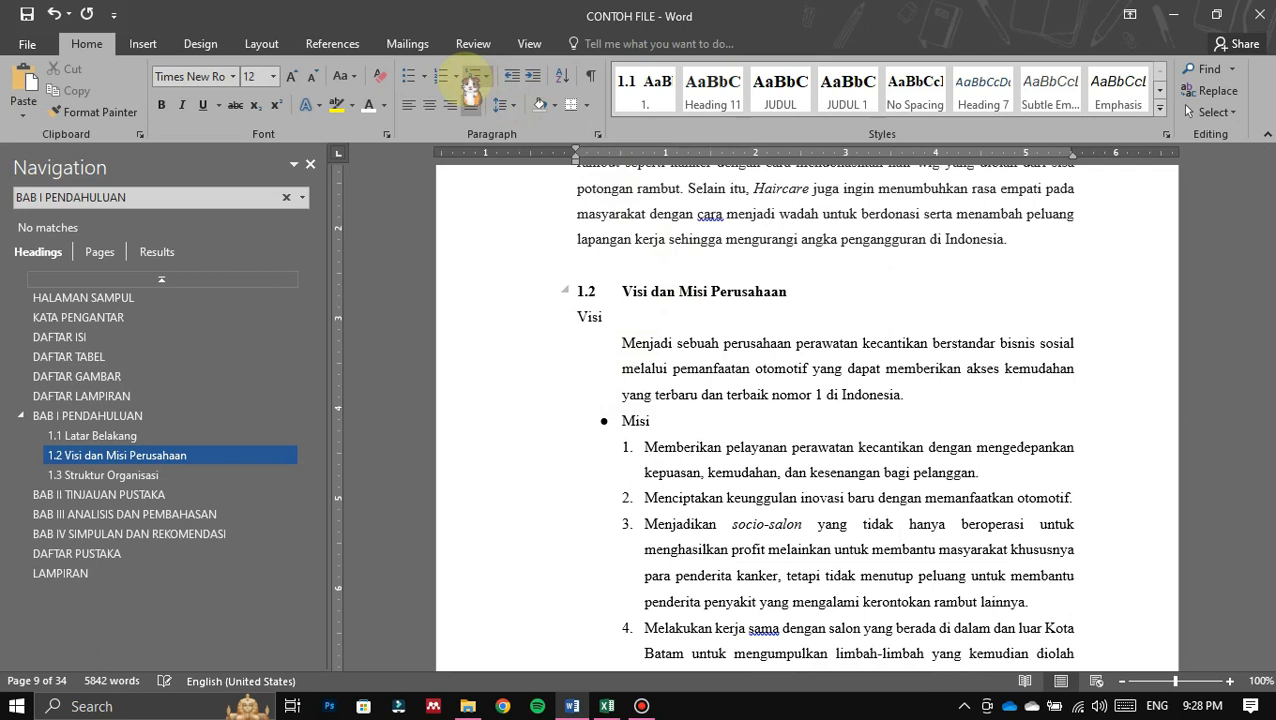
click(457, 78)
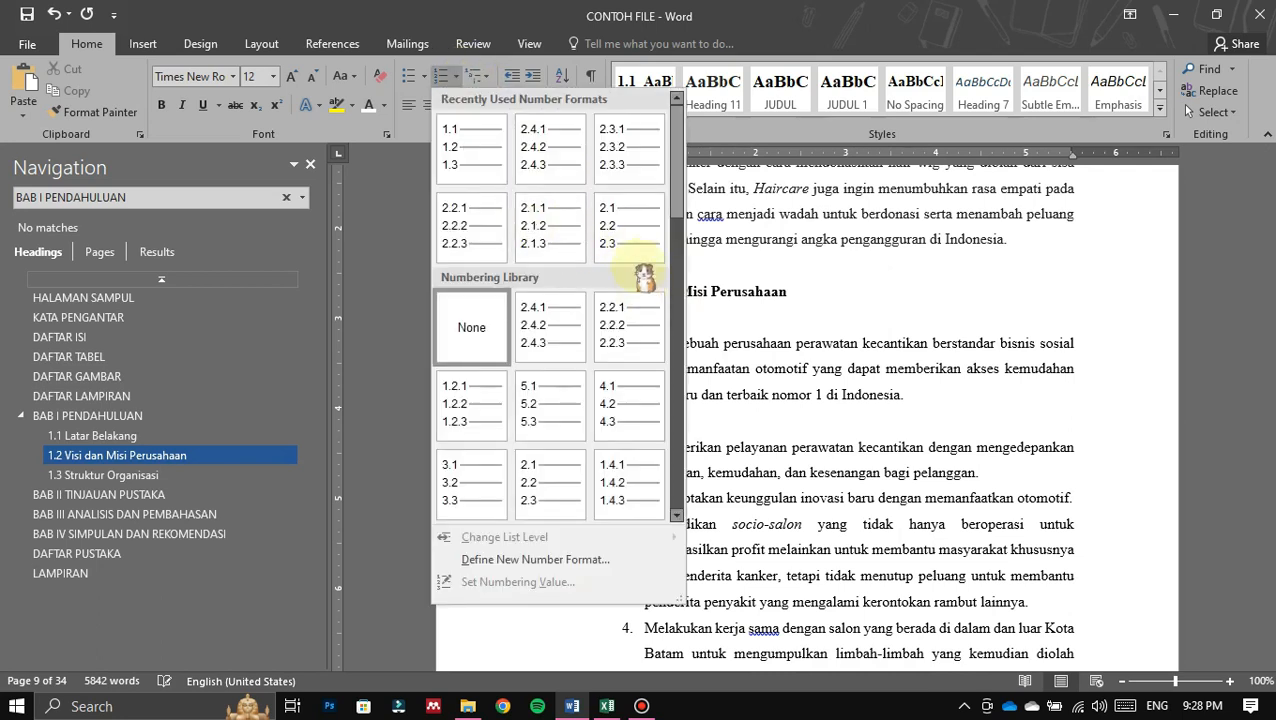
drag(675, 170, 656, 418)
scroll(622, 446, down, 4)
click(572, 561)
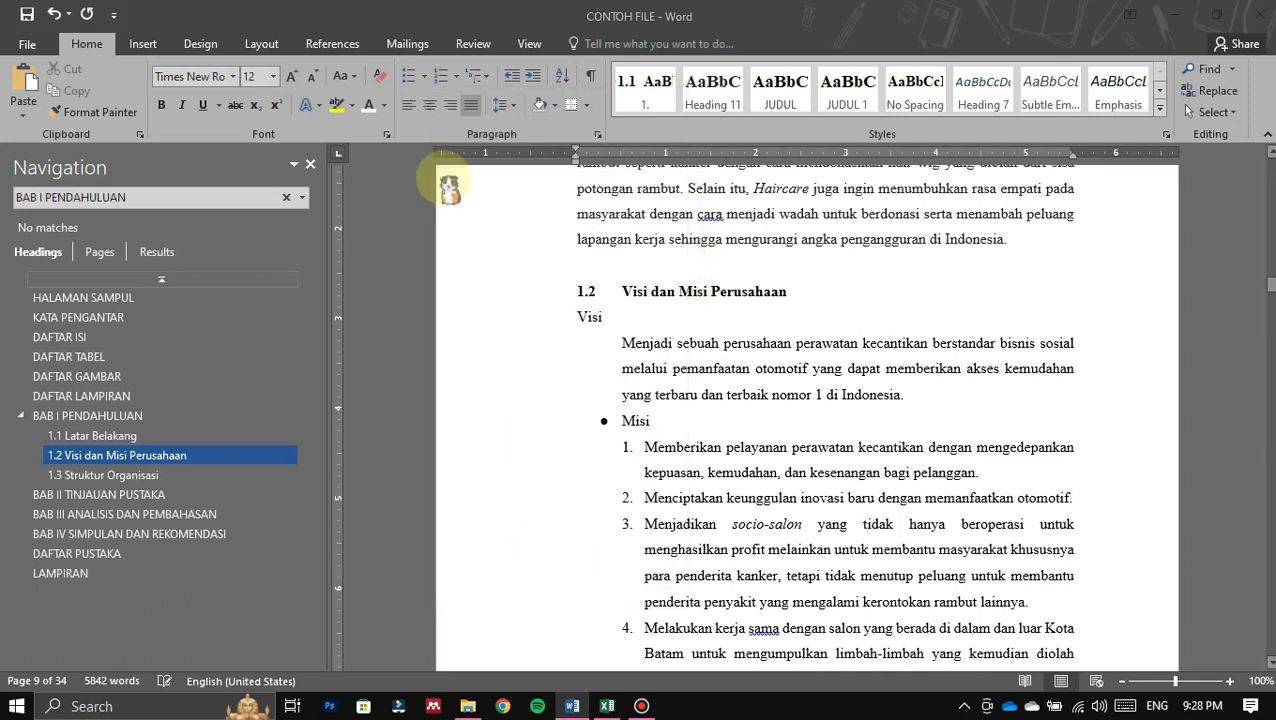
click(515, 100)
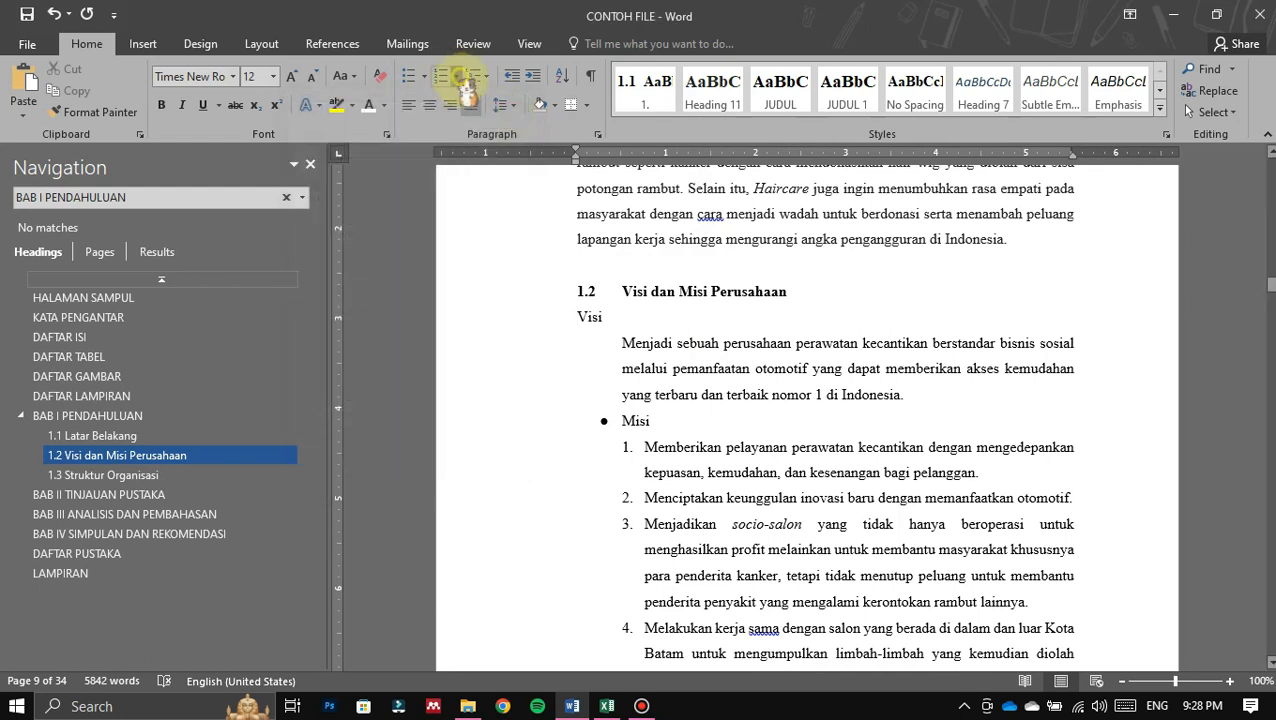
Step: Define a new number format 1.2.1 with number style 1, 2, 3 and left alignment for the Visi subheading
click(455, 76)
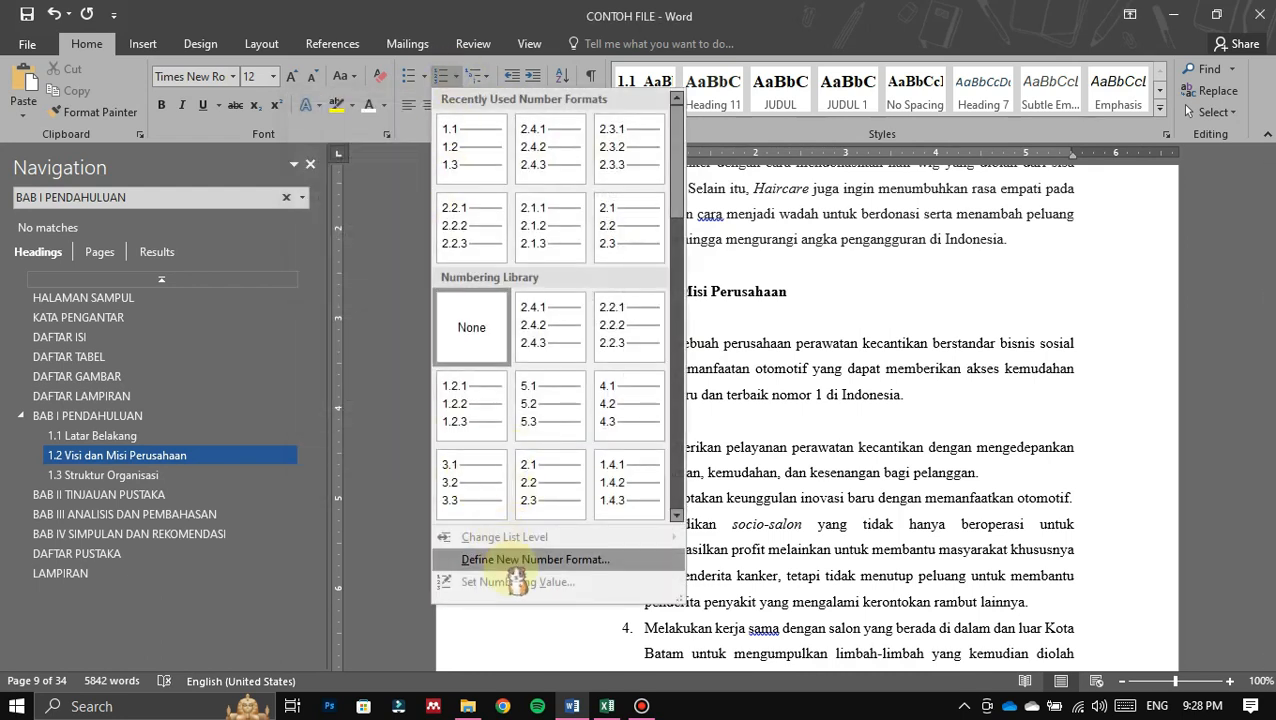
click(553, 562)
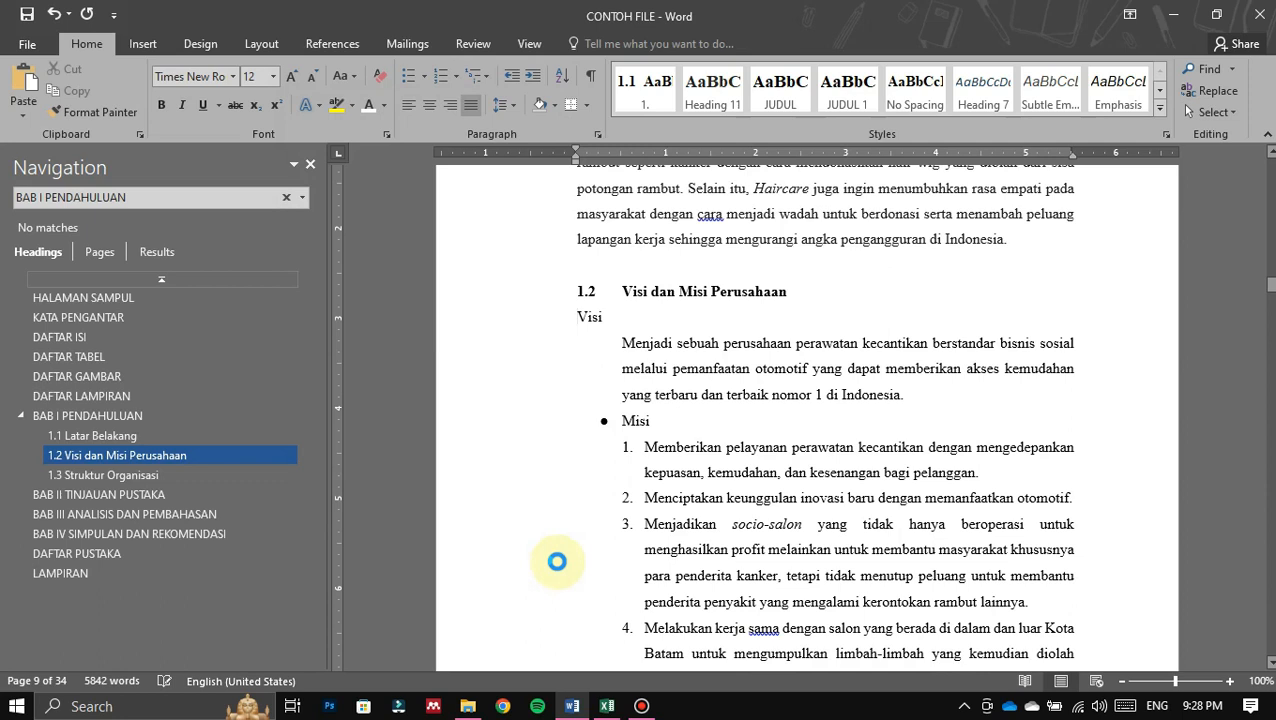
drag(420, 100, 342, 69)
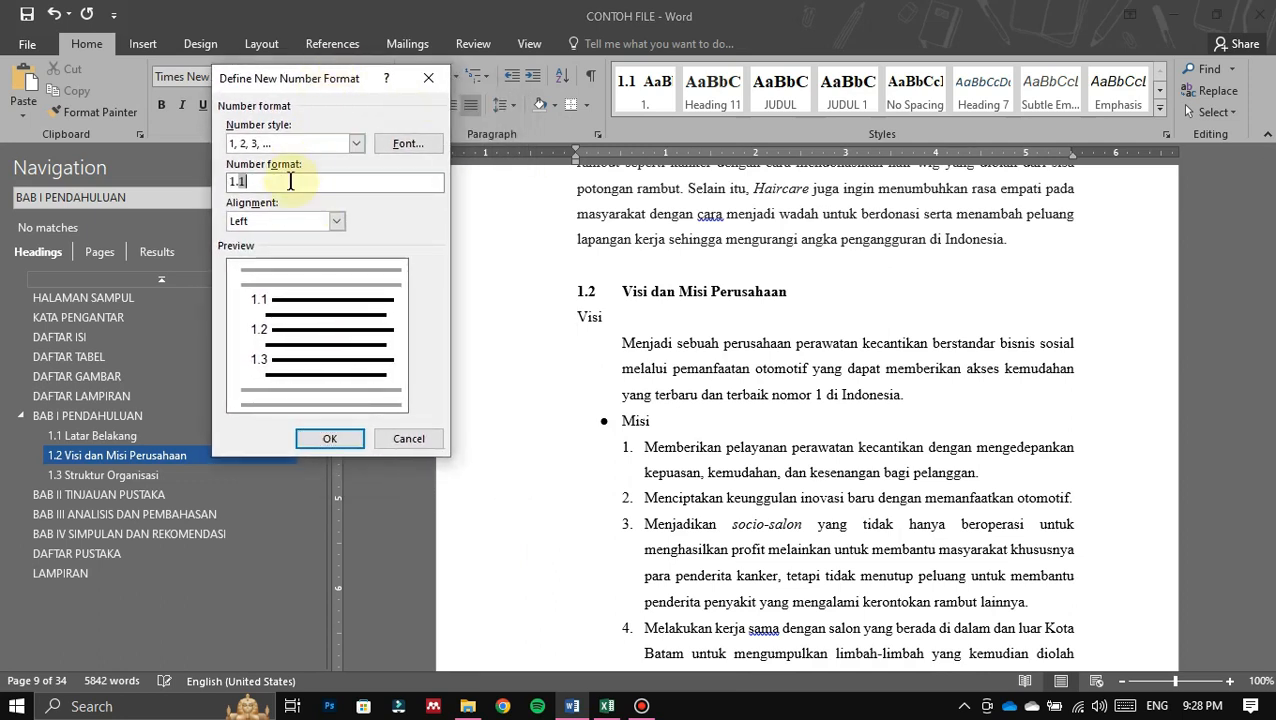
key(BackSpace)
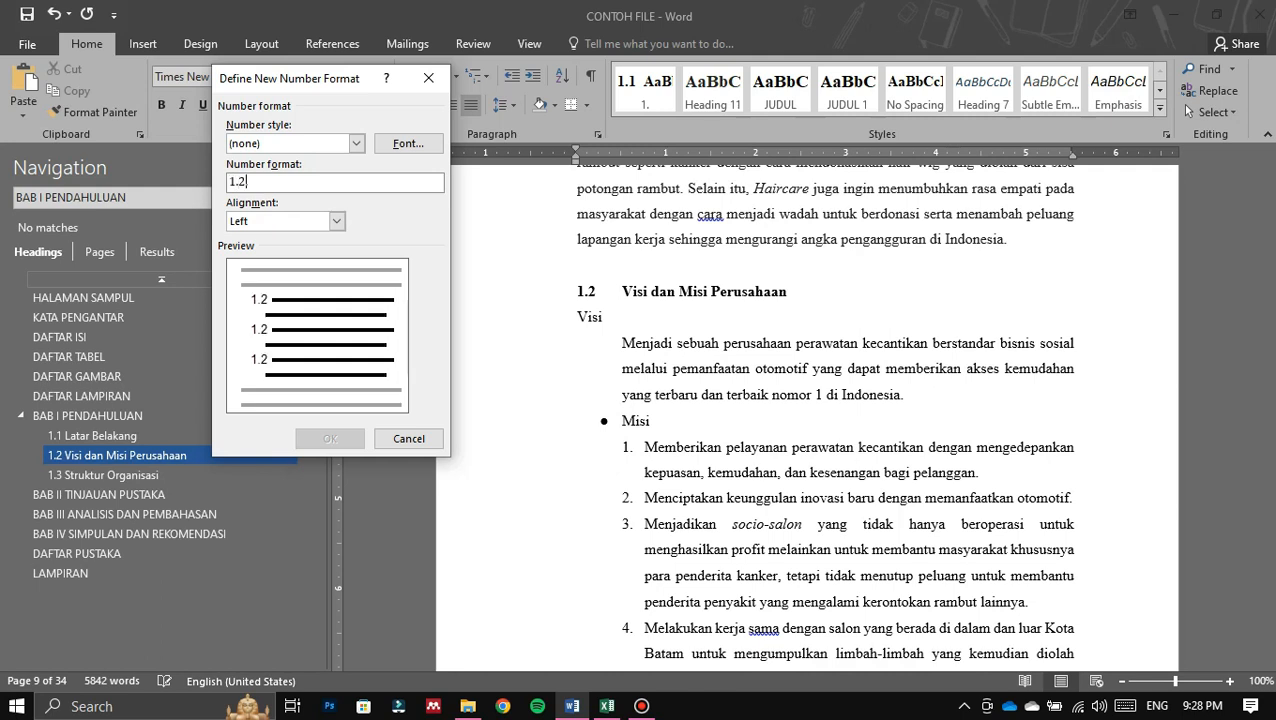
click(318, 148)
click(300, 172)
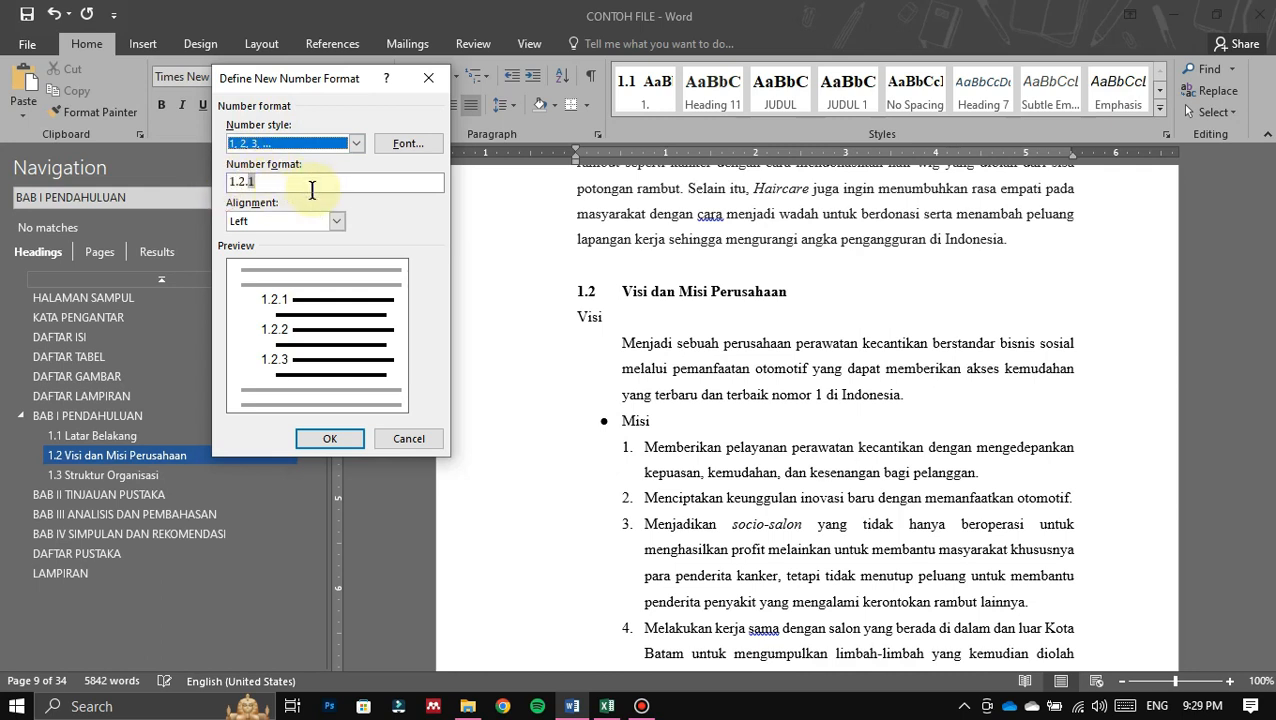
click(333, 440)
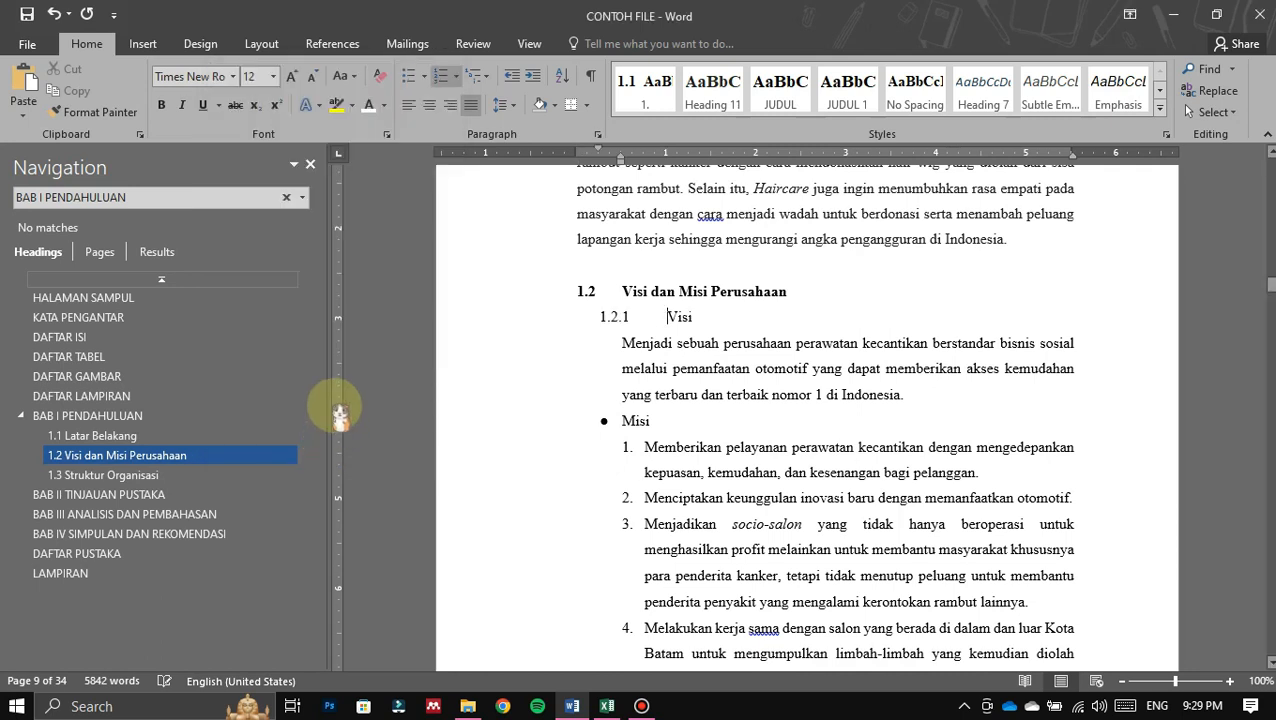
Step: Make the Visi subheading bold and align its number with the margin, with a 0.5-inch hanging indent for the text
triple_click(640, 323)
key(ctrl+b)
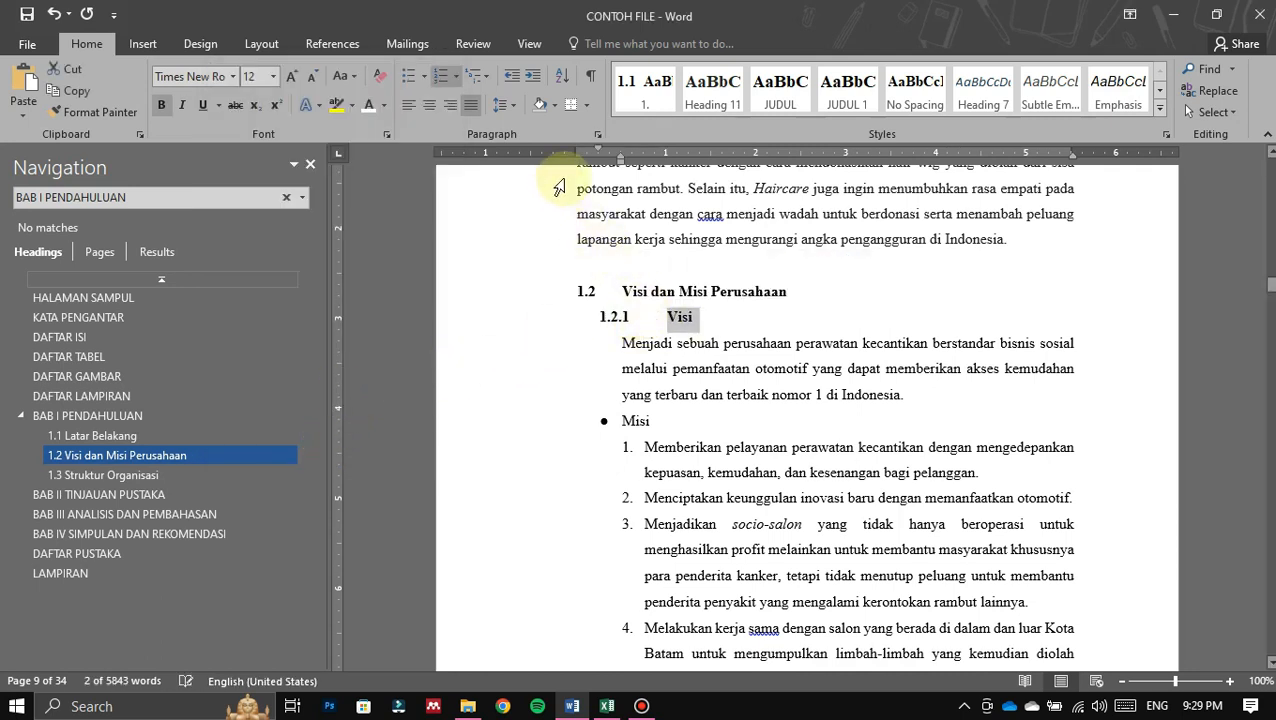
drag(621, 158, 575, 158)
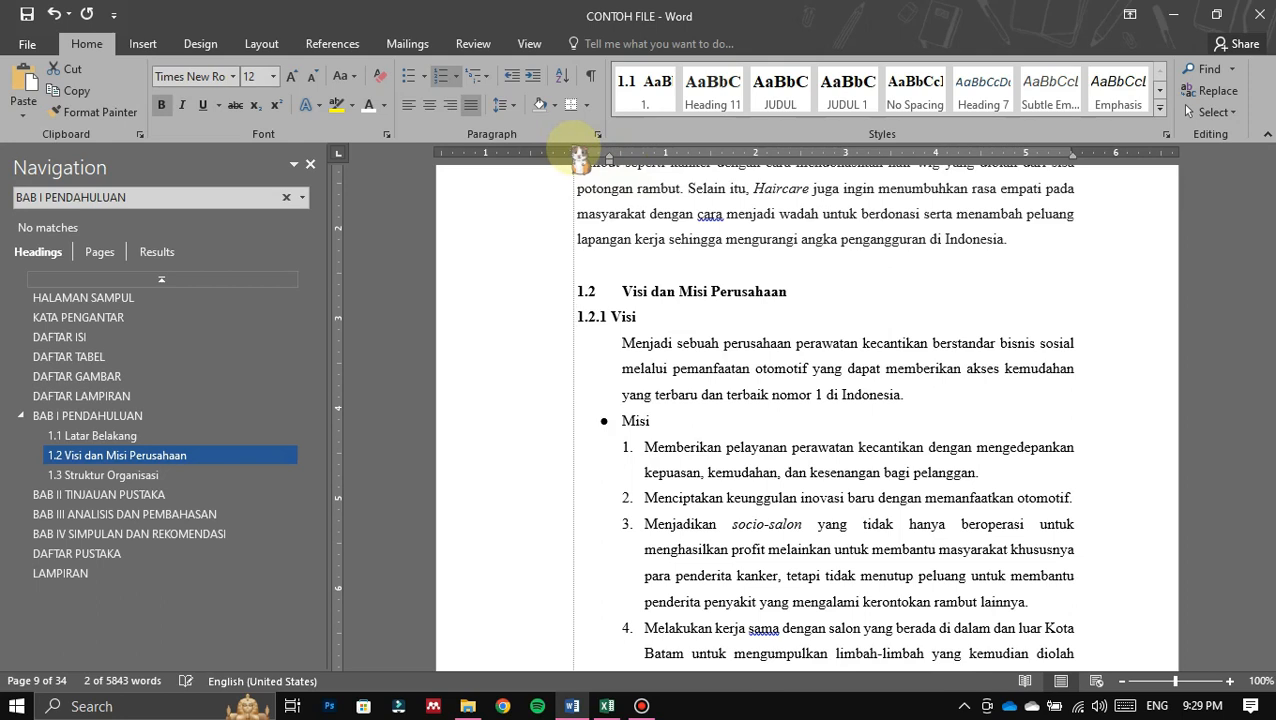
click(615, 318)
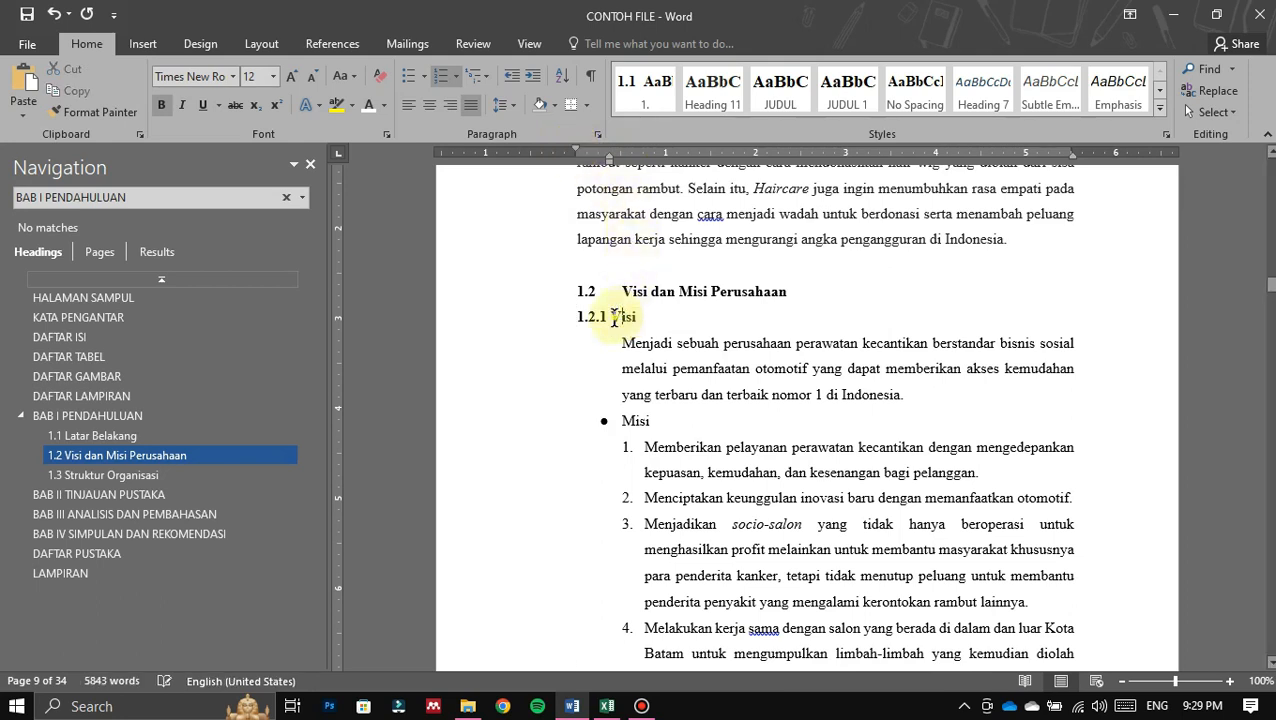
drag(609, 160, 577, 157)
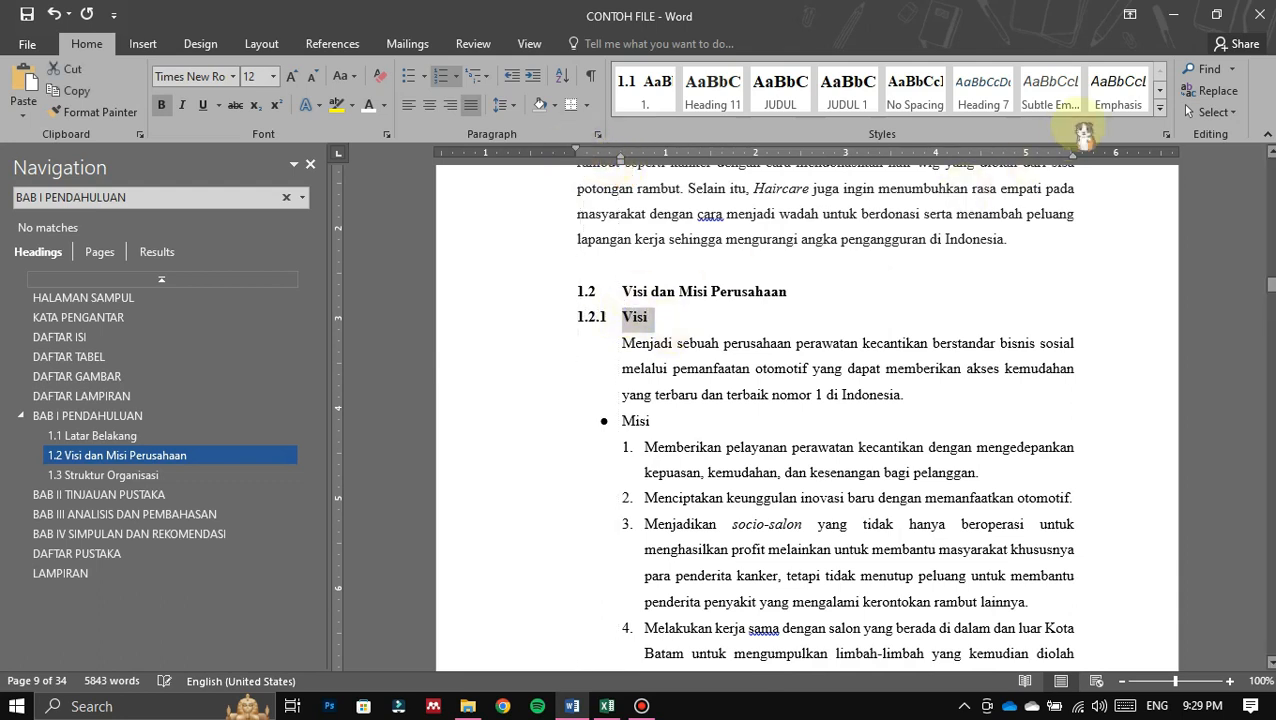
Step: Create a new style named "1.2." from the Visi subheading's formatting and base it on Heading 3
click(1160, 106)
click(706, 238)
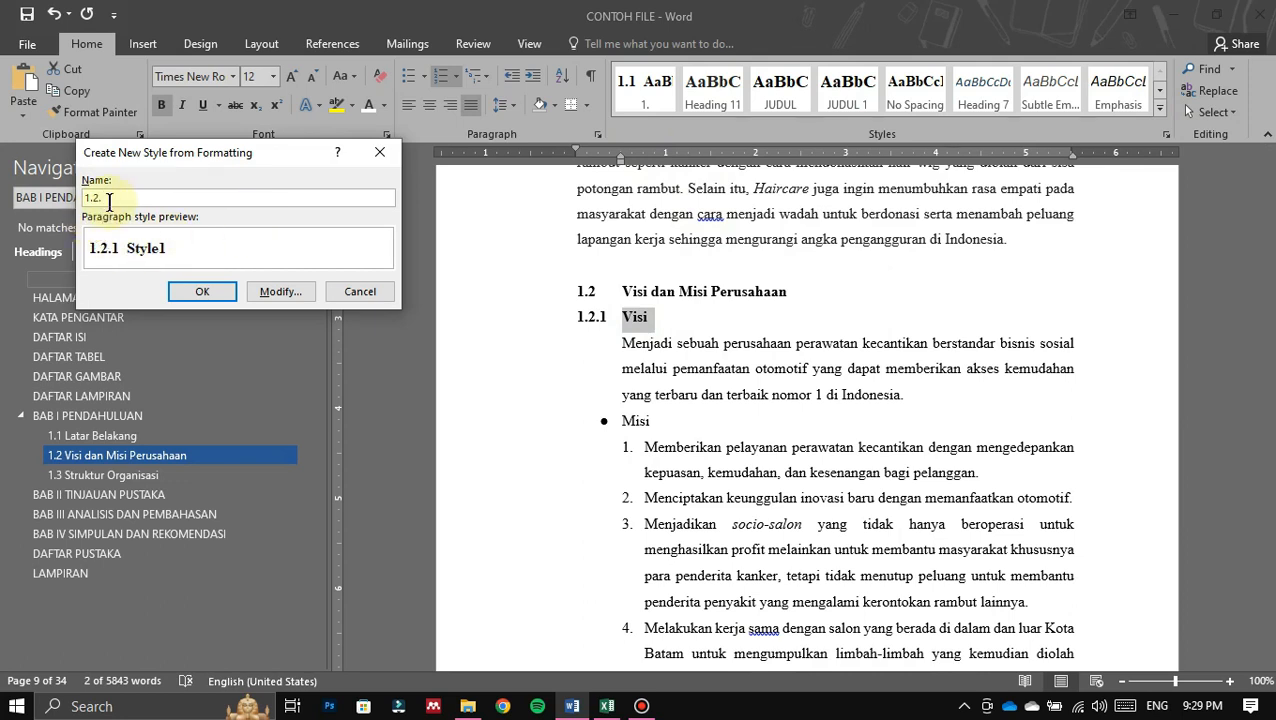
click(280, 291)
click(335, 247)
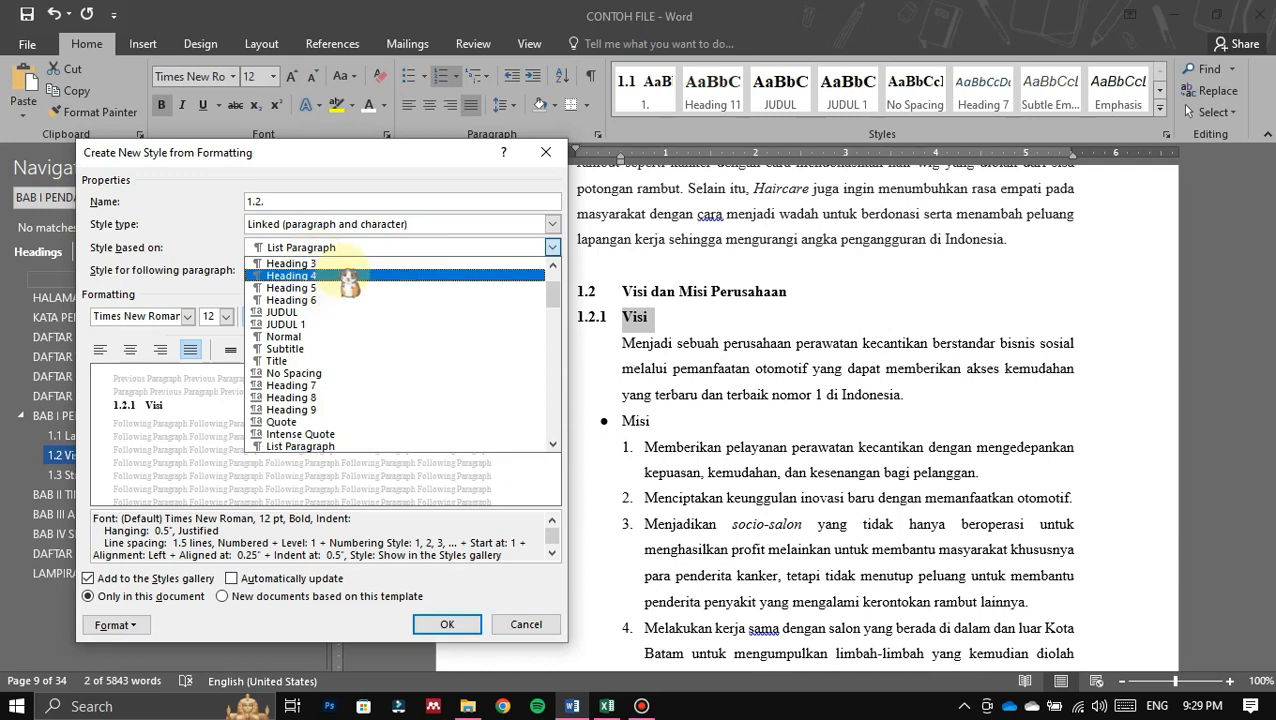
click(330, 263)
Step: Set the "1.2." style's font color to black (Text 1), make it bold, and save the style
click(370, 316)
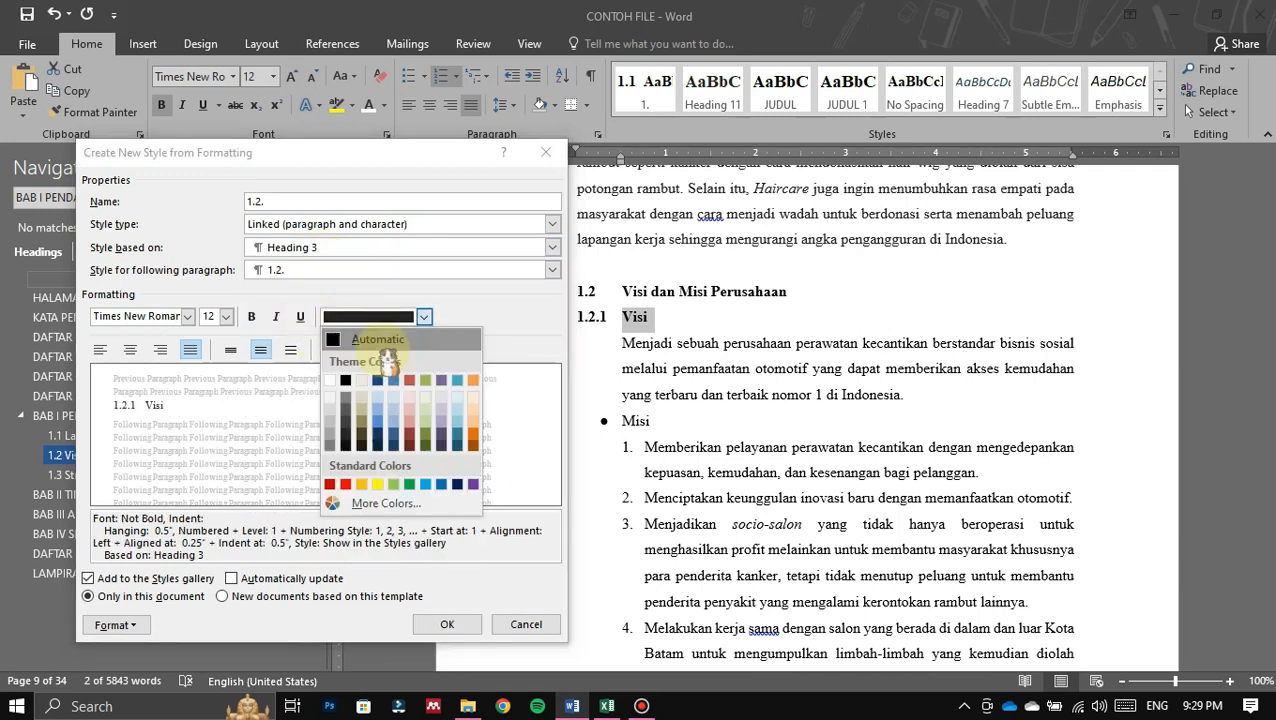
click(345, 380)
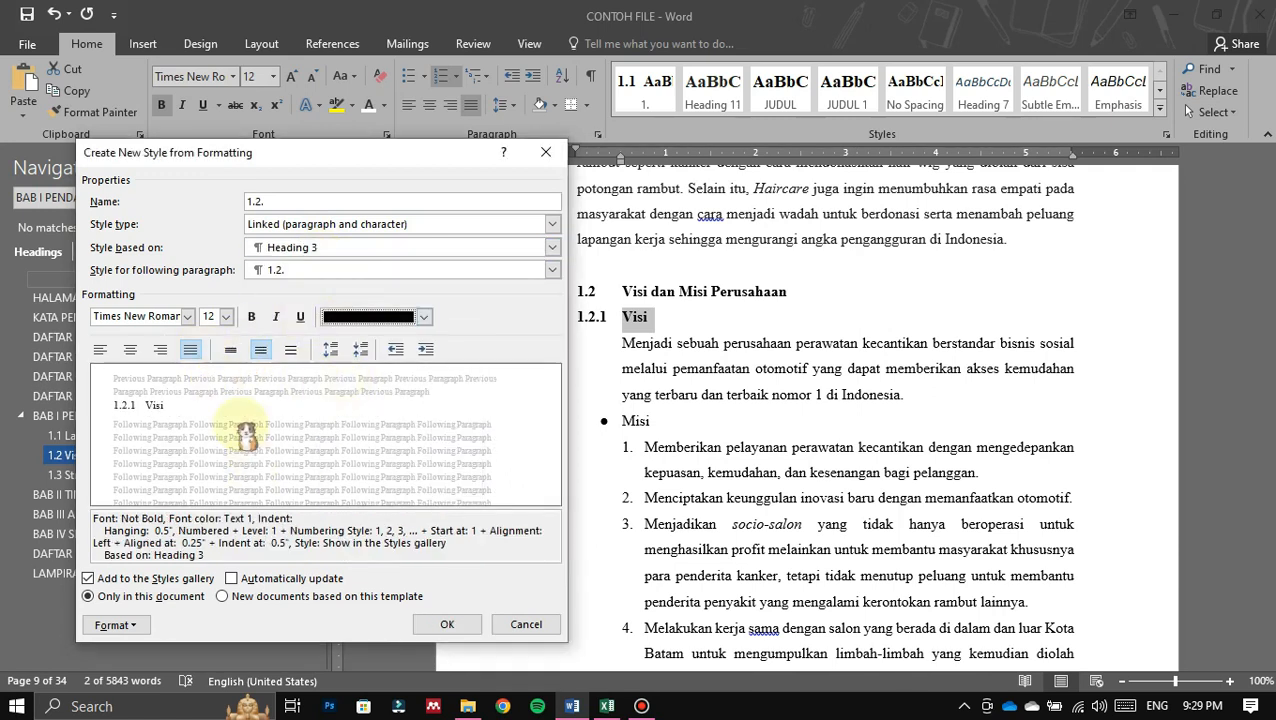
click(251, 316)
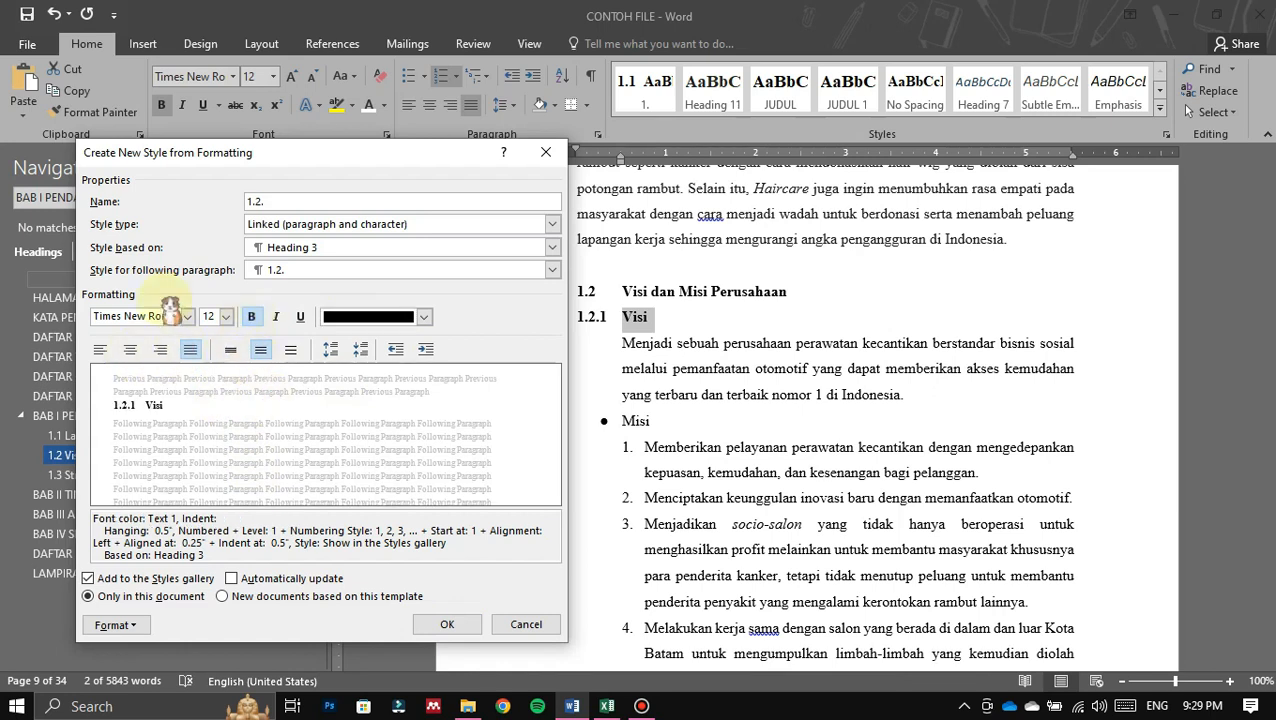
click(446, 622)
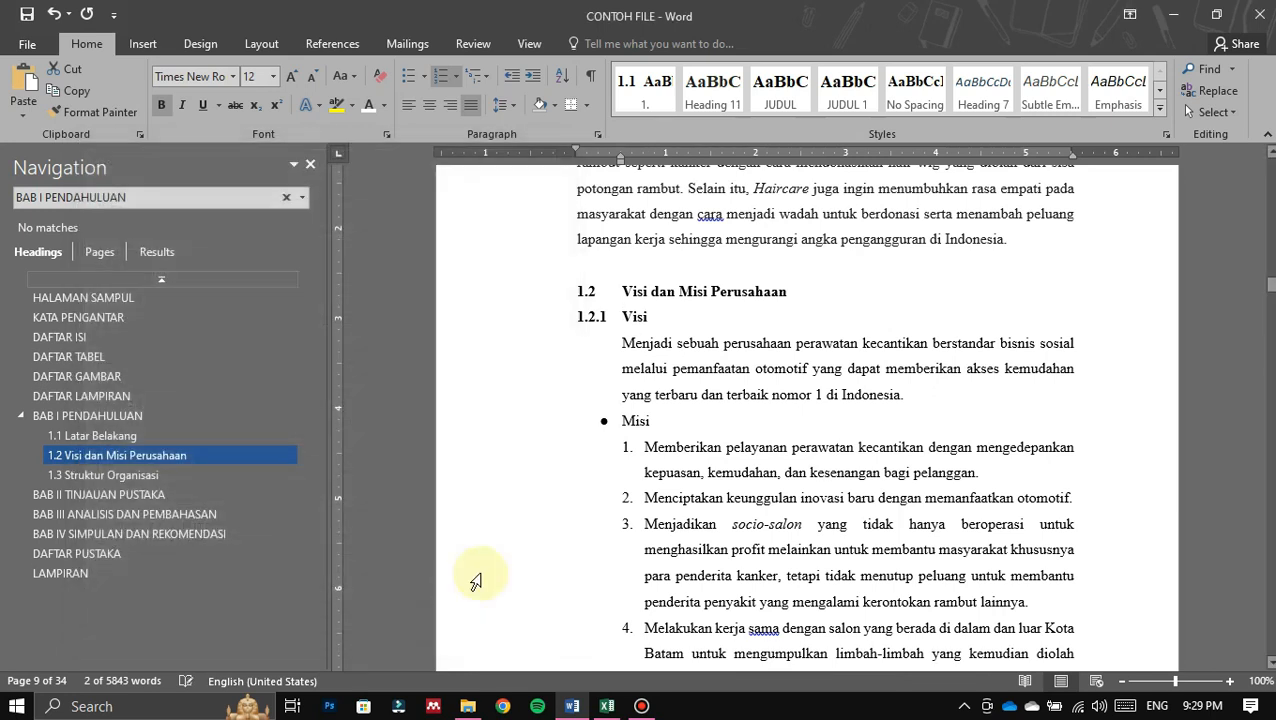
Step: Remove the bullet from the Misi subheading and apply the "1.2." style to it
click(625, 420)
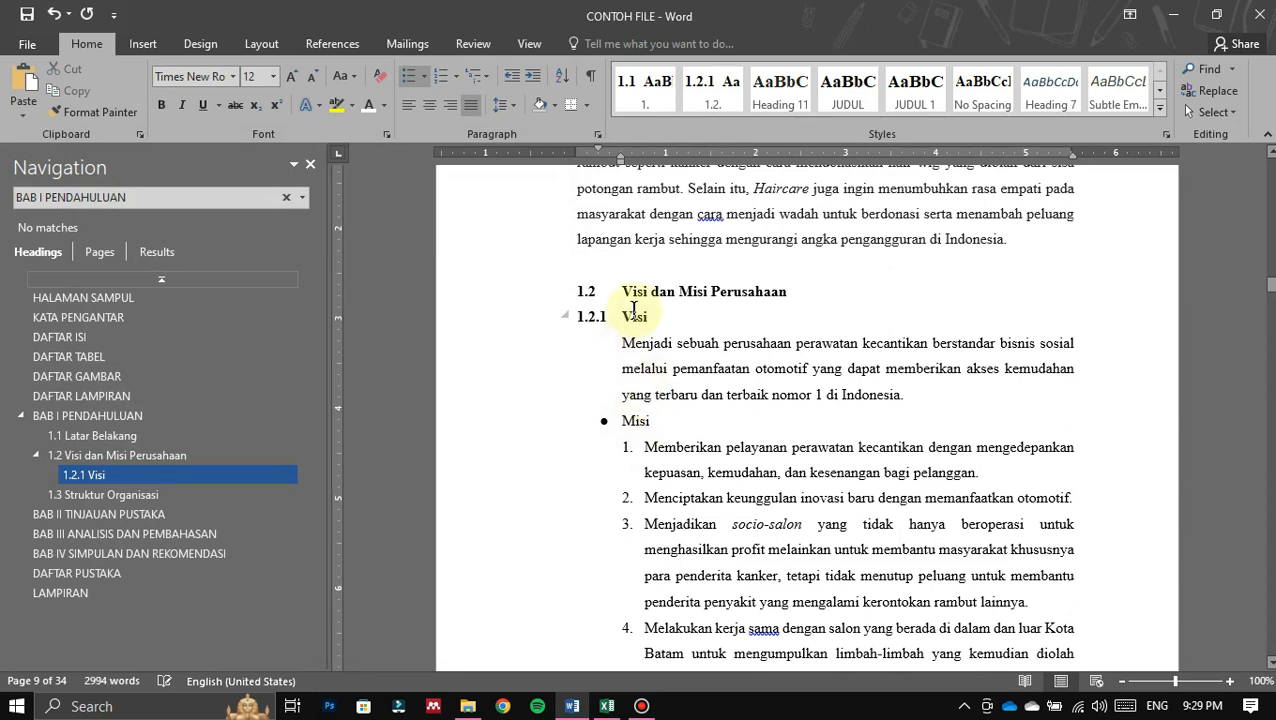
key(BackSpace)
key(BackSpace)
click(712, 90)
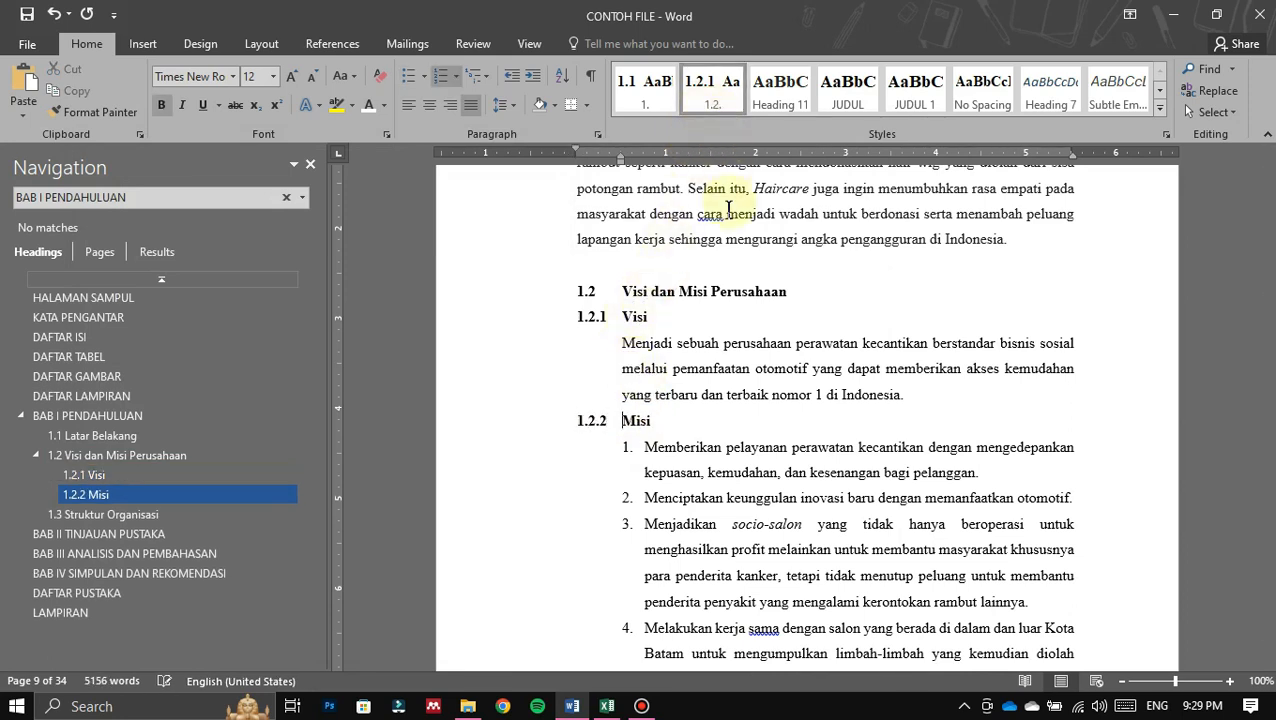
scroll(666, 393, down, 4)
scroll(602, 352, up, 4)
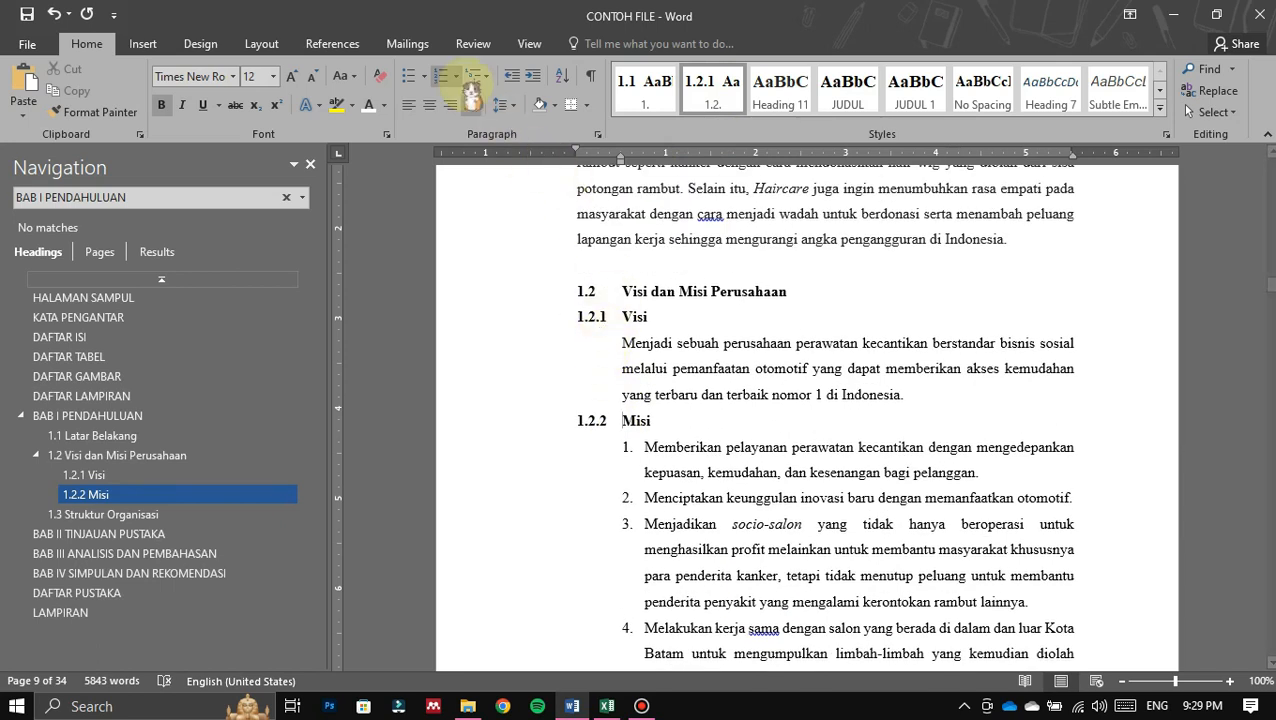
Step: Replace the typed number of the Analisis Lingkungan Eksternal heading in BAB II with automatic 2.1 numbering
scroll(1135, 200, down, 12)
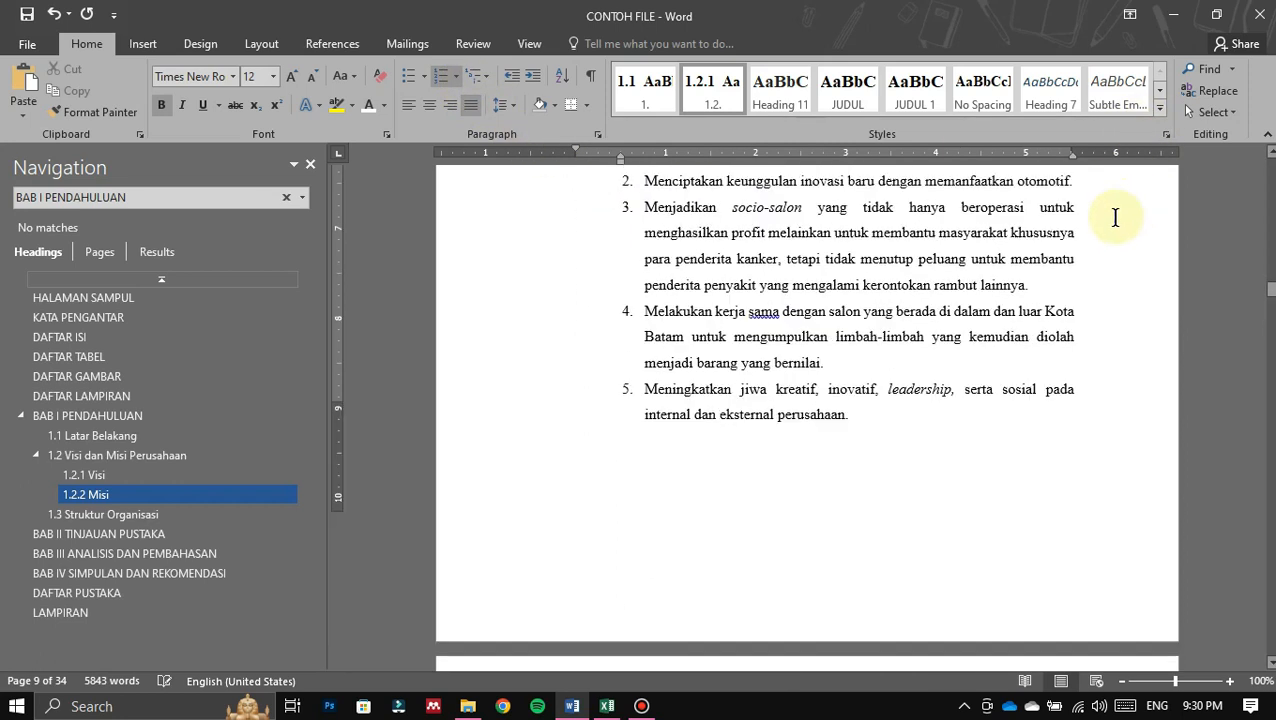
scroll(740, 264, down, 15)
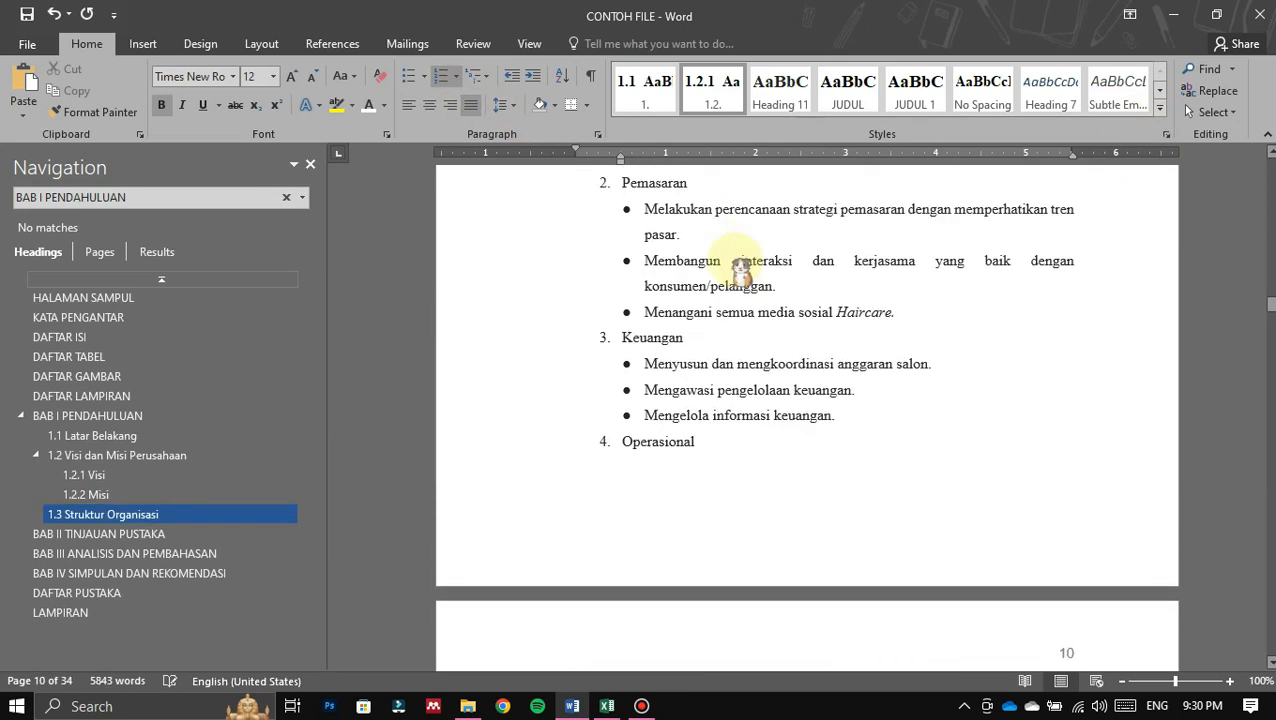
scroll(746, 252, up, 3)
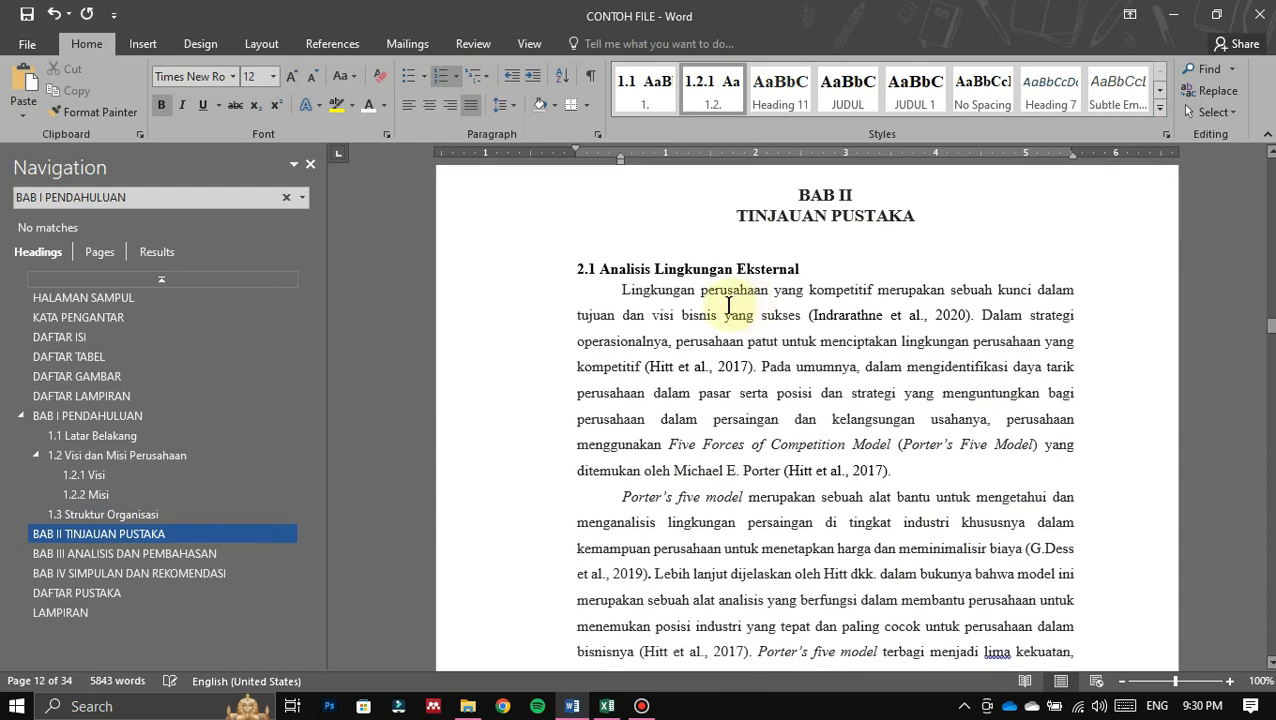
key(BackSpace)
key(BackSpace)
key(BackSpace)
key(BackSpace)
click(456, 79)
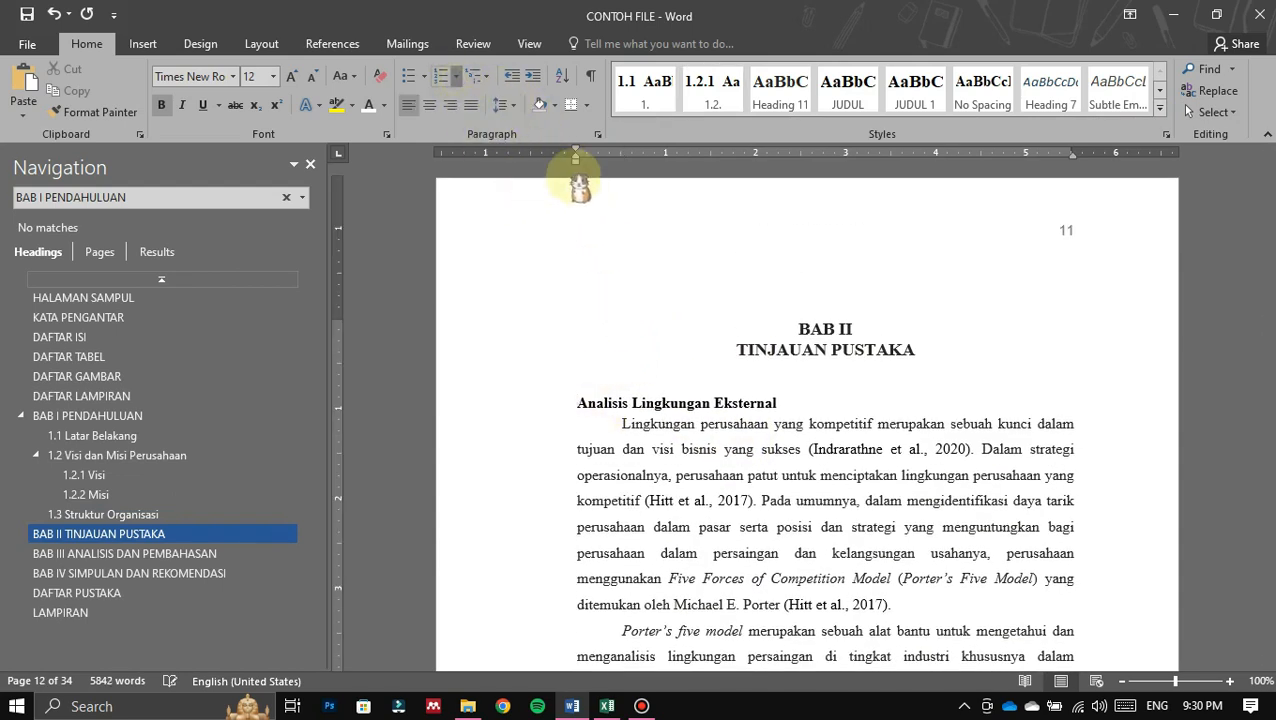
drag(680, 160, 680, 413)
click(452, 425)
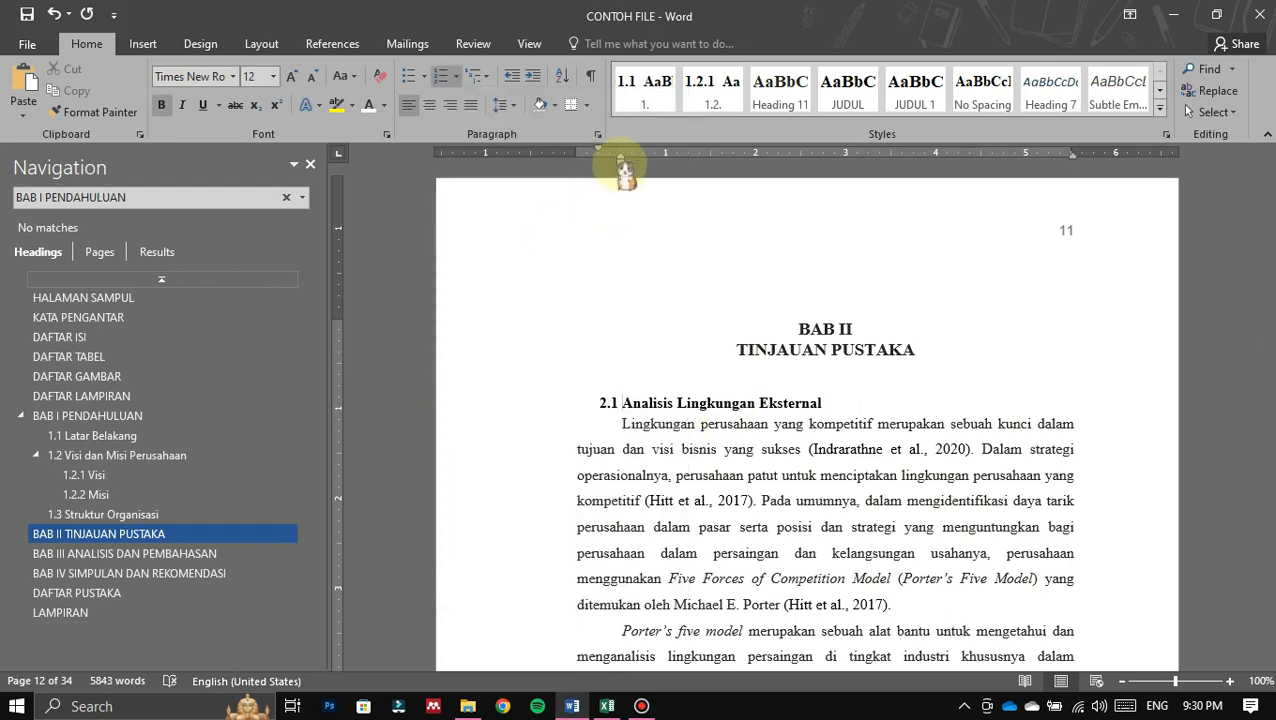
Step: Move the 2.1 heading's number indent to the left margin and create a new style named "2." from the heading's formatting
drag(603, 160, 580, 157)
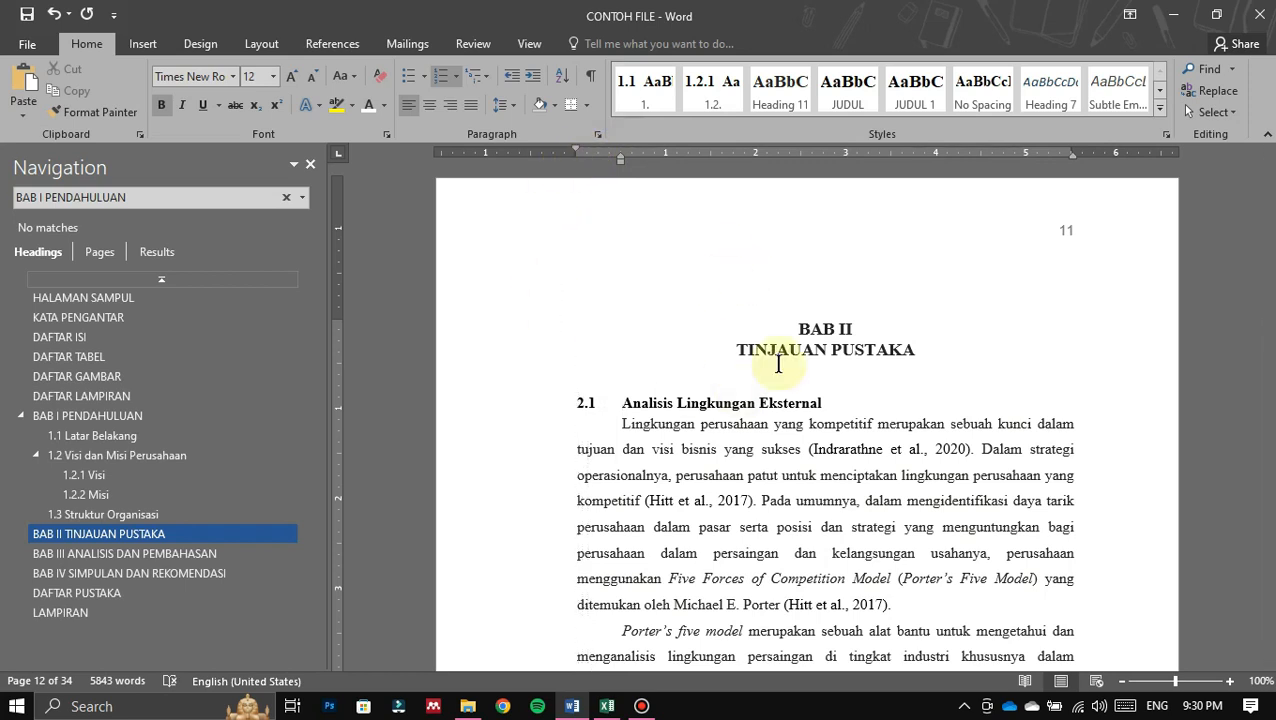
drag(844, 406, 567, 373)
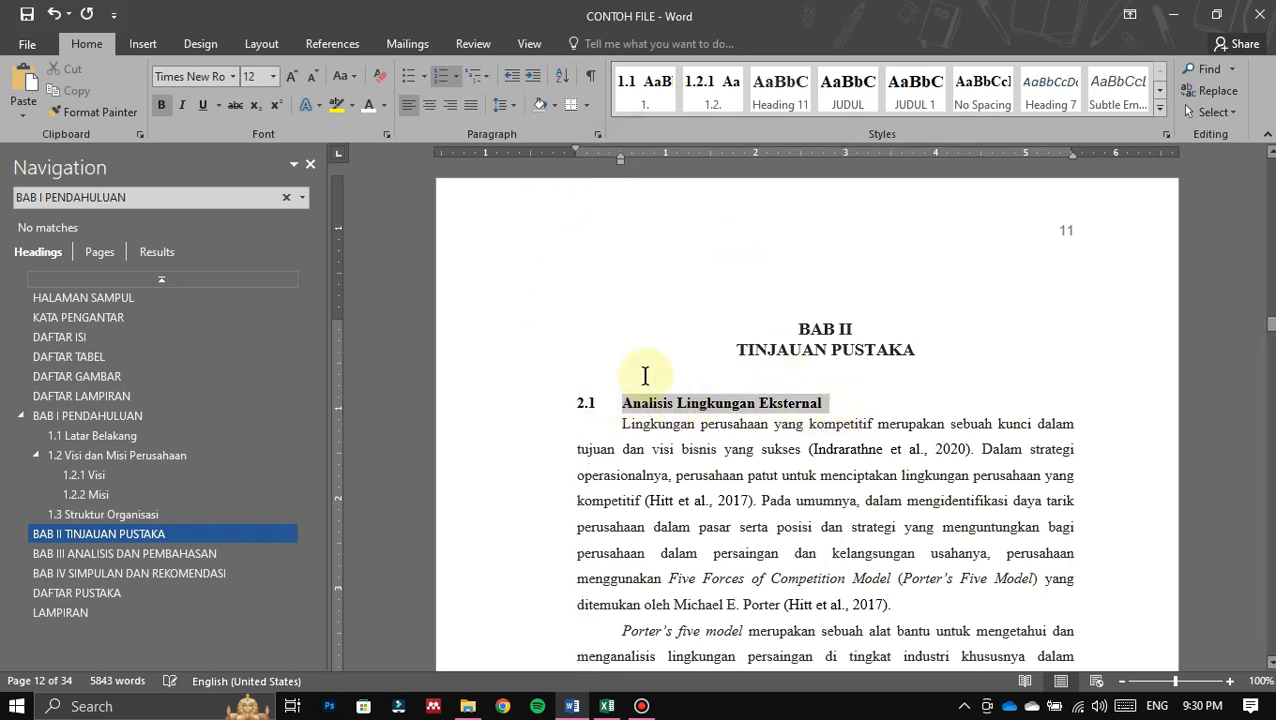
click(1160, 110)
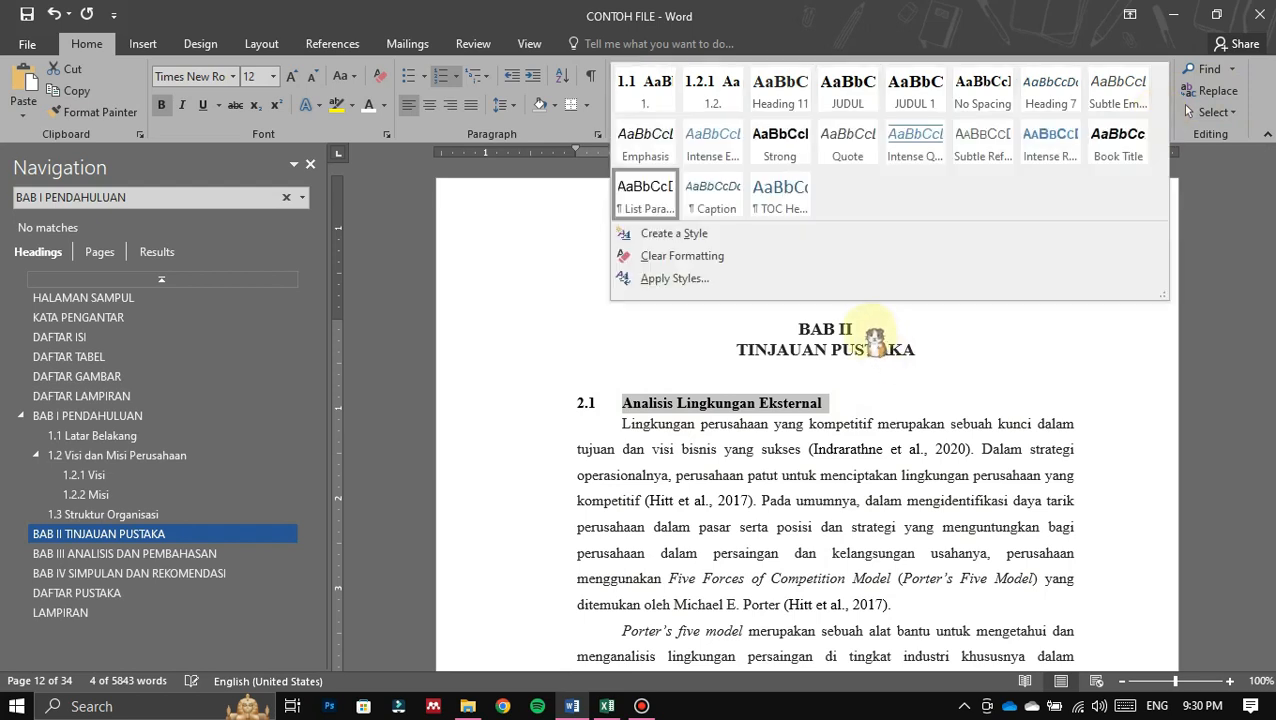
click(800, 236)
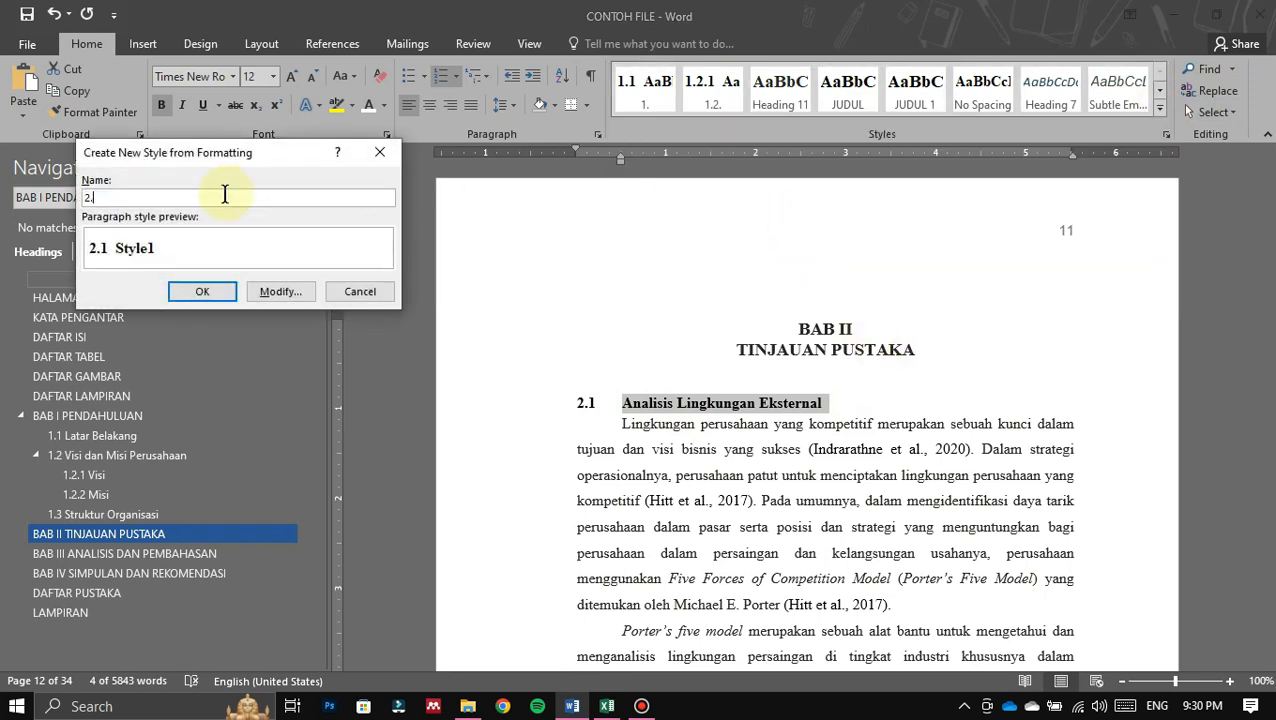
click(300, 292)
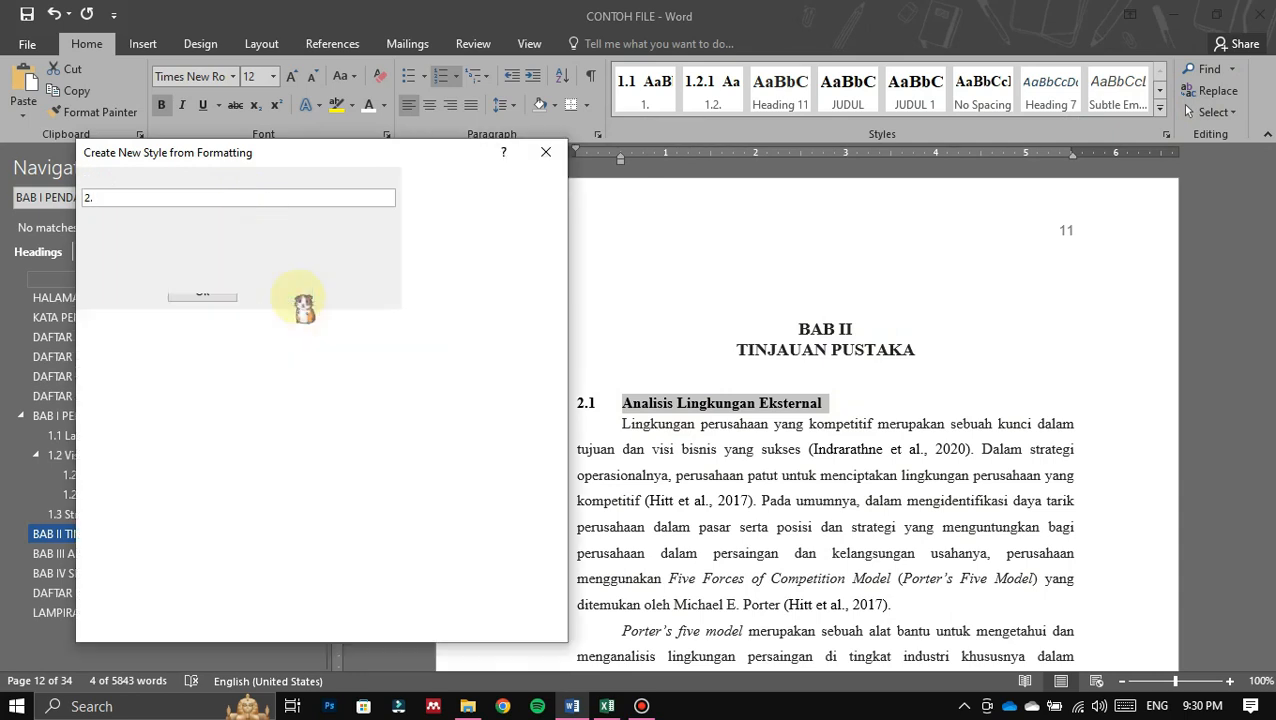
Step: Base the "2." style on Heading 2, make it bold, and save the style
click(405, 248)
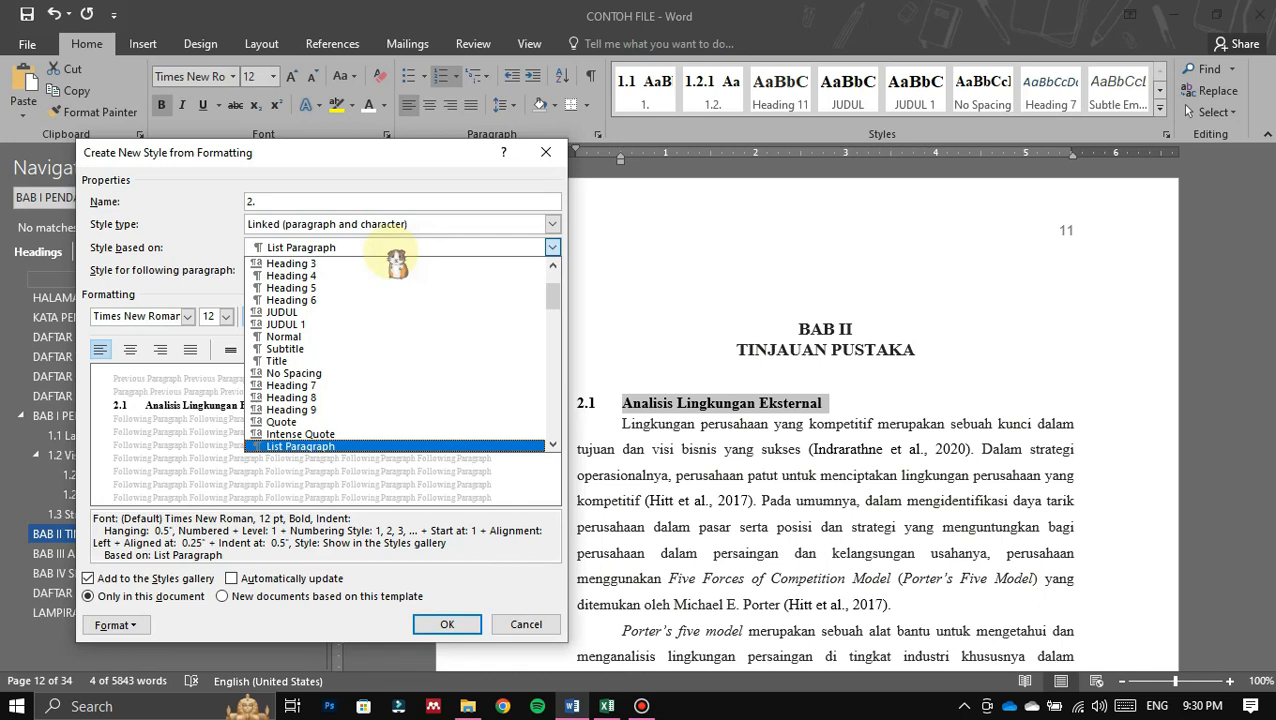
scroll(390, 270, up, 1)
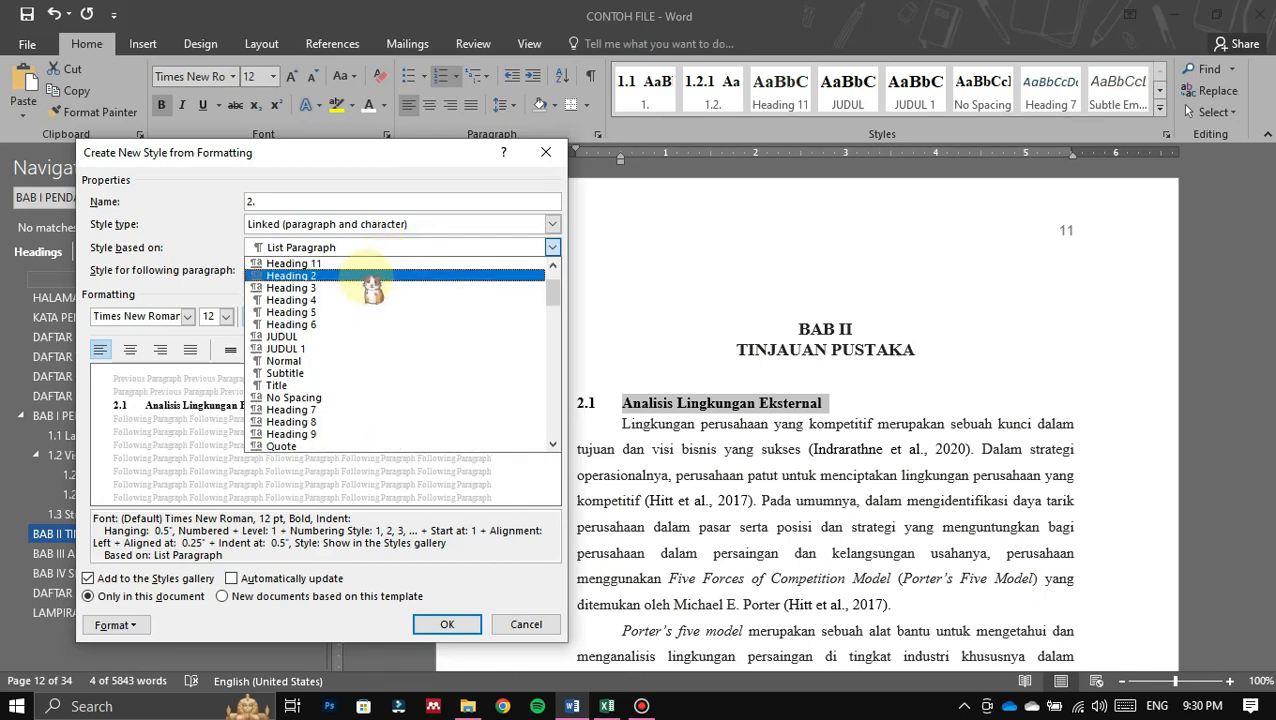
click(372, 276)
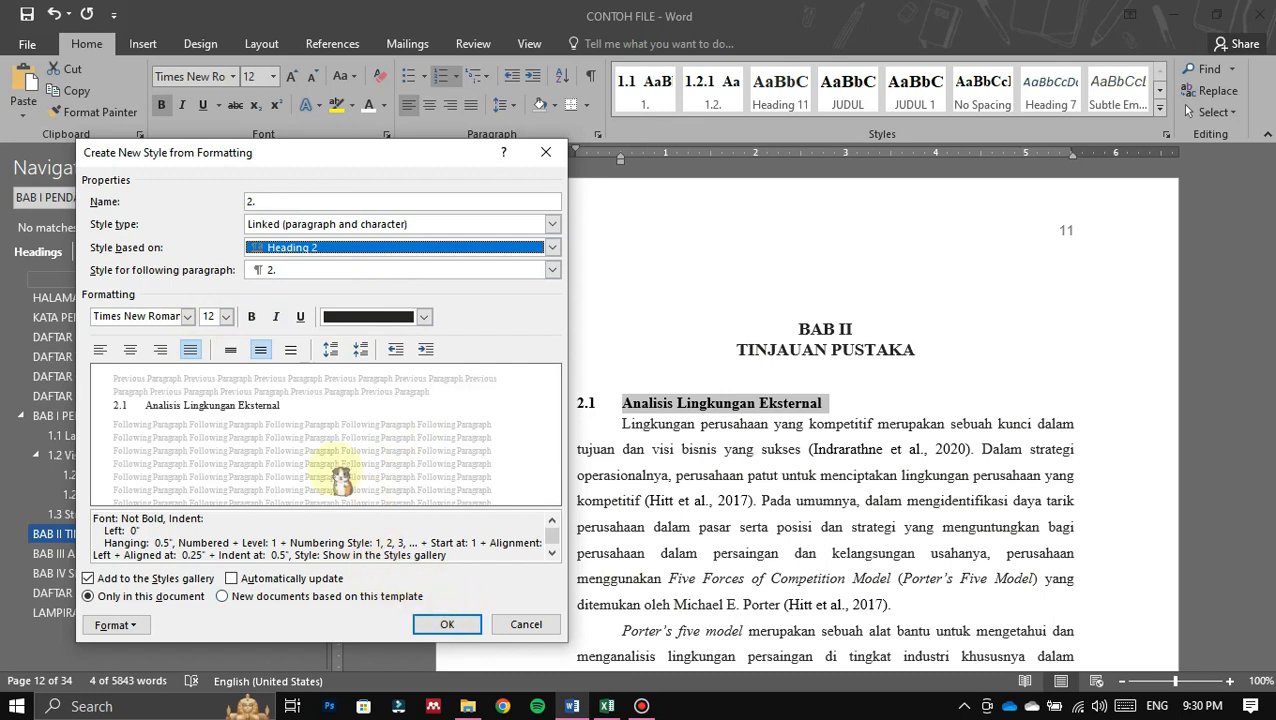
click(253, 317)
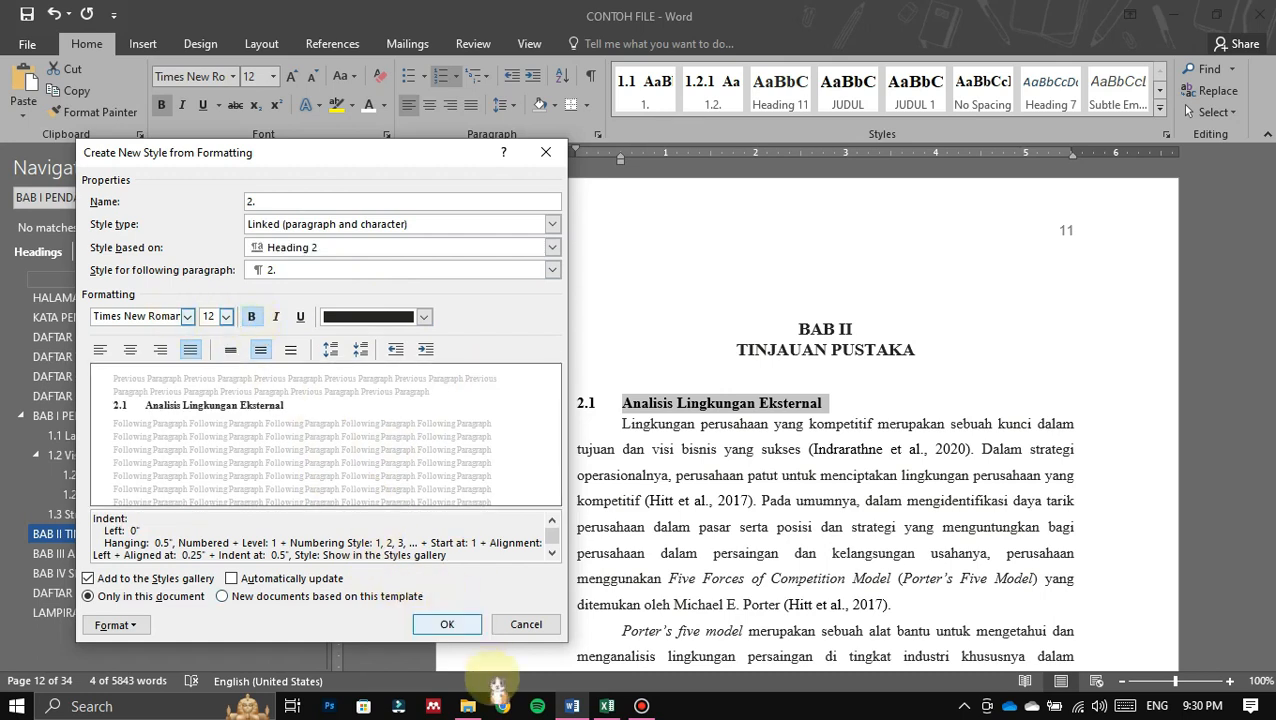
click(452, 624)
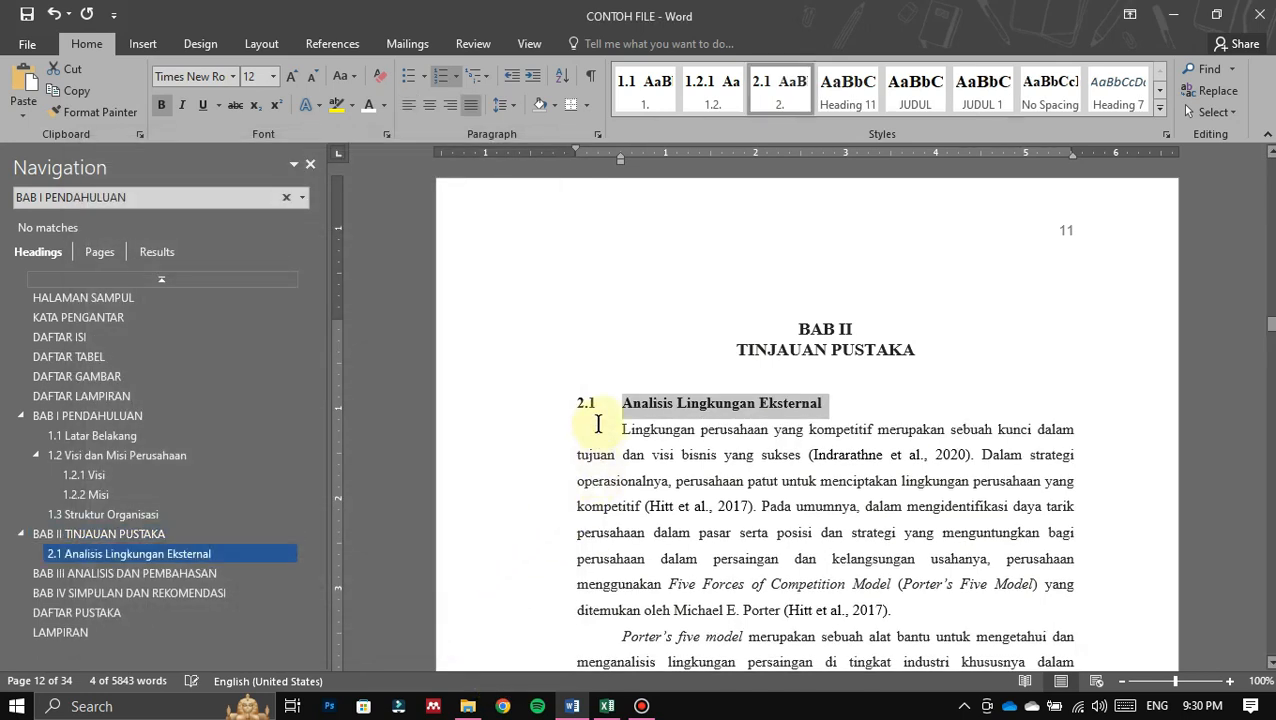
Step: Remove the typed number of the Analisis Lingkungan Internal heading and apply the "2." style to it
scroll(604, 427, down, 5)
scroll(613, 425, down, 12)
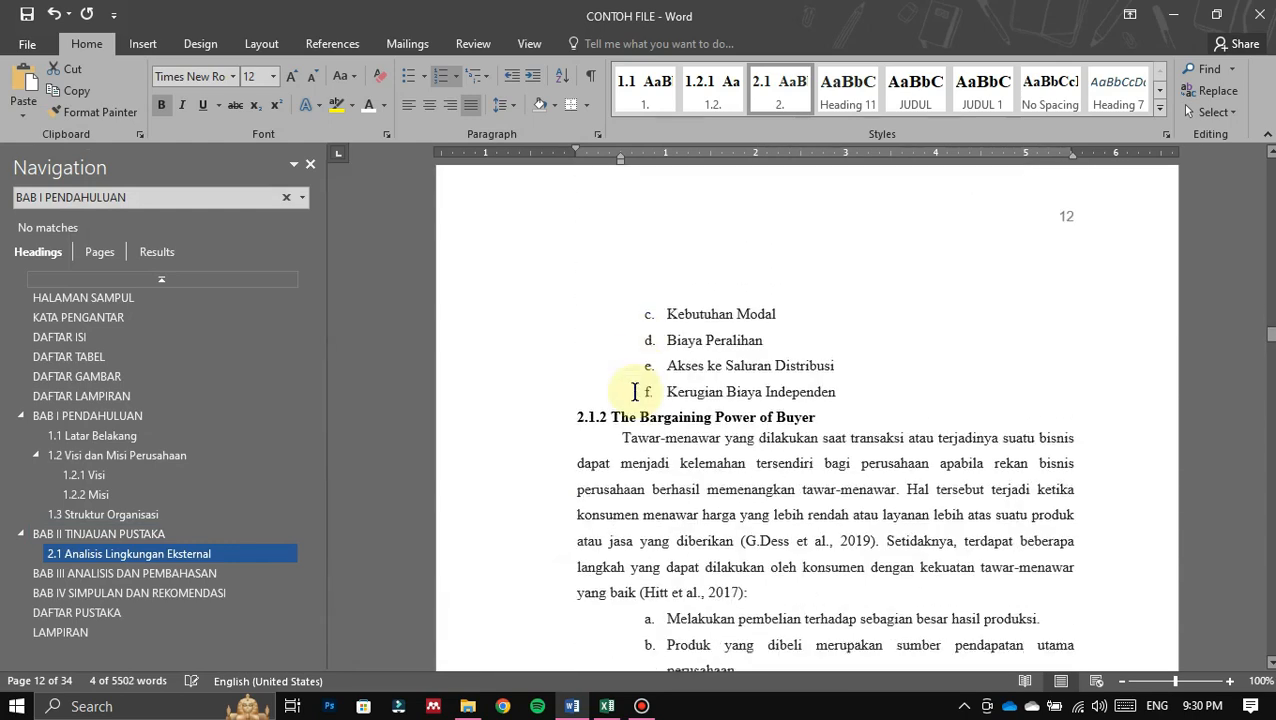
scroll(618, 390, up, 3)
scroll(622, 364, down, 20)
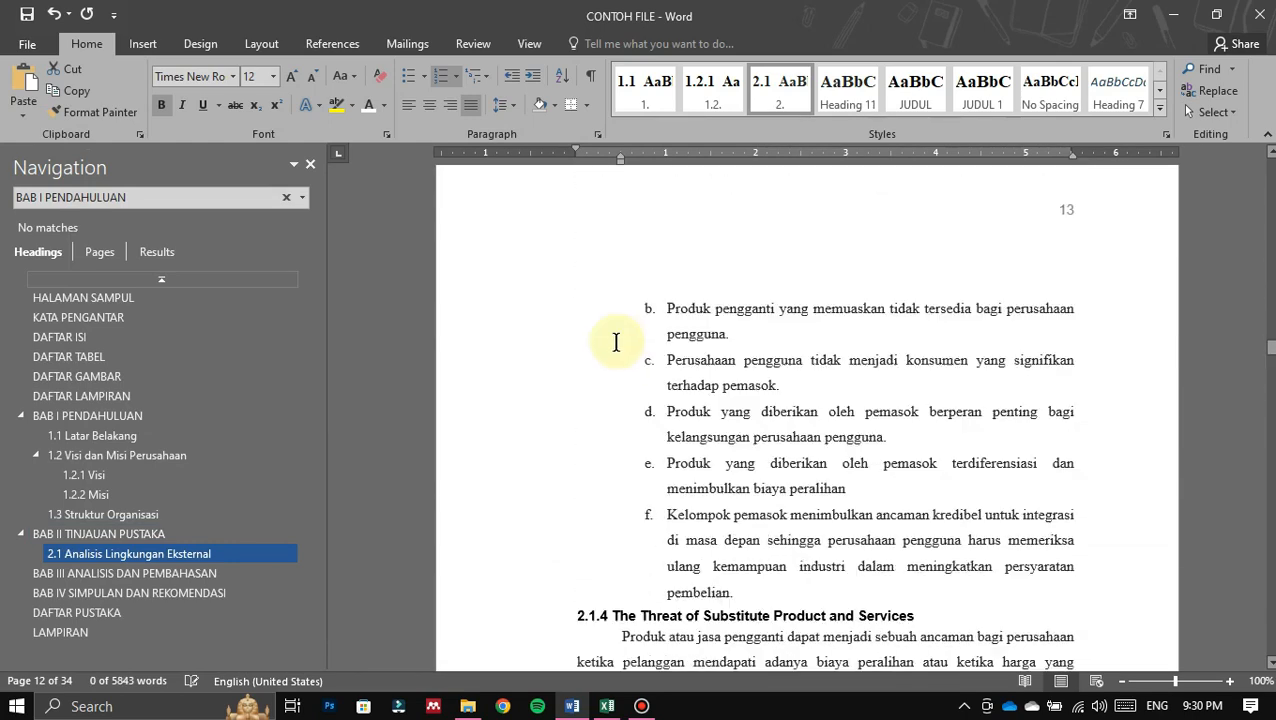
scroll(588, 319, down, 20)
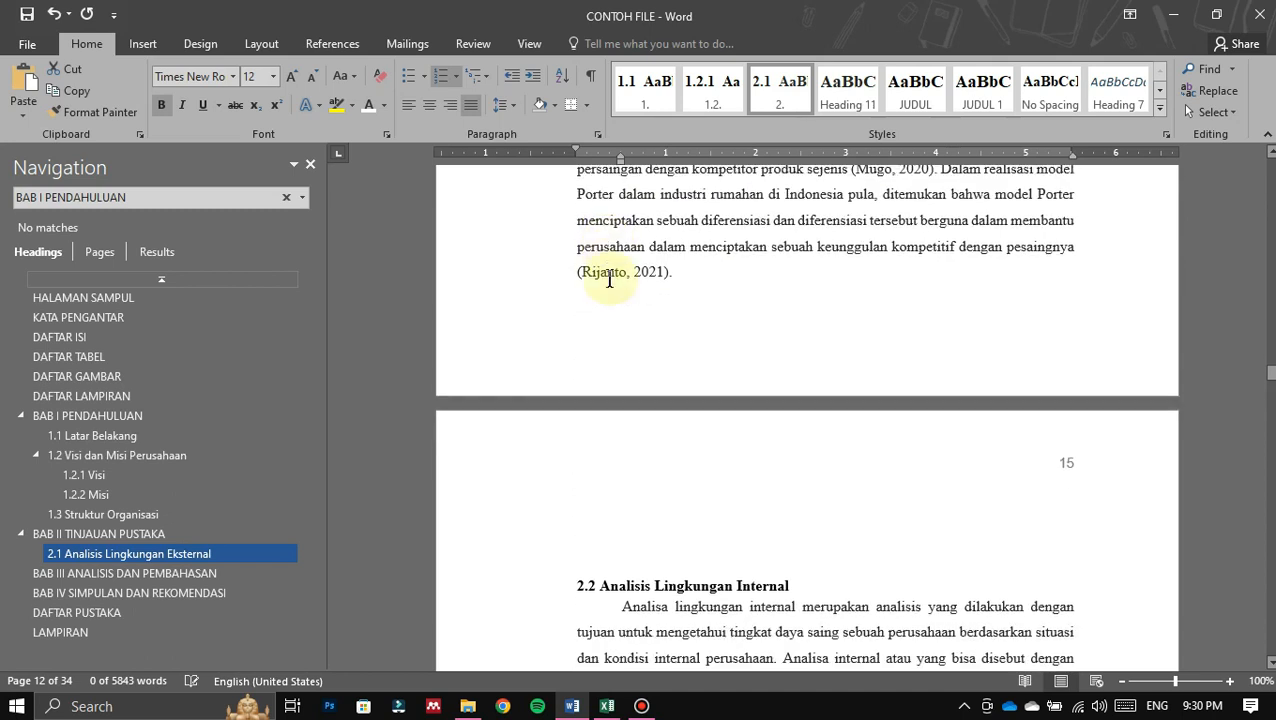
click(600, 290)
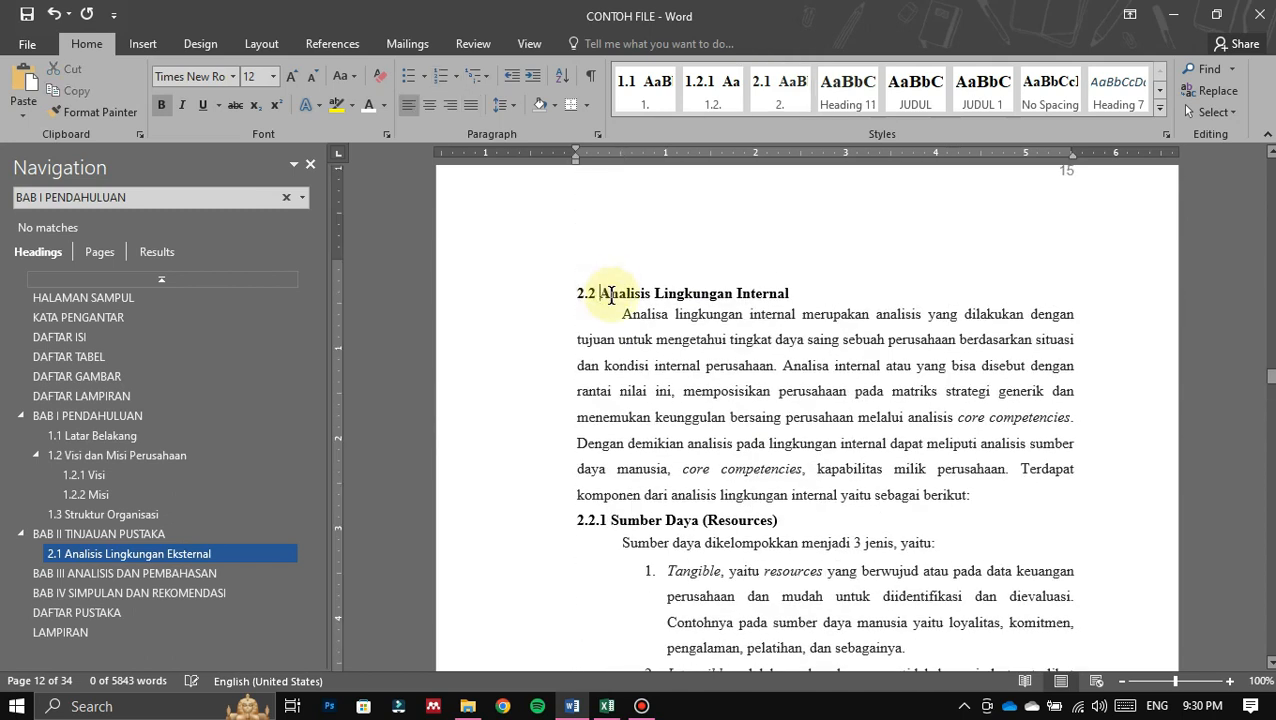
key(BackSpace)
key(BackSpace)
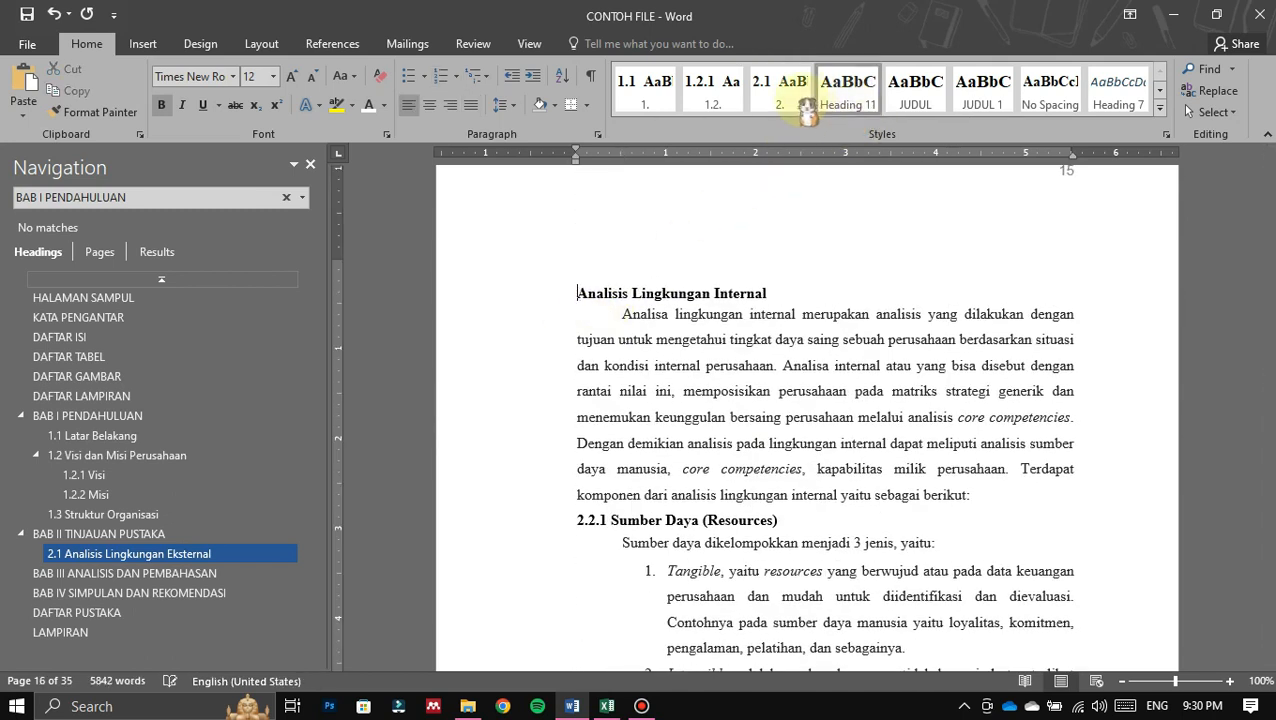
click(780, 92)
Step: Remove the typed number of the Analisis Strategi Tingkat Bisnis heading and apply the "2." style to it
scroll(757, 458, down, 15)
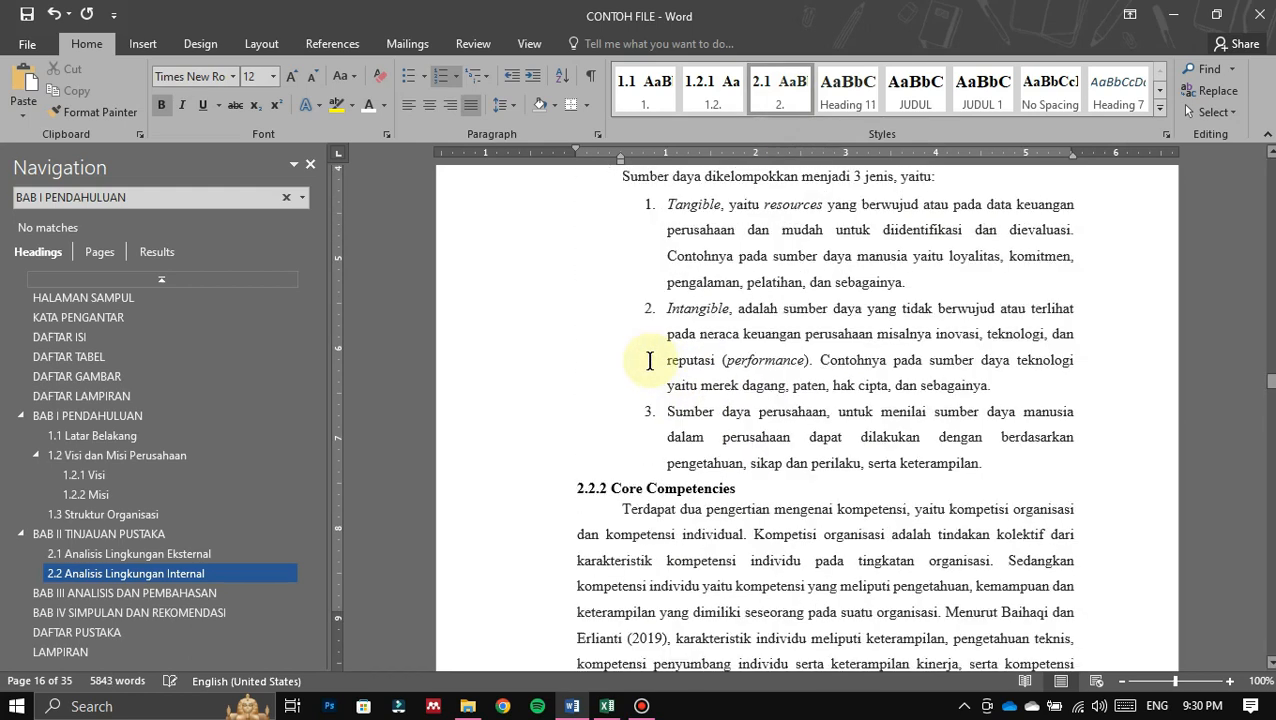
scroll(603, 235, down, 3)
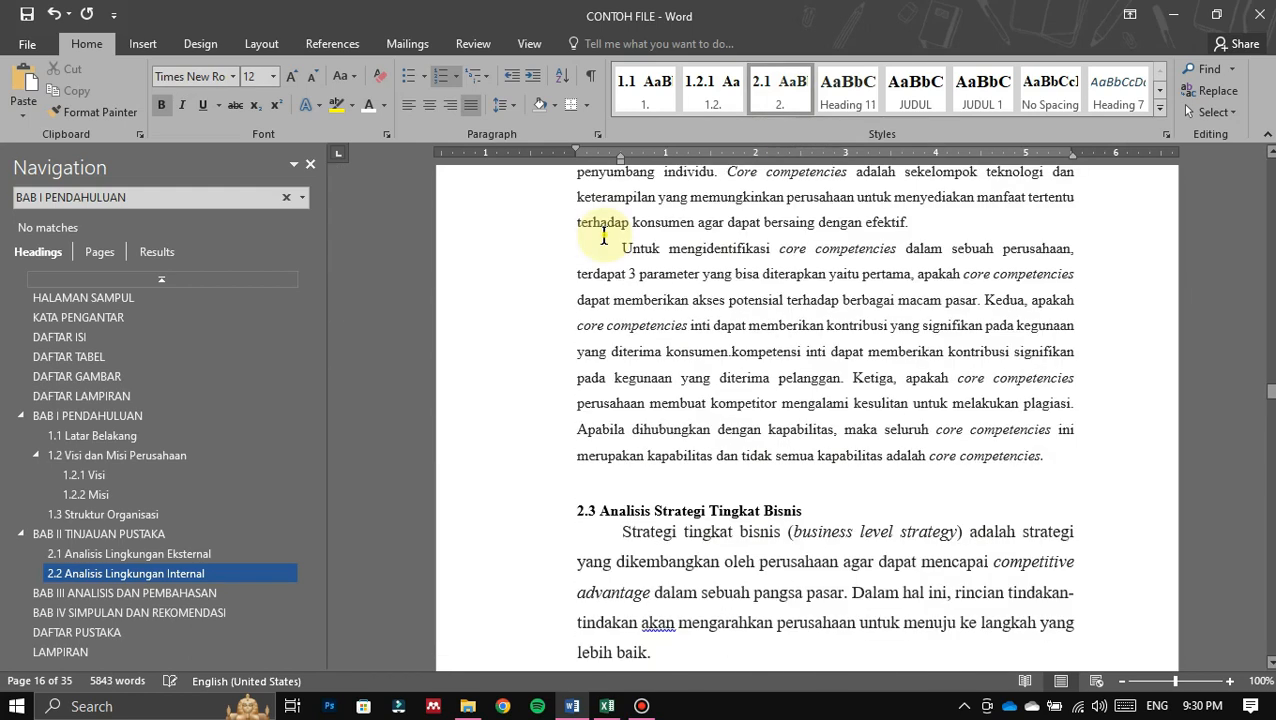
scroll(603, 237, down, 7)
click(603, 234)
key(BackSpace)
key(BackSpace)
key(BackSpace)
key(BackSpace)
click(780, 92)
scroll(588, 430, down, 20)
scroll(595, 380, up, 8)
click(603, 355)
key(BackSpace)
key(BackSpace)
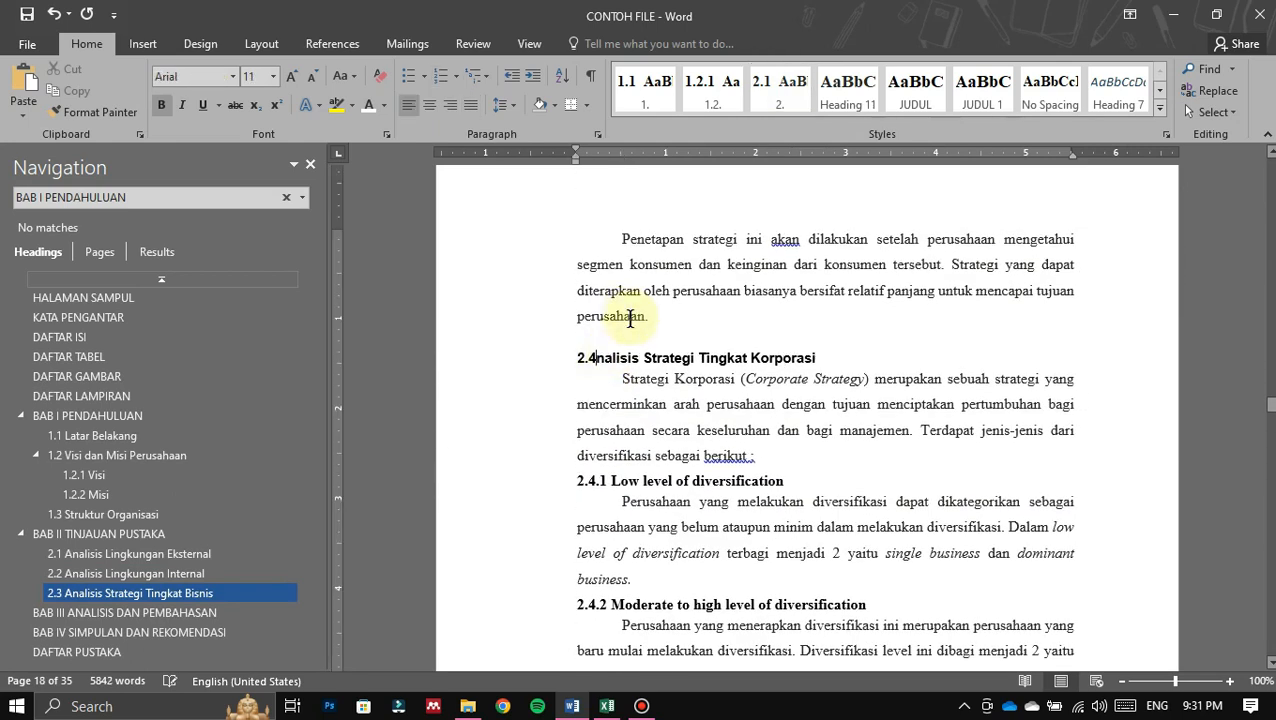
key(ctrl+z)
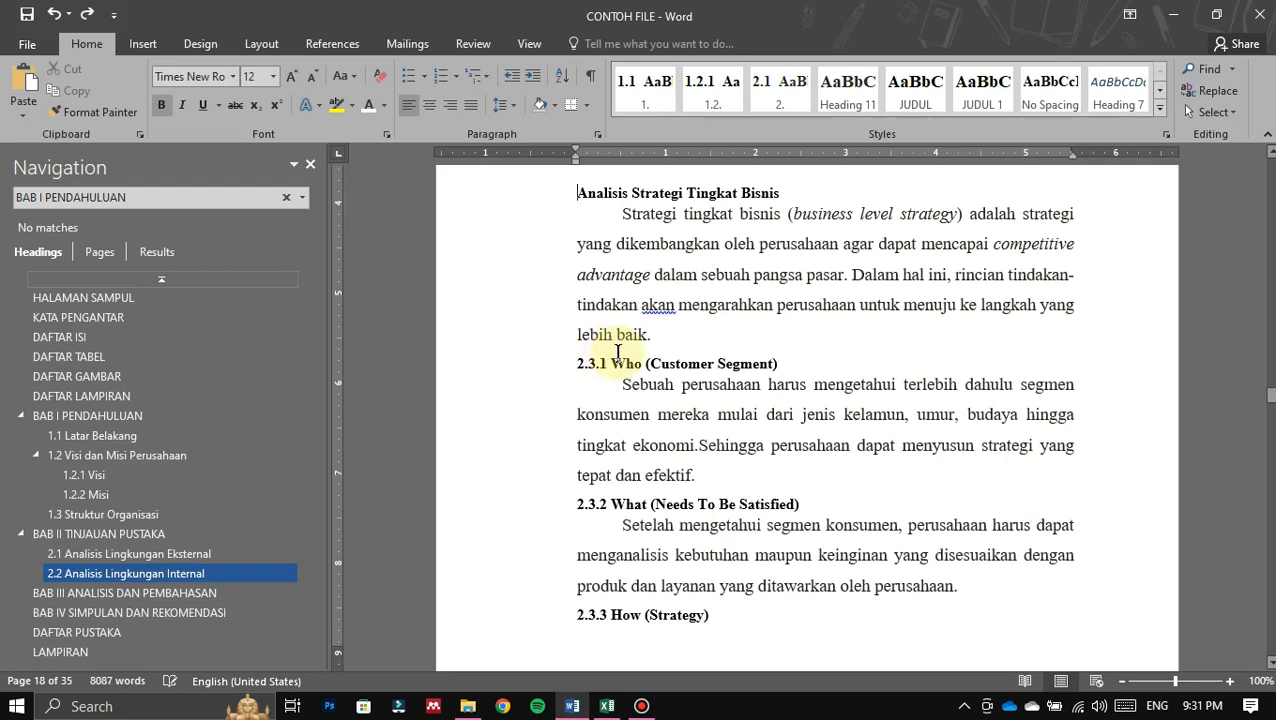
key(ctrl+y)
Step: Remove the typed number of the Analisis Strategi Tingkat Korporasi heading and apply the "2." style to it
scroll(641, 256, down, 6)
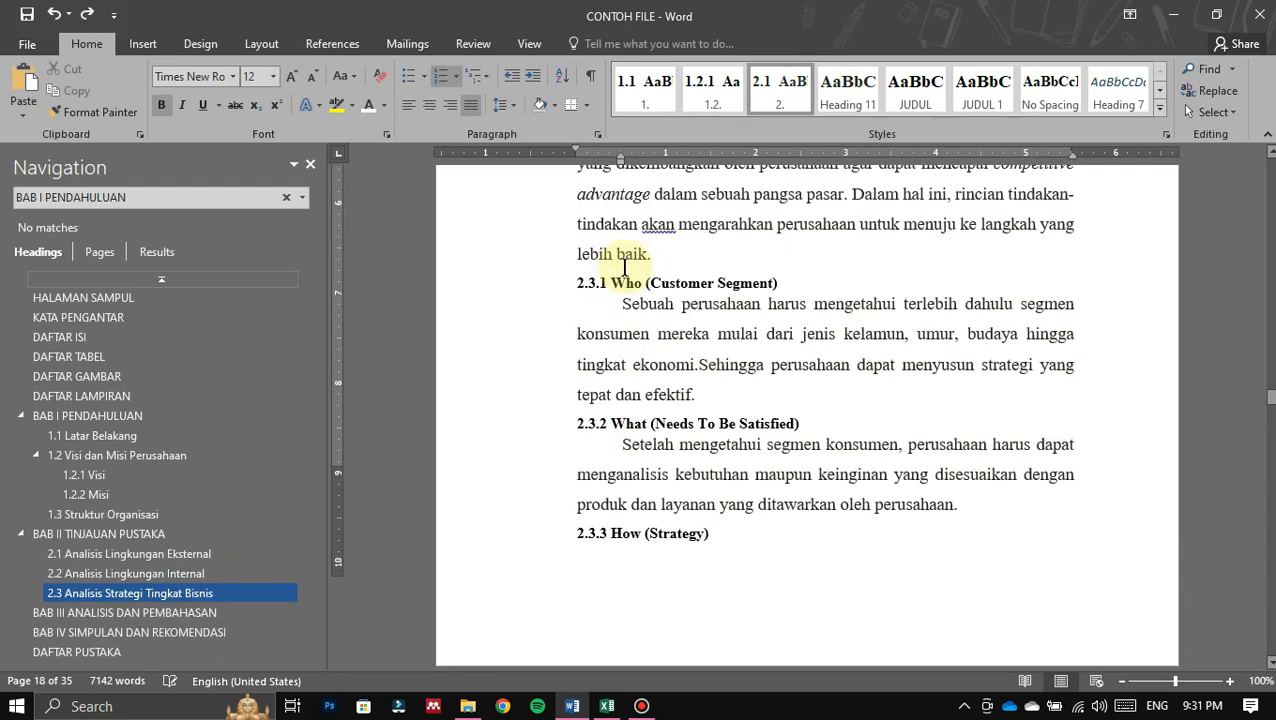
scroll(637, 322, down, 5)
click(599, 187)
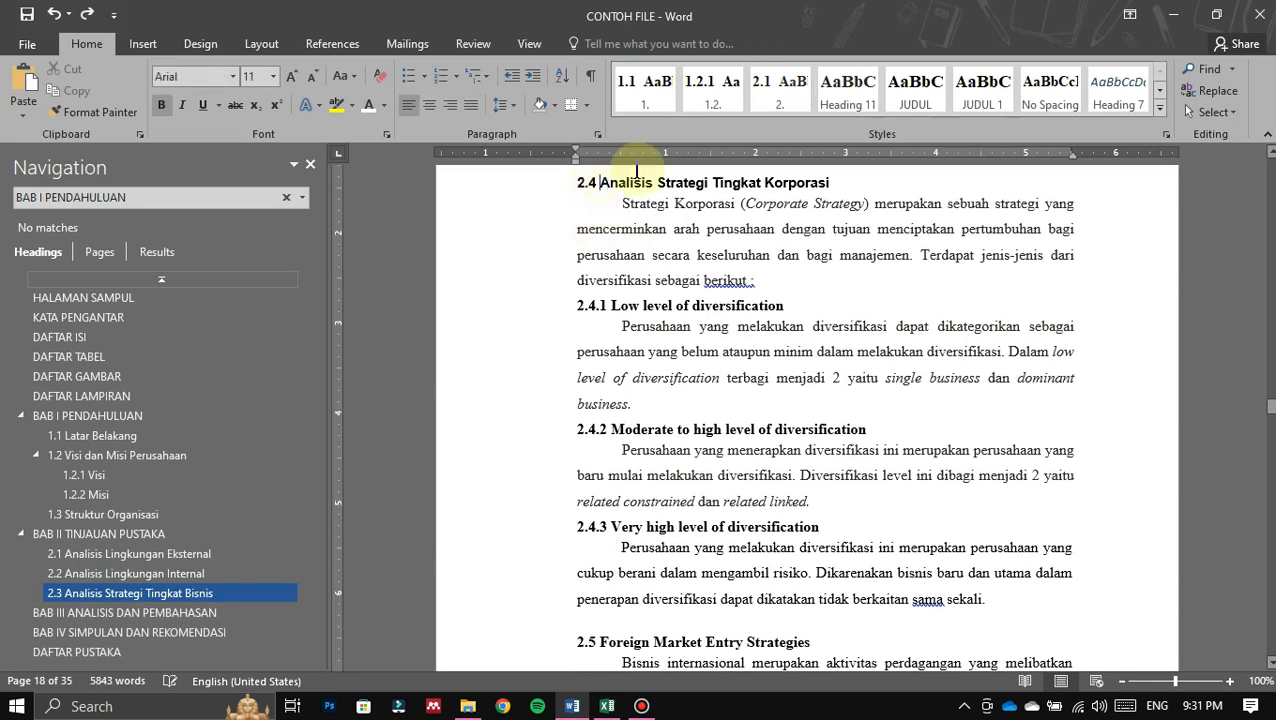
key(BackSpace)
key(BackSpace)
key(BackSpace)
click(780, 88)
Step: Remove the typed number of the Foreign Market Entry Strategies heading and apply the "2." style to it
scroll(686, 288, down, 2)
scroll(680, 290, up, 1)
scroll(675, 290, up, 1)
scroll(660, 292, down, 3)
scroll(650, 290, down, 10)
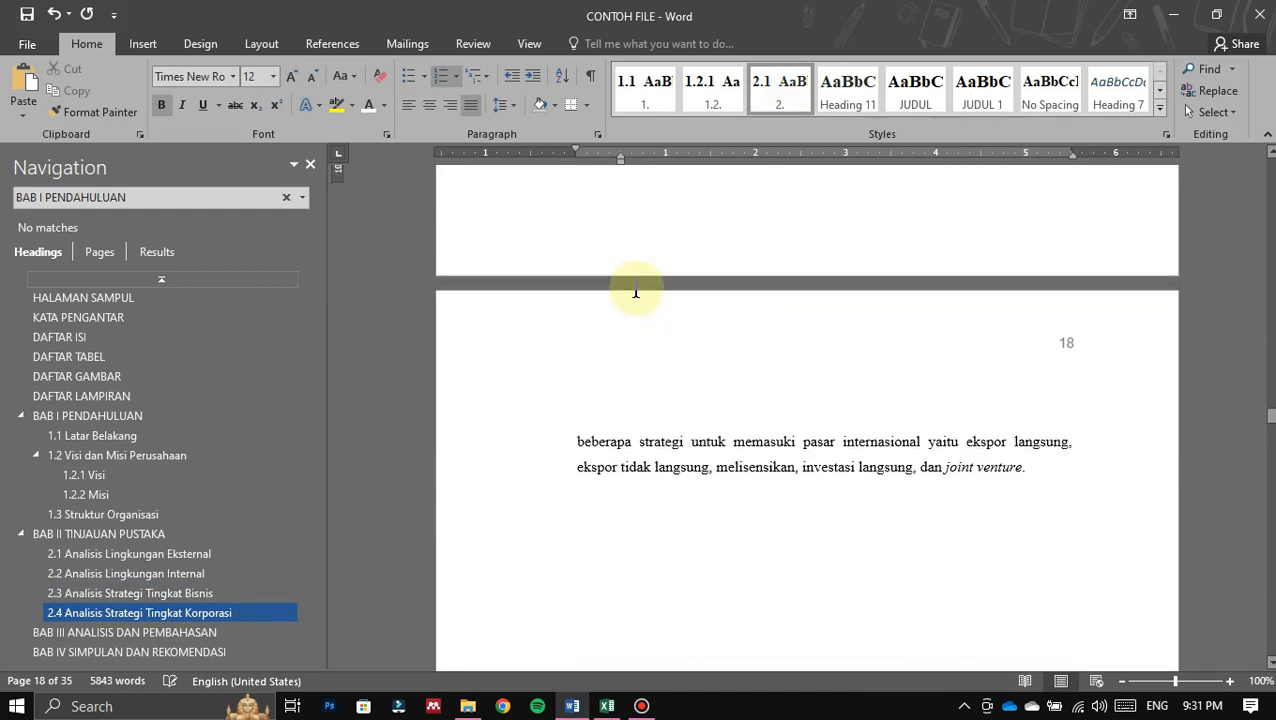
scroll(590, 360, up, 10)
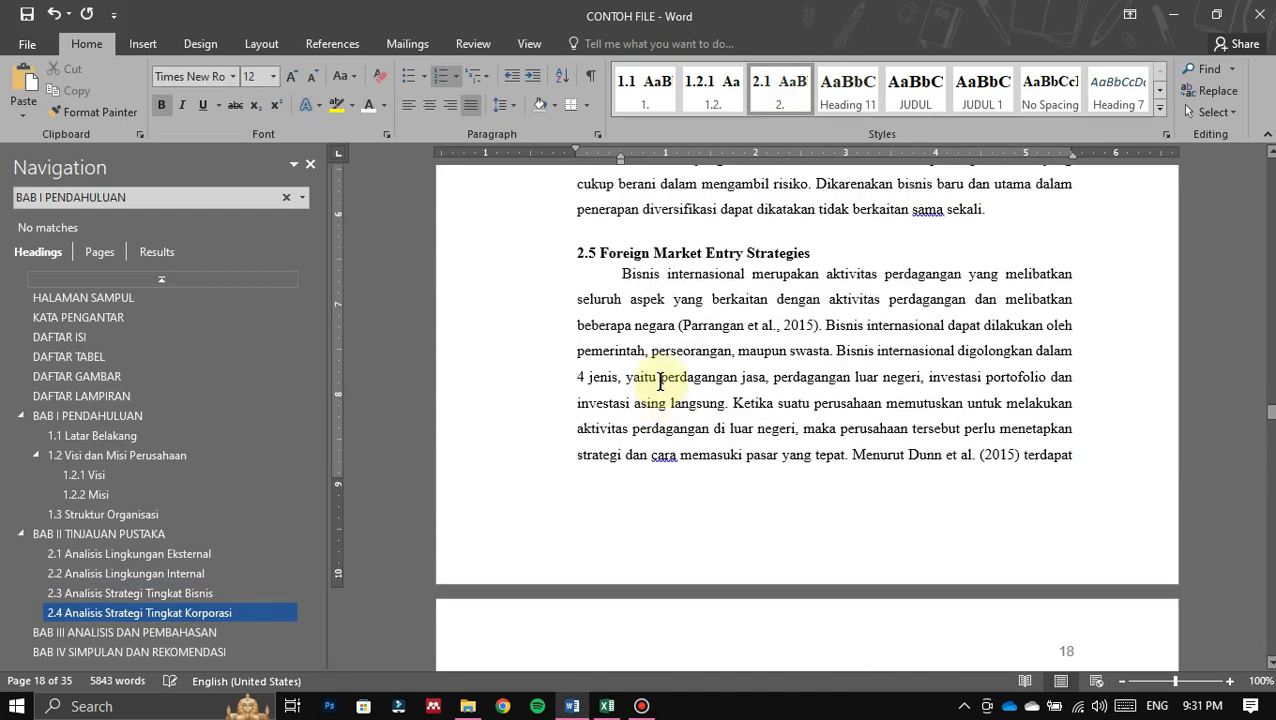
click(598, 387)
key(BackSpace)
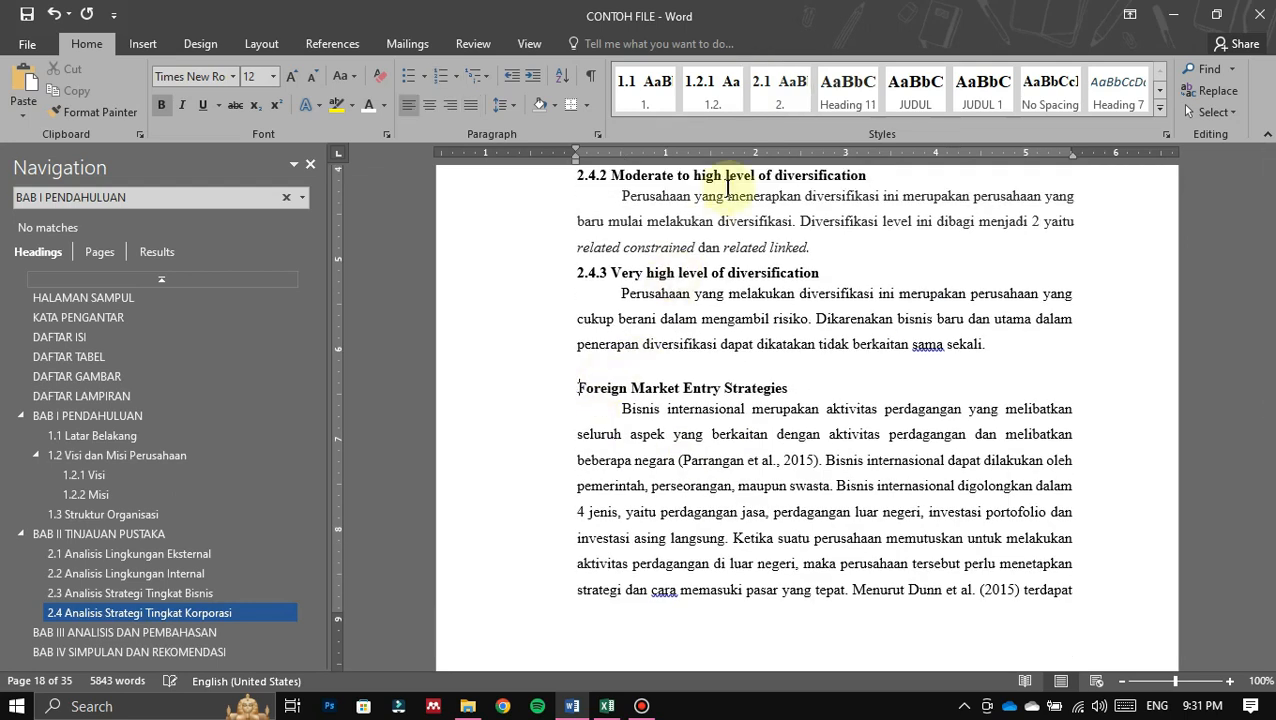
key(ctrl+z)
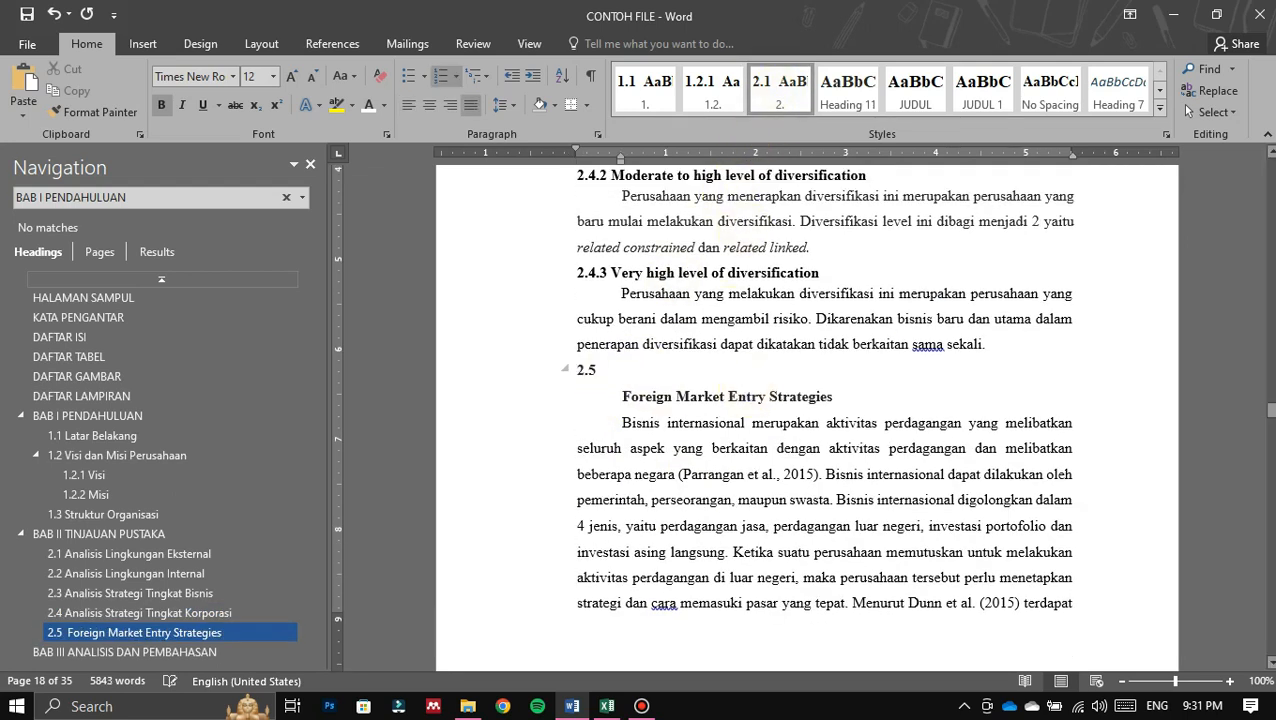
Step: Remove the extra line before the Foreign Market Entry Strategies heading text and make the heading text italic
key(BackSpace)
drag(843, 375, 637, 383)
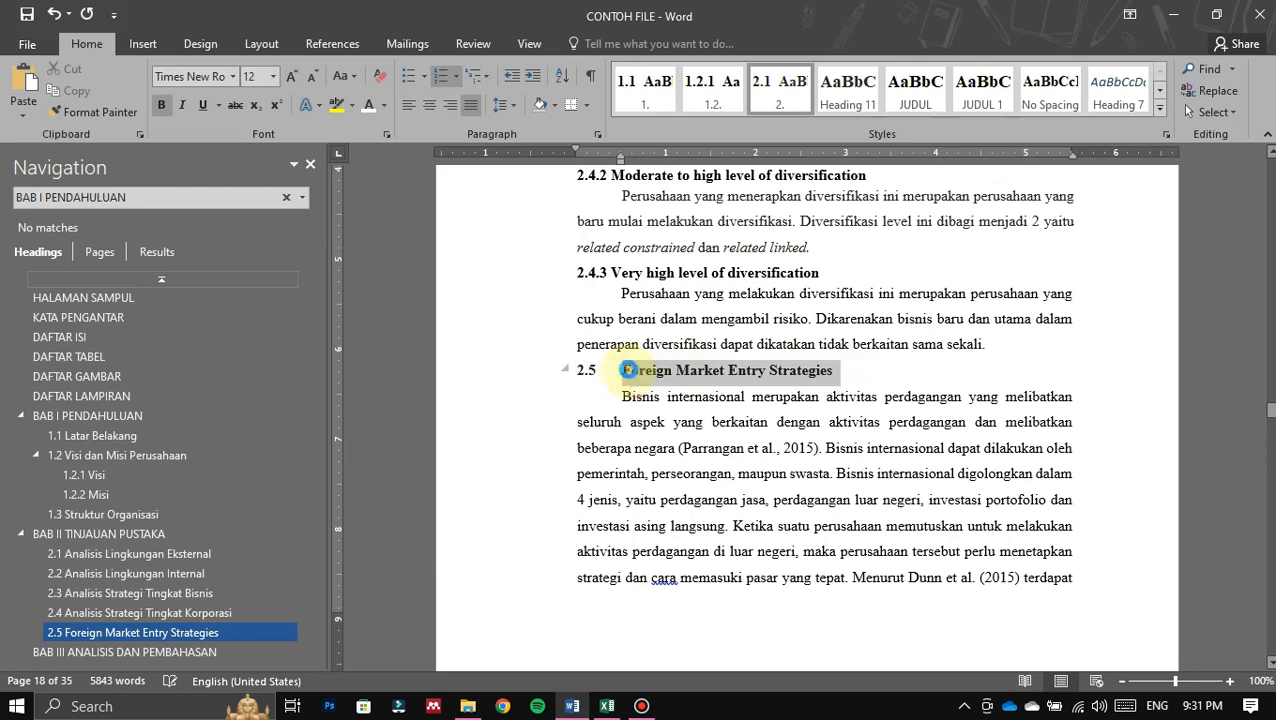
key(ctrl+i)
Step: Review the numbered headings of BAB II around section 2.3 and their entries in the document outline
scroll(812, 440, up, 7)
scroll(814, 471, up, 1)
scroll(841, 545, up, 10)
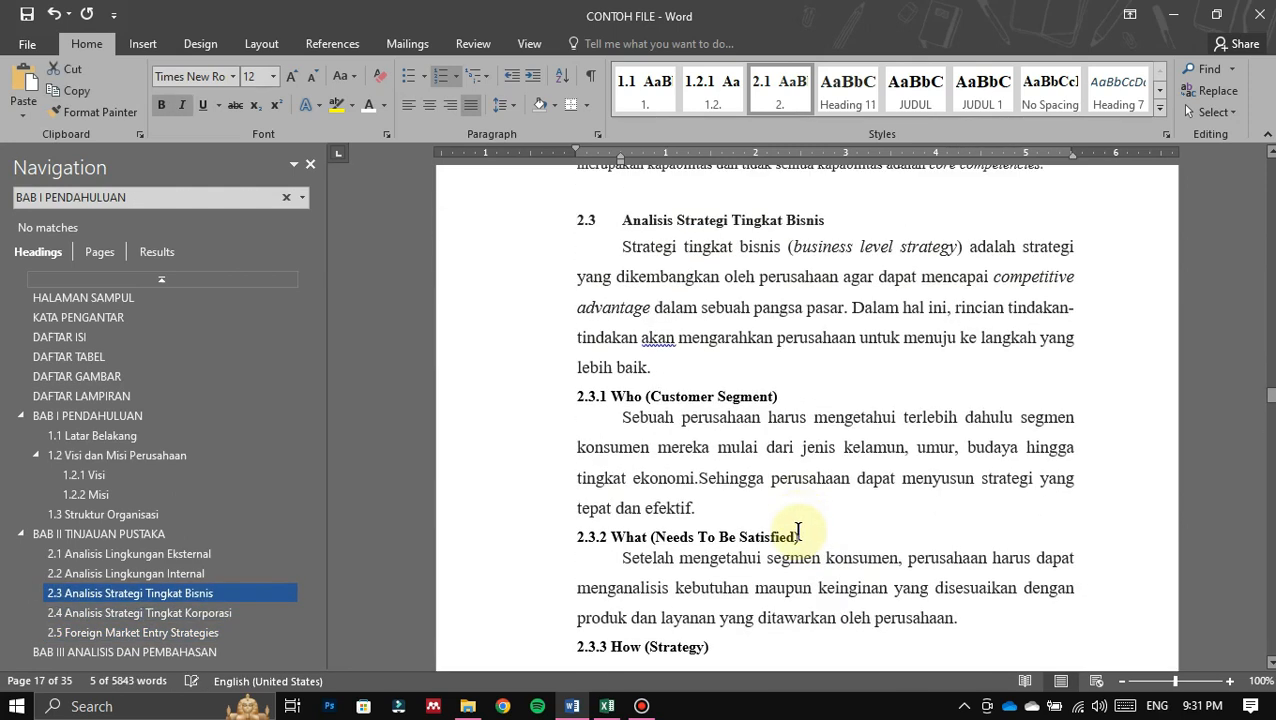
scroll(820, 394, up, 3)
scroll(612, 470, down, 6)
scroll(584, 441, up, 3)
scroll(100, 555, down, 1)
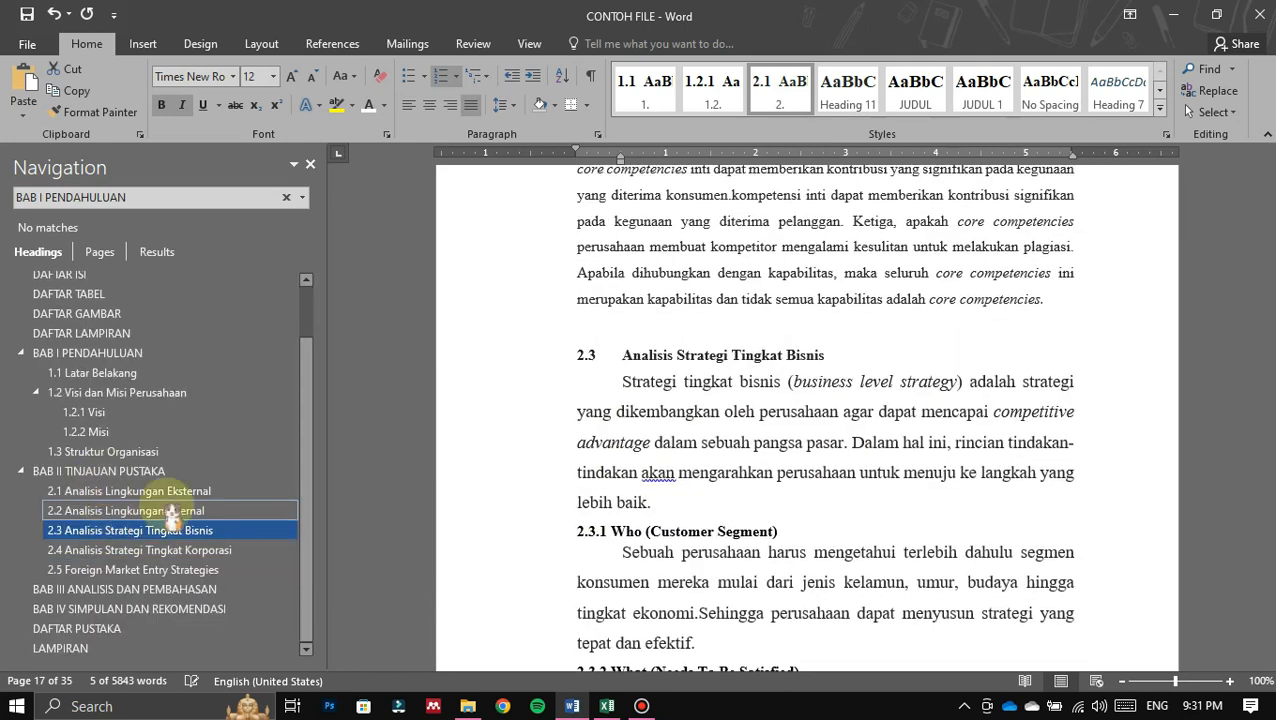
Step: Remove the typed number of the The Threat of New Entrants subheading in section 2.1
click(150, 492)
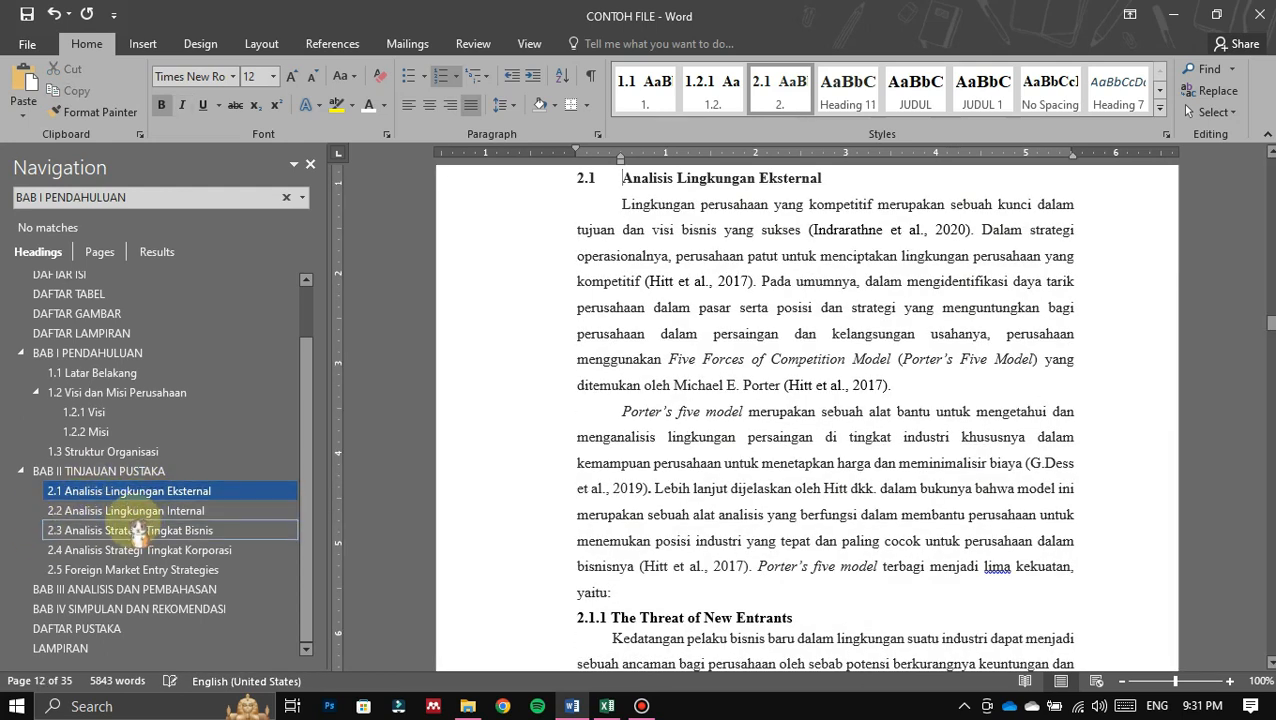
scroll(510, 420, down, 3)
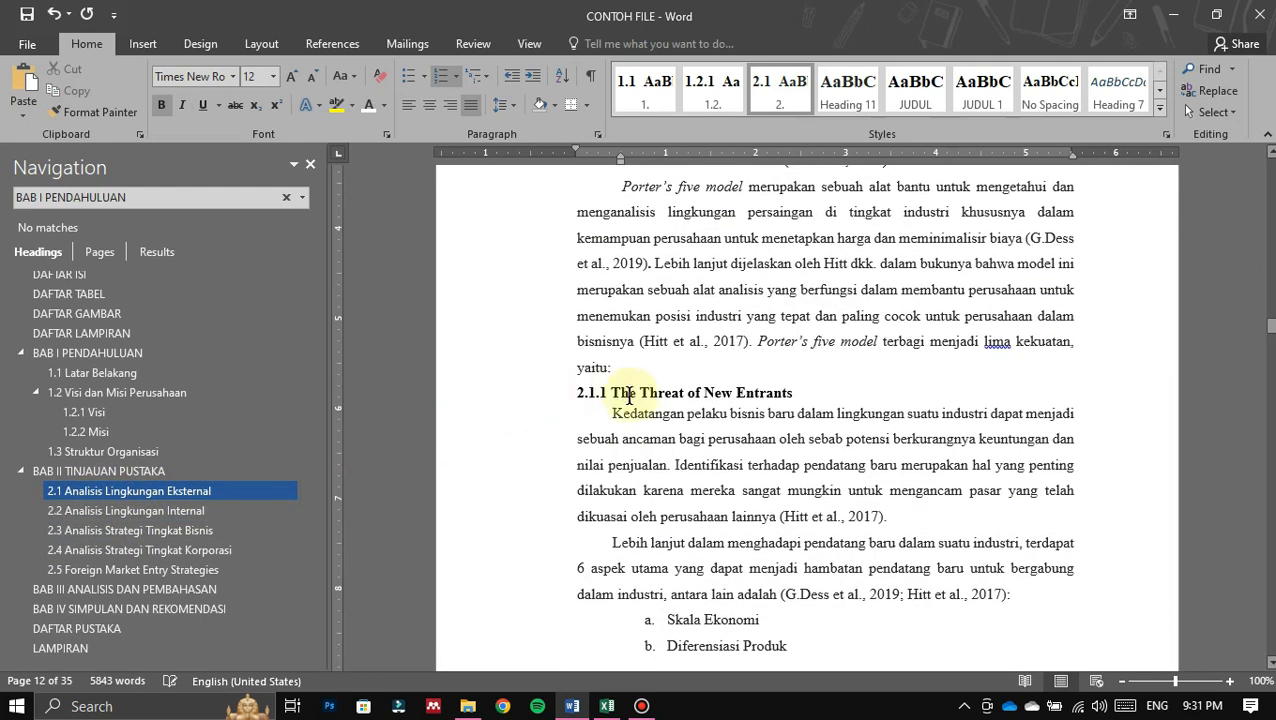
click(588, 368)
click(609, 392)
key(BackSpace)
key(BackSpace)
key(BackSpace)
key(BackSpace)
key(BackSpace)
key(BackSpace)
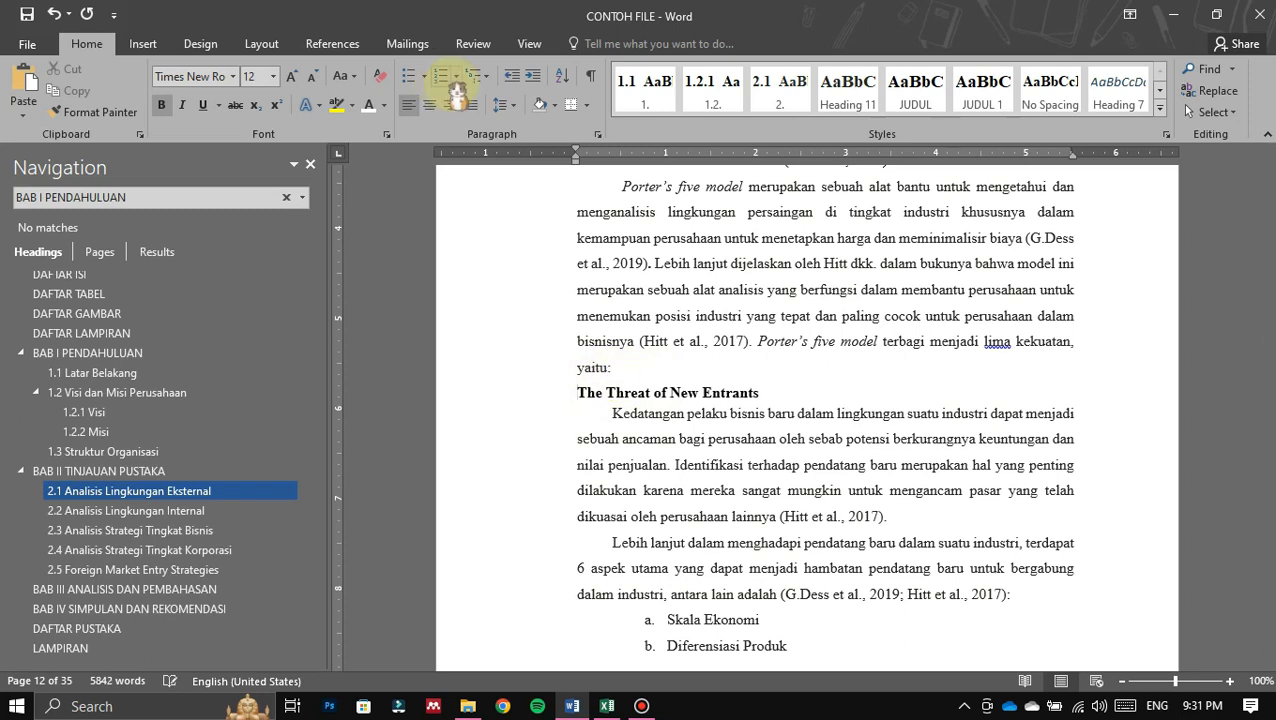
Step: Number the The Threat of New Entrants heading with a new "2.1.1" number format using the 1, 2, 3 number style
click(460, 78)
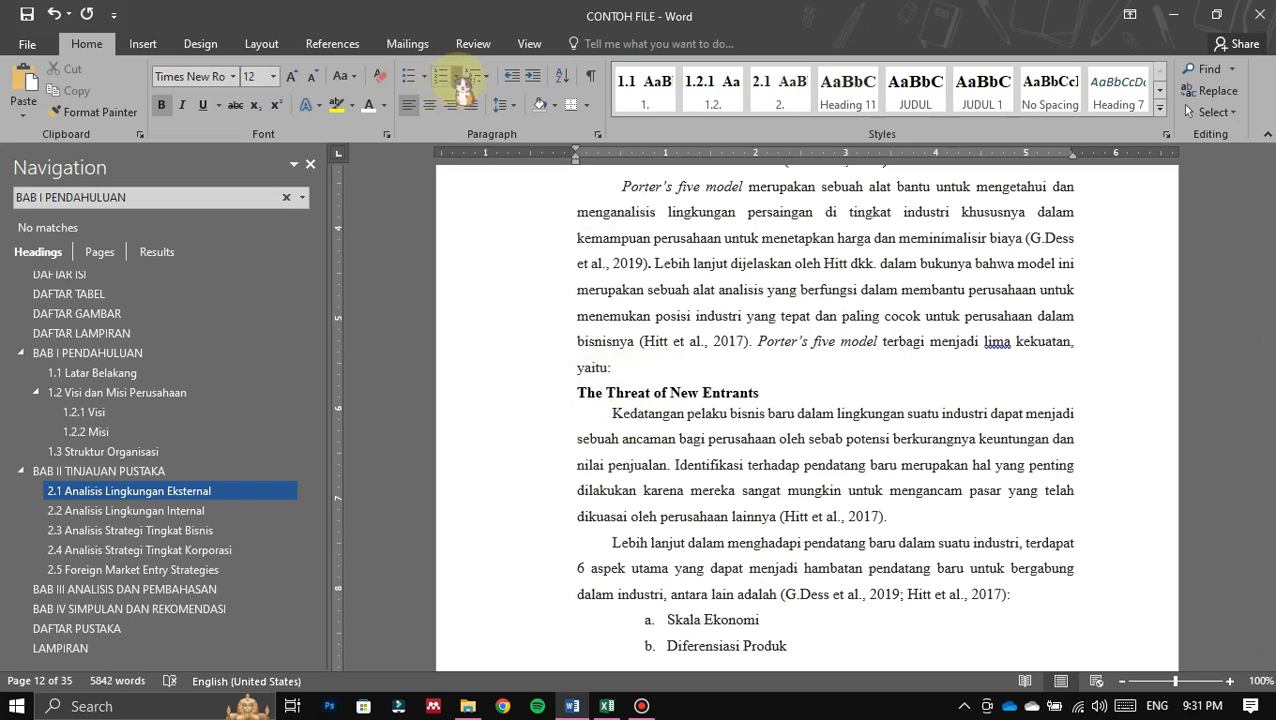
click(456, 78)
scroll(580, 300, down, 3)
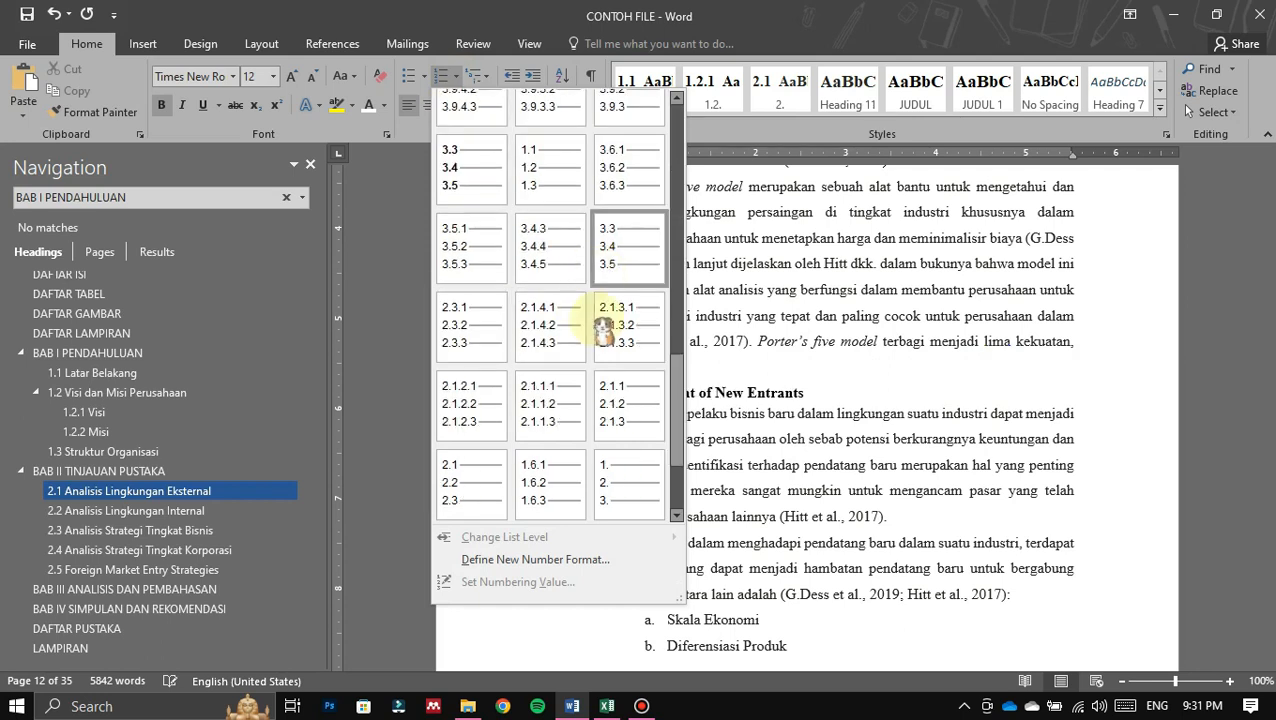
scroll(535, 390, down, 2)
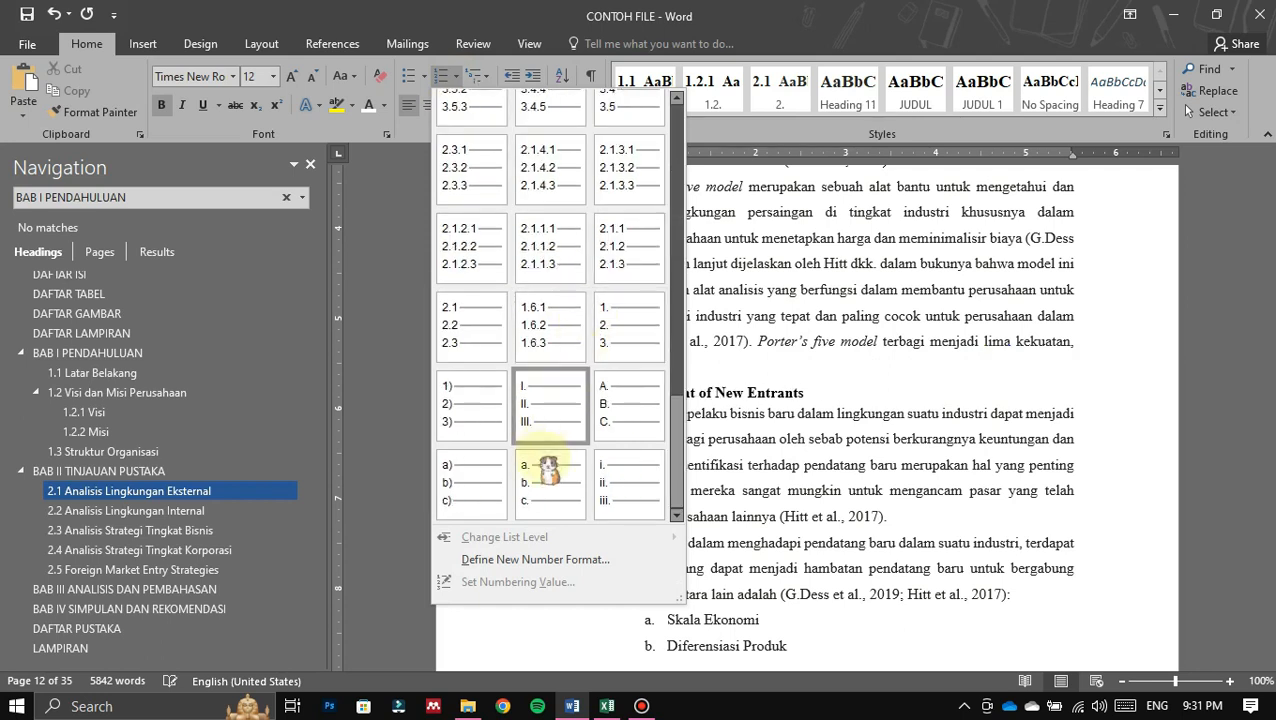
click(540, 560)
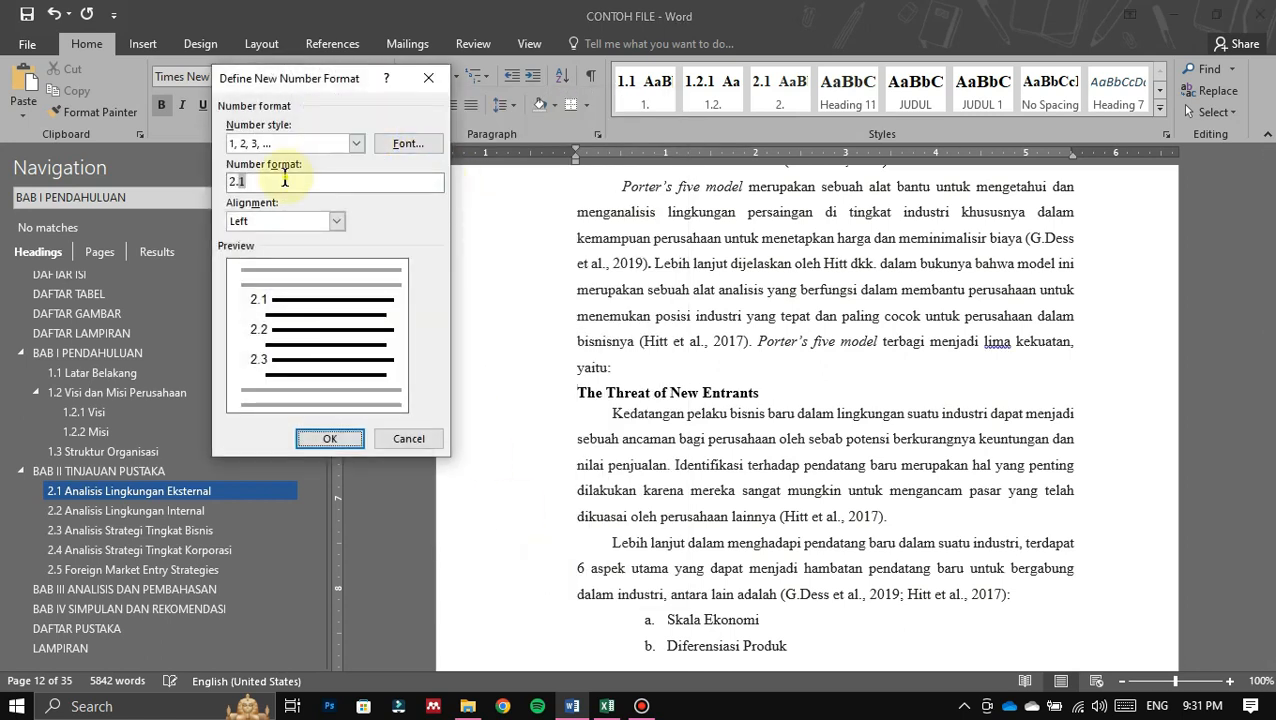
key(BackSpace)
key(BackSpace)
key(BackSpace)
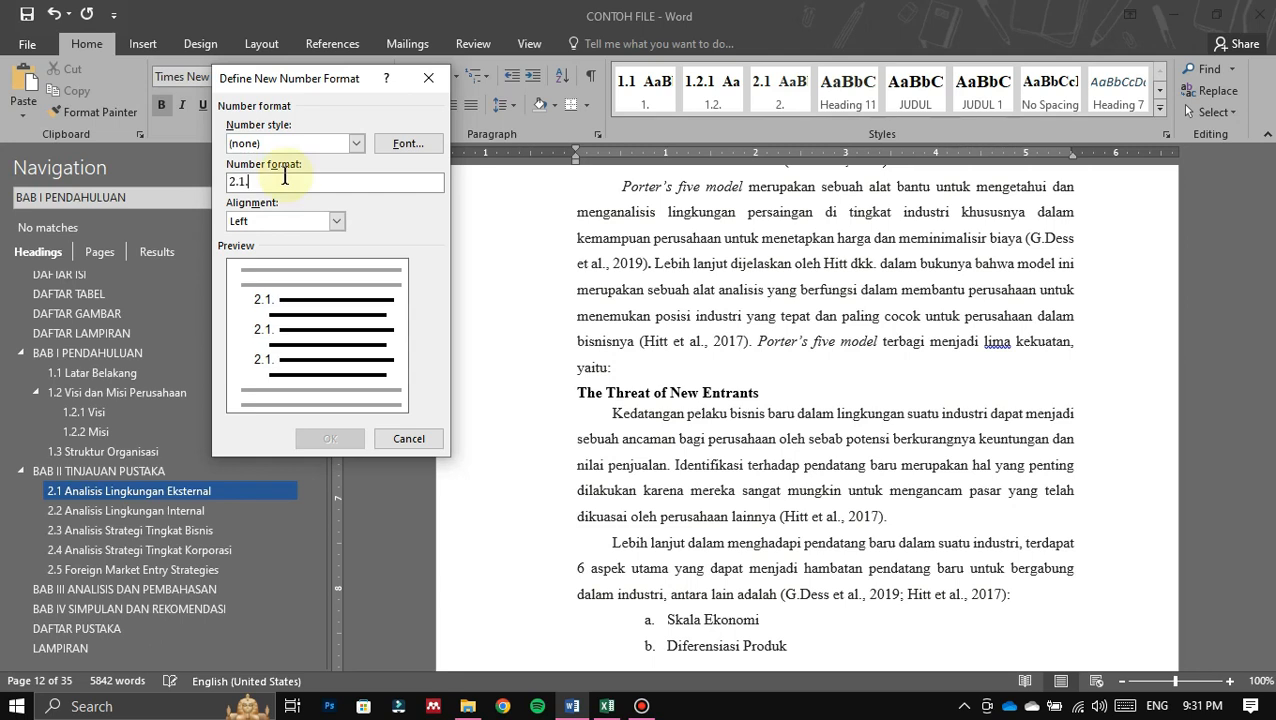
click(300, 145)
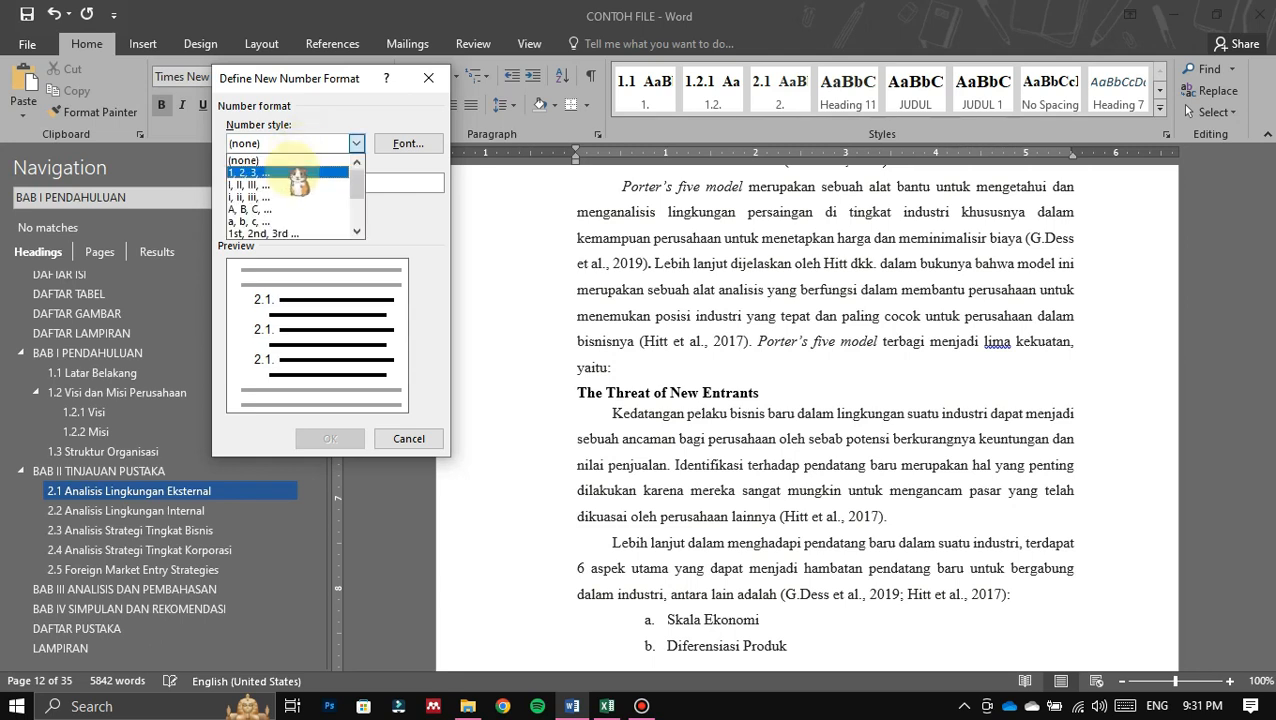
click(298, 173)
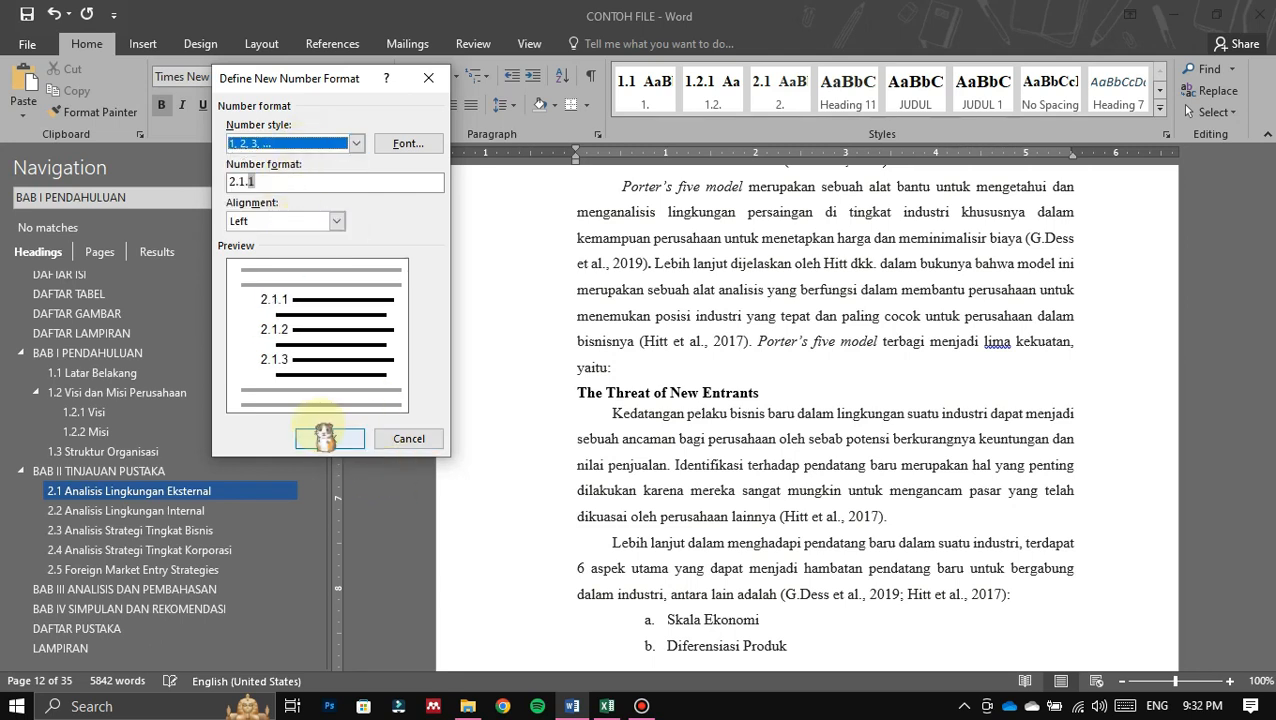
click(323, 438)
Step: Move the The Threat of New Entrants heading number to the page margin and indent the paragraph below to match the heading text
scroll(558, 362, up, 4)
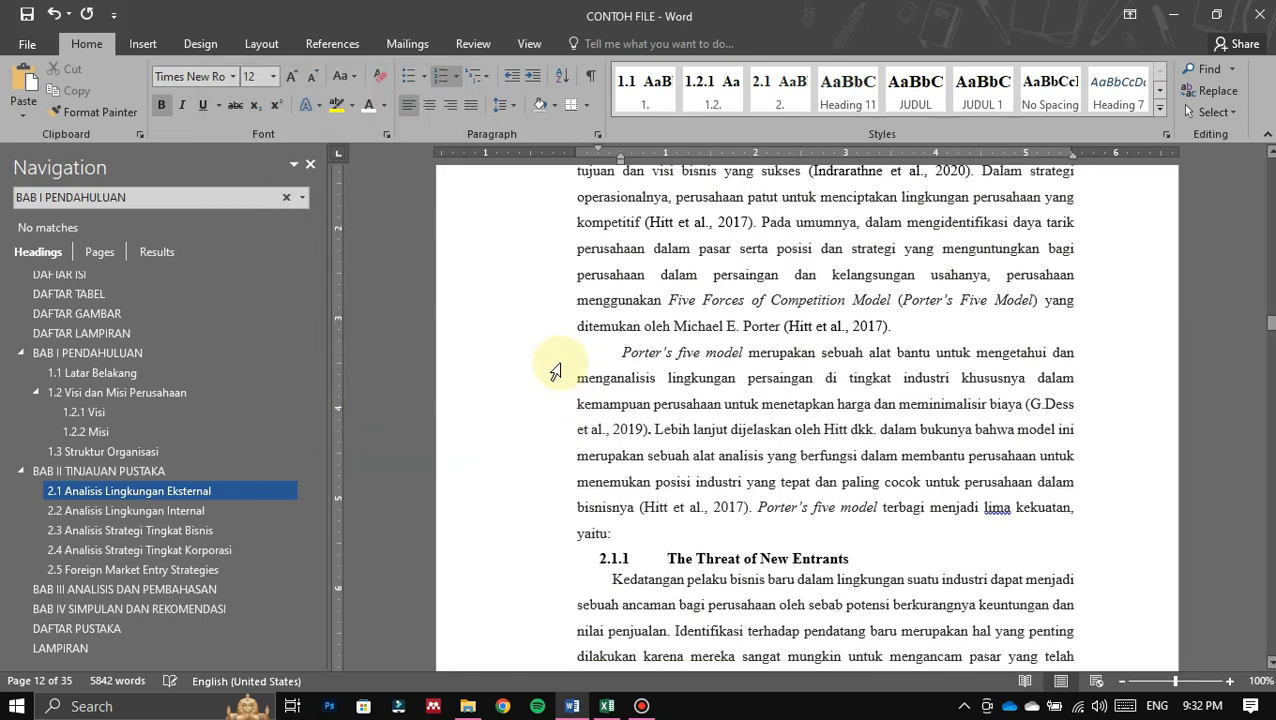
scroll(590, 322, down, 5)
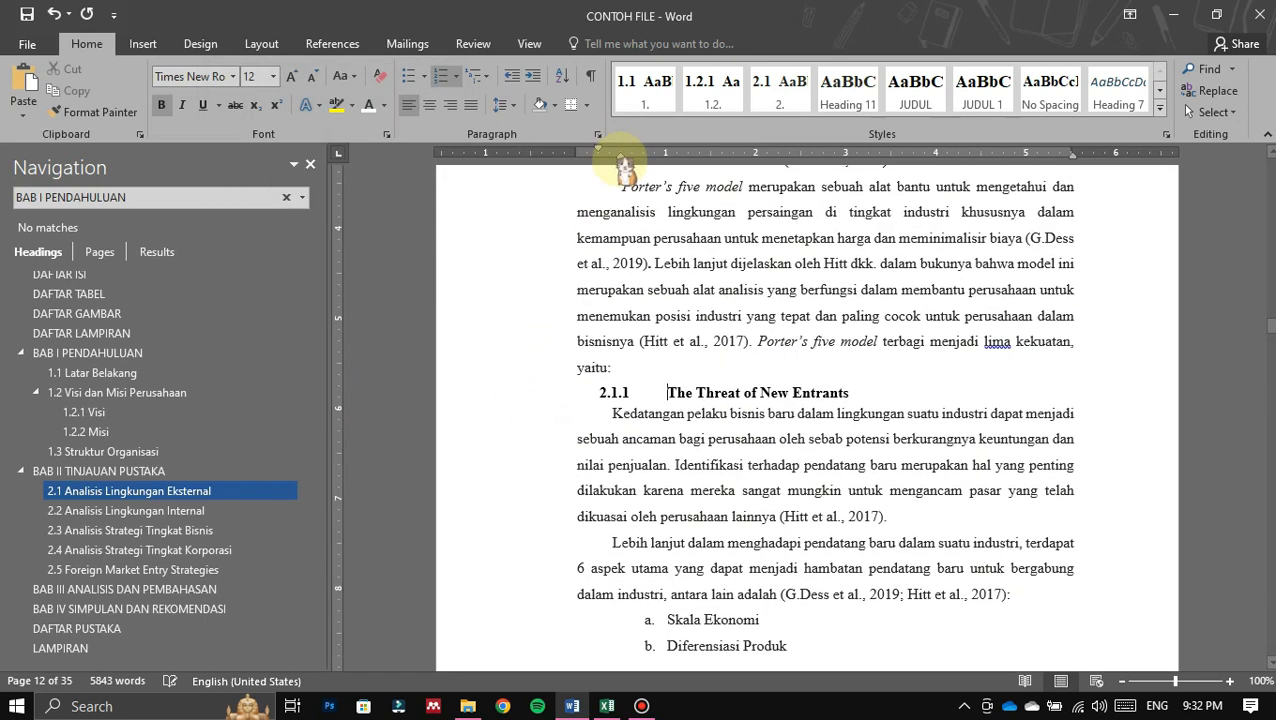
drag(598, 152, 577, 152)
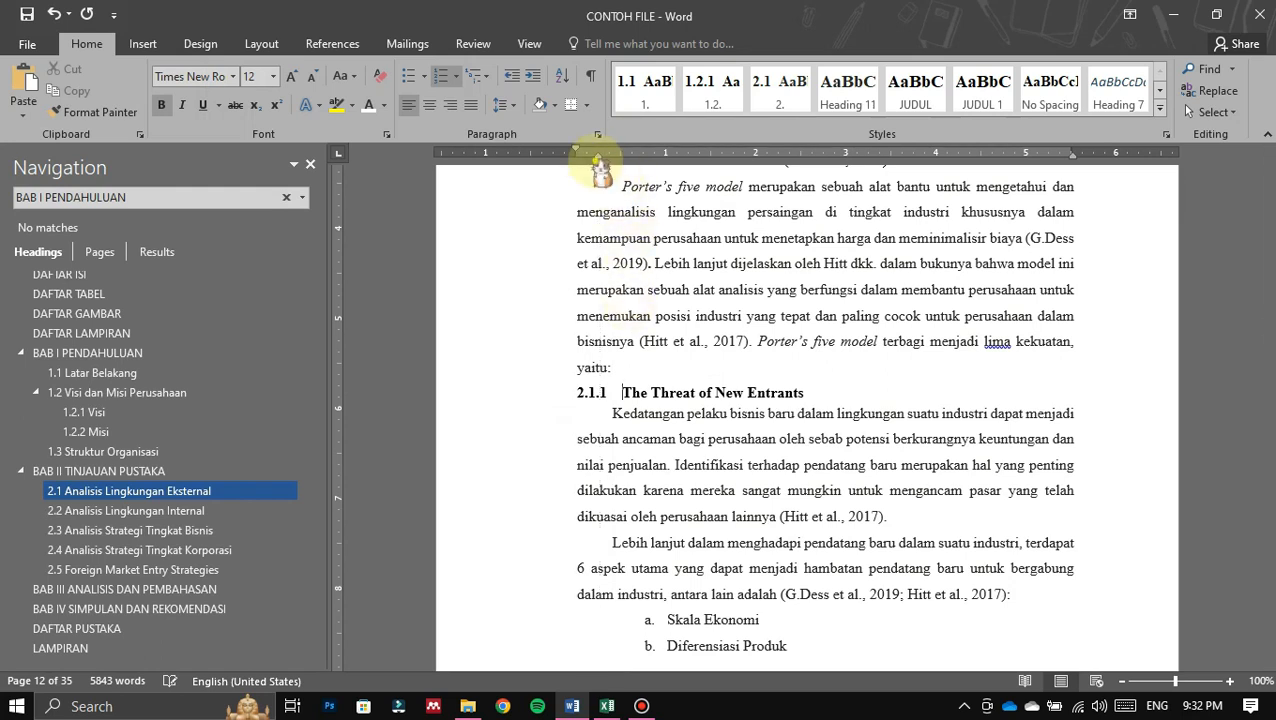
mouse_move(577, 153)
mouse_down()
mouse_move(599, 155)
mouse_move(580, 155)
mouse_up()
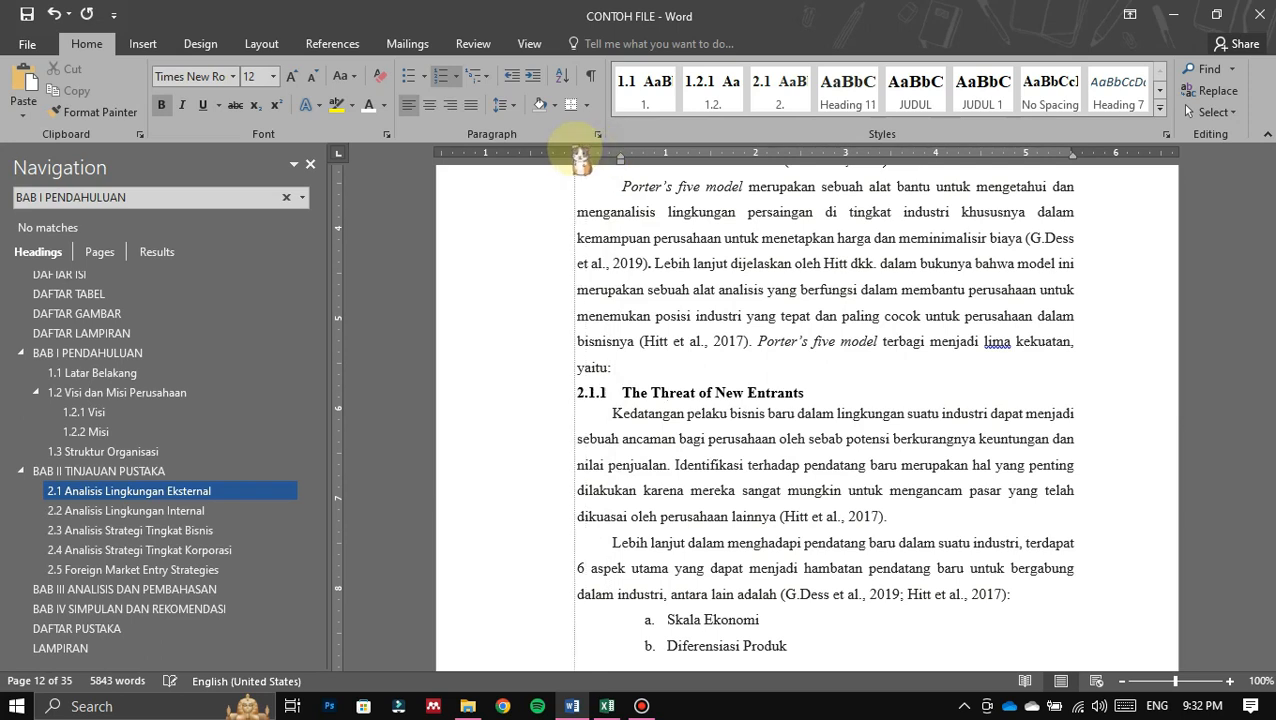
scroll(606, 421, up, 1)
scroll(606, 421, down, 1)
click(606, 413)
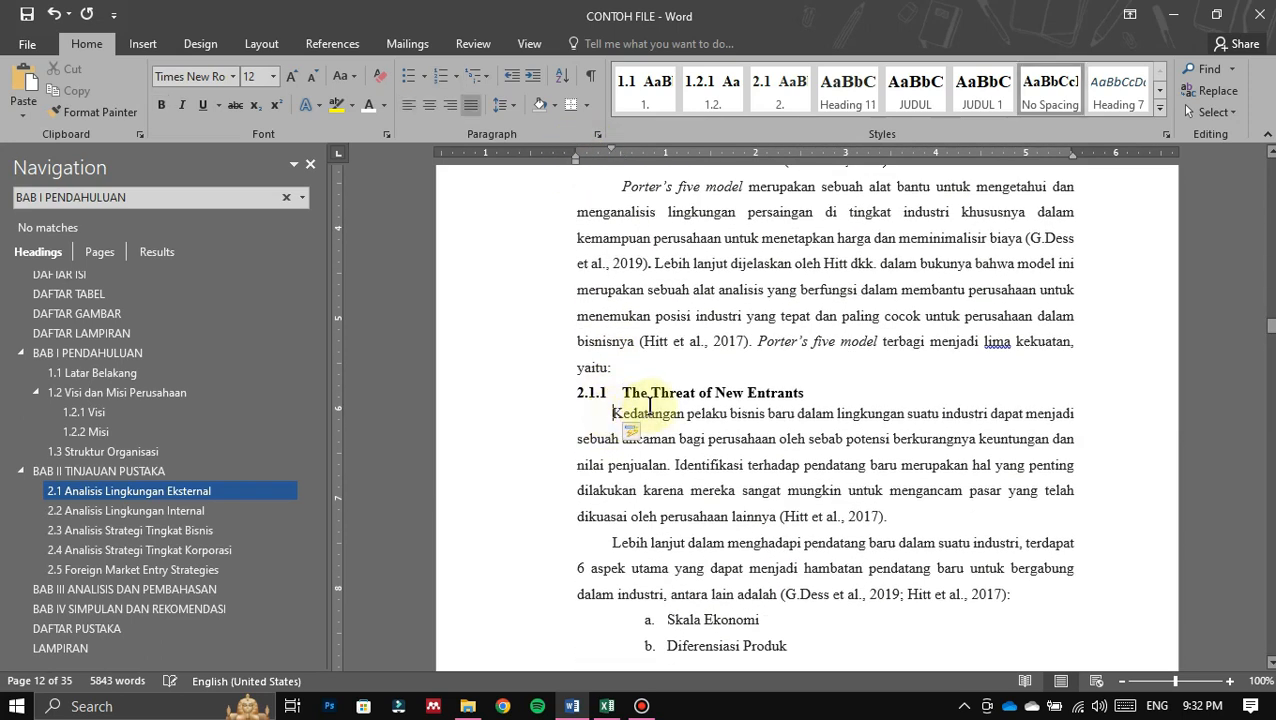
key(Tab)
Step: Create a style named "2.1." from the numbered The Threat of New Entrants heading and open its full settings
drag(815, 392, 607, 392)
scroll(680, 400, down, 6)
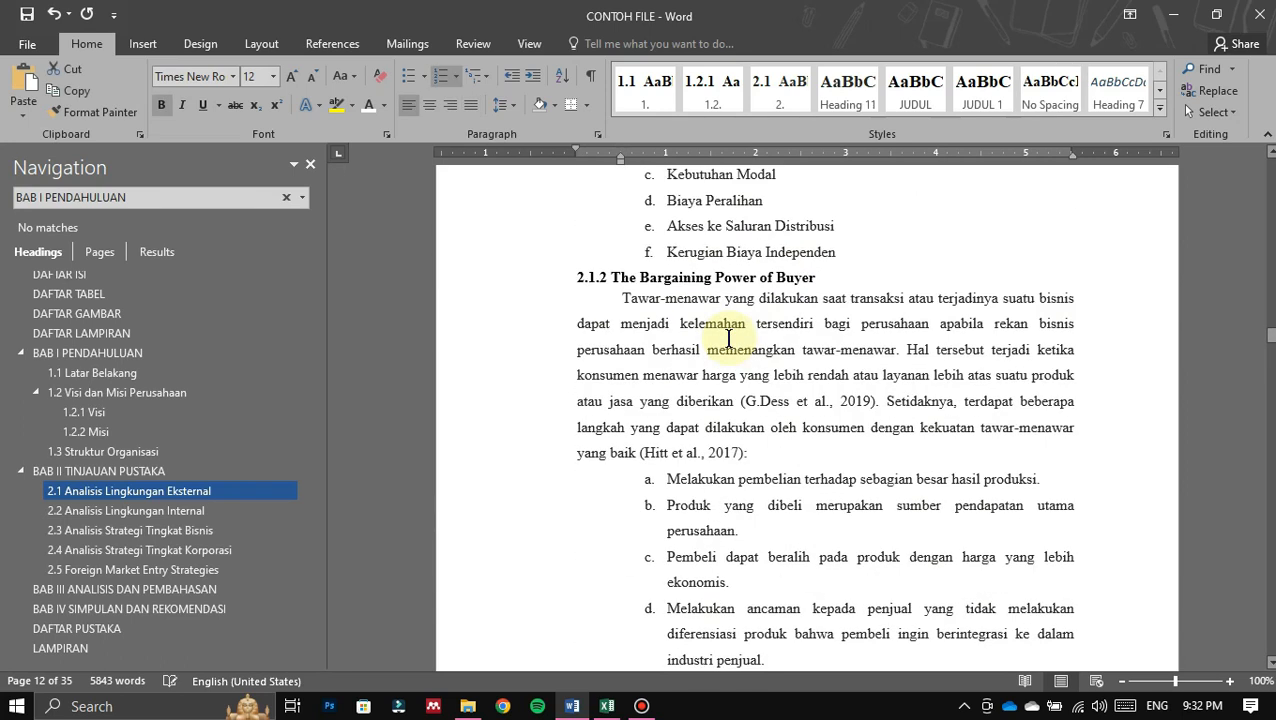
scroll(728, 338, down, 1)
scroll(763, 470, down, 10)
scroll(820, 421, up, 17)
scroll(756, 386, up, 9)
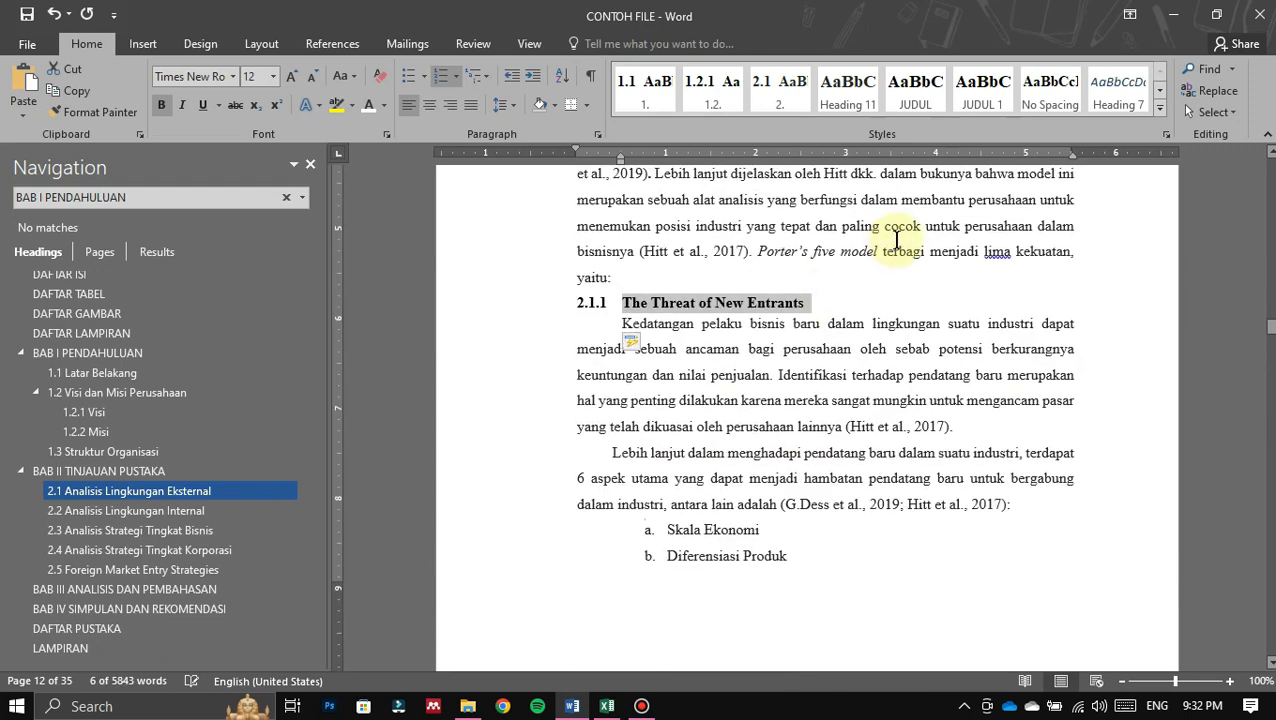
click(1160, 109)
click(723, 228)
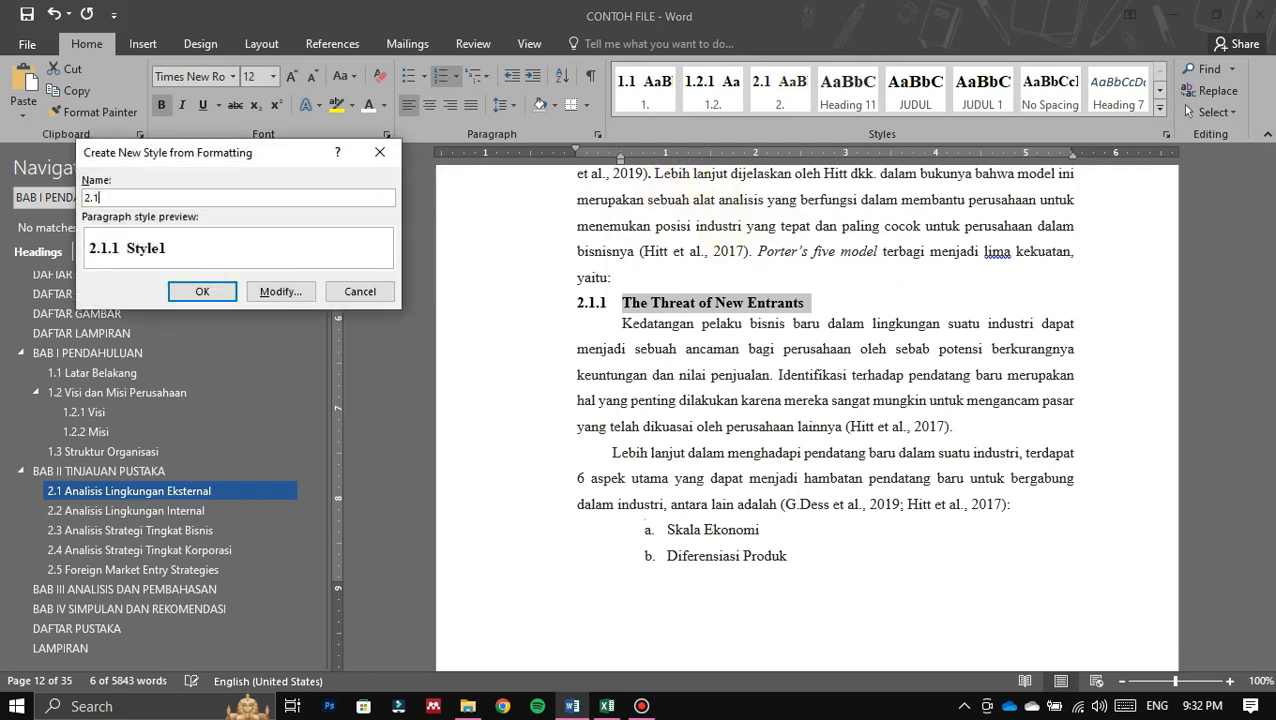
click(280, 291)
Step: Base the new "2.1." style on Heading 3 with black, bold text
click(338, 250)
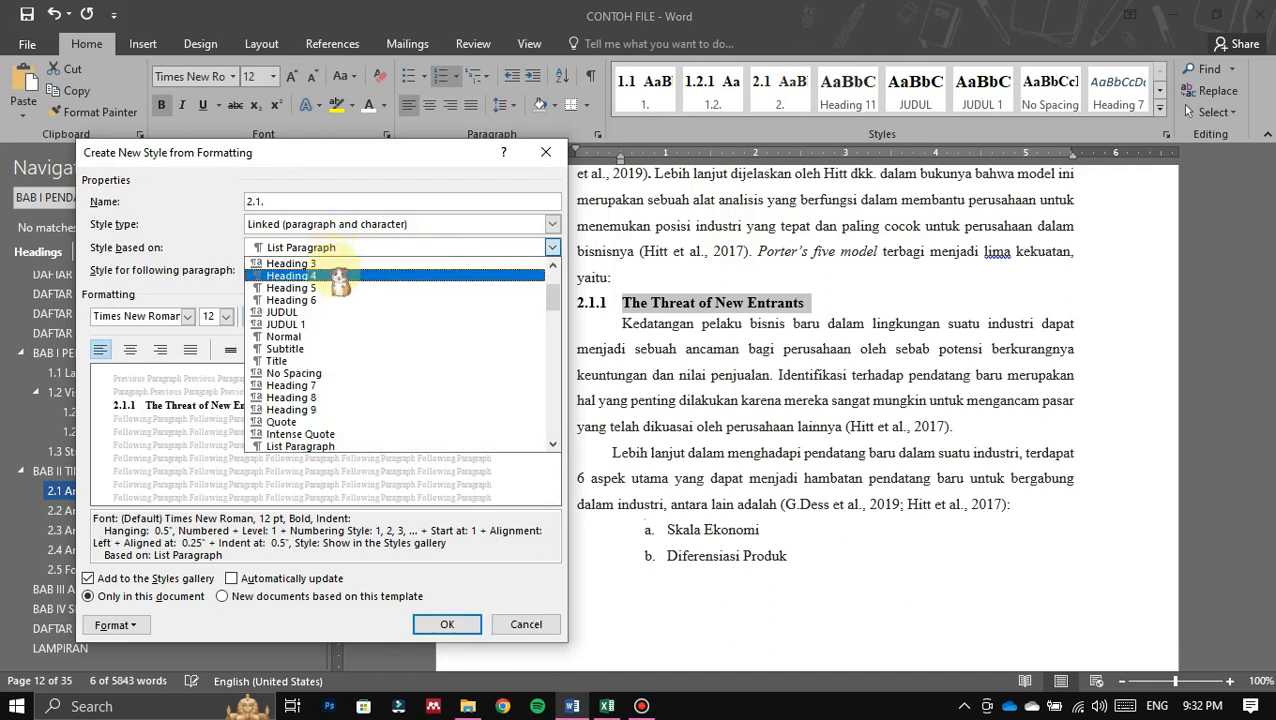
click(343, 296)
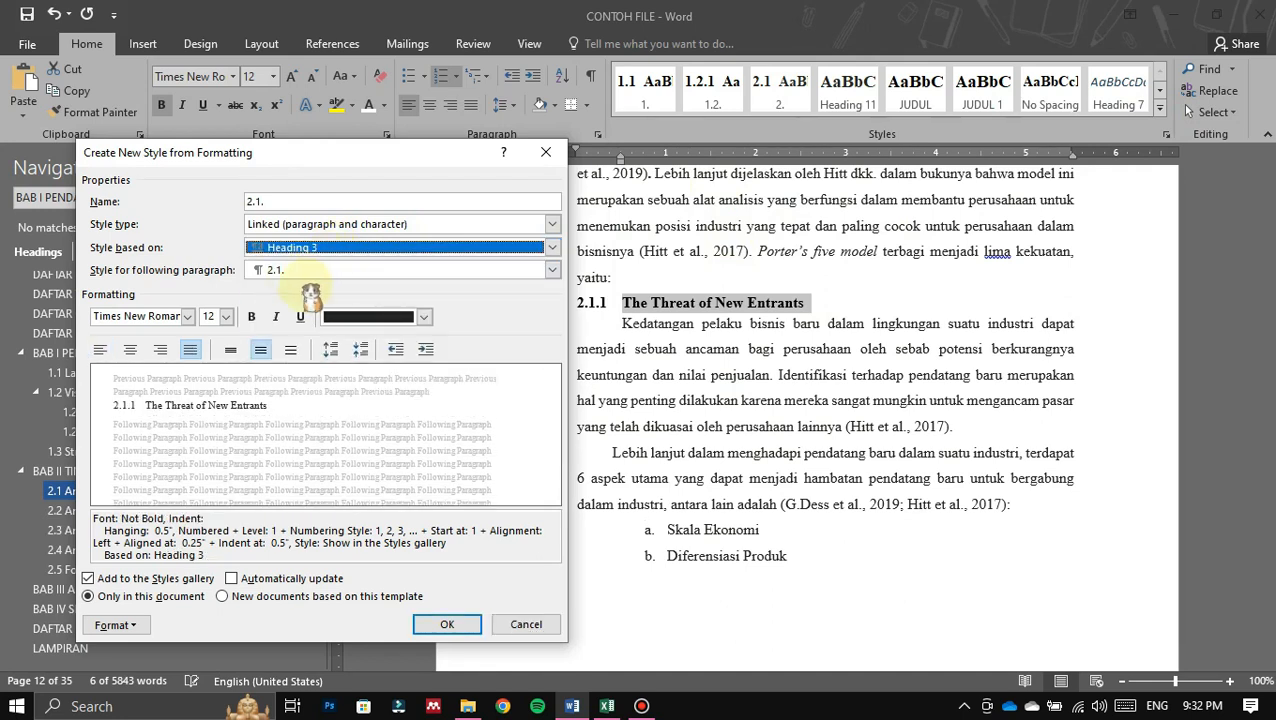
click(340, 316)
click(346, 381)
click(251, 316)
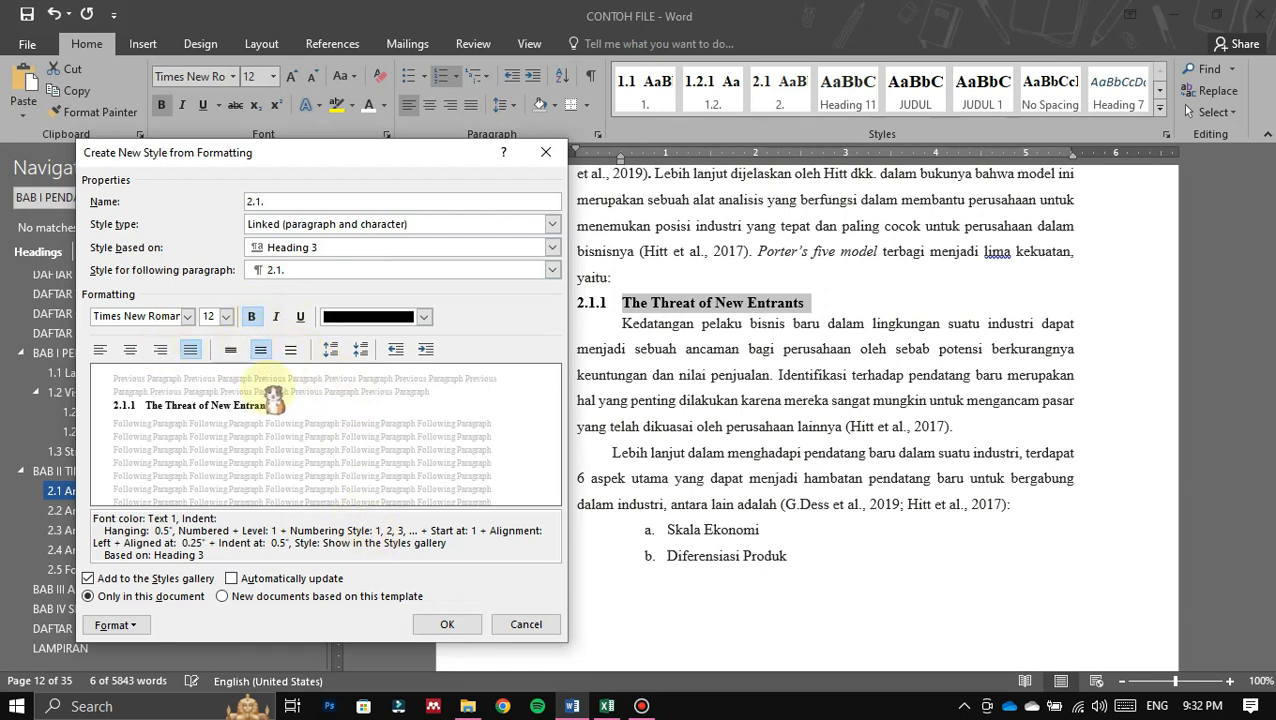
click(448, 626)
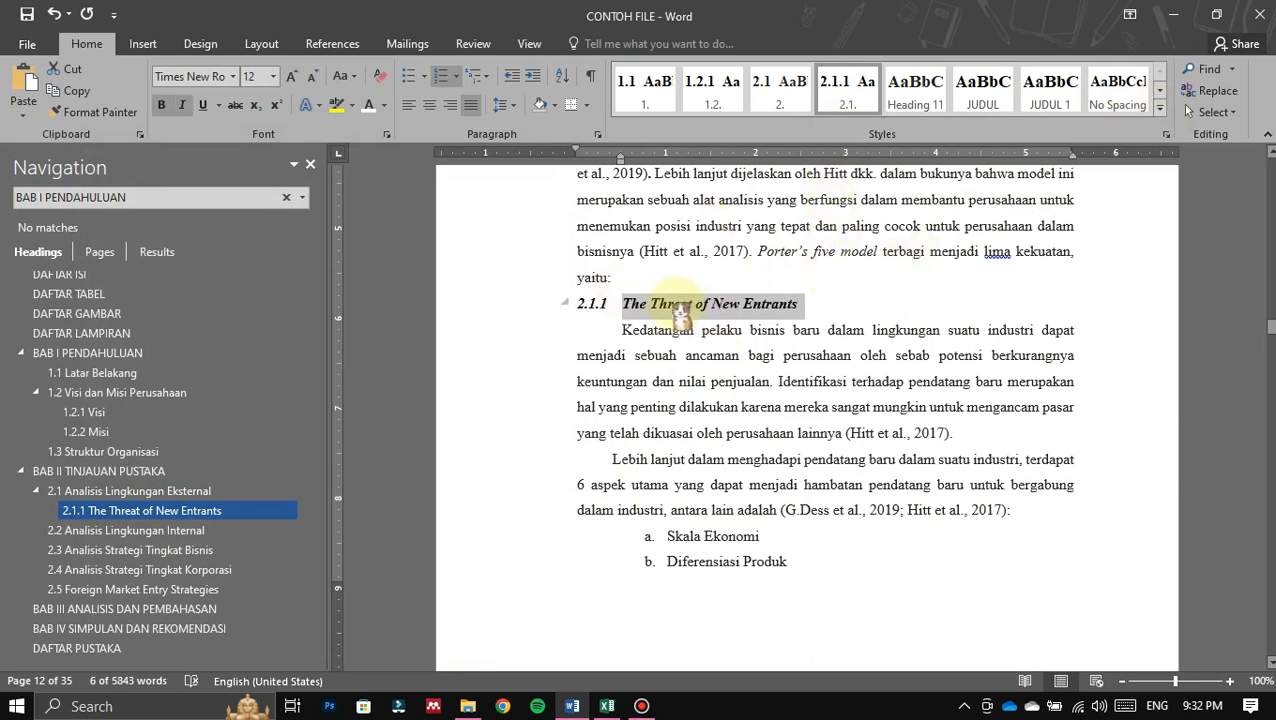
Step: Update the "2.1." style to match the italic formatting of the The Threat of New Entrants heading
right_click(848, 92)
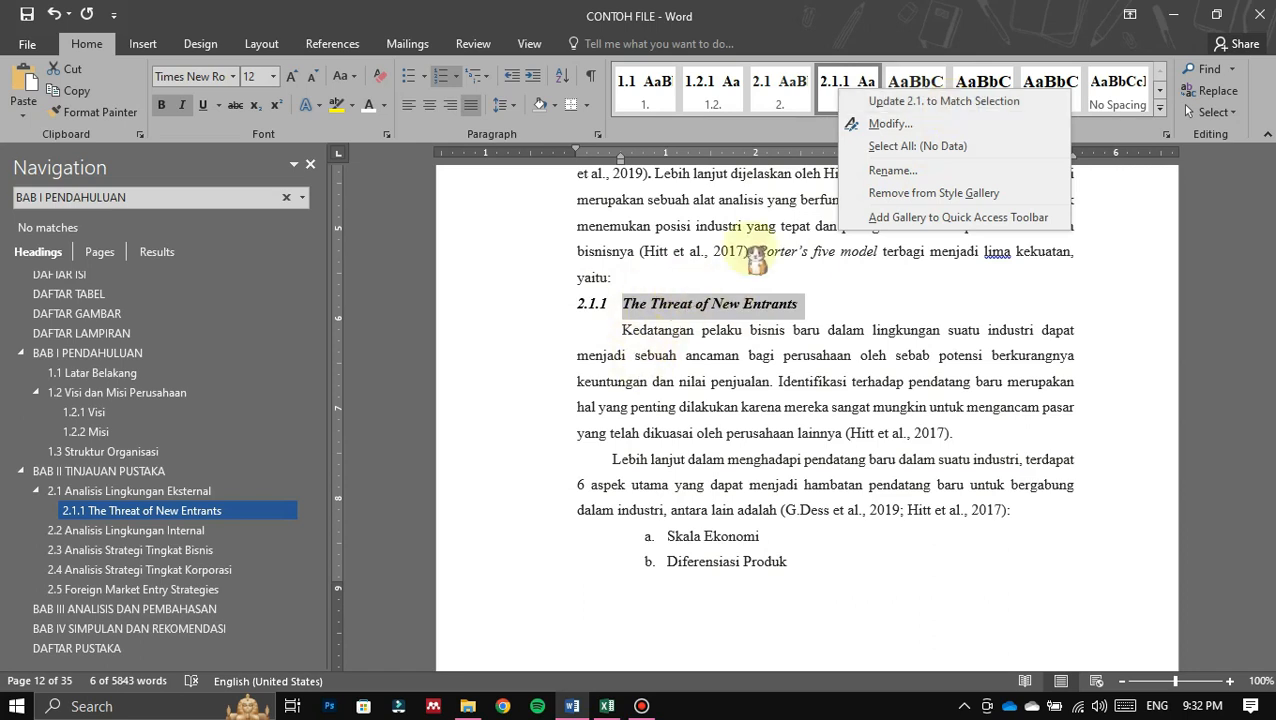
click(966, 100)
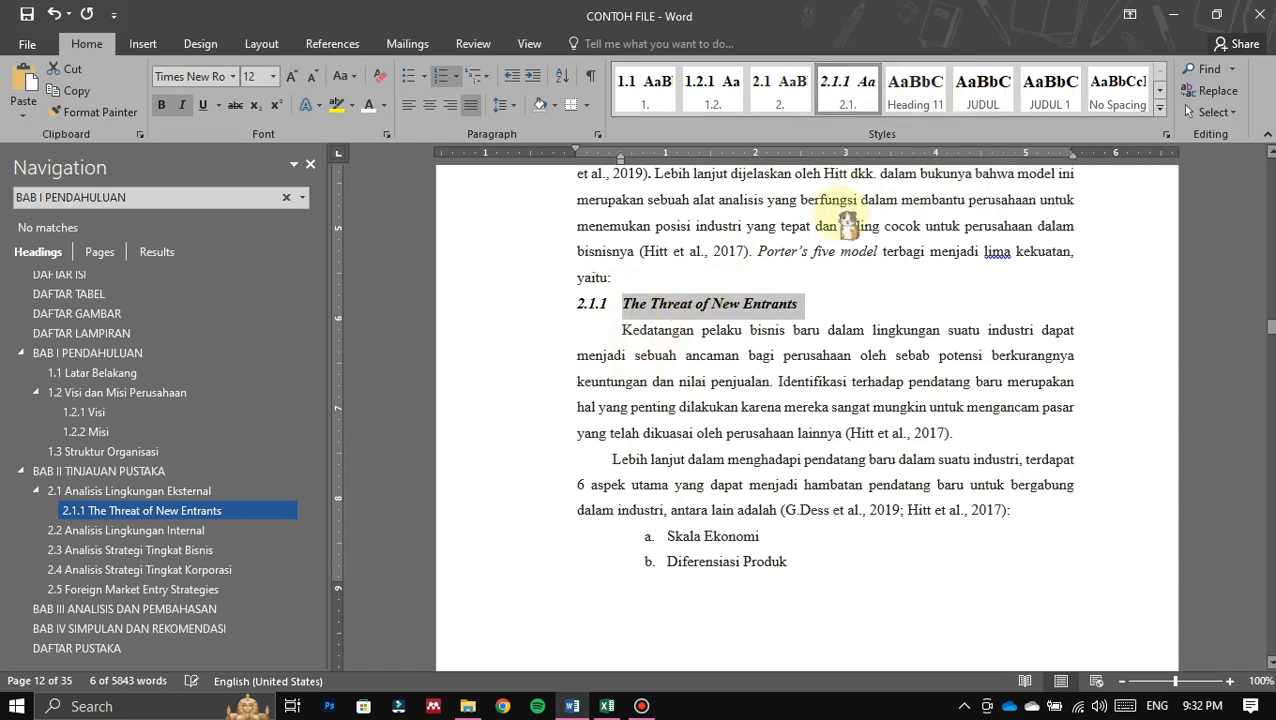
Step: Remove the typed number of the The Bargaining Power of Buyer heading and apply the "2.1." style to it
scroll(654, 347, down, 12)
scroll(614, 235, up, 3)
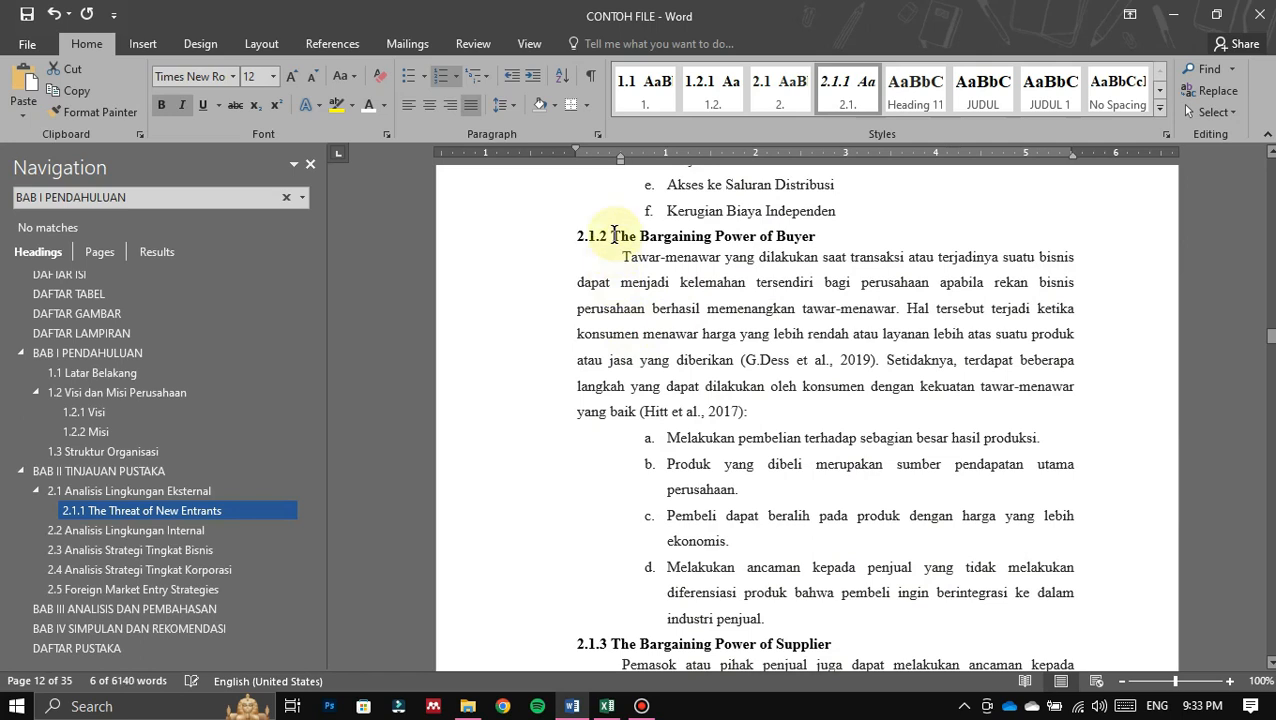
click(857, 98)
scroll(692, 255, down, 3)
scroll(698, 270, up, 3)
Step: Remove the typed number of the The Bargaining Power of Supplier heading and apply the "2.1." style to it
scroll(698, 278, down, 6)
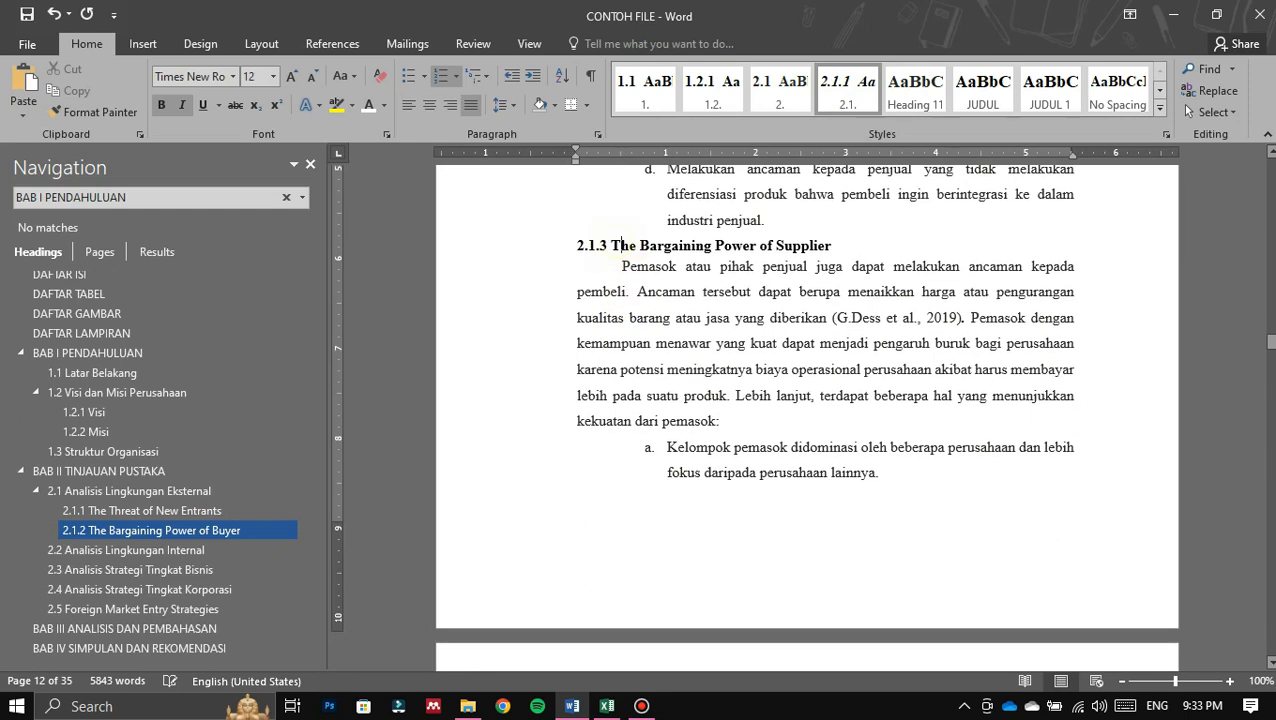
key(Delete)
key(ctrl+z)
key(BackSpace)
key(BackSpace)
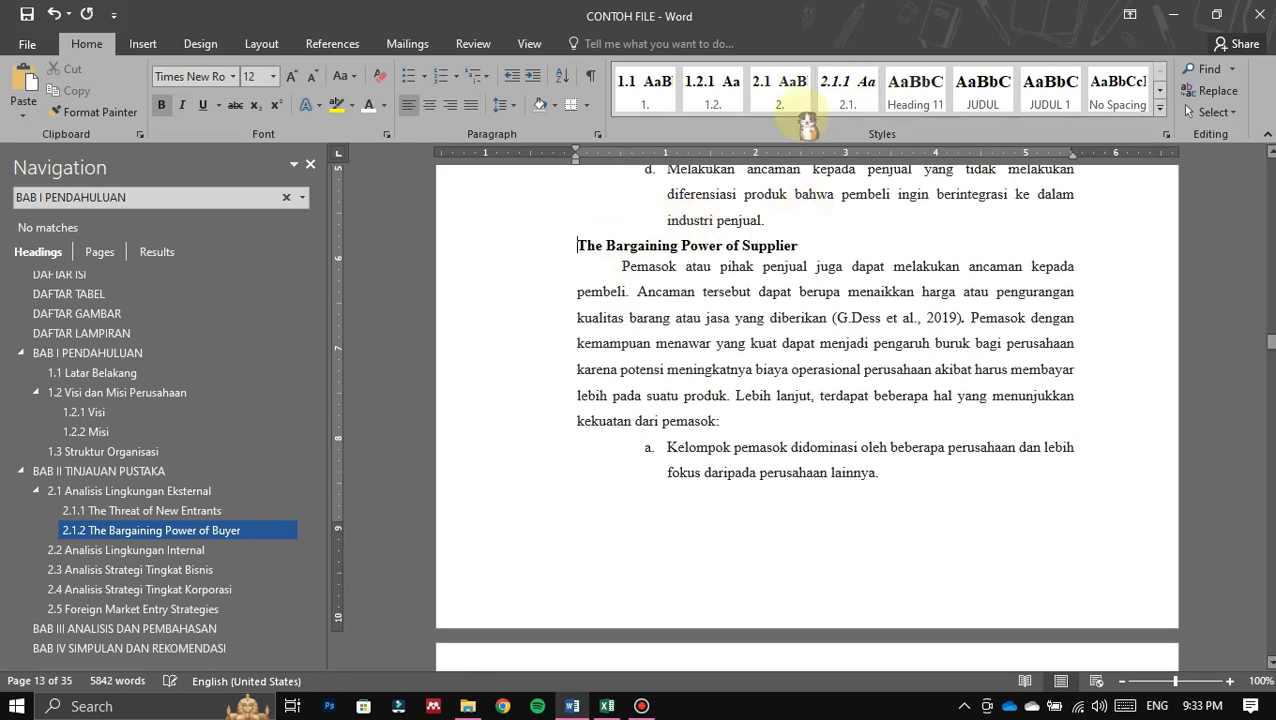
click(830, 88)
Step: Remove the typed number of the The Threat of Substitute Product and Services heading and apply the "2.1." style to it
scroll(836, 280, down, 5)
scroll(836, 280, down, 5)
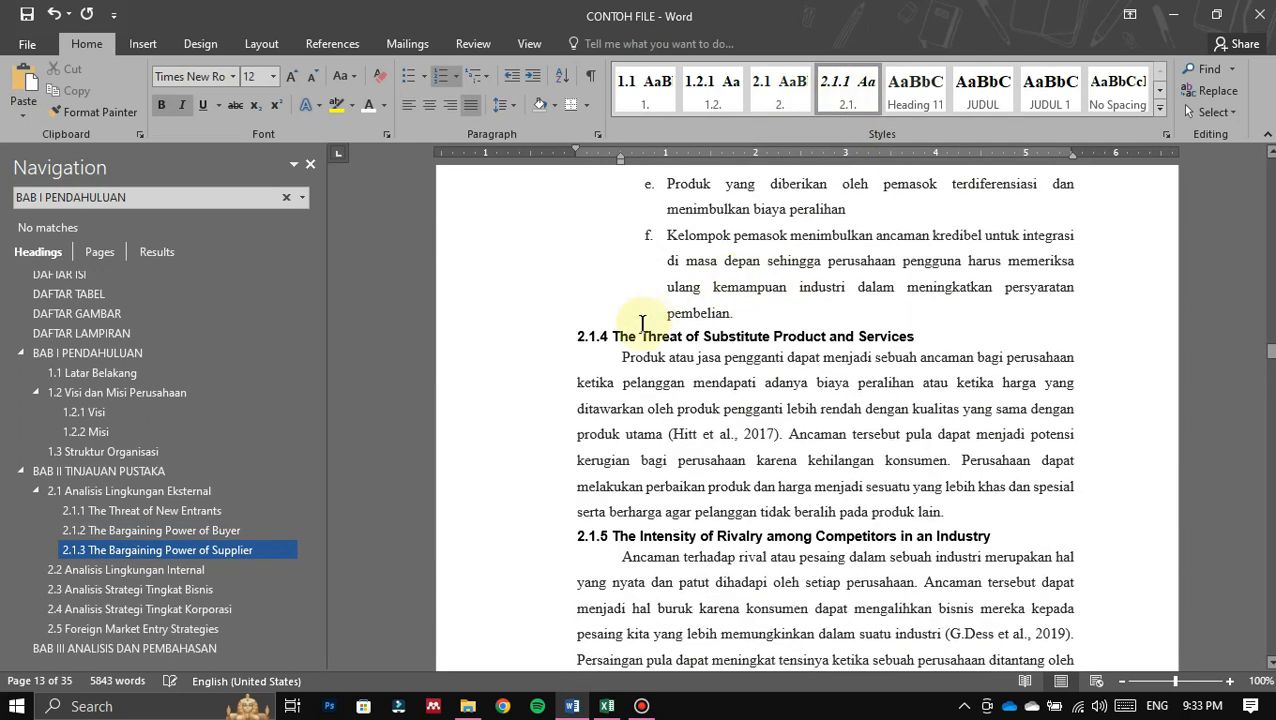
click(615, 340)
key(BackSpace)
key(BackSpace)
key(BackSpace)
key(BackSpace)
key(BackSpace)
key(BackSpace)
key(BackSpace)
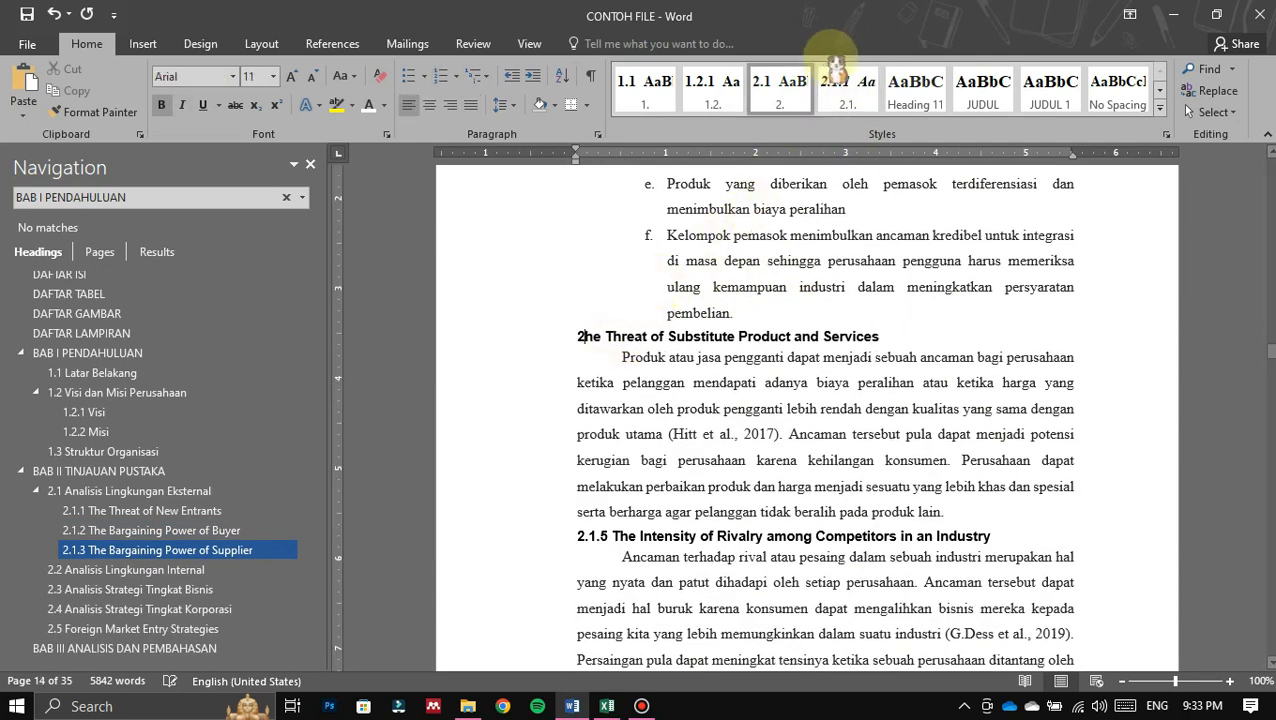
Step: Remove the typed number of the The Intensity of Rivalry among Competitors in an Industry heading and apply the "2.1." style
click(635, 541)
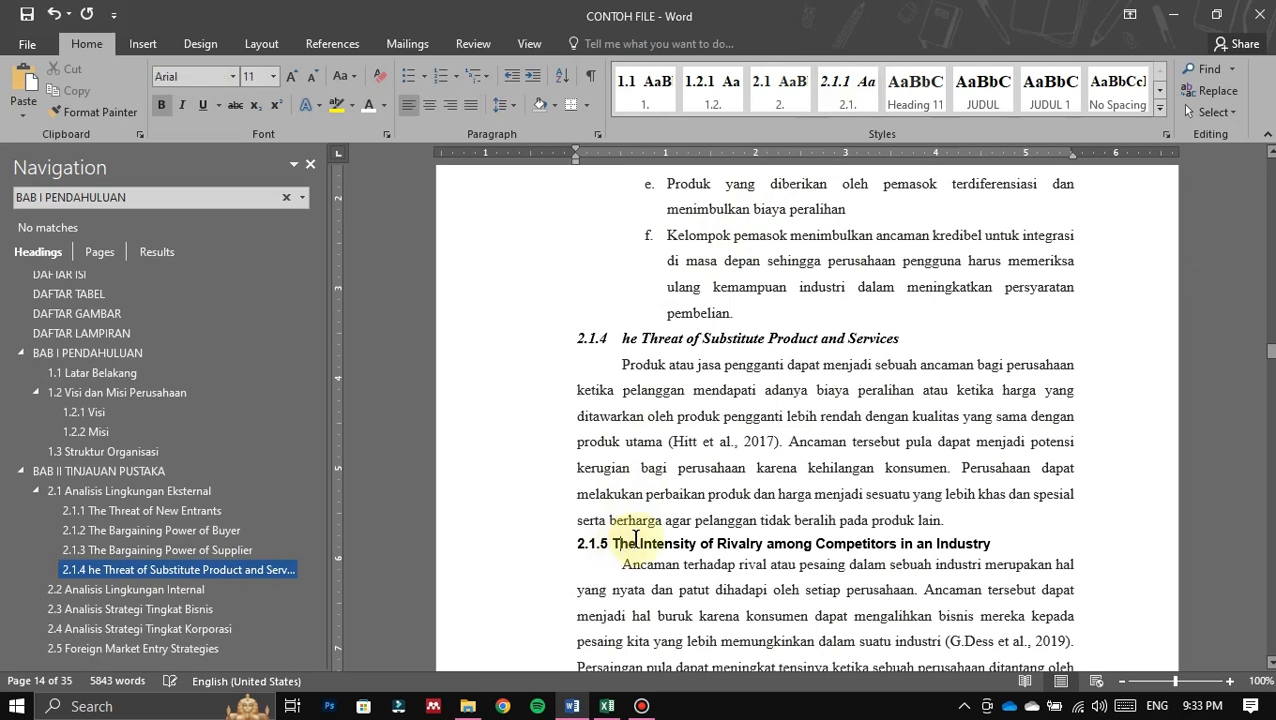
key(BackSpace)
key(BackSpace)
key(BackSpace)
key(BackSpace)
key(BackSpace)
key(BackSpace)
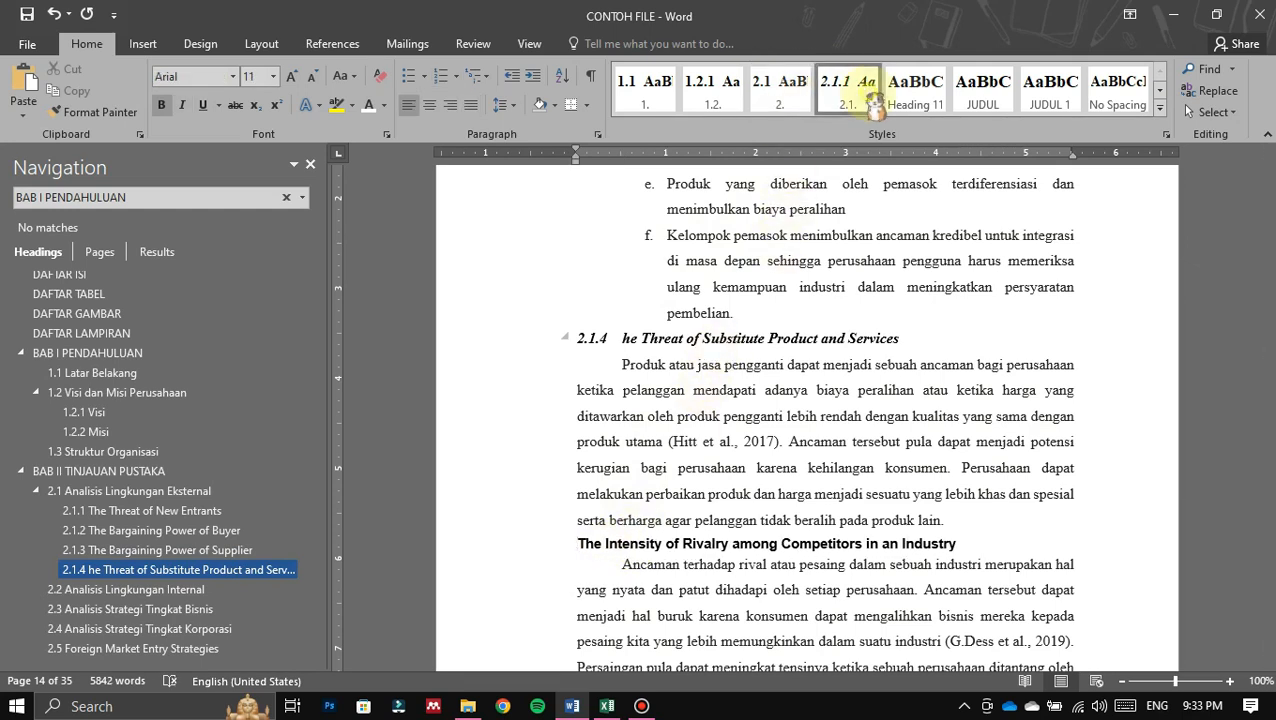
click(874, 100)
Step: Remove the typed number of the Sumber Daya (Resources) subheading in section 2.2
scroll(740, 320, down, 10)
scroll(740, 305, down, 15)
scroll(749, 297, down, 2)
scroll(644, 303, up, 10)
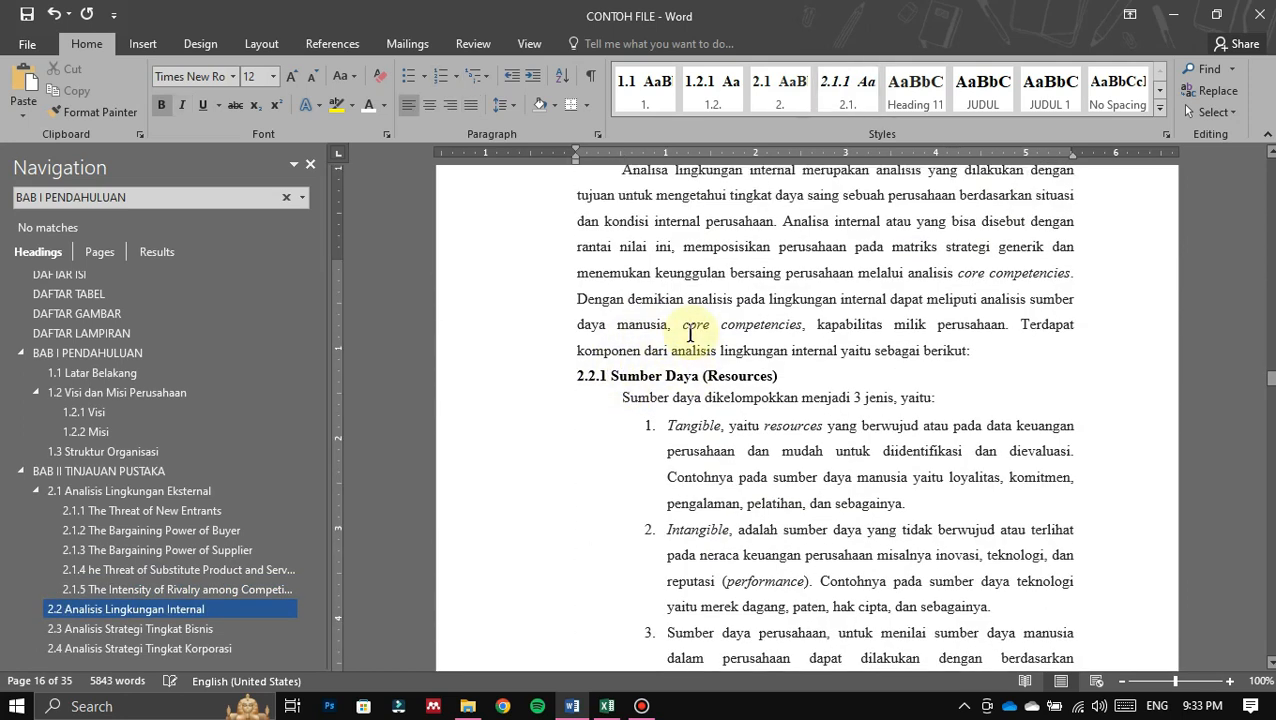
scroll(747, 258, down, 6)
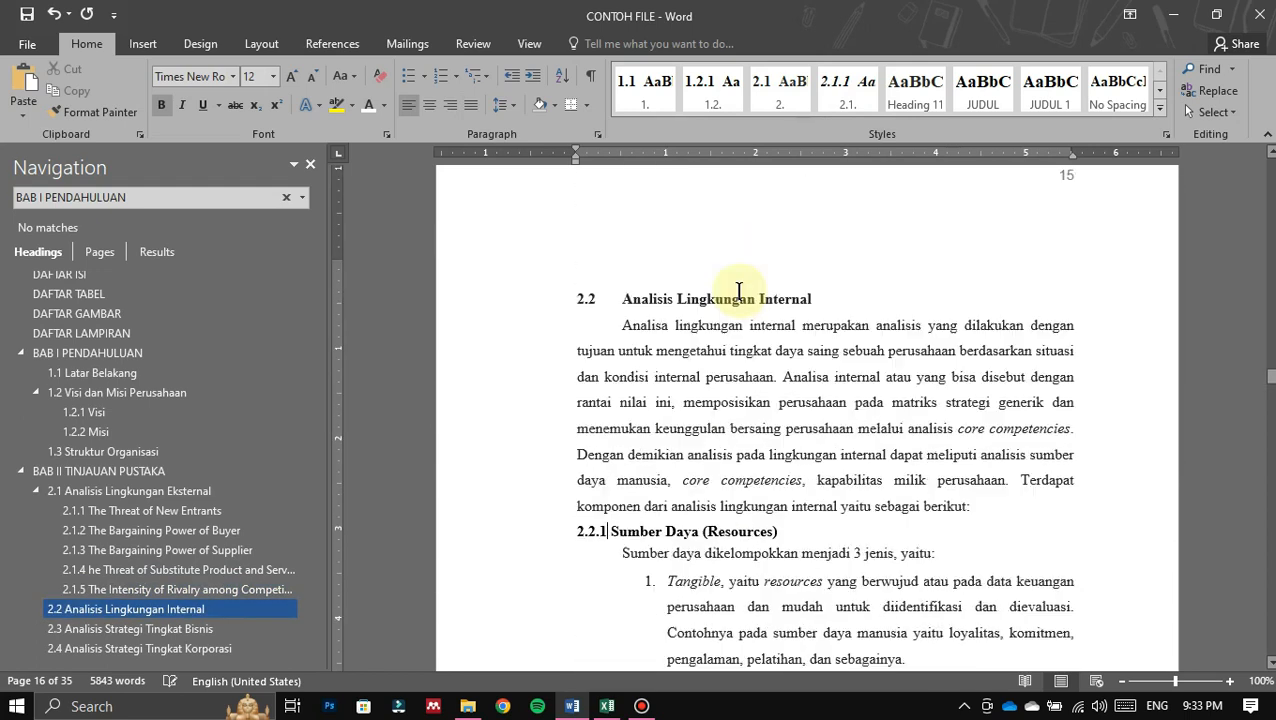
scroll(620, 370, down, 2)
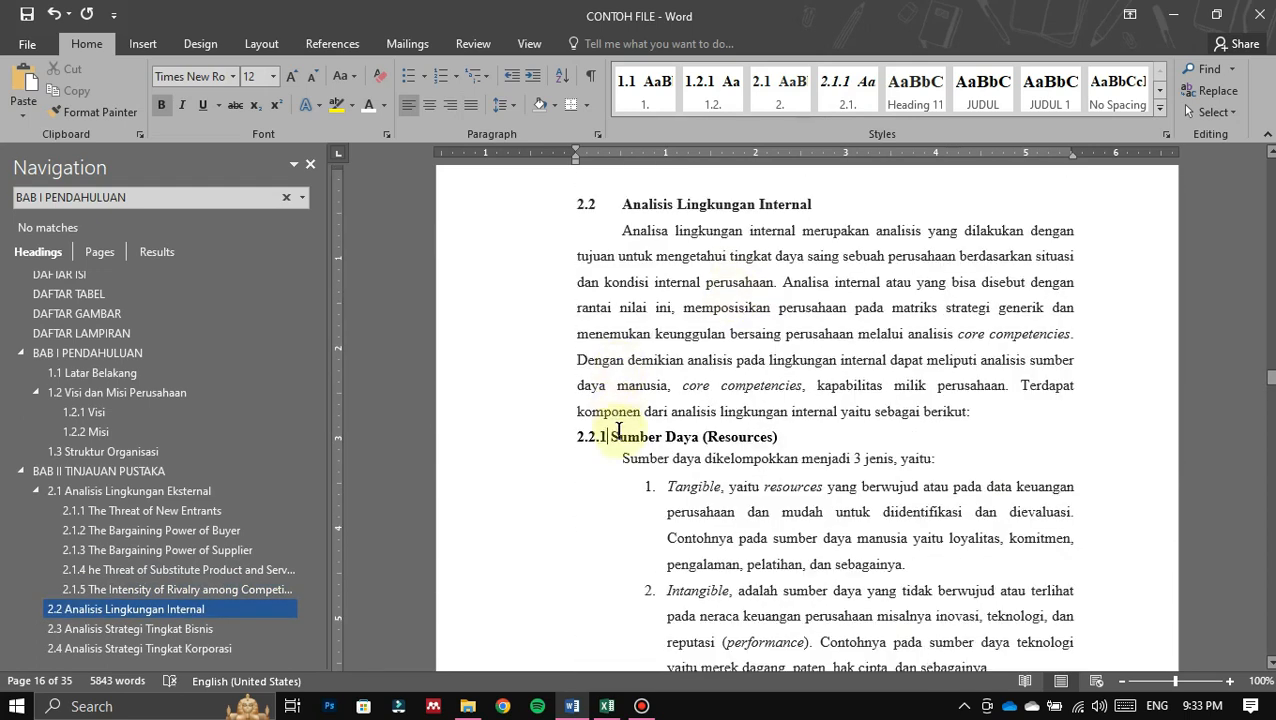
key(BackSpace)
key(BackSpace)
key(BackSpace)
key(BackSpace)
key(BackSpace)
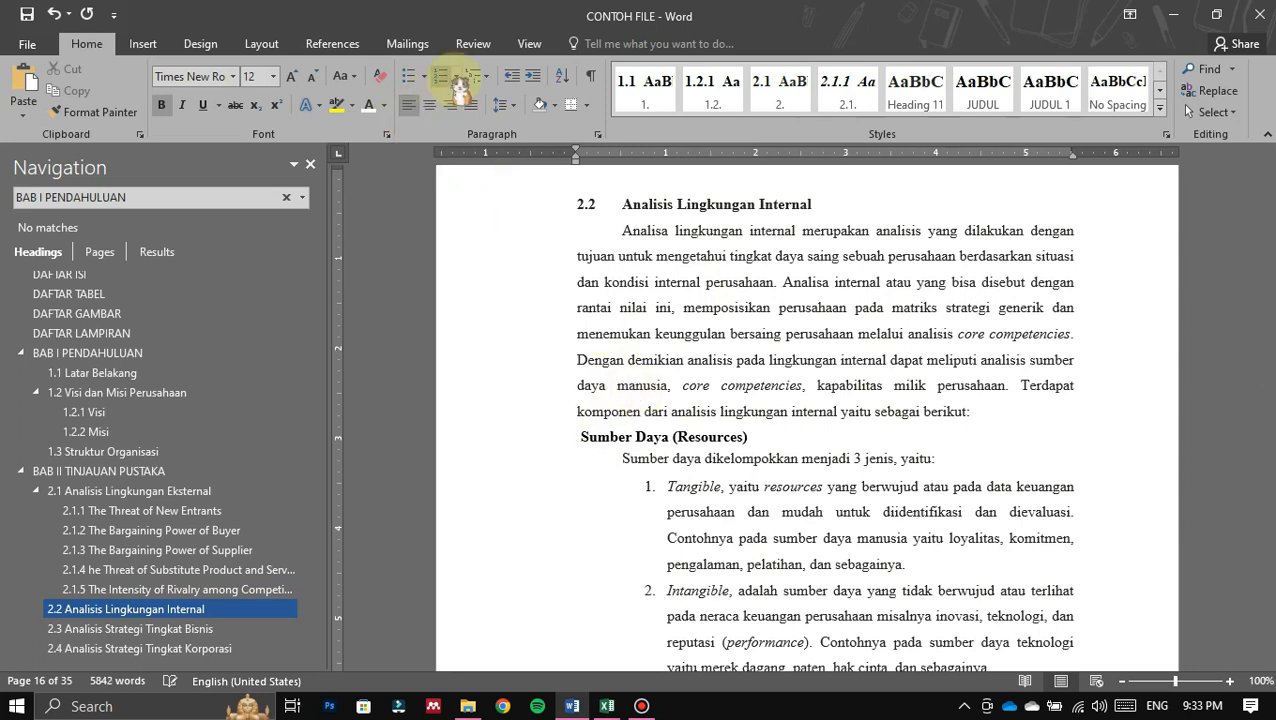
Step: Number the Sumber Daya (Resources) subheading with a new "2.2." plus 1, 2, 3 number format and align the number with the margin
click(456, 78)
scroll(560, 460, down, 3)
scroll(586, 432, up, 4)
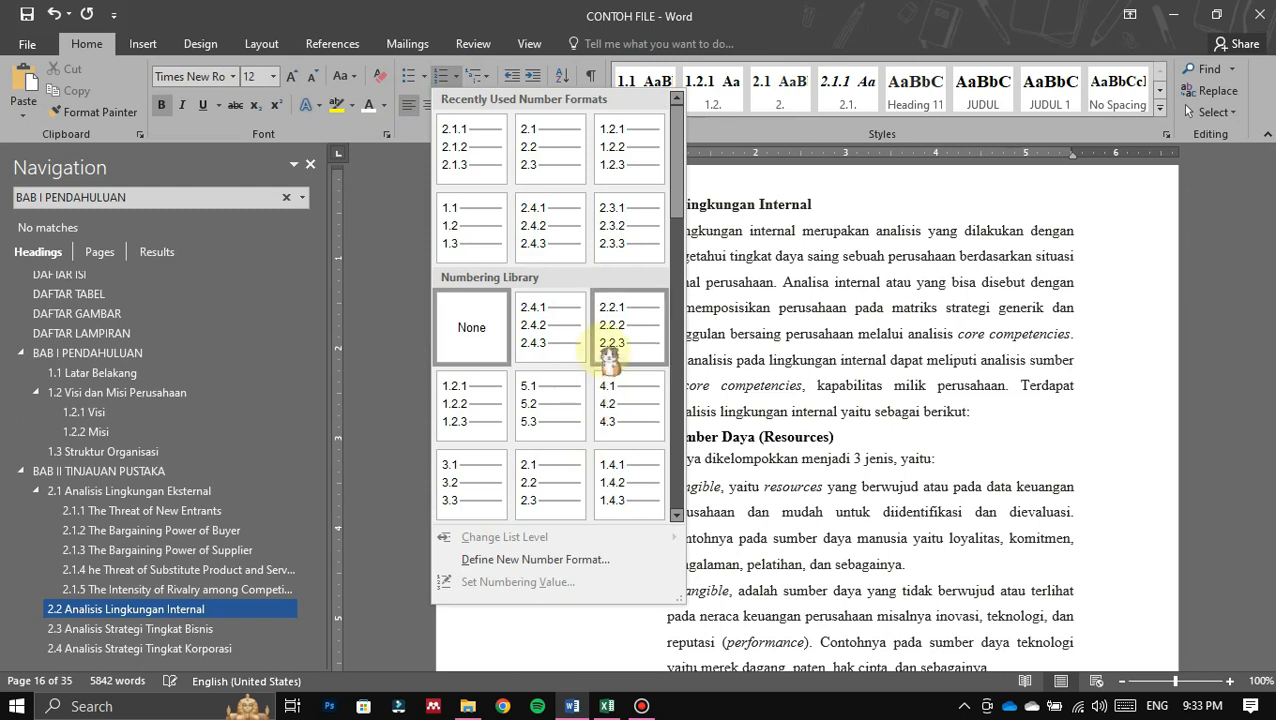
scroll(612, 372, down, 5)
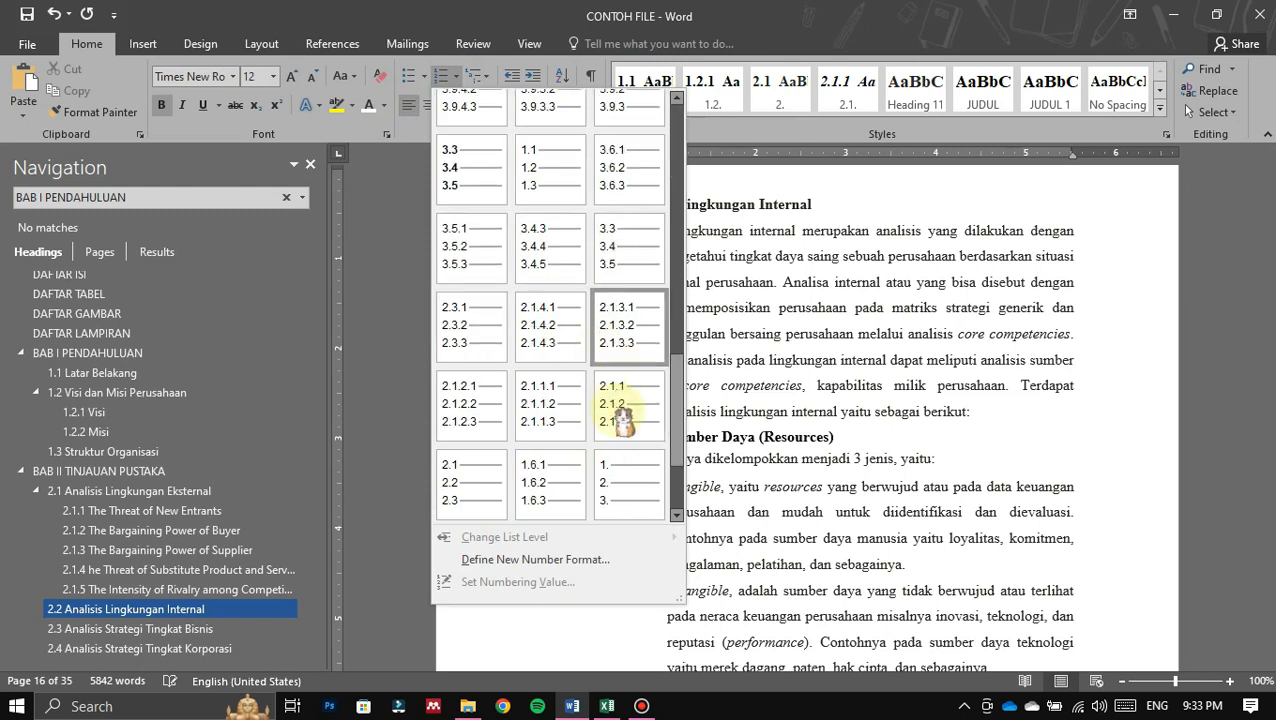
click(538, 560)
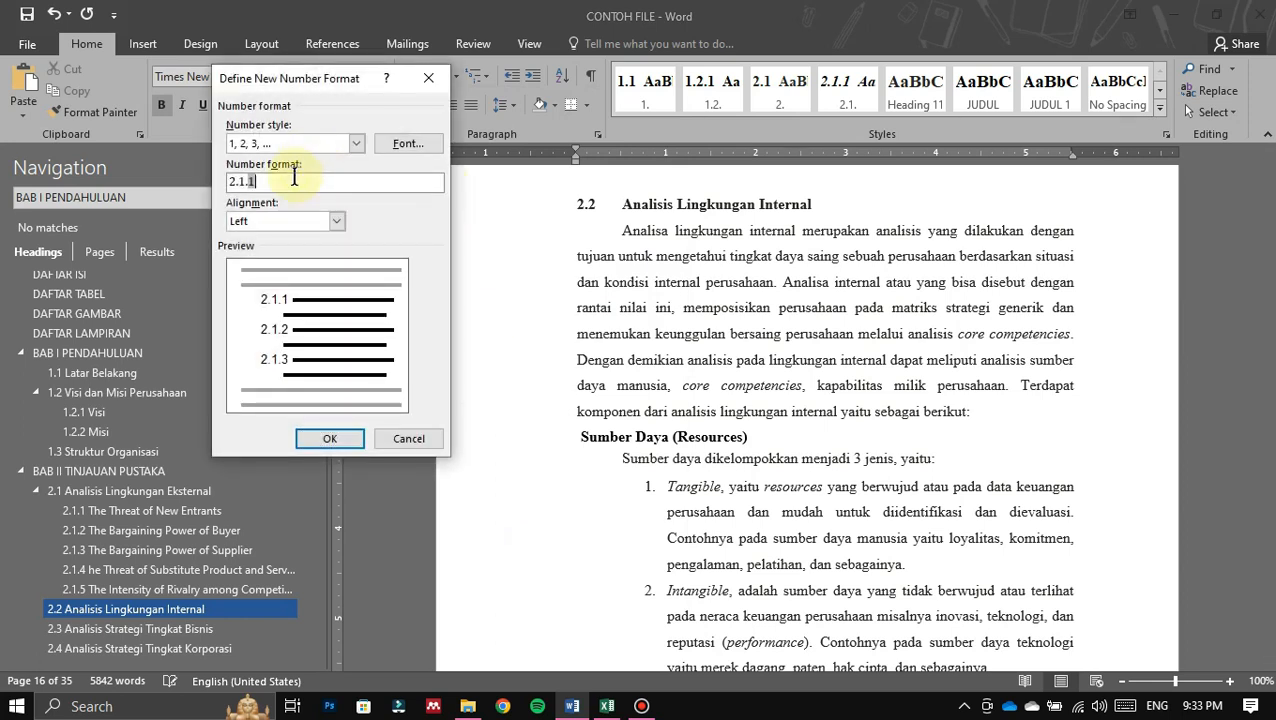
key(BackSpace)
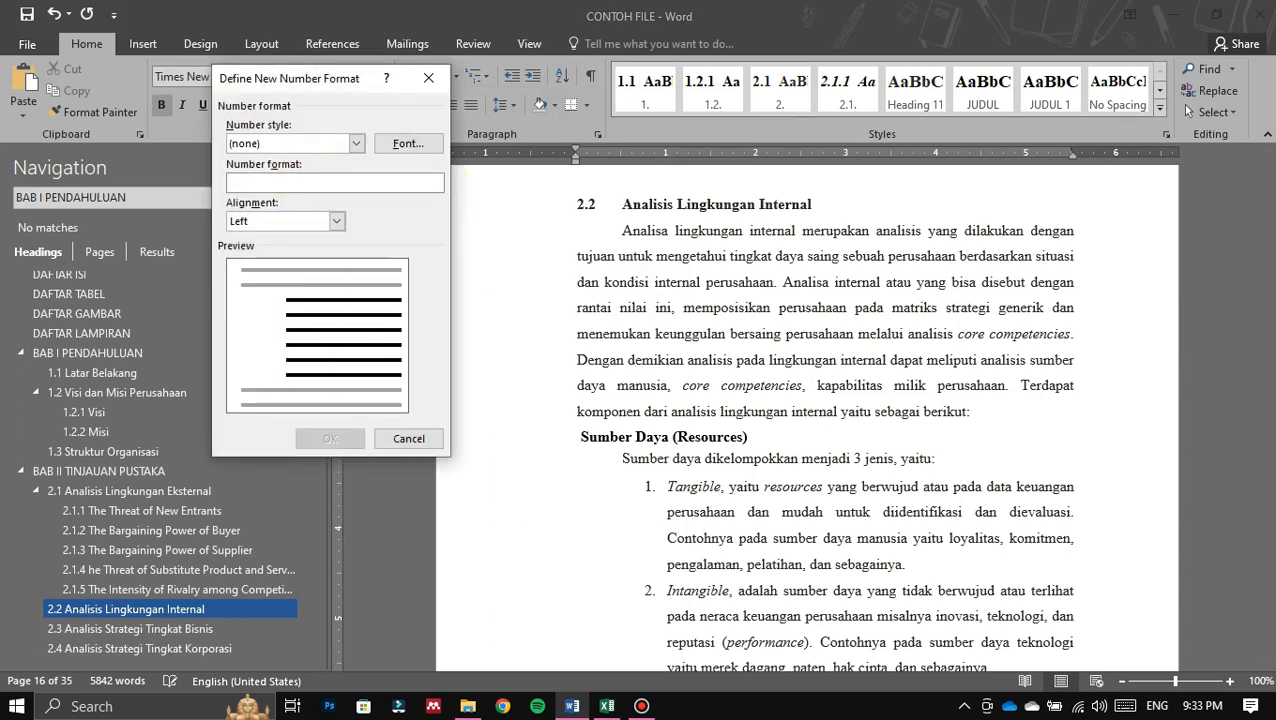
text(.2.)
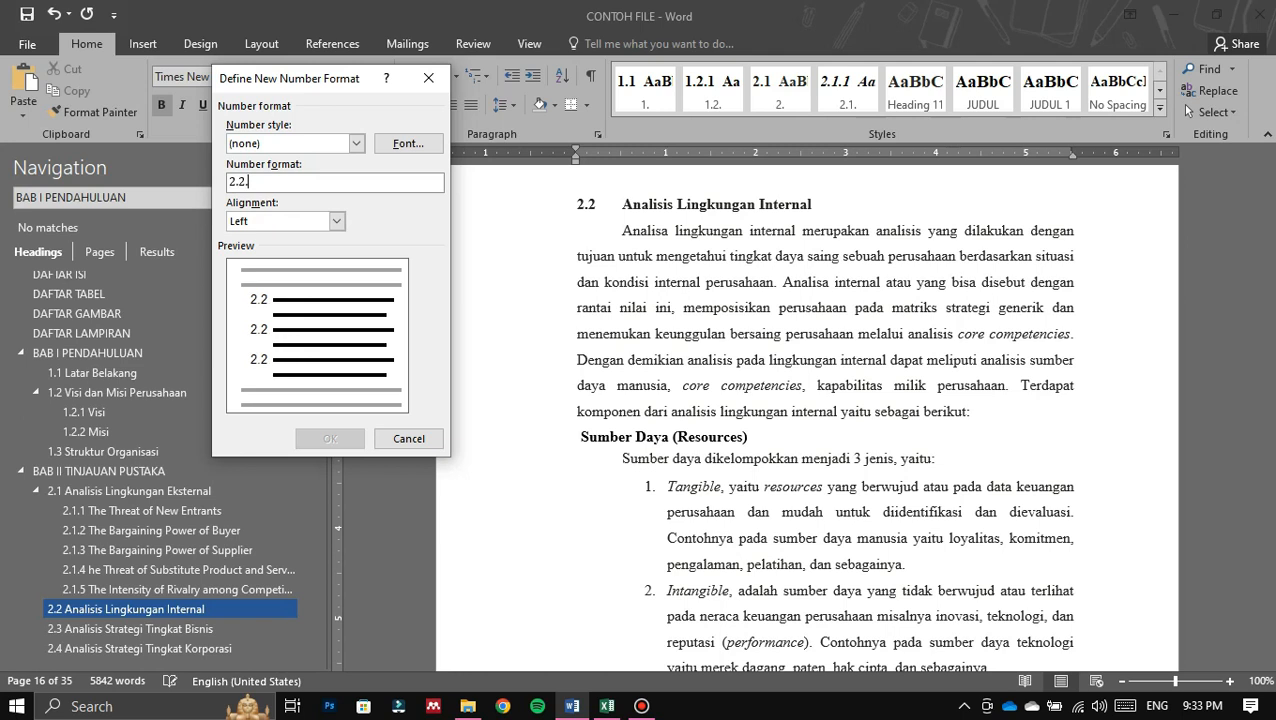
click(325, 145)
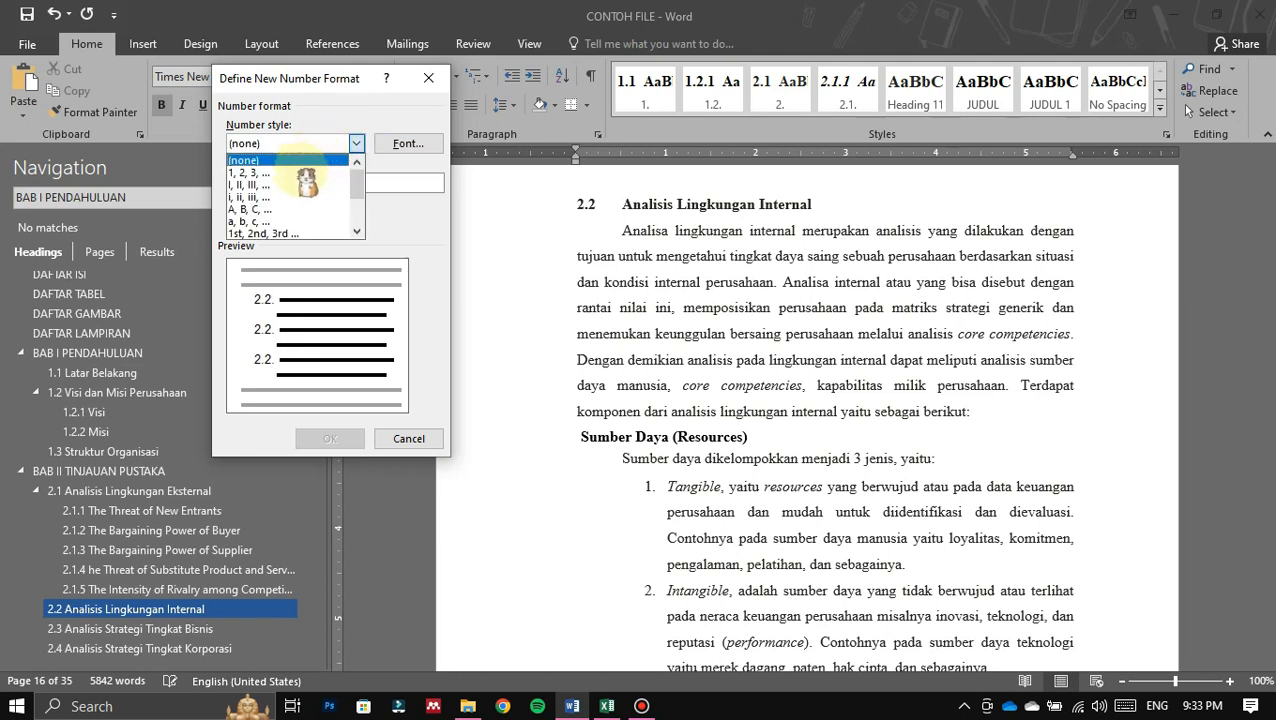
click(290, 172)
click(331, 440)
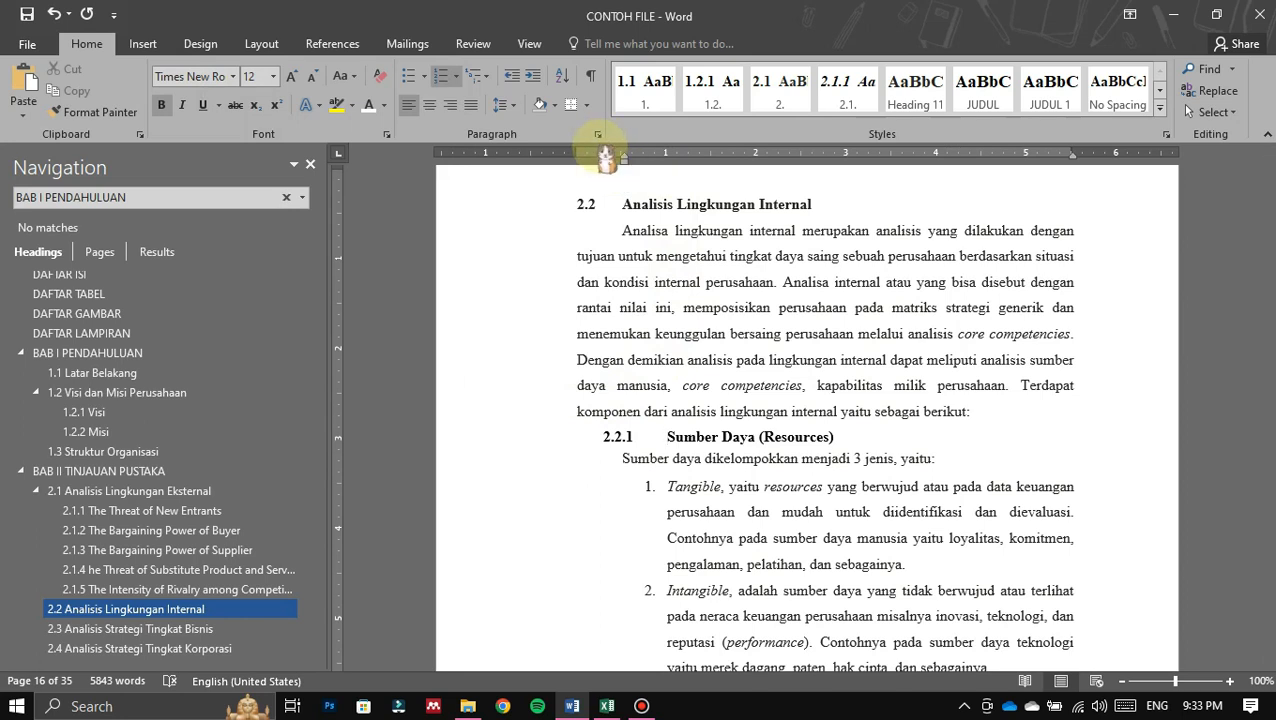
drag(604, 155, 577, 157)
Step: Create a style named "2.2." from the Sumber Daya (Resources) heading, based on Heading 3 with bold text
drag(799, 436, 646, 430)
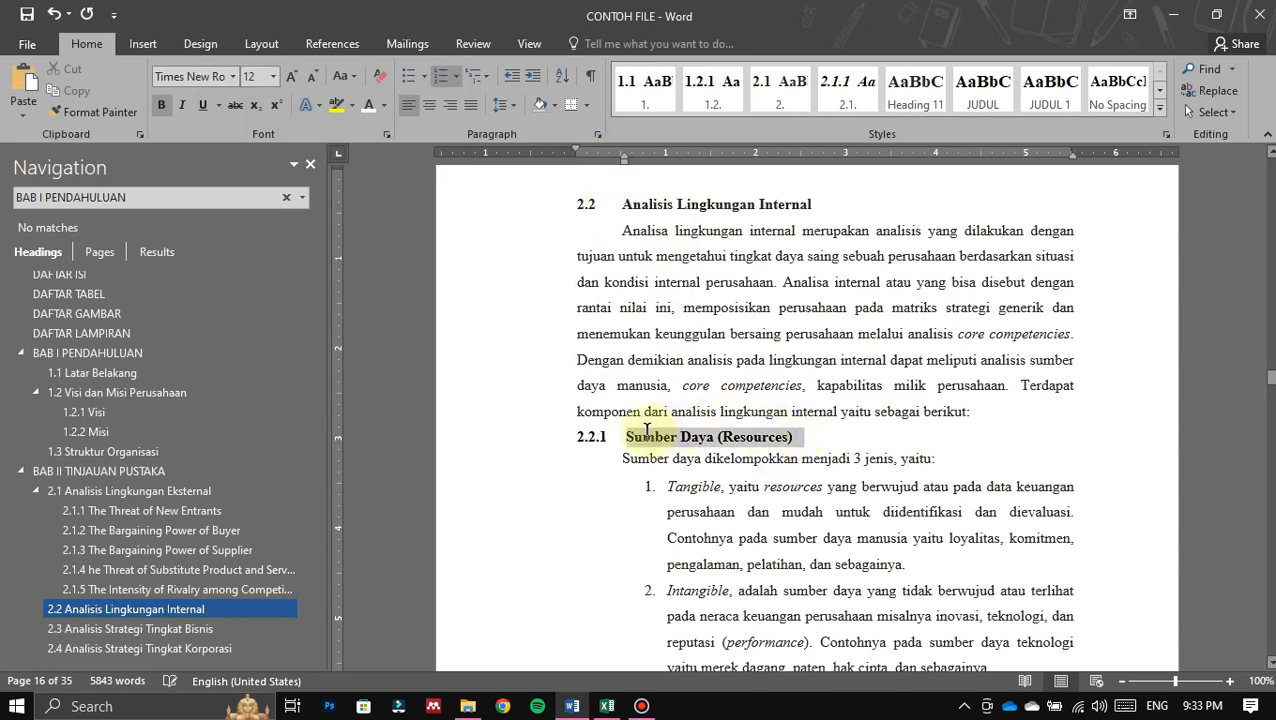
click(1158, 106)
click(883, 232)
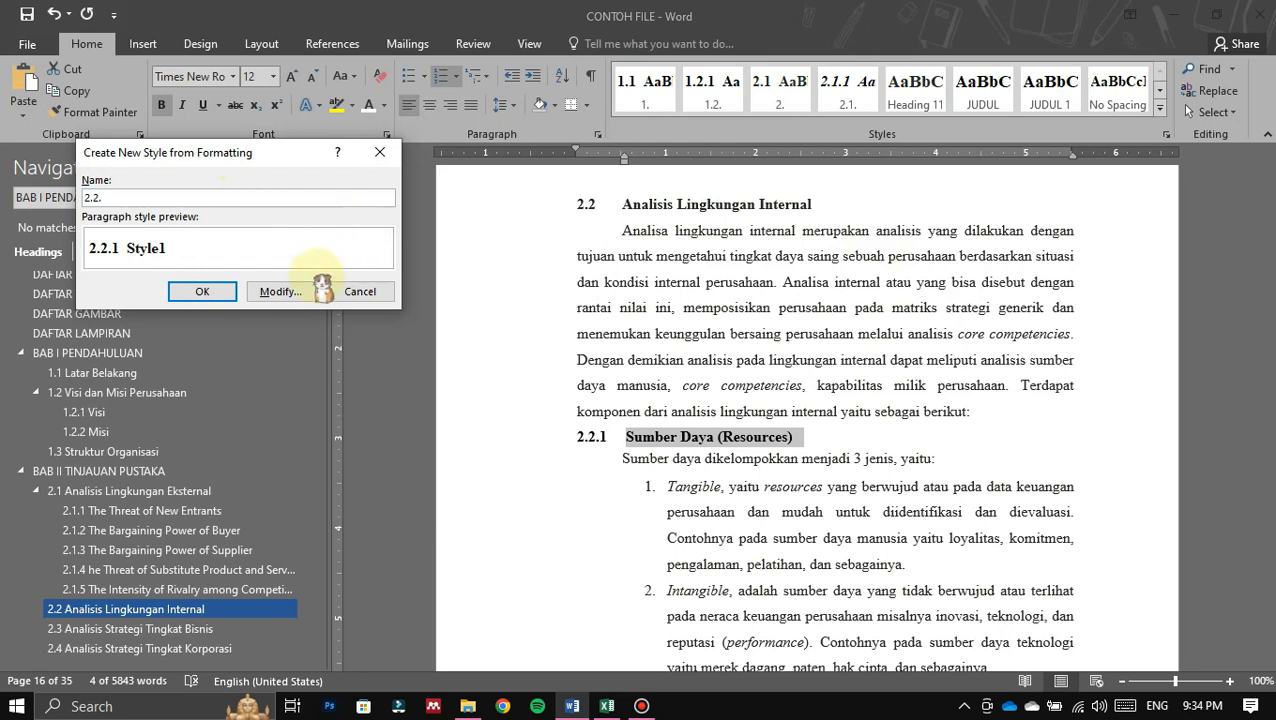
click(285, 291)
click(540, 248)
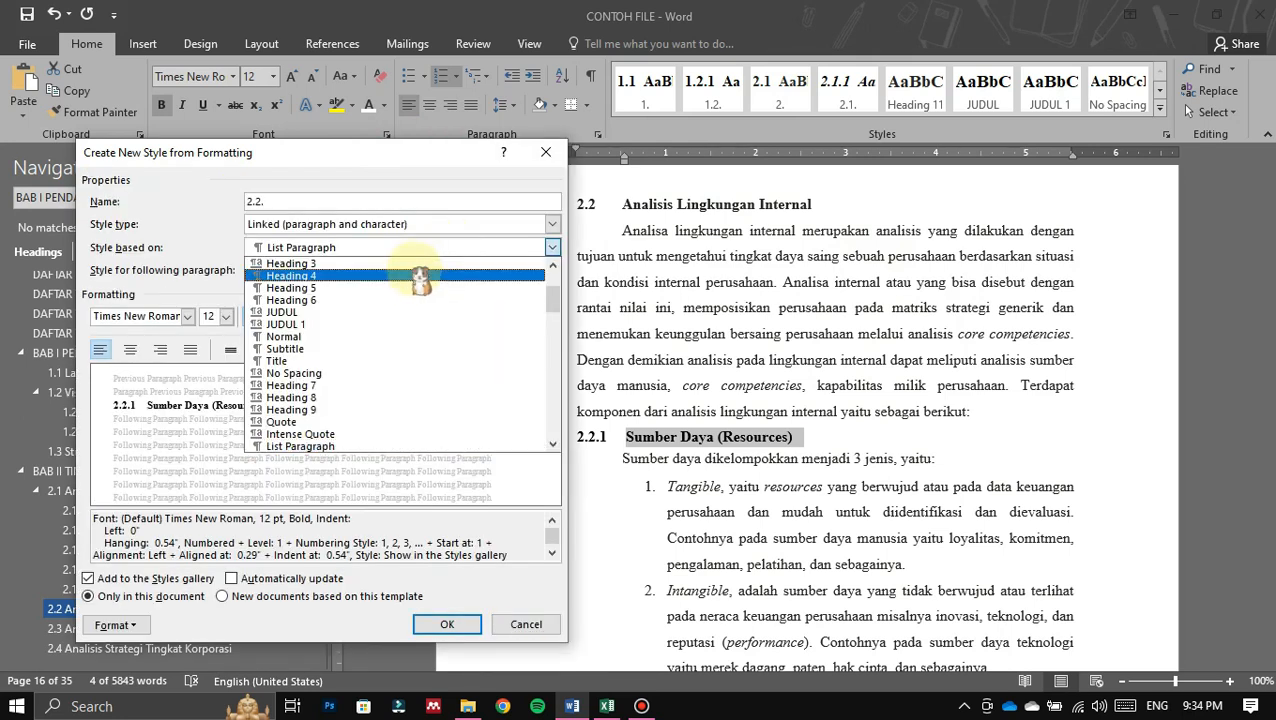
click(420, 264)
click(252, 317)
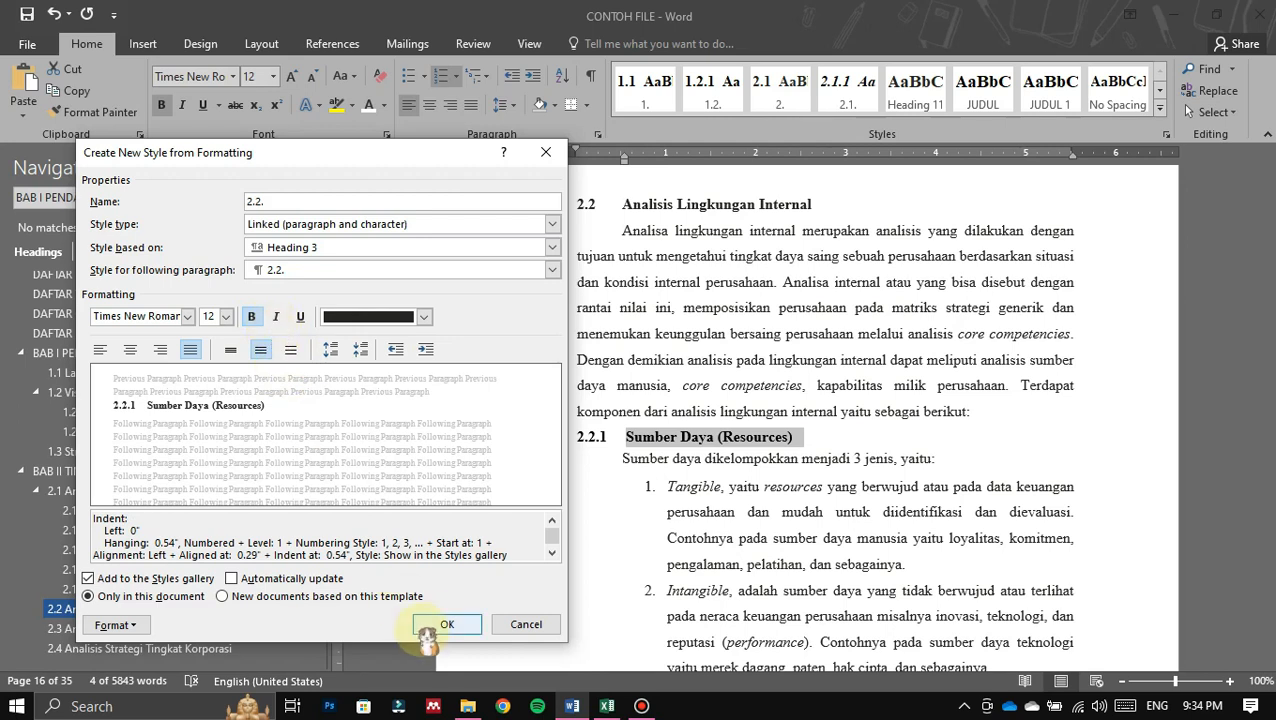
click(451, 625)
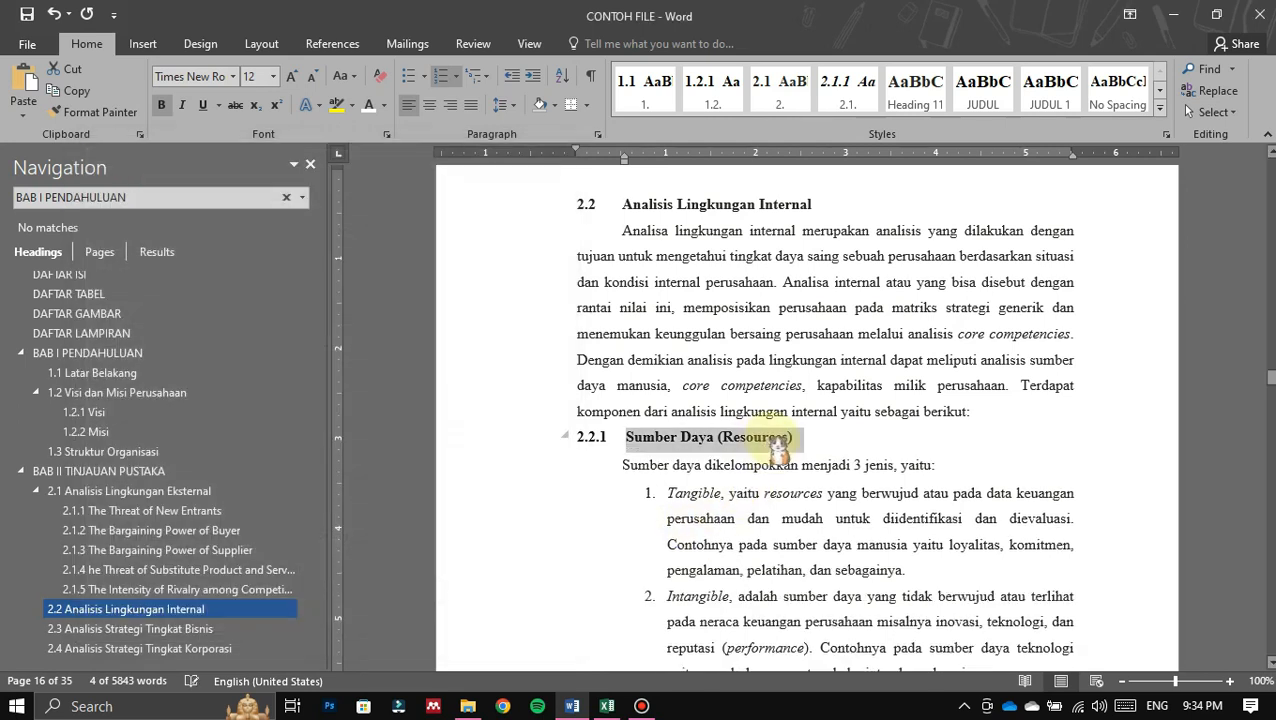
click(811, 437)
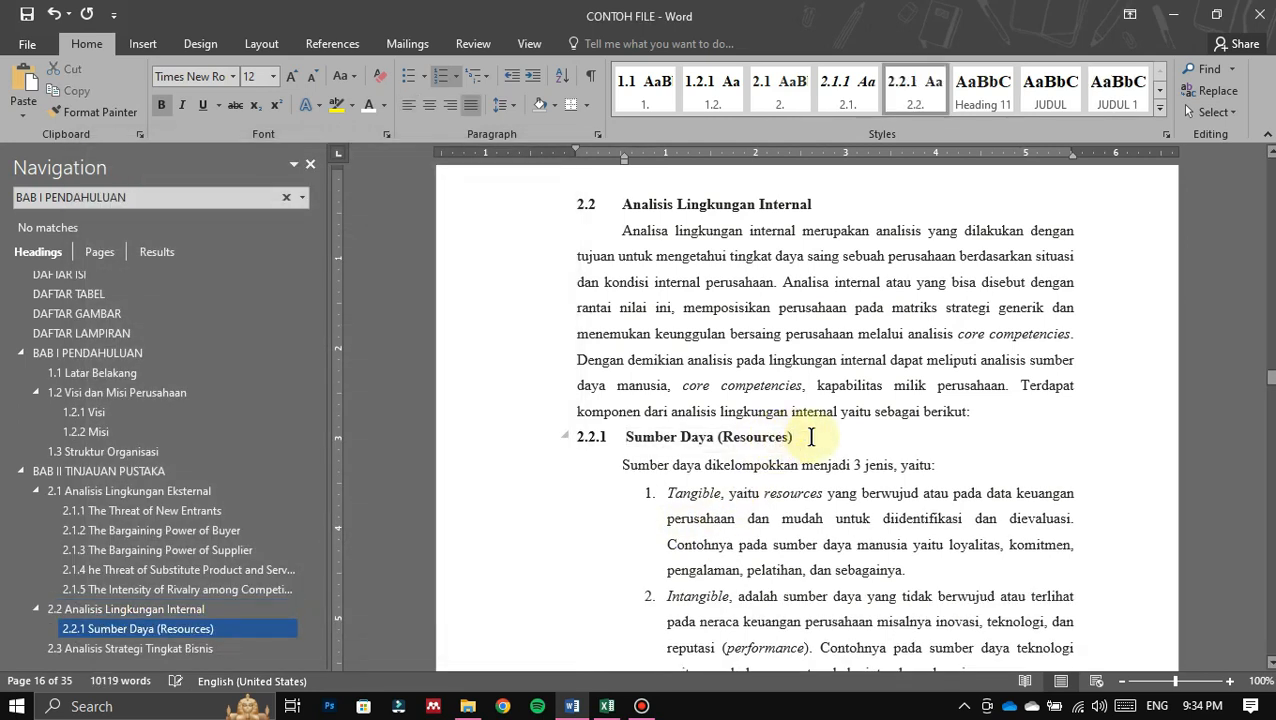
Step: Remove the typed number of the Core Competencies heading and apply the "2.2." style to it
scroll(811, 404, down, 5)
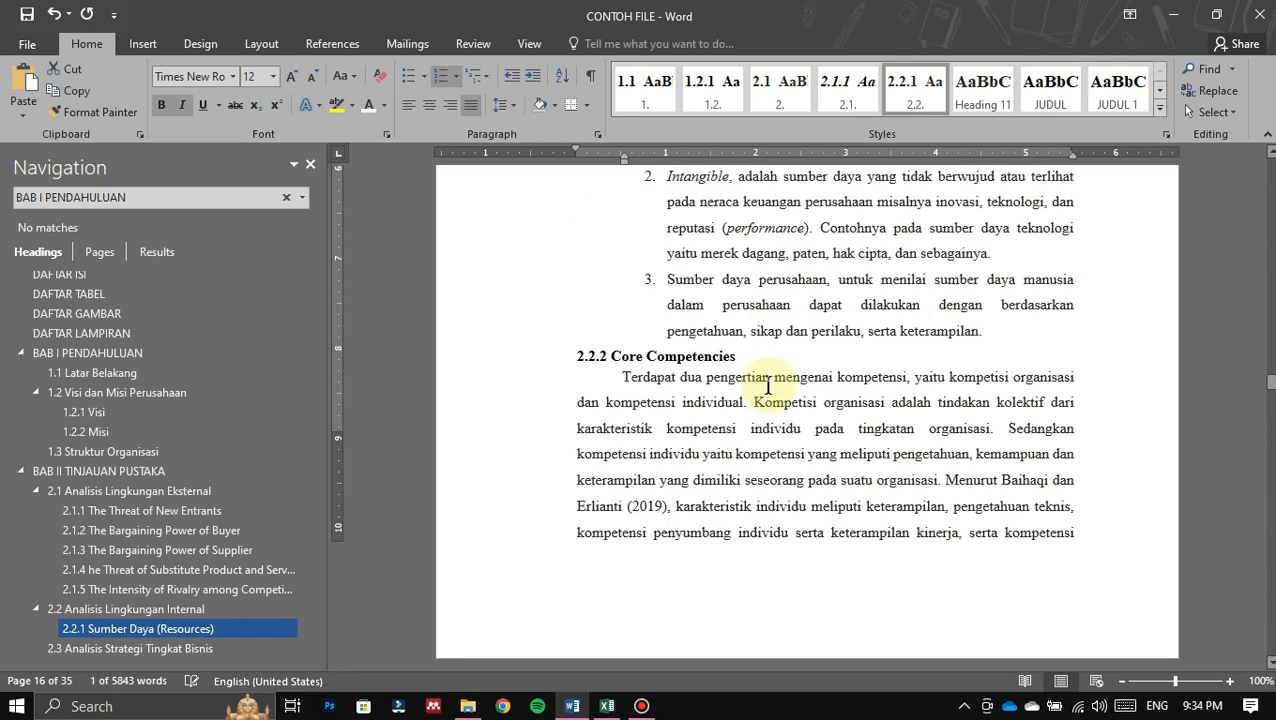
click(609, 416)
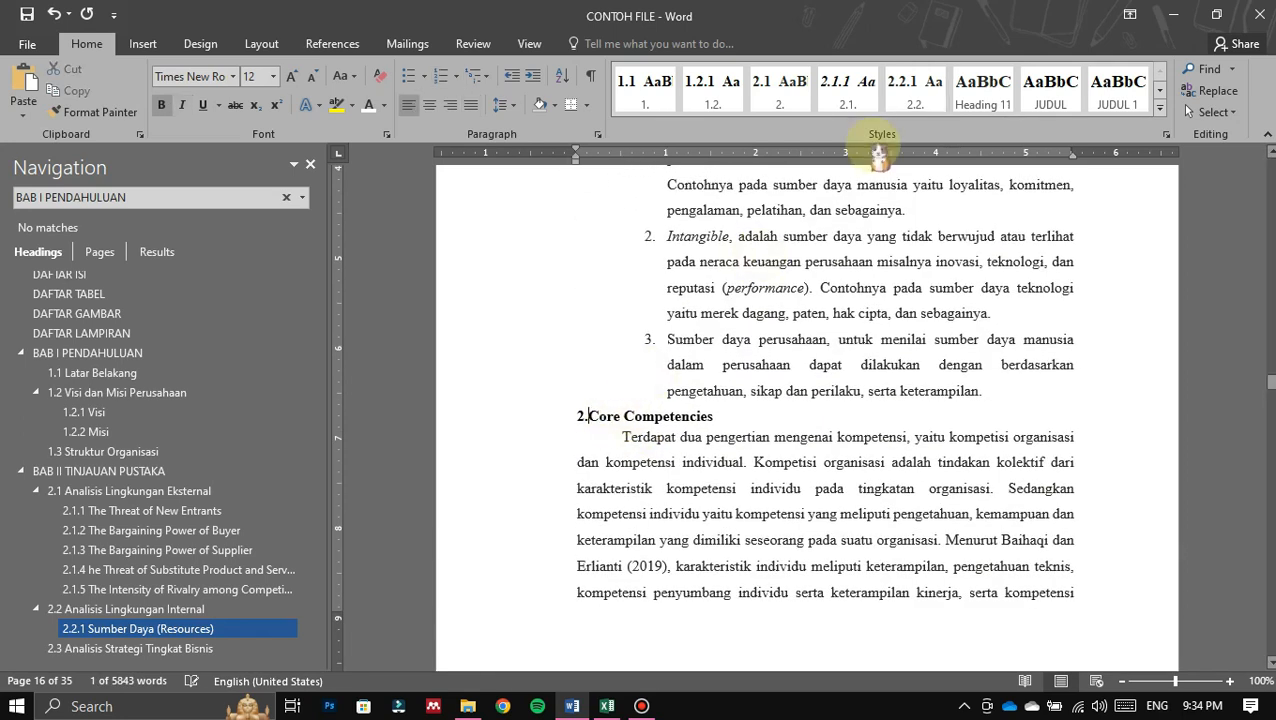
key(BackSpace)
click(843, 90)
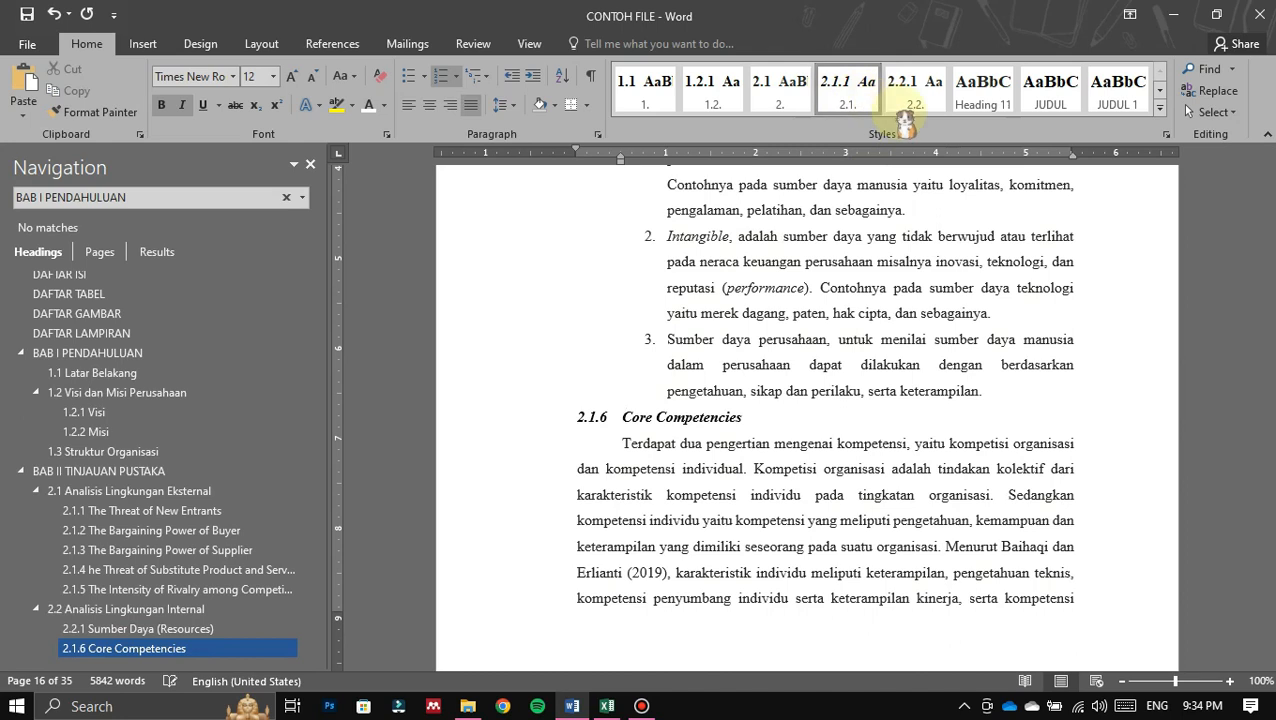
key(ctrl+z)
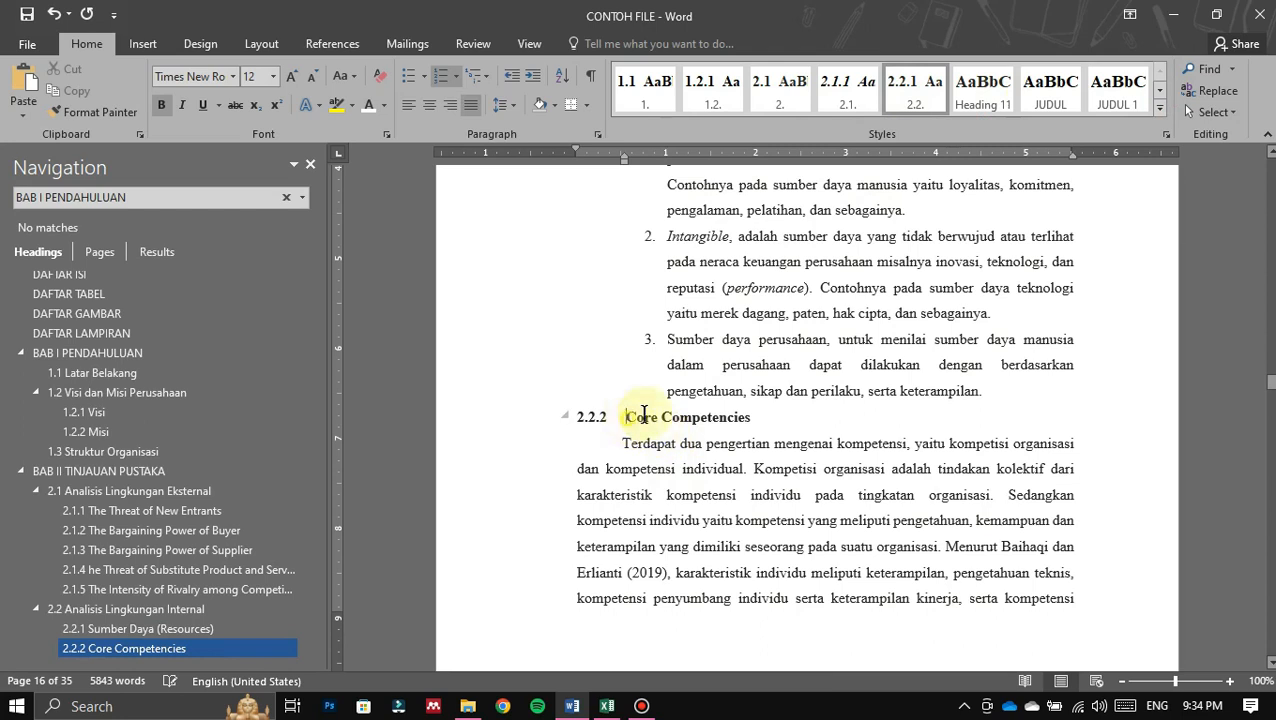
Step: Italicize the Core Competencies heading and line up its hanging indent with the first-line indent of the paragraph below
drag(643, 415, 762, 420)
key(ctrl+i)
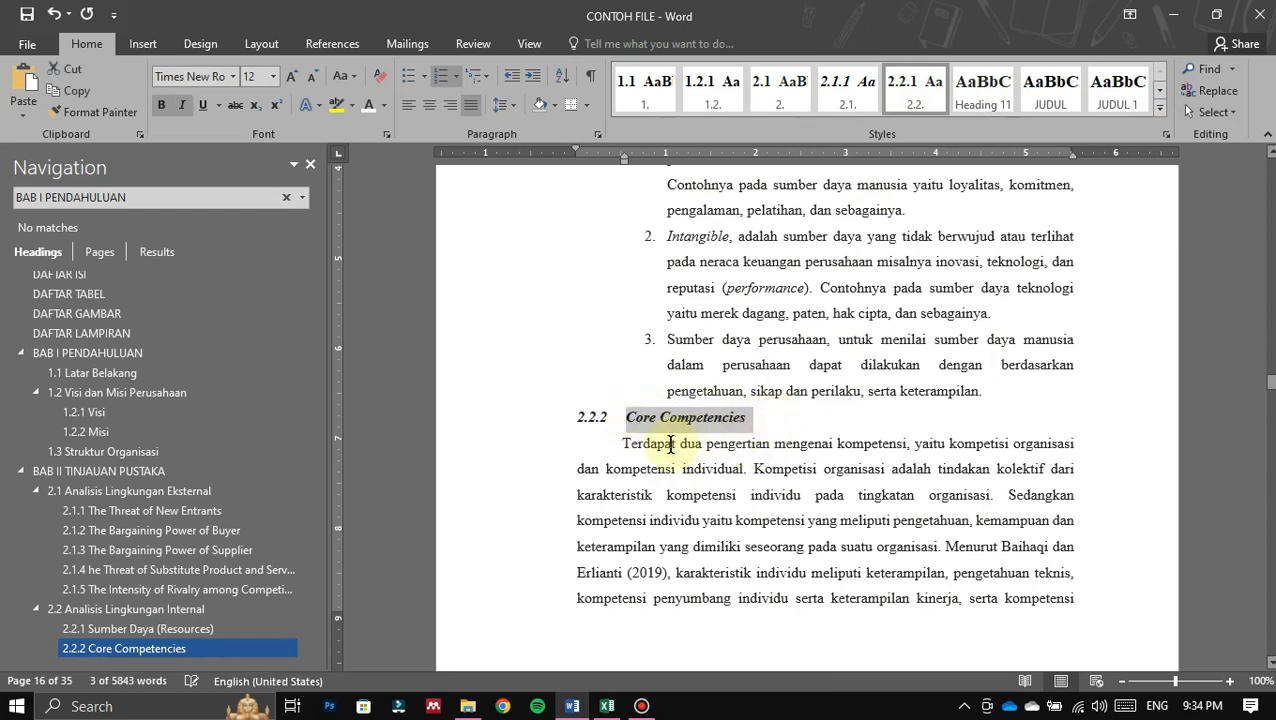
click(678, 438)
key(Home)
key(Tab)
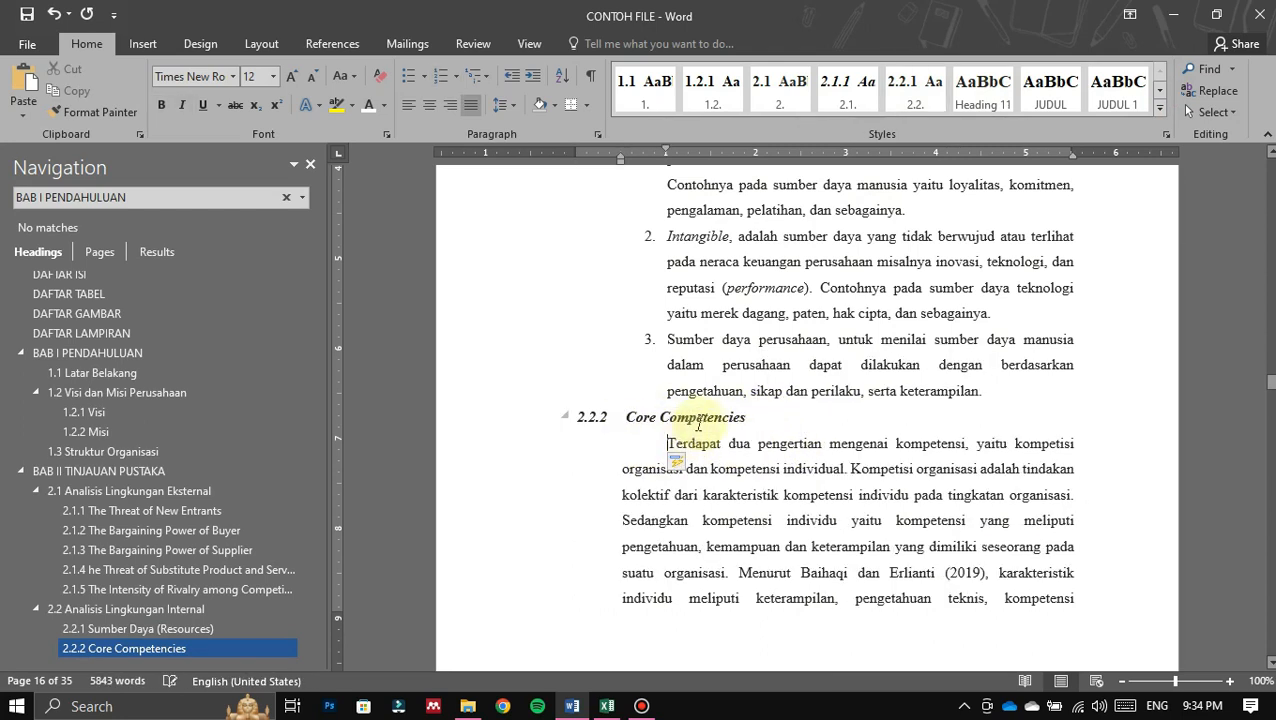
key(BackSpace)
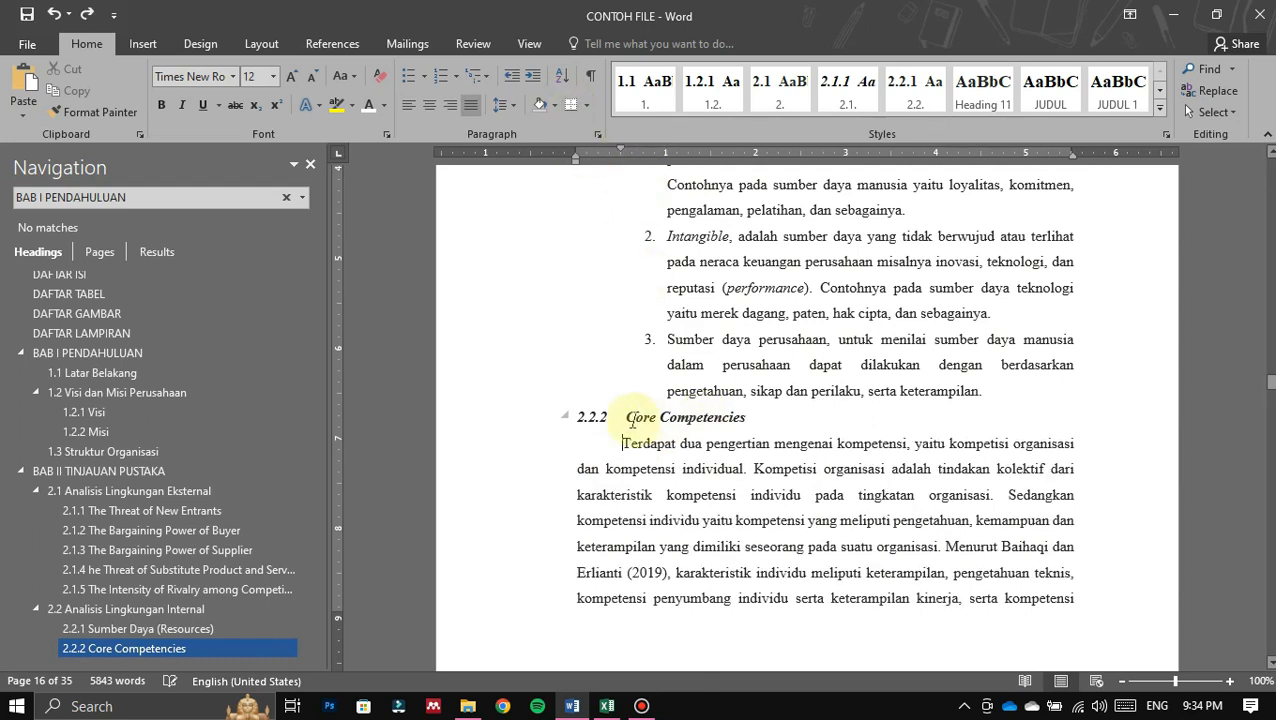
click(628, 417)
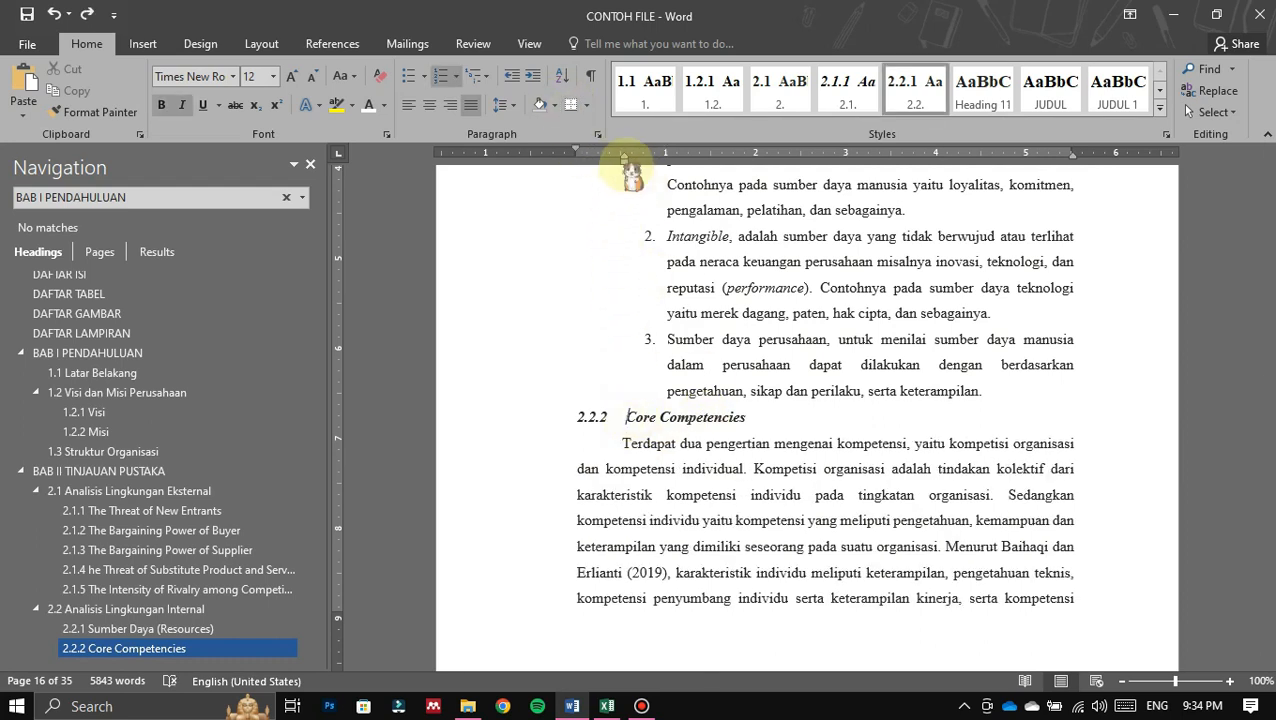
drag(624, 160, 580, 155)
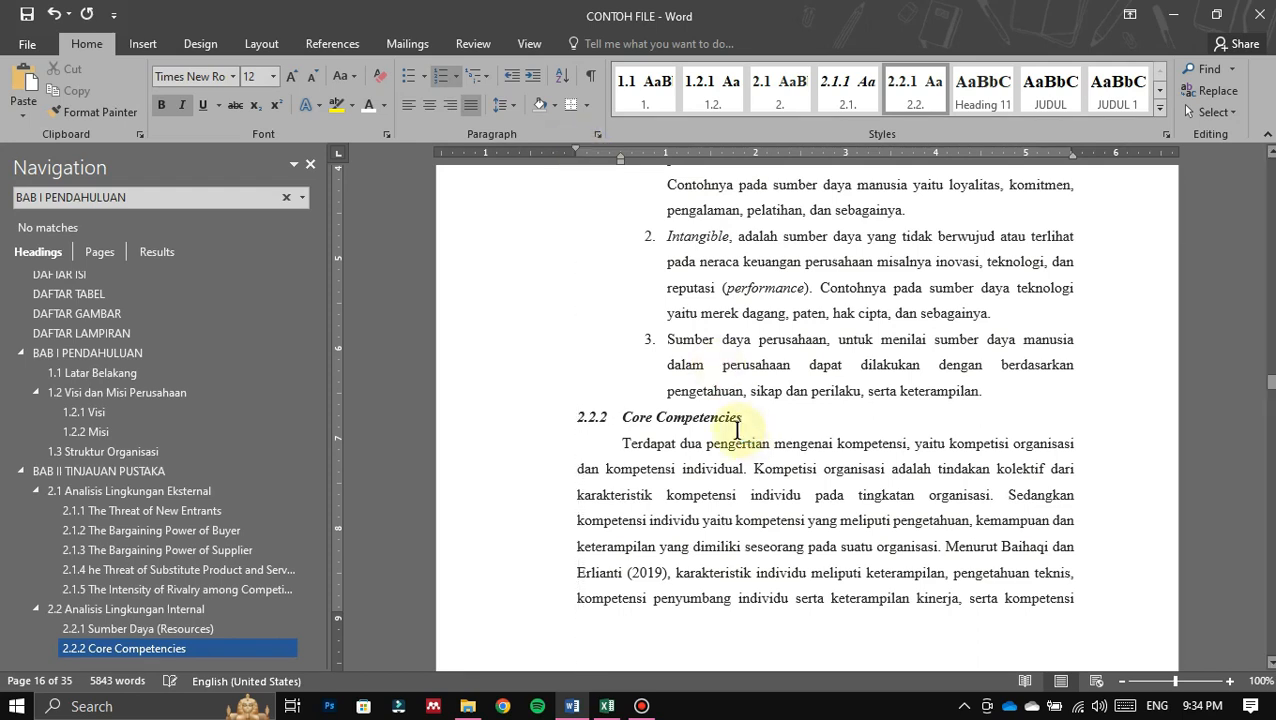
Step: Adjust the Sumber Daya (Resources) heading's hanging indent to the body's first-line indent and update the "2.2." style to match
scroll(661, 430, up, 6)
scroll(661, 470, down, 1)
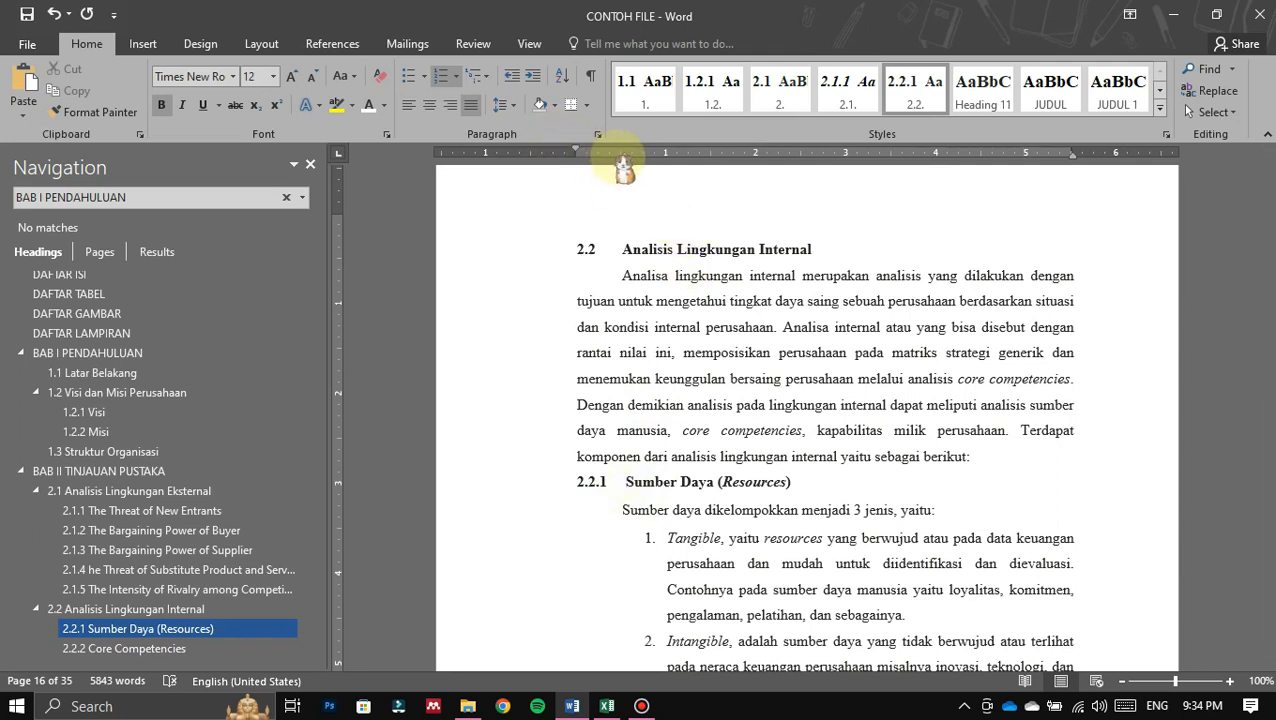
drag(622, 170, 580, 158)
triple_click(753, 478)
right_click(912, 98)
click(990, 111)
Step: Remove the typed number of the Who (Customer Segment) subheading in section 2.3
scroll(683, 313, down, 10)
scroll(693, 322, down, 5)
click(617, 437)
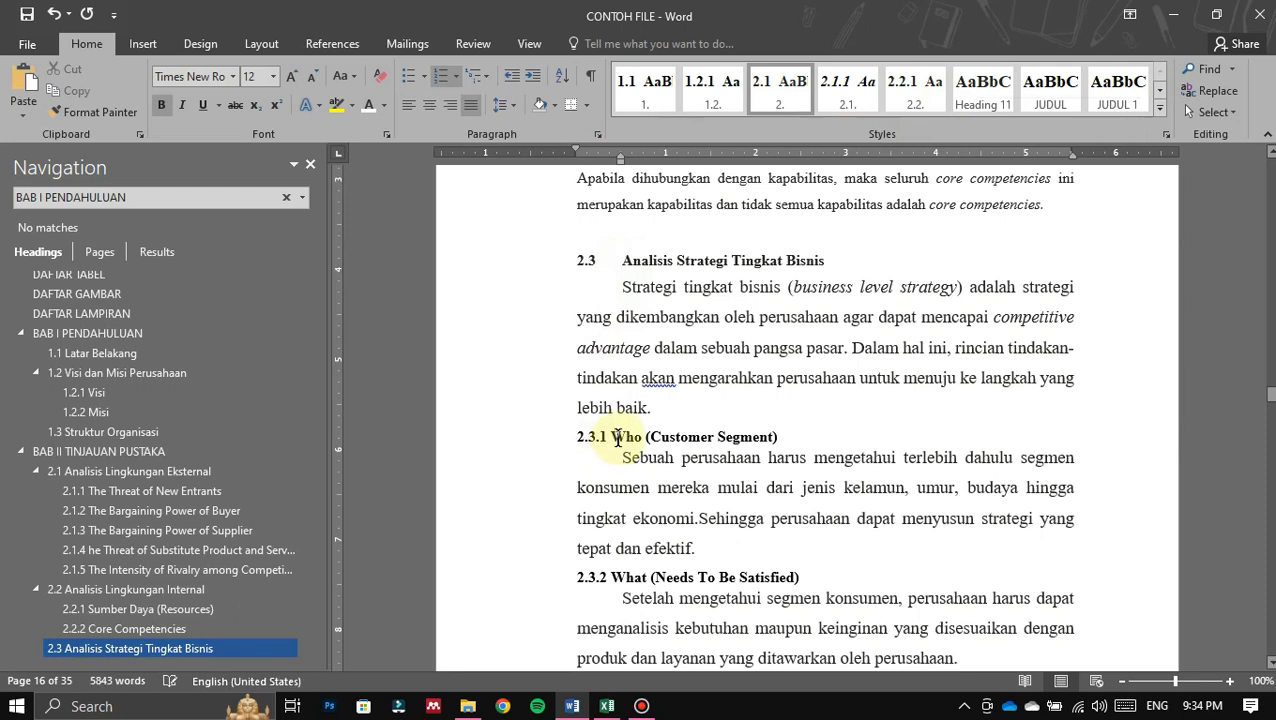
scroll(626, 420, up, 2)
click(624, 401)
scroll(735, 452, up, 3)
scroll(650, 377, down, 3)
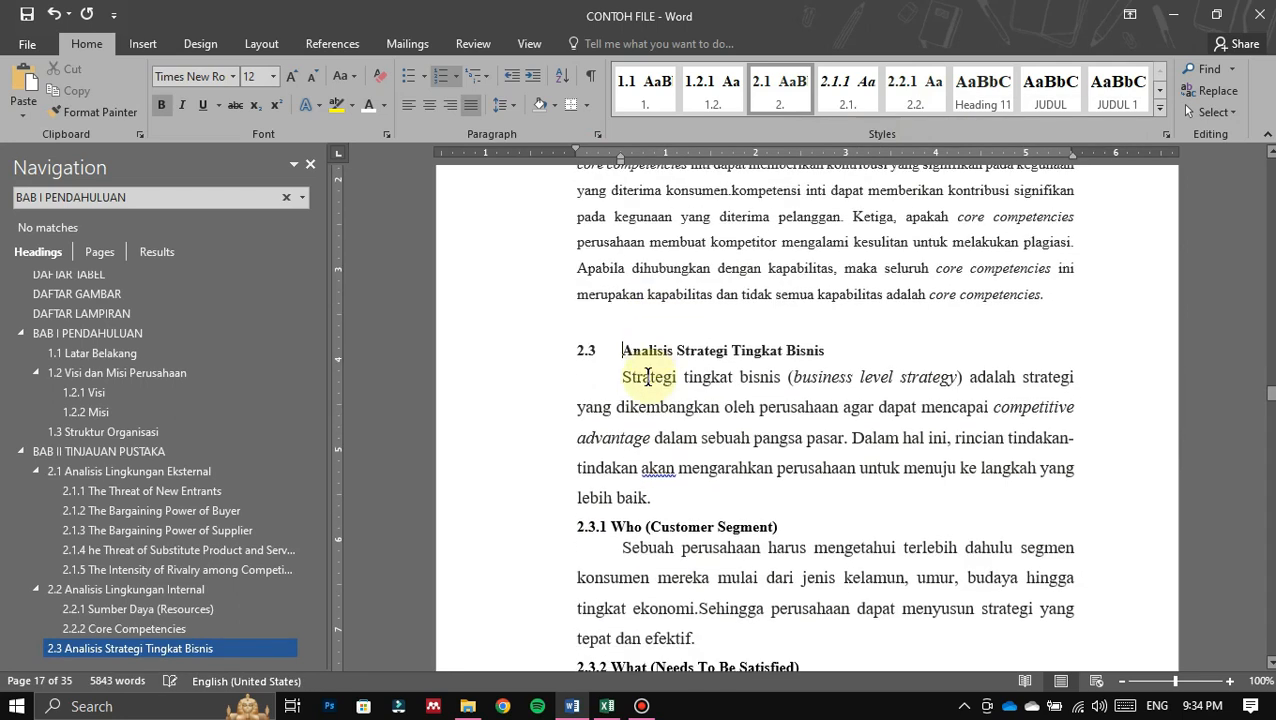
scroll(665, 343, down, 3)
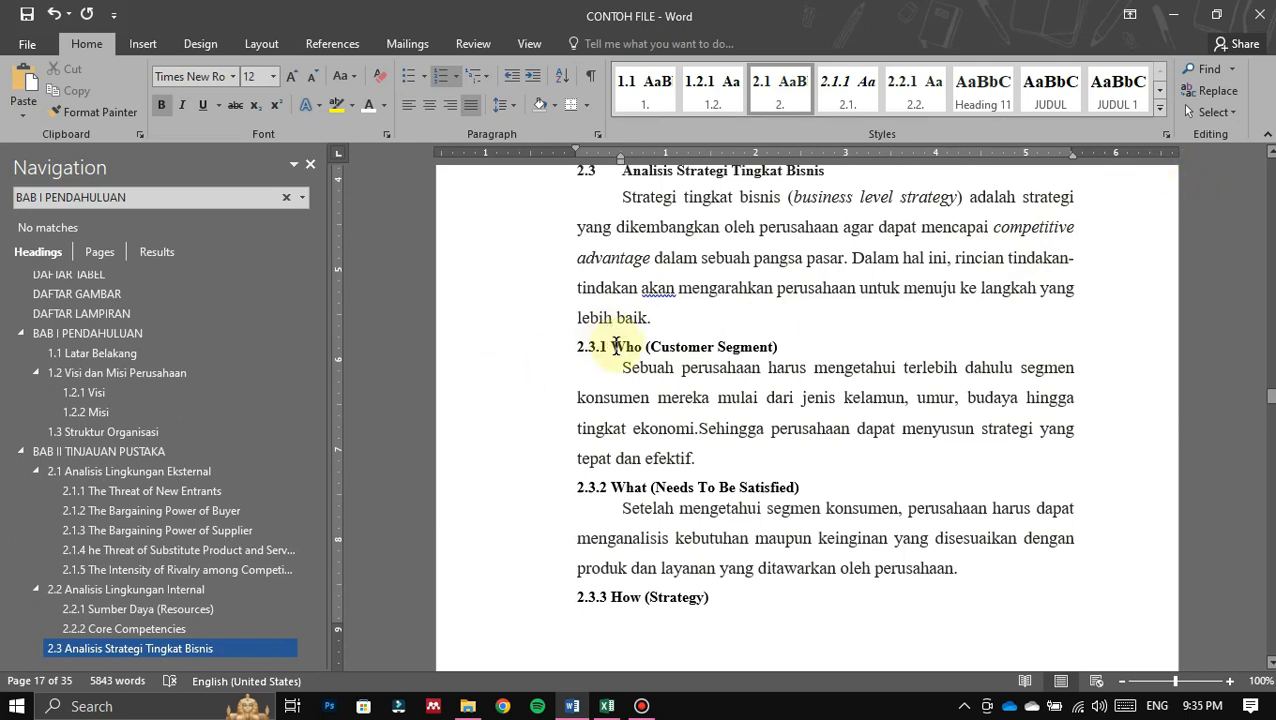
click(613, 347)
key(BackSpace)
key(BackSpace)
key(BackSpace)
key(BackSpace)
key(BackSpace)
key(BackSpace)
Step: Number the Who (Customer Segment) subheading with a new "2.3." plus 1, 2, 3 number format and adjust its indent
click(1160, 109)
click(457, 77)
click(457, 77)
click(515, 574)
click(290, 143)
click(270, 160)
click(330, 438)
drag(624, 159, 620, 159)
Step: Create a bold Heading 3-based style named "2.3." from the Who (Customer Segment) heading and apply it to the following section 2.3 subheadings
triple_click(761, 346)
click(1160, 109)
click(680, 250)
text(2.3.)
click(279, 291)
click(552, 247)
click(300, 340)
click(252, 317)
click(447, 624)
click(983, 90)
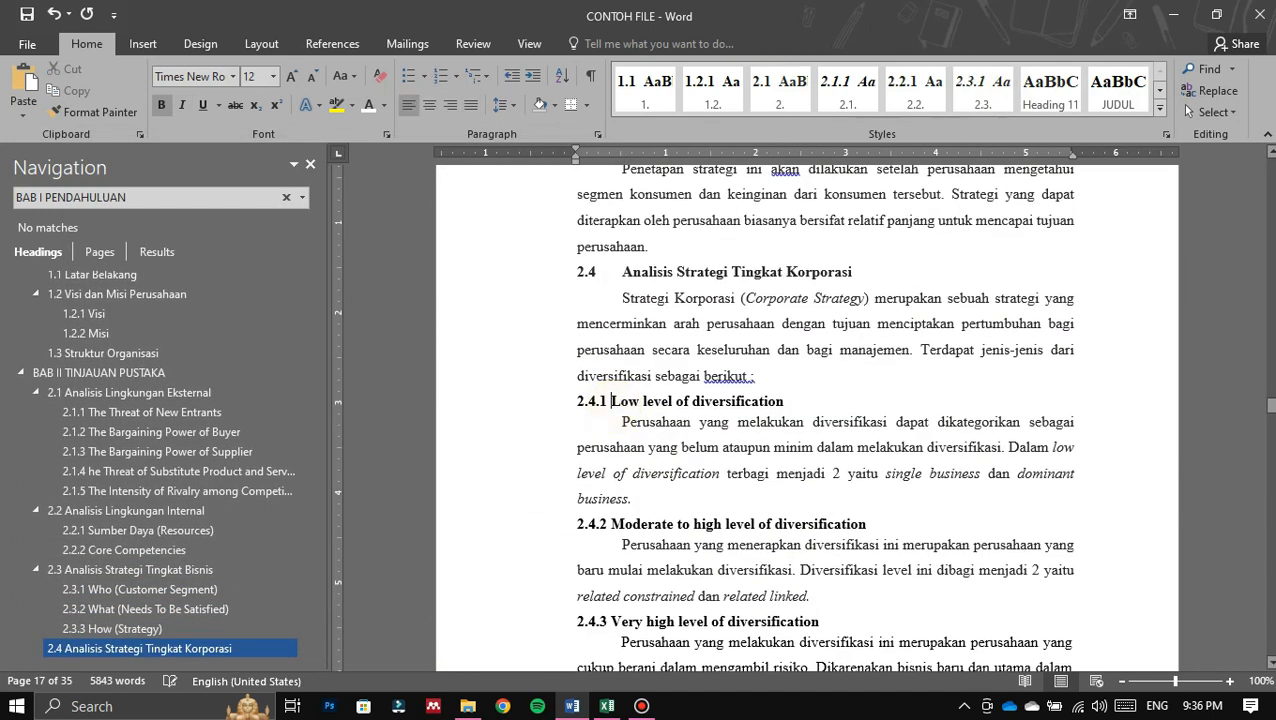
Step: Number the Low level of diversification subheading in section 2.4 with a new "2.4." number format
click(442, 76)
click(498, 487)
text(2.4.)
click(336, 433)
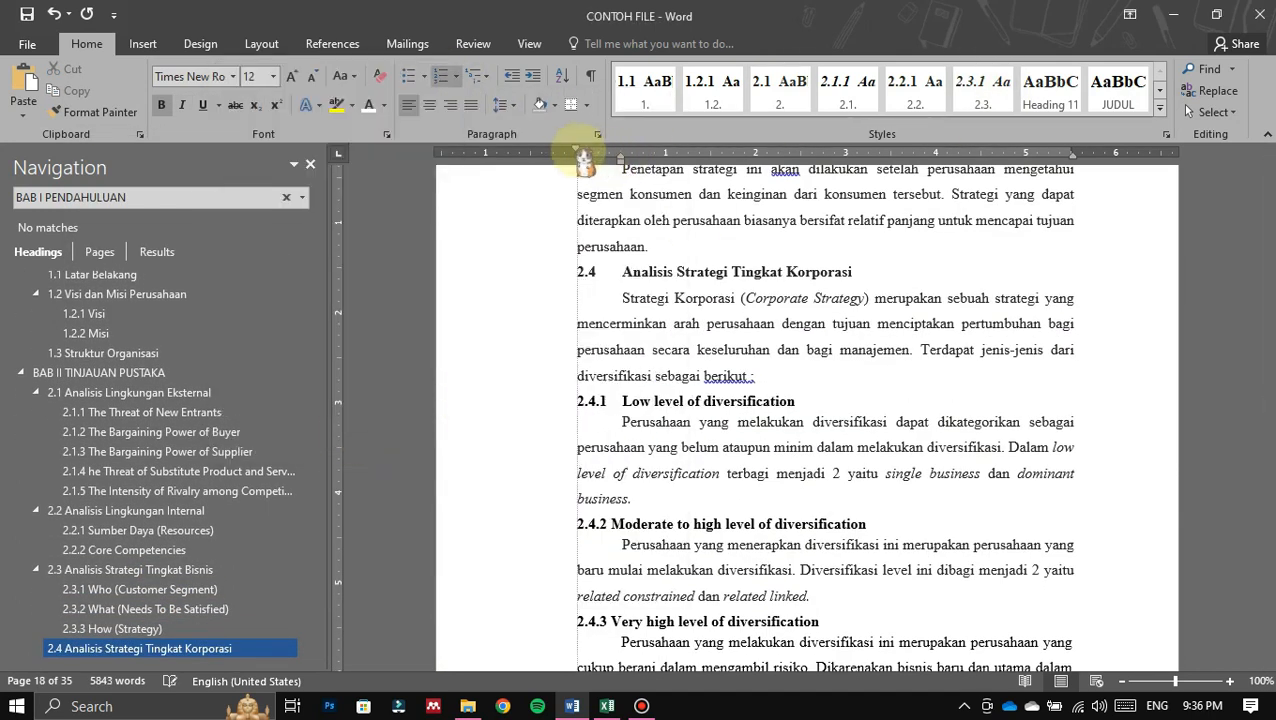
Step: Italicize the Low level of diversification heading and create a Heading 3-based style named "2.4." from it
triple_click(700, 401)
key(ctrl+i)
click(1160, 109)
click(765, 248)
text(2.4.)
click(279, 291)
click(350, 249)
click(447, 624)
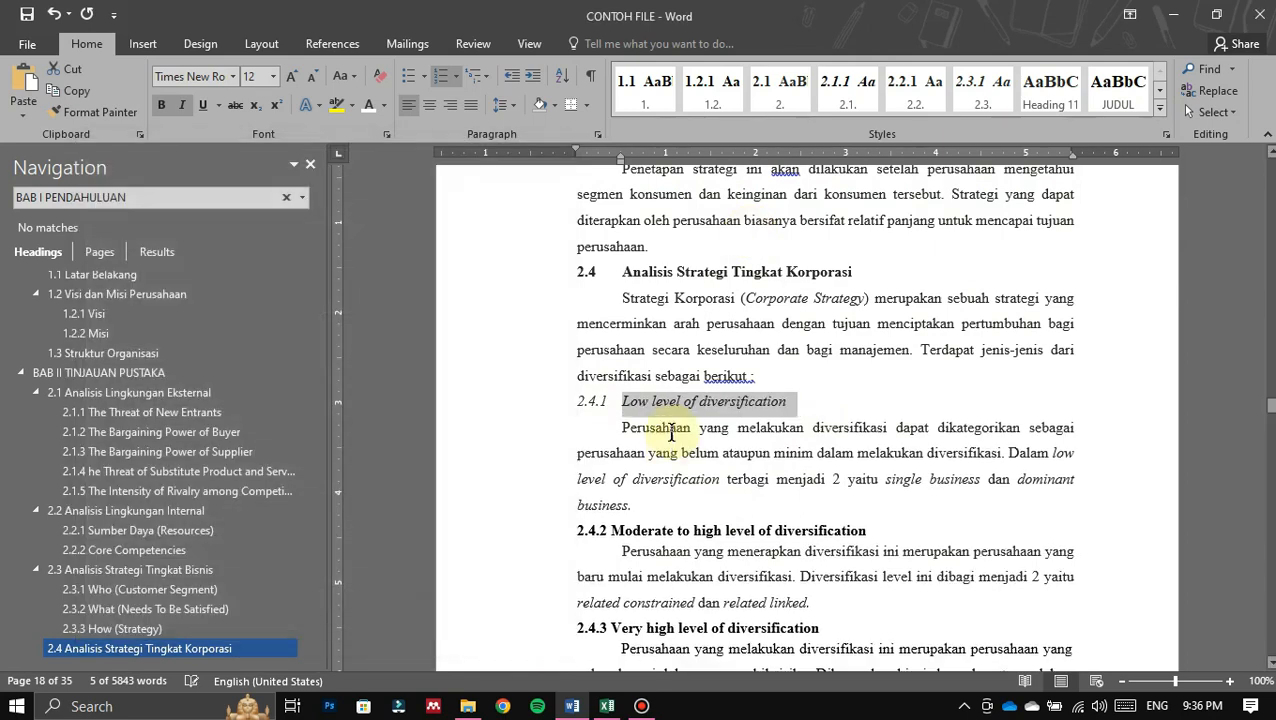
click(470, 621)
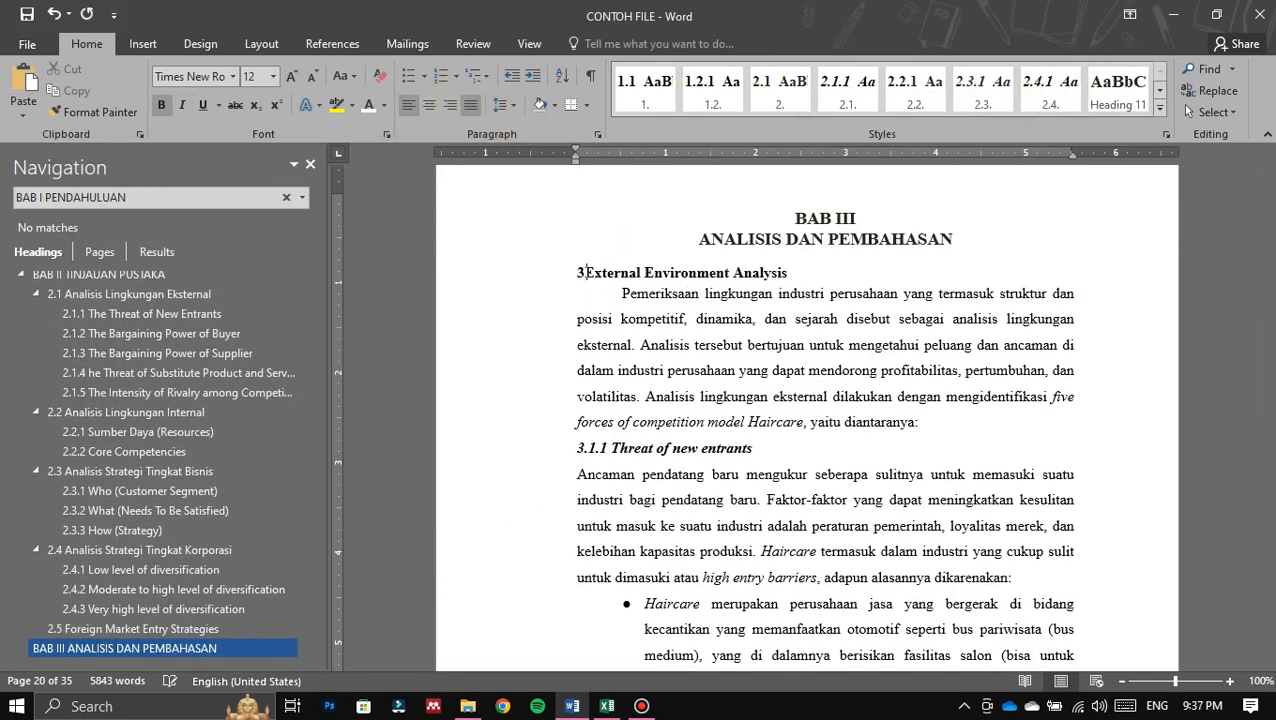
Step: Number the External Environment Analysis heading in BAB III with a new "3." number format
click(441, 76)
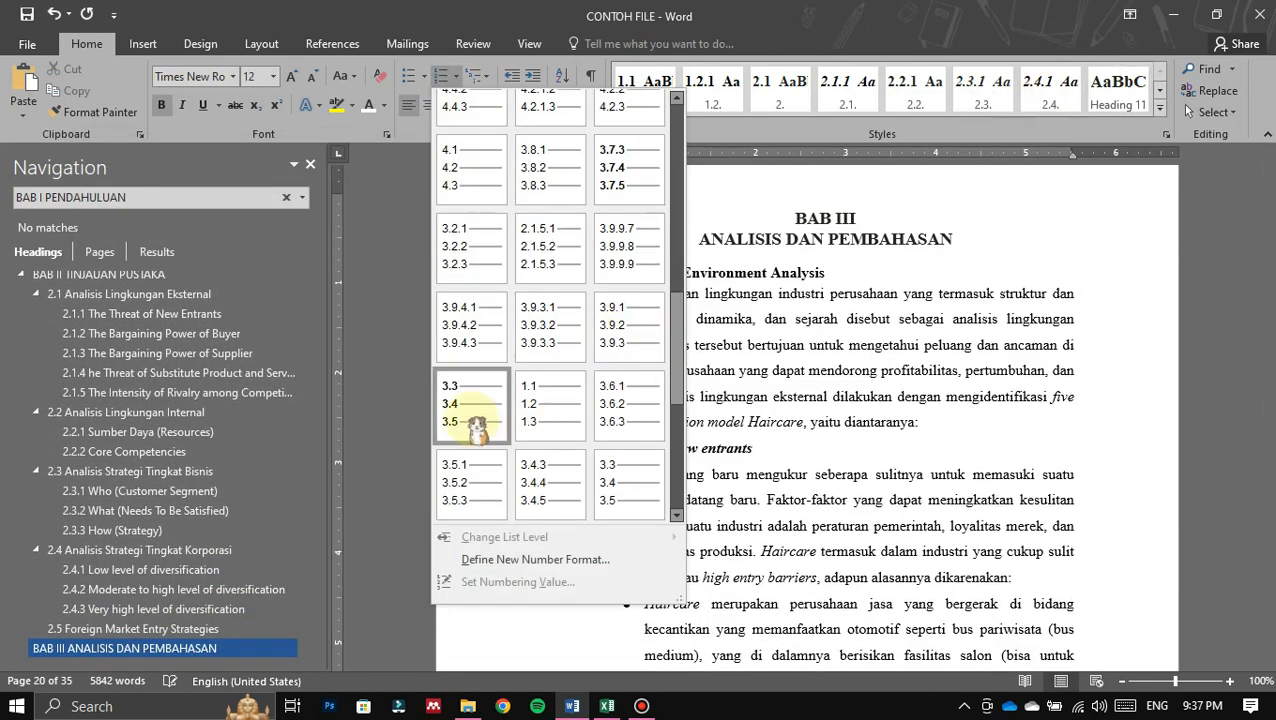
click(535, 559)
text(3.)
click(336, 436)
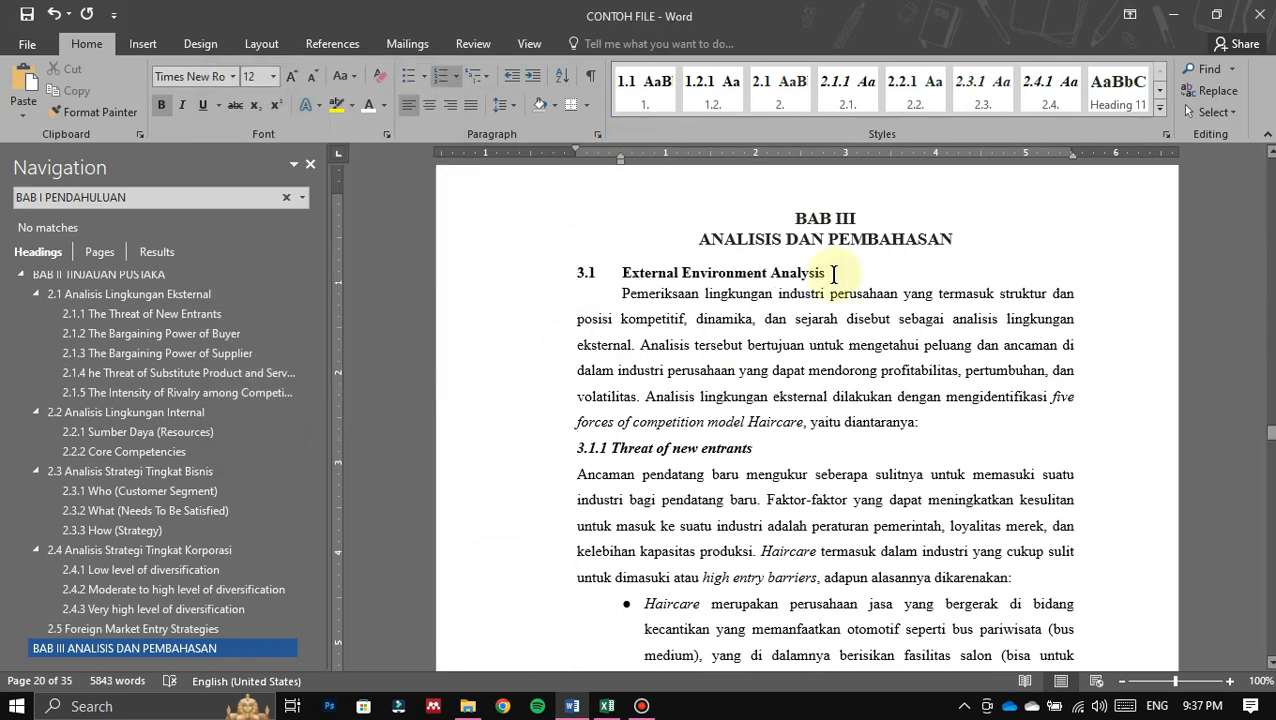
Step: Create a style named "3." from the External Environment Analysis heading, based on Heading 2 with bold text
drag(834, 274, 623, 273)
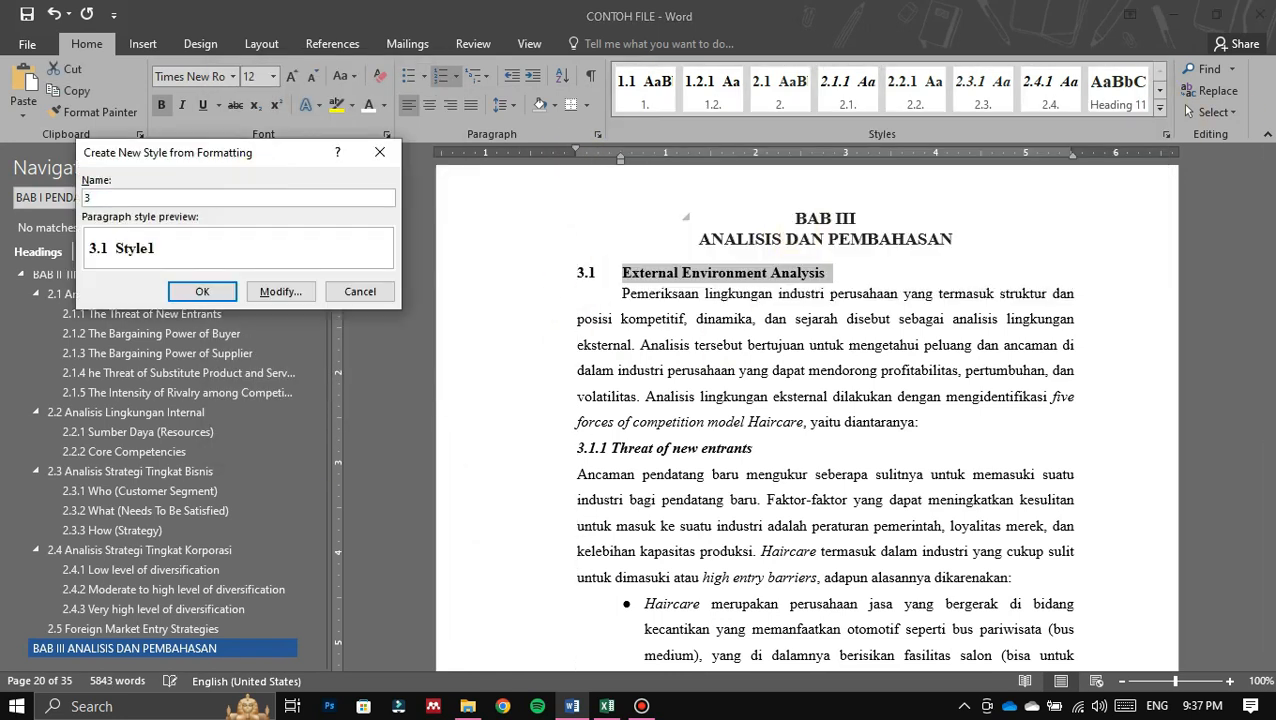
text(.)
click(281, 292)
click(552, 248)
click(300, 264)
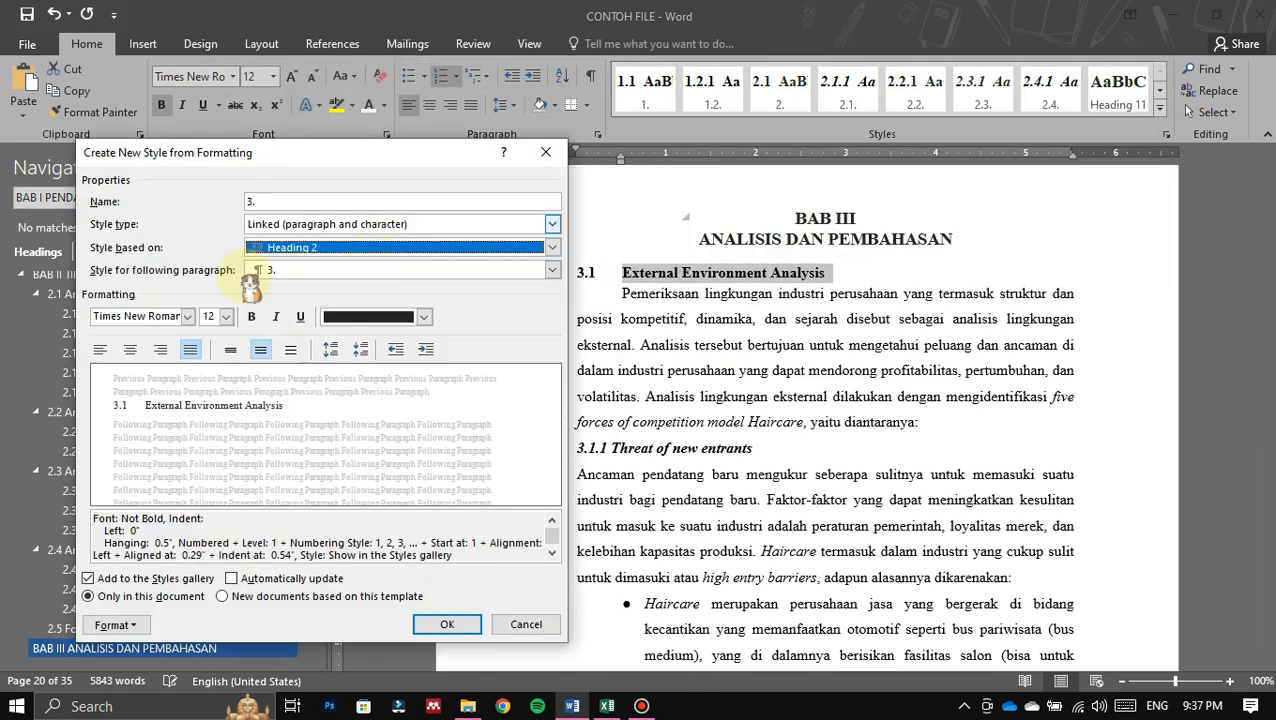
click(251, 316)
click(276, 316)
click(445, 624)
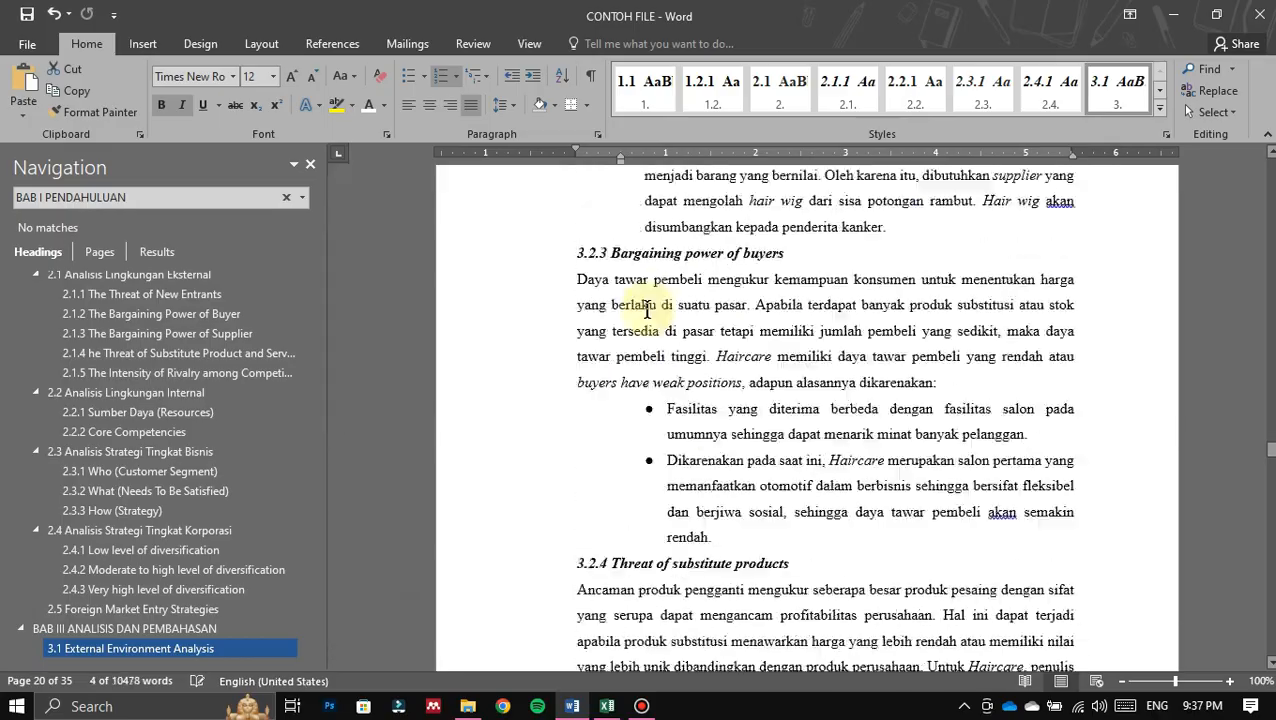
Step: Apply the "3." style to the Business Level Strategy and Corporate Level Strategy headings, removing the manually typed number
scroll(644, 276, down, 15)
click(1117, 90)
scroll(612, 333, down, 18)
drag(600, 256, 577, 256)
key(BackSpace)
click(1117, 90)
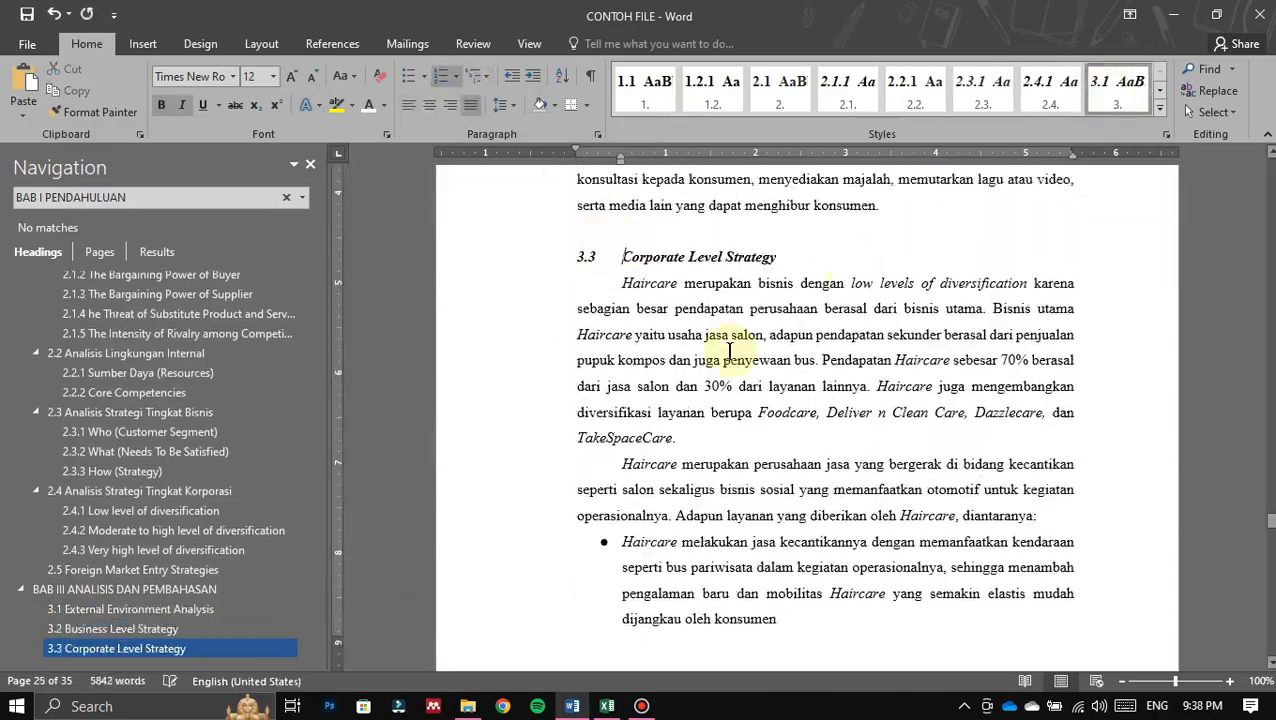
Step: Remove the manual numbers from the Internal Environment Analysis and International Strategy Analysis headings and apply the "3." style to both
scroll(669, 399, up, 20)
drag(597, 370, 577, 370)
key(BackSpace)
click(1117, 90)
scroll(706, 305, down, 20)
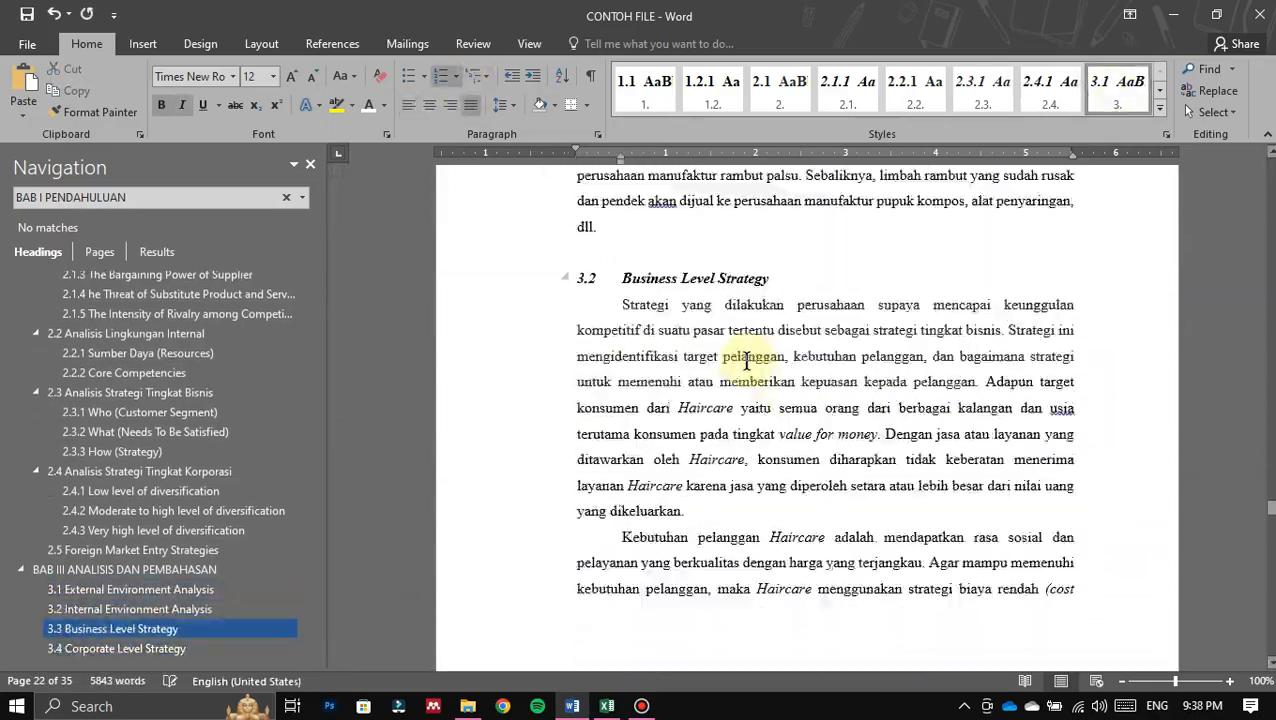
drag(612, 320, 577, 320)
key(BackSpace)
click(1125, 88)
Step: Replace the manual number of the Threat of new entrants subheading with a new 3.1.1 number format and adjust its indent
scroll(661, 285, down, 20)
click(131, 550)
drag(617, 361, 577, 361)
key(BackSpace)
key(BackSpace)
key(ctrl+z)
click(311, 180)
key(BackSpace)
text(1.1)
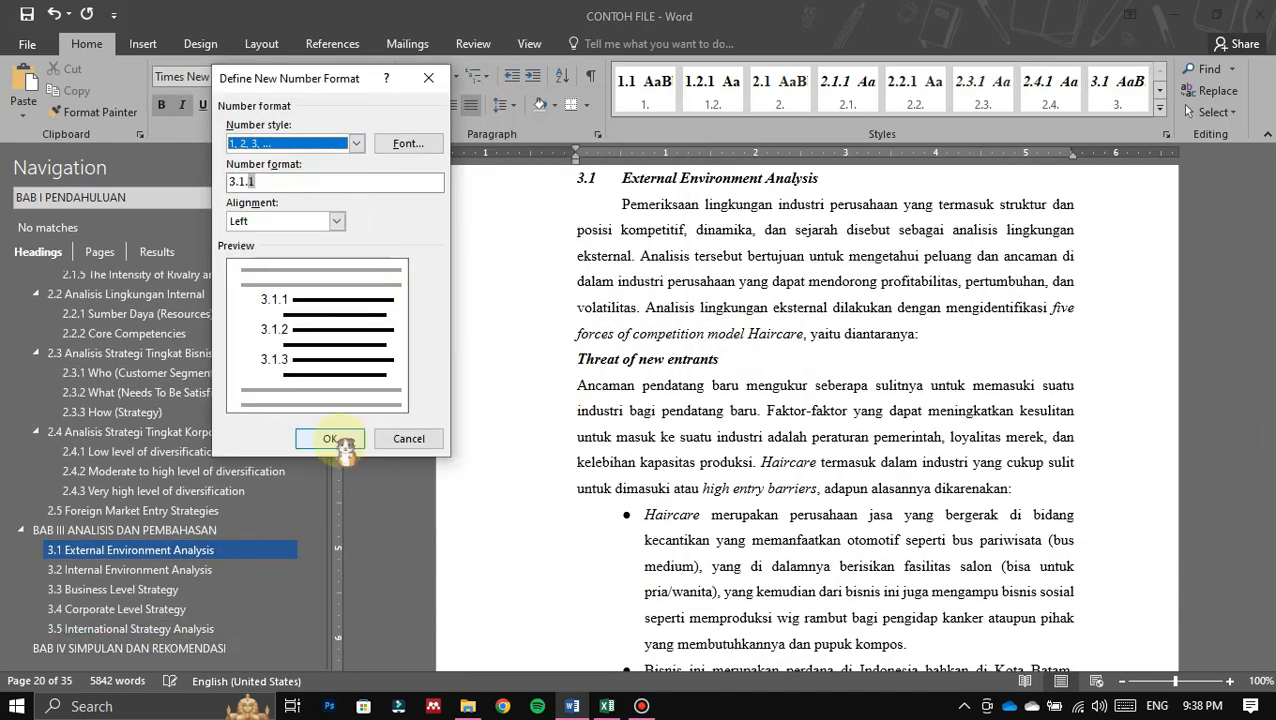
click(330, 438)
drag(620, 149, 575, 149)
Step: Create a style named "3.1." from the Threat of new entrants subheading, based on Heading 4 with automatic font color
drag(623, 359, 768, 359)
click(1160, 107)
click(790, 224)
click(279, 288)
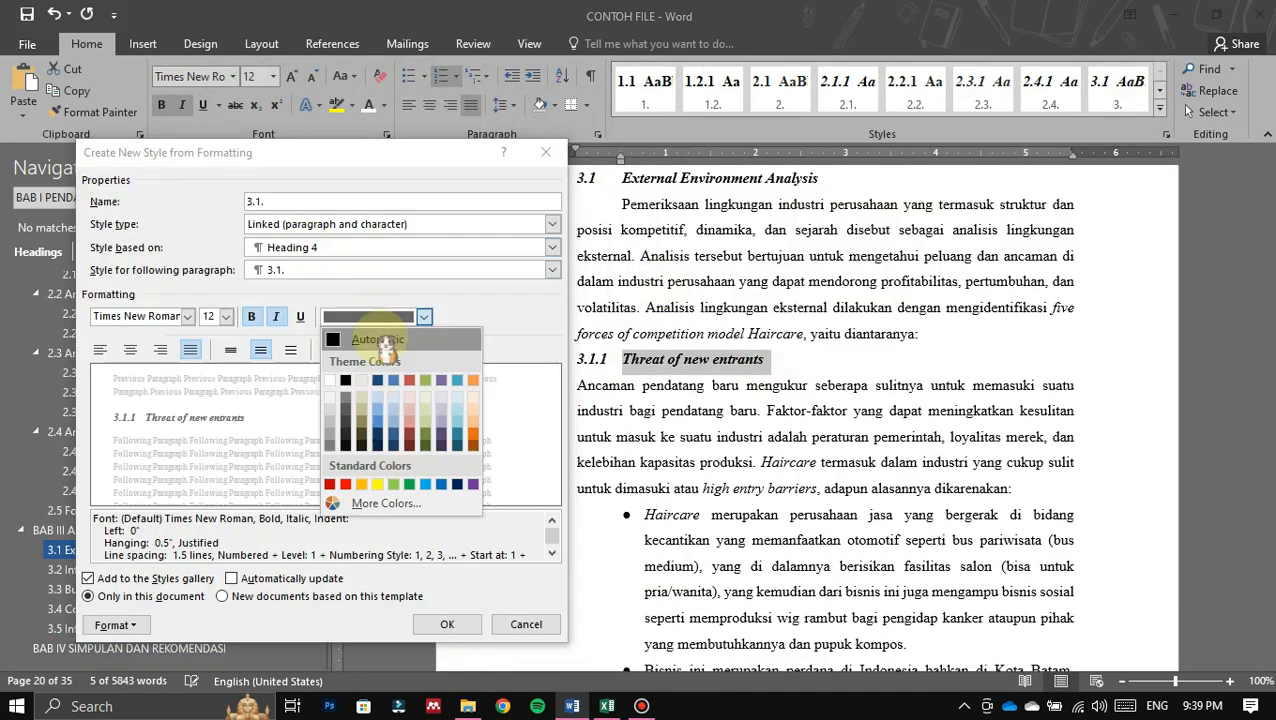
click(430, 619)
Step: Adjust the paragraph spacing around the Threat of new entrants subheading and update the "3.1." style to match it
scroll(635, 245, down, 5)
scroll(632, 305, up, 4)
click(504, 105)
click(572, 290)
drag(623, 270, 768, 270)
right_click(645, 90)
click(715, 101)
Step: Delete the manual number before Bargaining power of suppliers and apply the "3.1." style to the subheading
scroll(635, 582, down, 2)
click(611, 499)
key(BackSpace)
key(BackSpace)
key(BackSpace)
key(BackSpace)
key(BackSpace)
key(BackSpace)
click(645, 90)
Step: Delete the manual number before Bargaining power of buyers and apply the "3.1." style to the subheading
scroll(675, 342, down, 10)
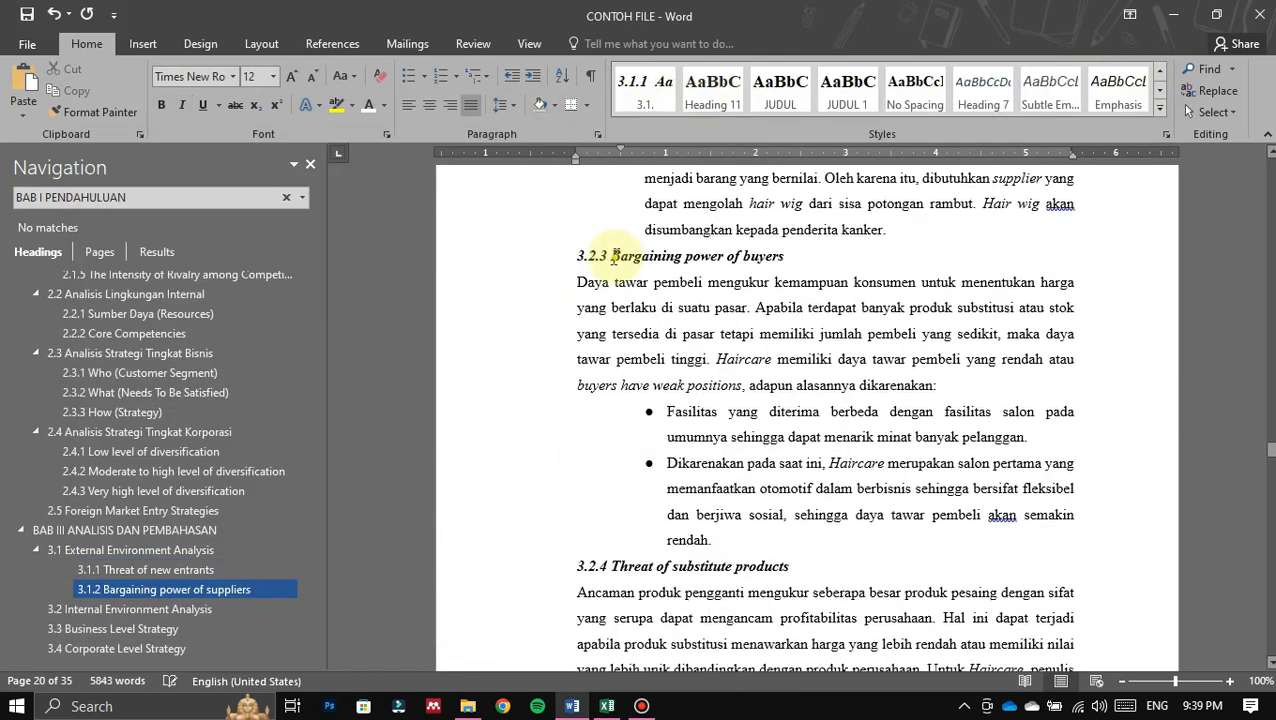
click(613, 259)
key(BackSpace)
key(BackSpace)
key(BackSpace)
key(BackSpace)
key(BackSpace)
key(BackSpace)
key(BackSpace)
click(645, 90)
key(ctrl+z)
Step: Delete the manual number before Threat of substitute products and apply the "3.1." style to the subheading
click(613, 436)
key(BackSpace)
key(BackSpace)
key(BackSpace)
key(BackSpace)
key(BackSpace)
key(BackSpace)
click(645, 90)
Step: Delete the manual number before Rivalry among competing firms and apply the "3.1." style to the subheading
scroll(620, 430, down, 5)
click(611, 420)
key(BackSpace)
key(BackSpace)
key(BackSpace)
key(BackSpace)
key(BackSpace)
key(BackSpace)
click(645, 90)
Step: Number the Kesimpulan heading in BAB IV with the 4.1 number format and adjust its indent
scroll(627, 360, down, 9)
scroll(622, 330, down, 20)
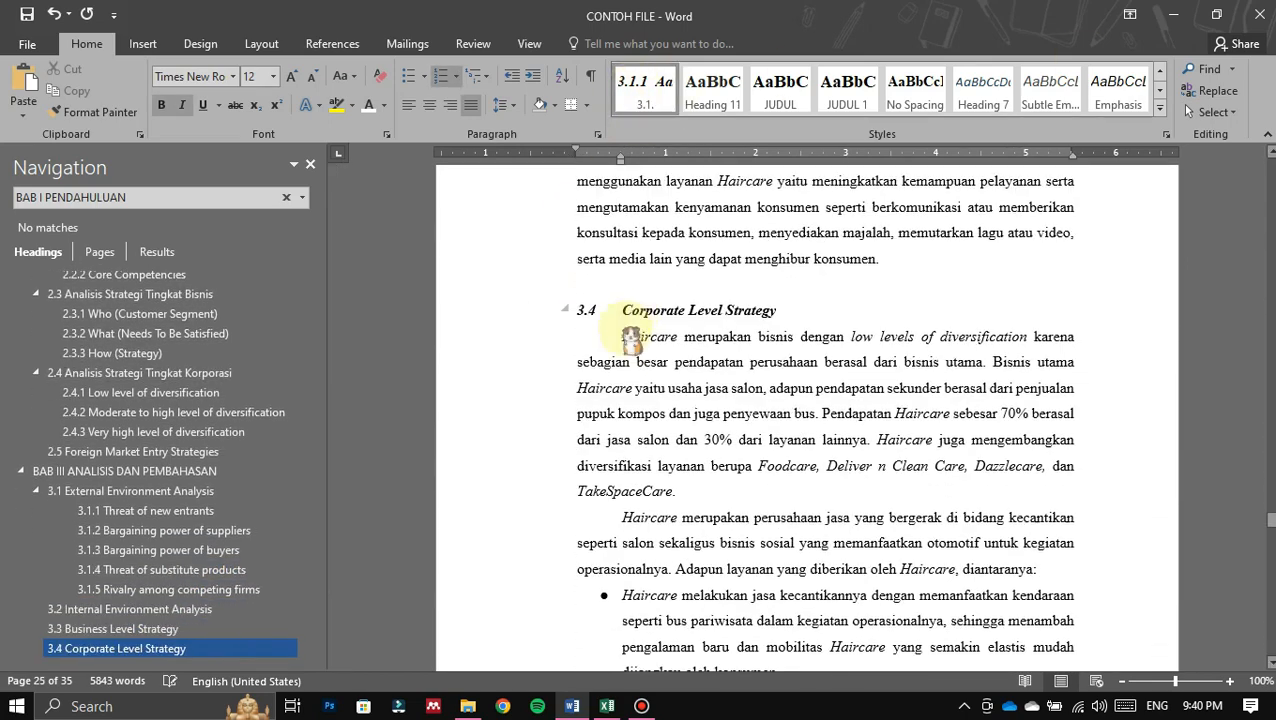
click(456, 76)
click(632, 236)
drag(620, 158, 593, 149)
Step: Create a style named "4." from the Kesimpulan heading, based on Heading 2 with bold text
triple_click(643, 251)
click(1160, 108)
click(672, 300)
click(280, 291)
click(540, 245)
click(370, 258)
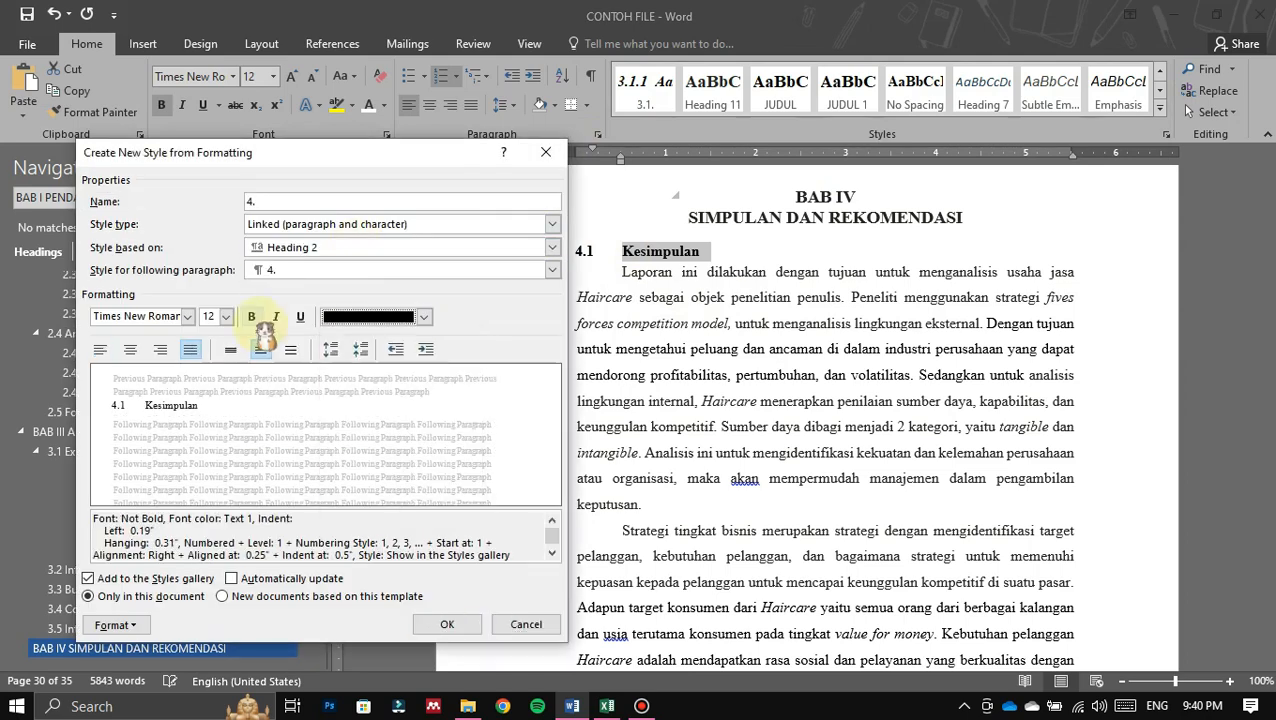
click(444, 620)
Step: Delete the manual number before the Saran heading in BAB IV and apply the "4." style to it
scroll(826, 400, down, 10)
click(599, 316)
key(BackSpace)
key(BackSpace)
key(BackSpace)
key(BackSpace)
click(712, 90)
Step: Return to the cover page and review the complete heading outline from HALAMAN SAMPUL through LAMPIRAN
scroll(717, 237, down, 12)
scroll(211, 290, up, 7)
drag(1271, 600, 1271, 162)
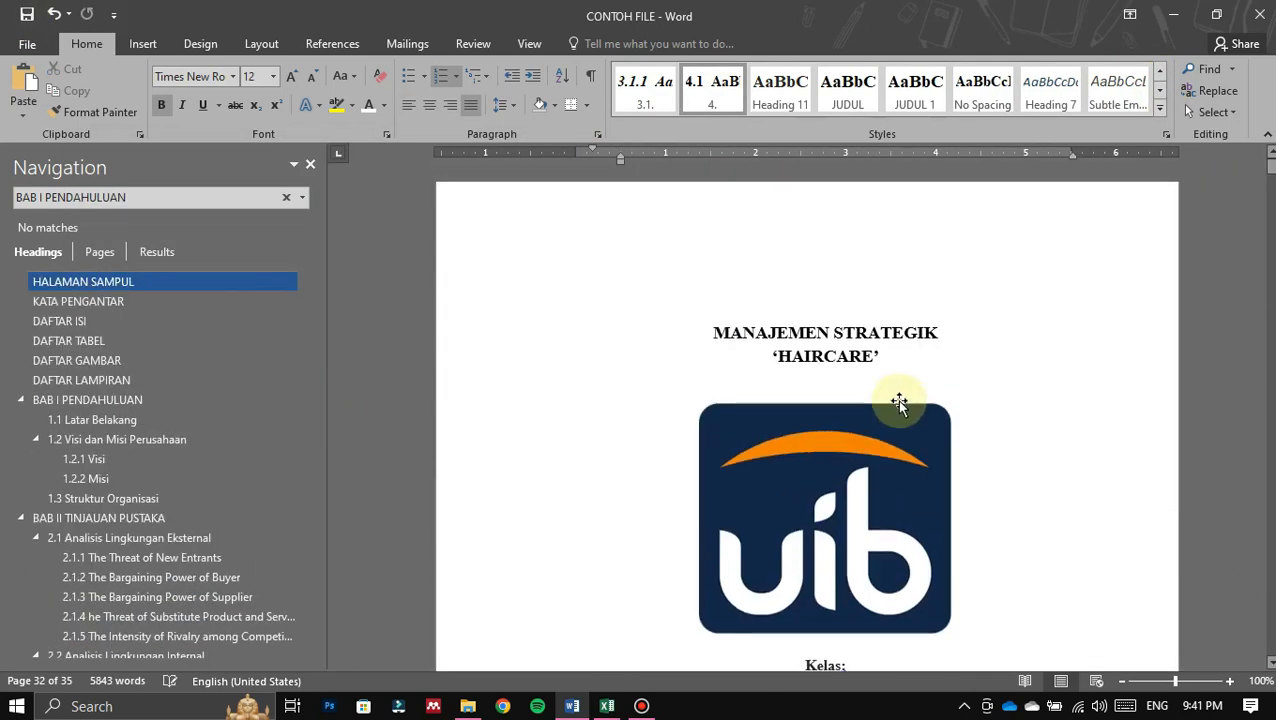
scroll(891, 403, down, 4)
scroll(672, 432, down, 3)
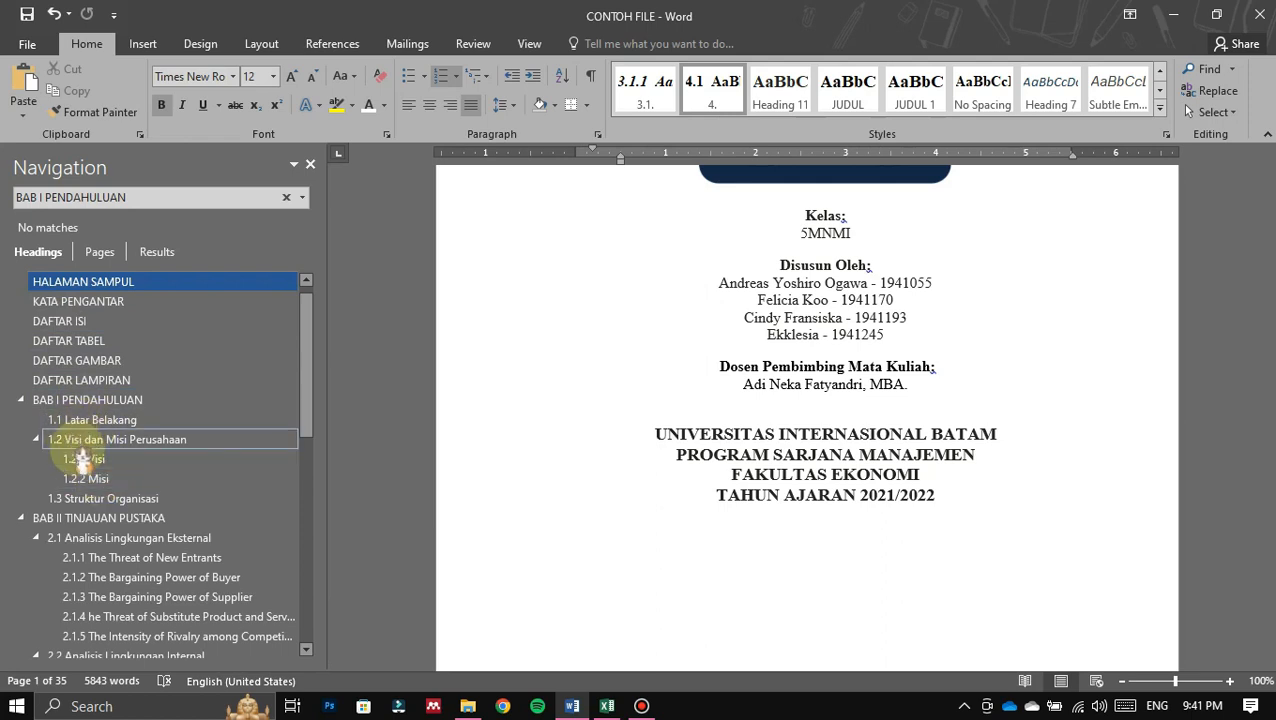
scroll(80, 430, down, 2)
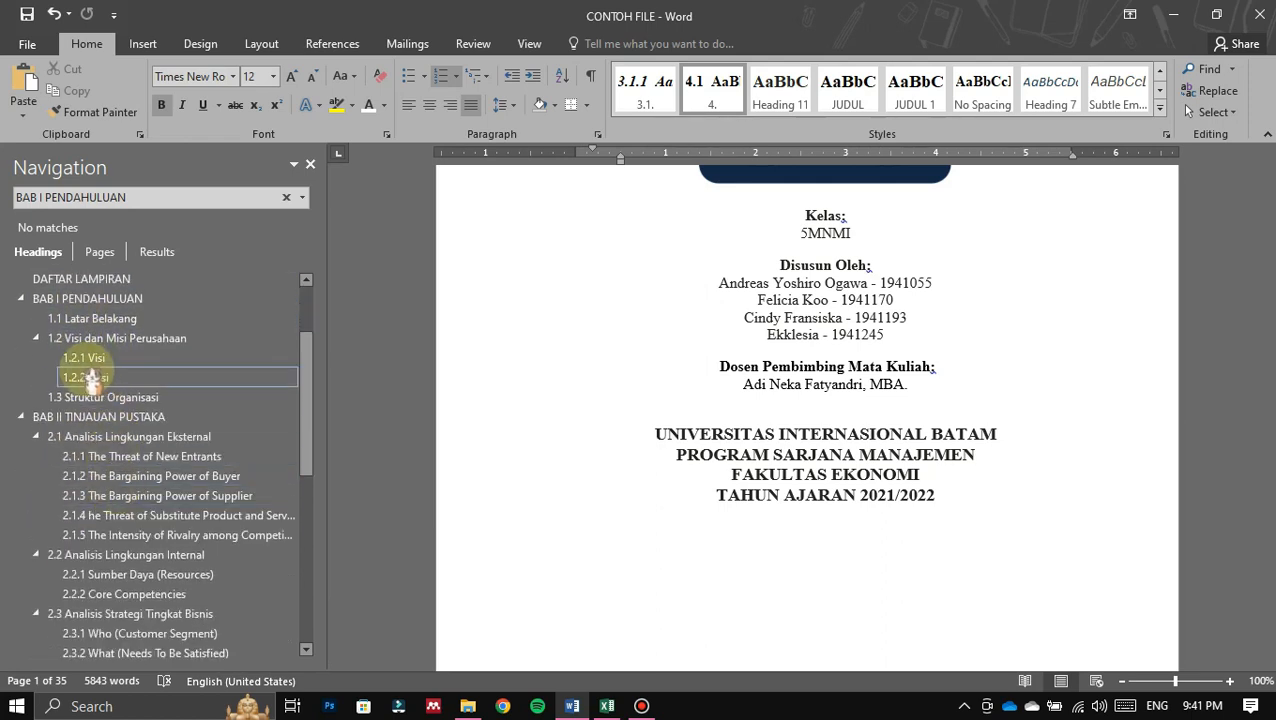
scroll(95, 550, down, 3)
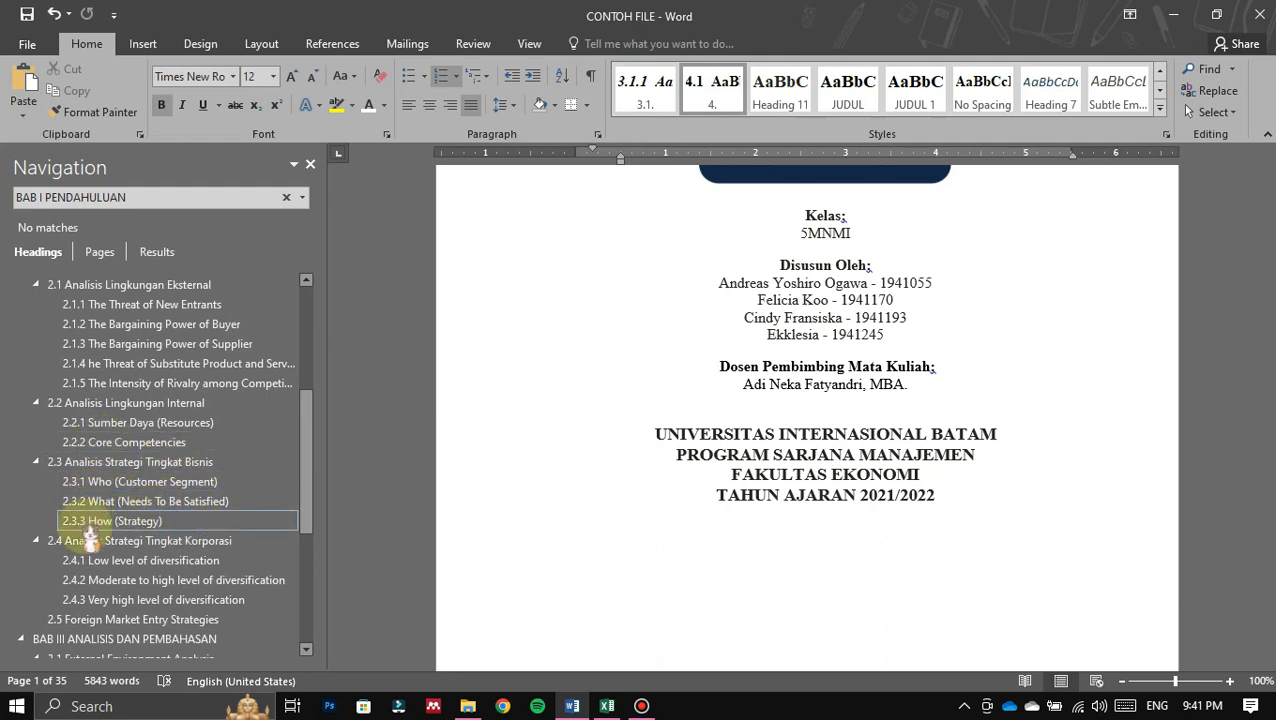
scroll(94, 527, down, 1)
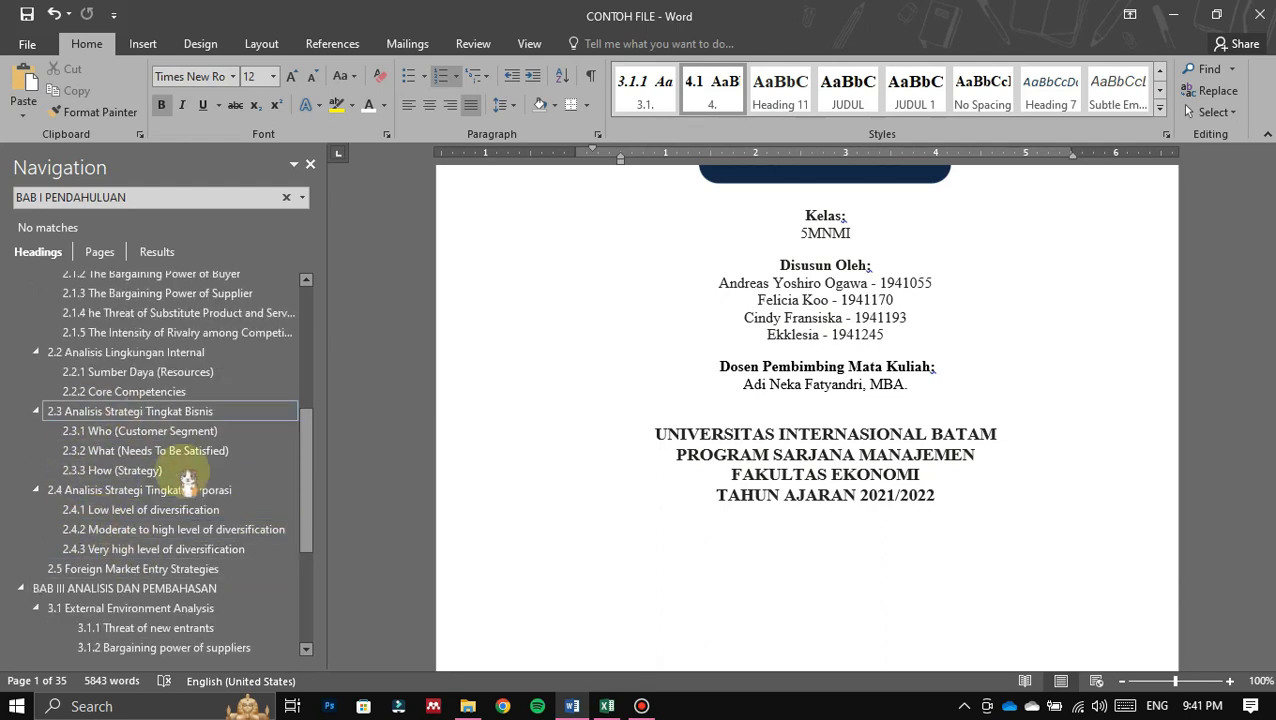
scroll(200, 480, down, 4)
scroll(190, 484, down, 1)
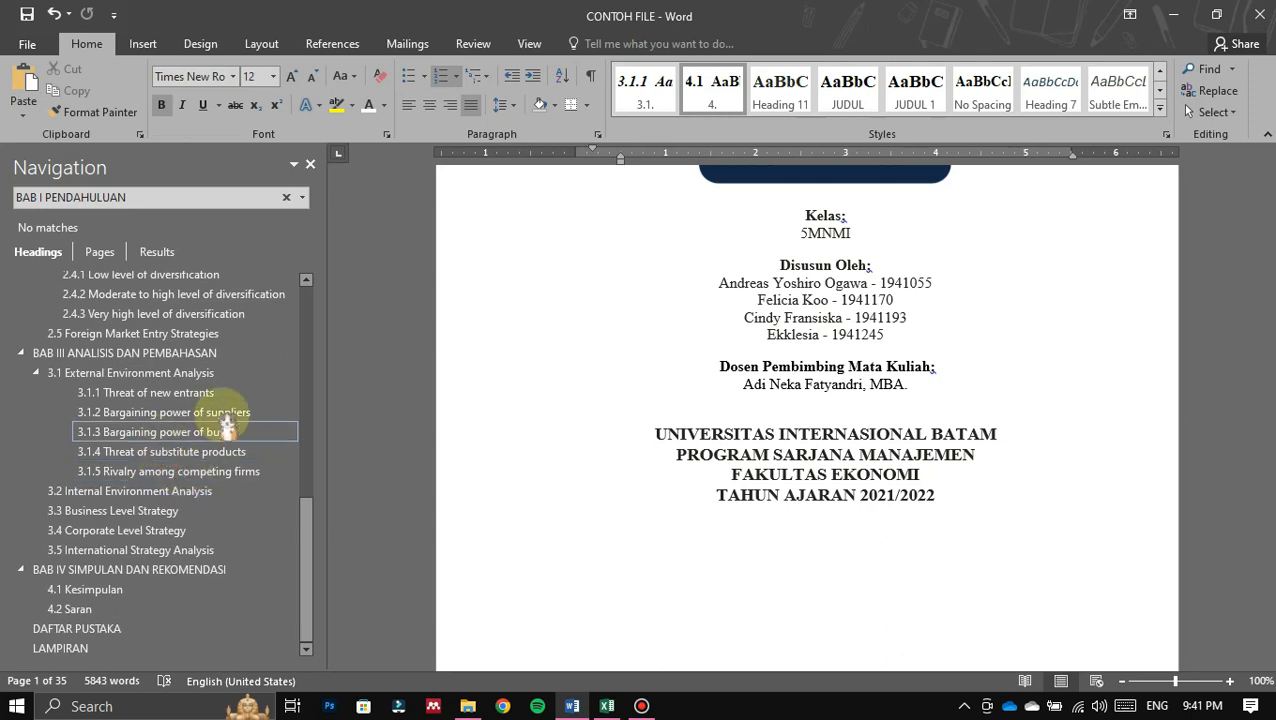
scroll(205, 530, up, 10)
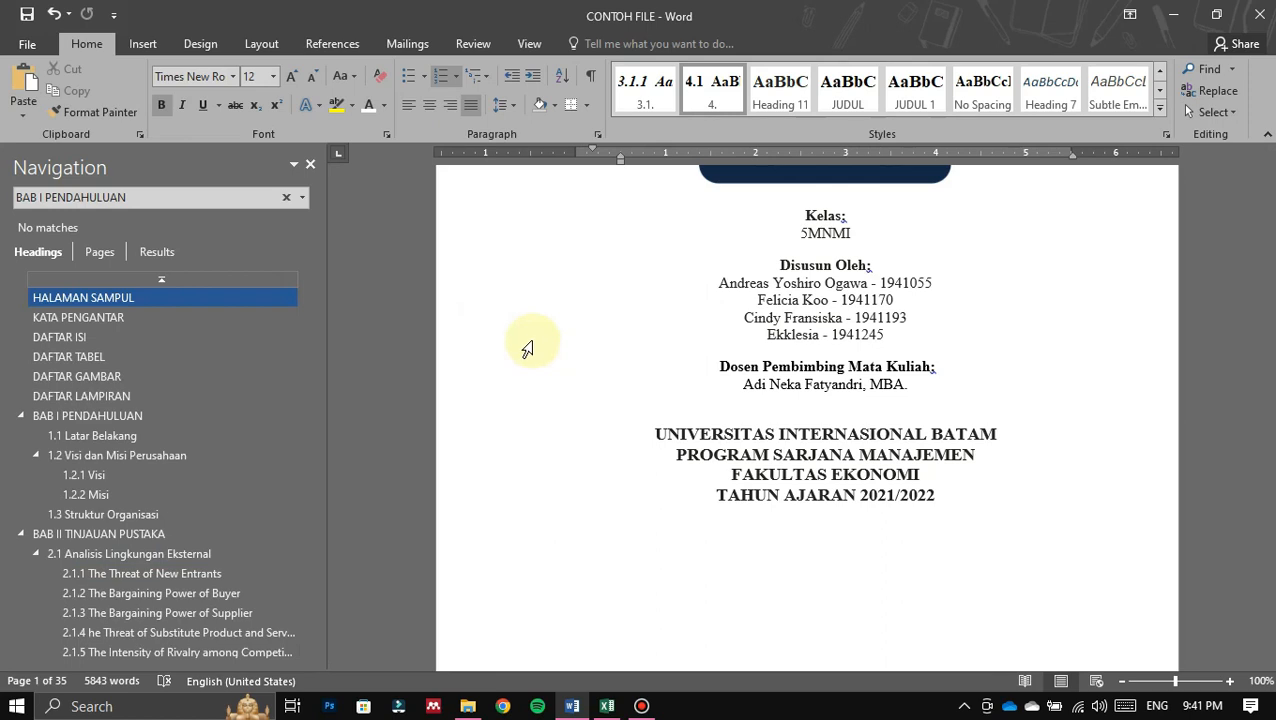
Step: Go to the 1.1 Latar Belakang heading from the outline and view the start of BAB I
scroll(541, 347, down, 5)
click(150, 436)
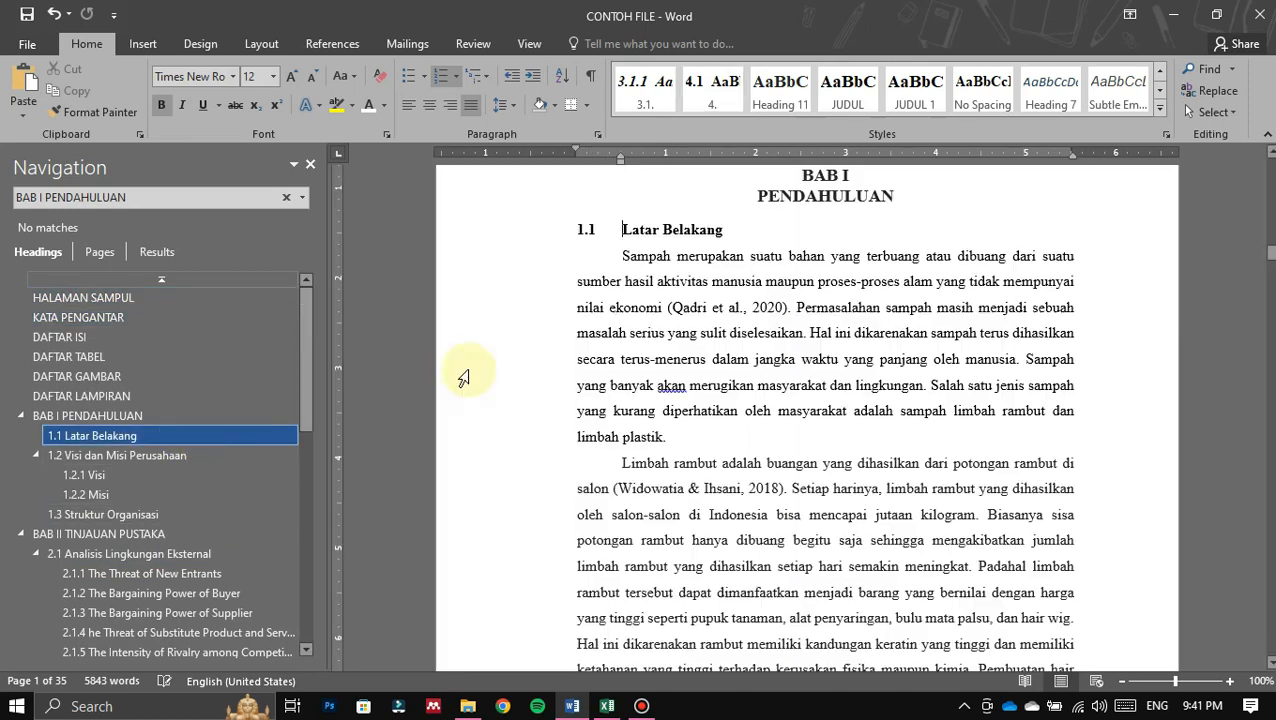
scroll(560, 345, down, 1)
scroll(621, 342, up, 3)
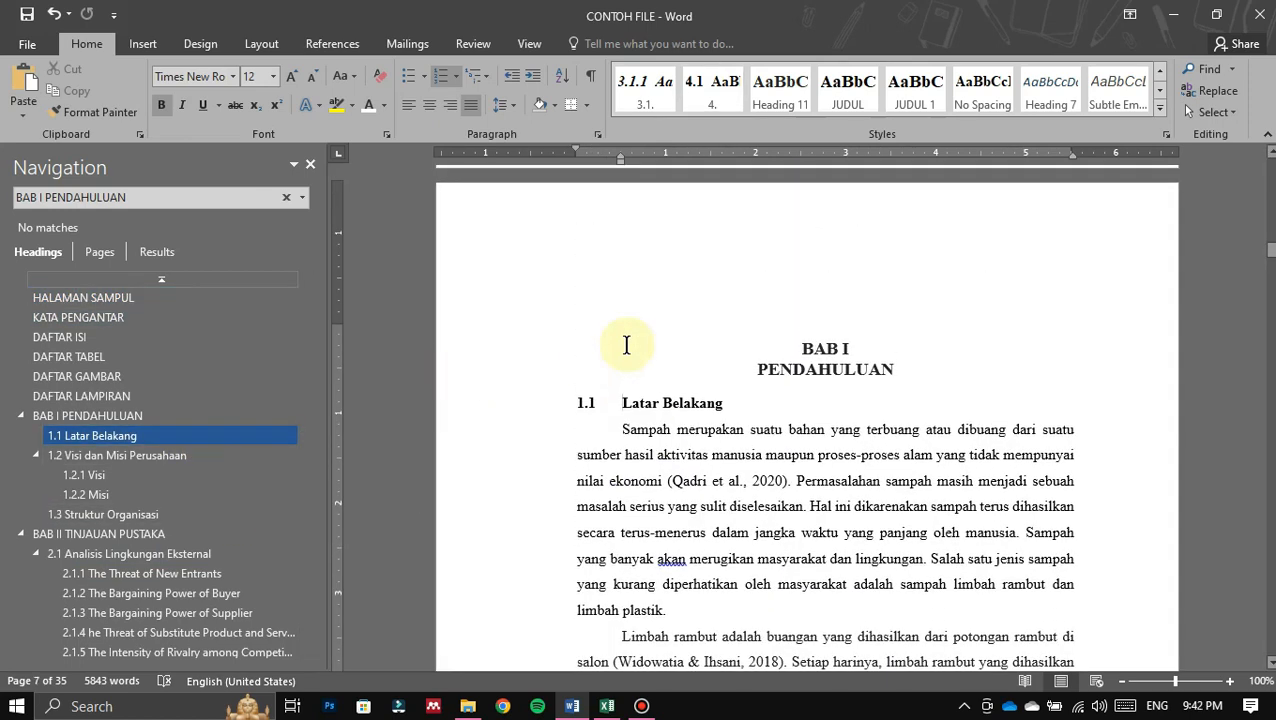